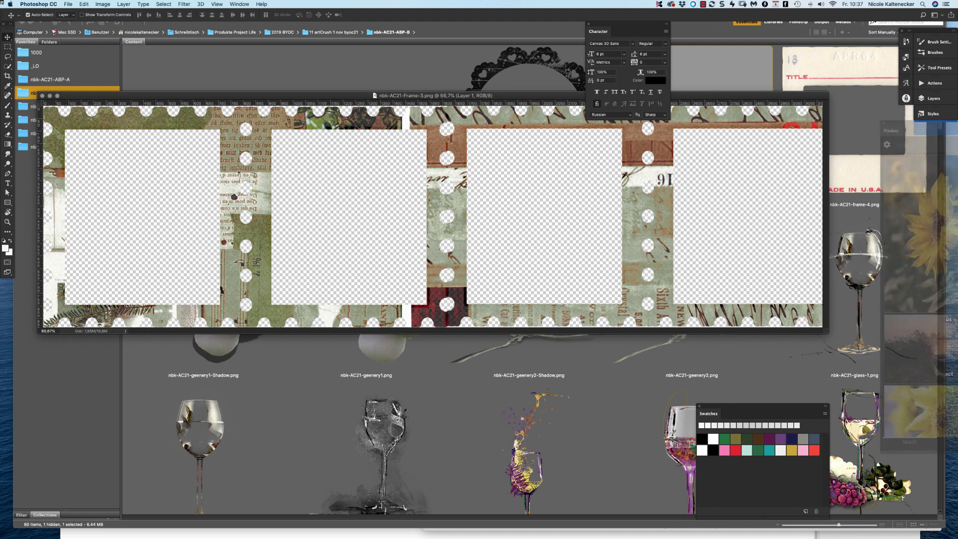
Dock the Swatches panel, move the Character panel off the document, and enlarge the film-strip document window
left_click_drag(708, 413, 905, 145)
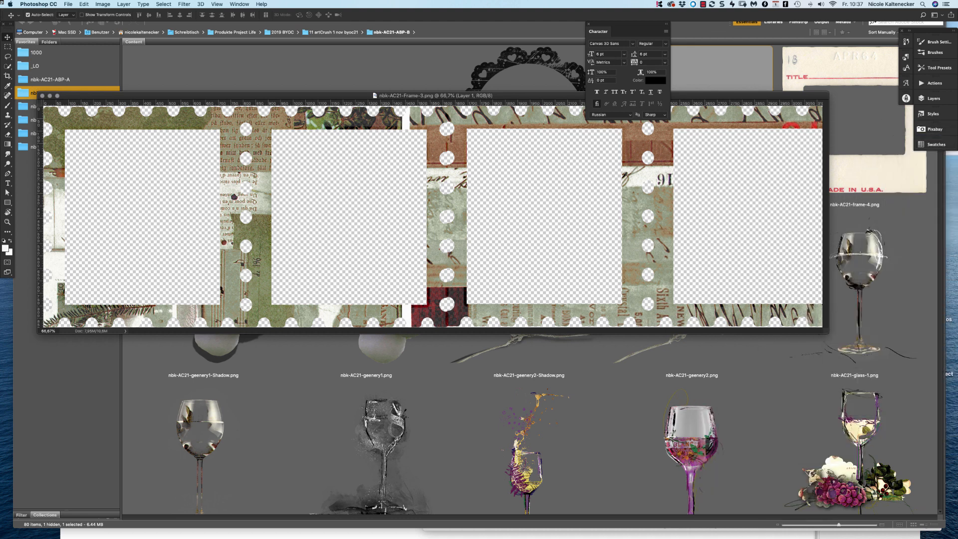
left_click_drag(619, 25, 923, 172)
left_click_drag(829, 333, 897, 429)
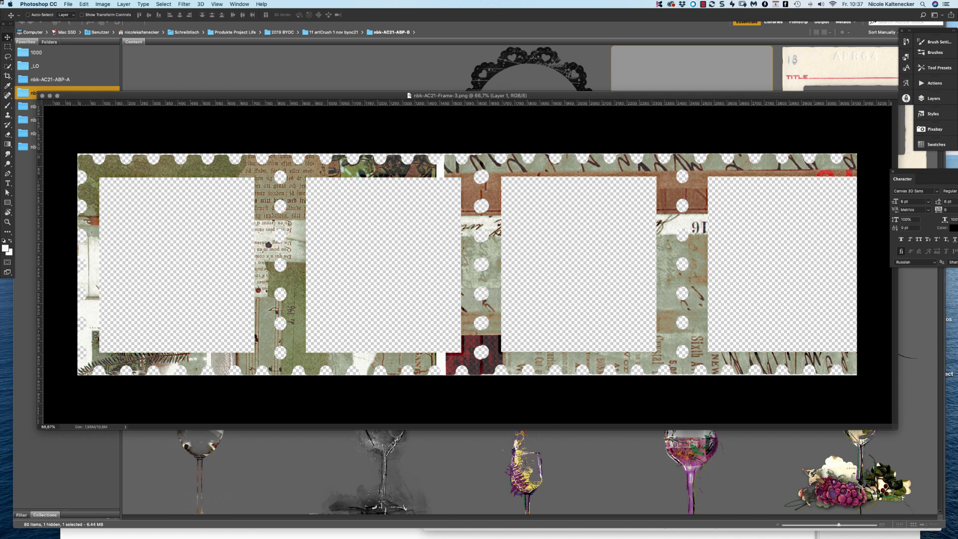
Darken the patterned film-strip frame with a Hue/Saturation adjustment, setting Lightness to -100
key("super+u")
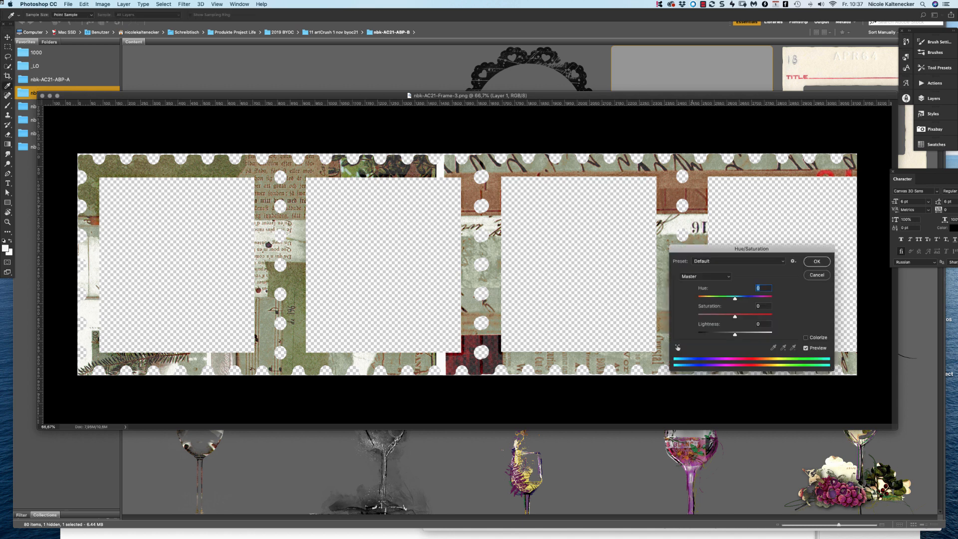
left_click_drag(794, 248, 586, 232)
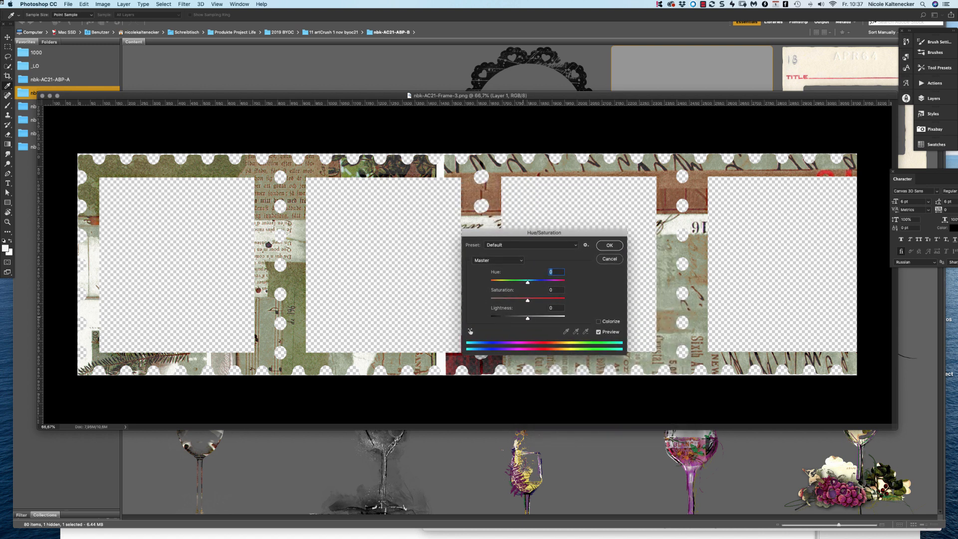
key("Tab")
key("Tab")
key("Down")
key("Down")
left_click_drag(528, 318, 565, 318)
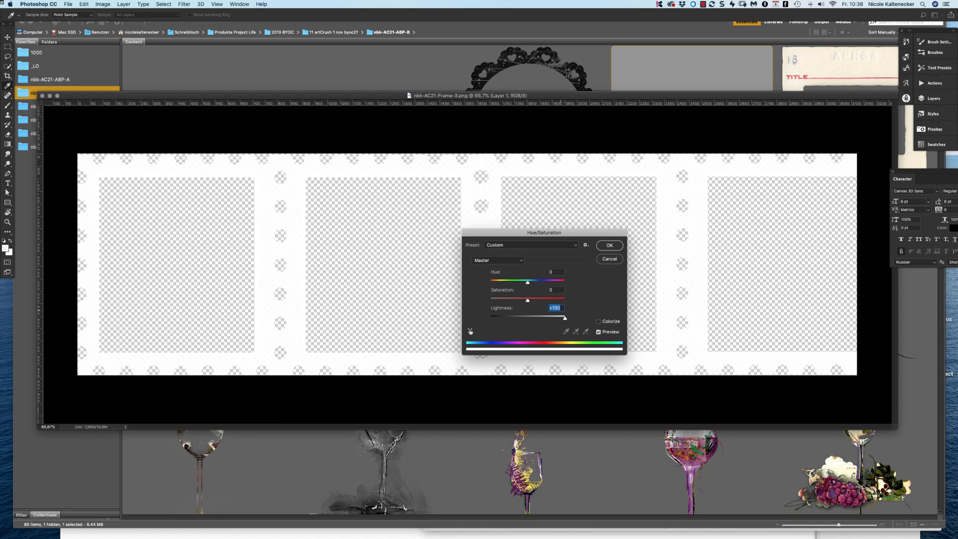
left_click_drag(564, 319, 453, 308)
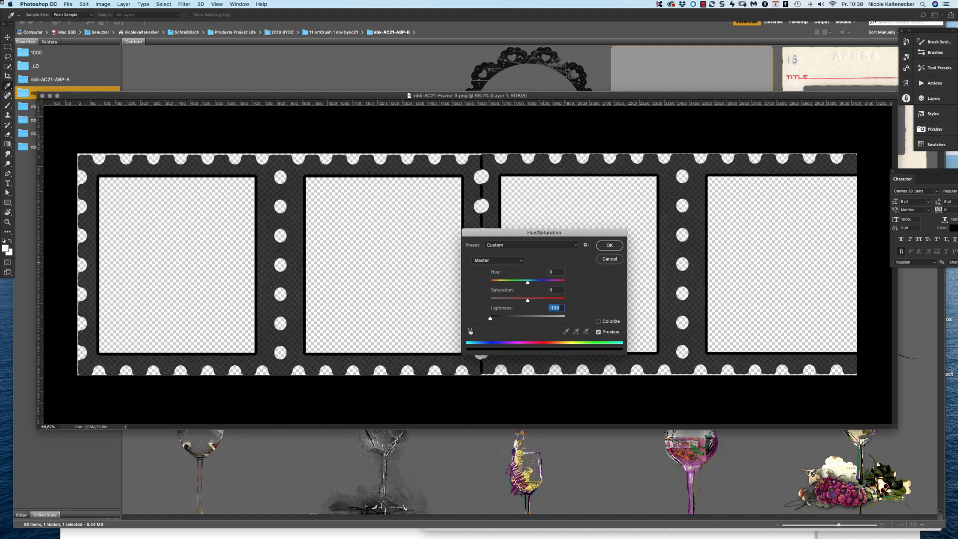
key("Return")
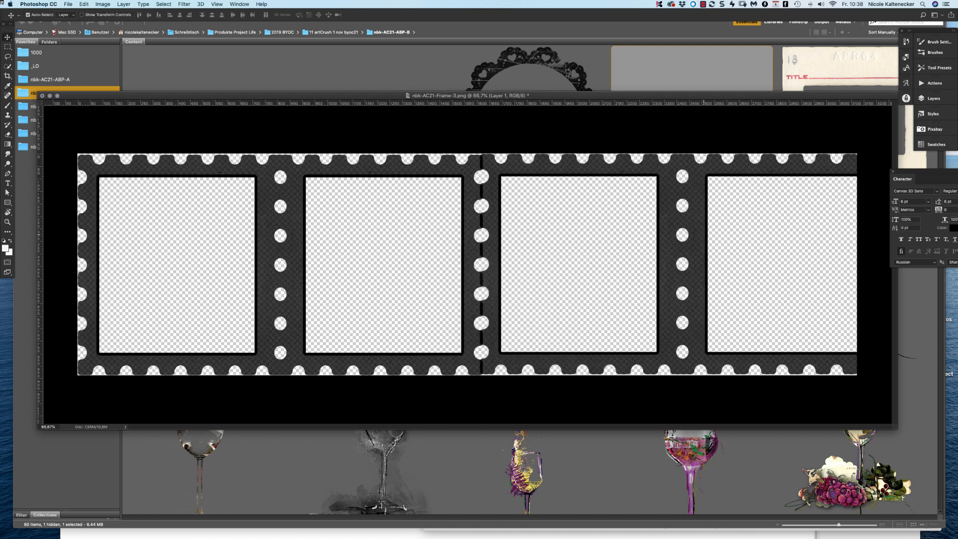
Duplicate the darkened film-strip layer eight times to make the semi-transparent black fully opaque
key("super+a")
scroll(667, 208, "up", 10)
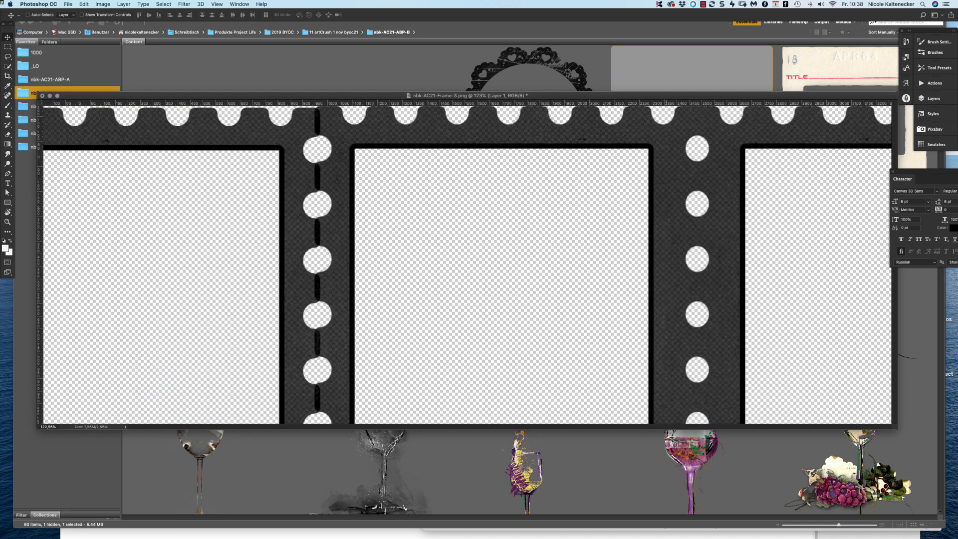
scroll(667, 209, "down", 15)
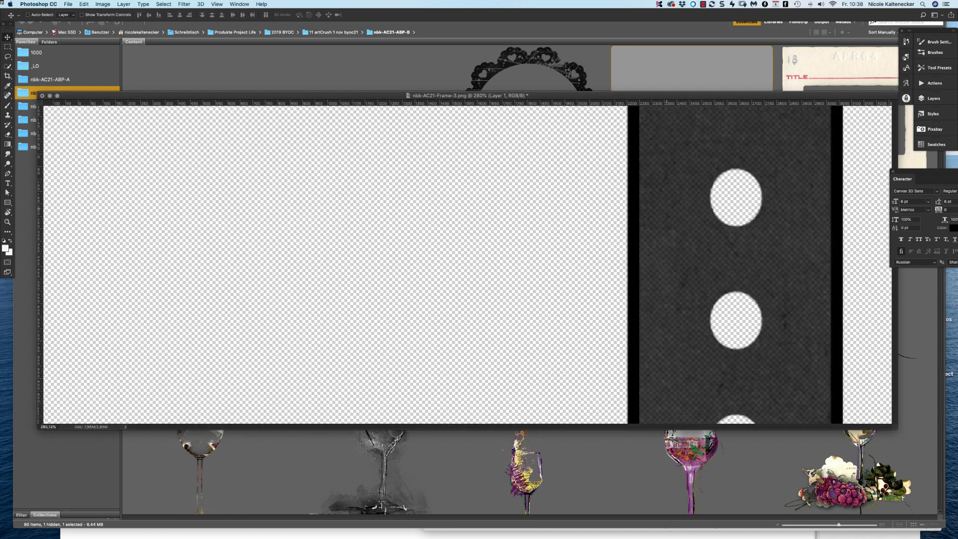
scroll(666, 208, "up", 5)
scroll(667, 209, "up", 3)
scroll(667, 208, "down", 2)
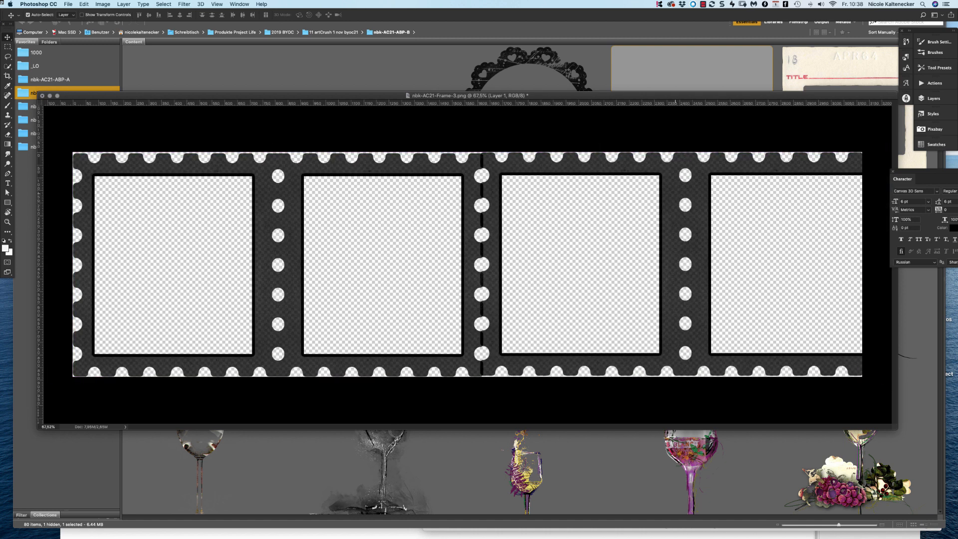
left_click(934, 98)
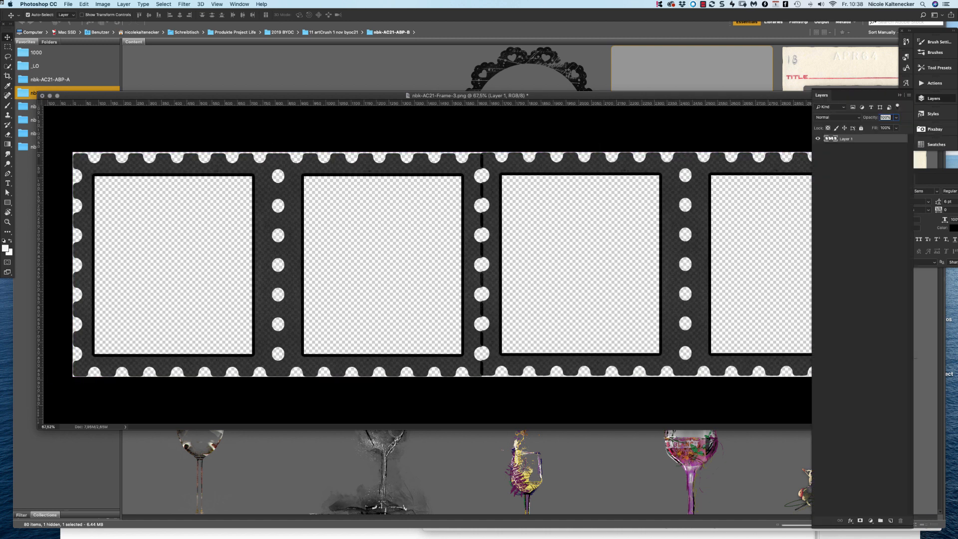
key("super+j")
key("super+j")
key("super+j")
key("super+j")
key("super+j")
key("super+j")
key("super+j")
key("super+j")
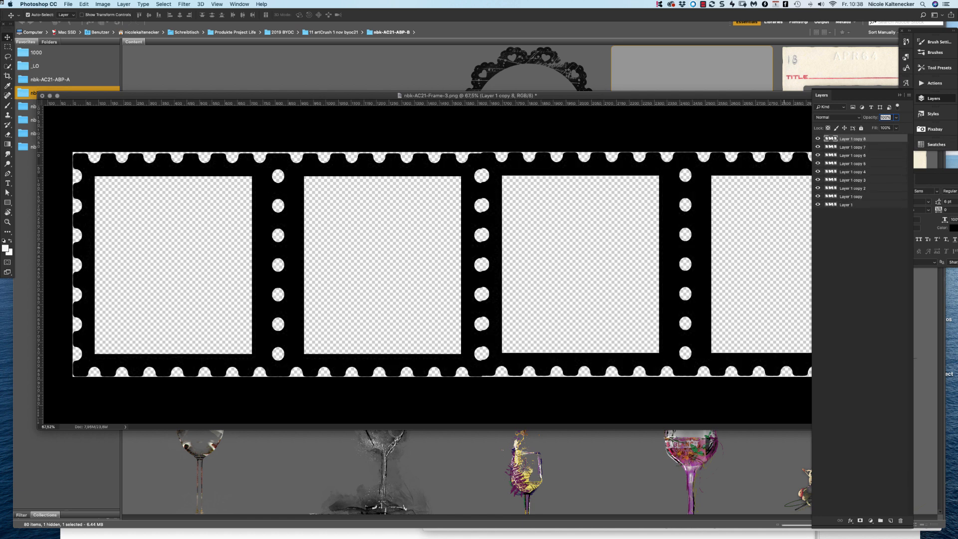
Try selecting all the film-strip layers at once, including with an Auto-Select marquee across the canvas
key("super+alt+a")
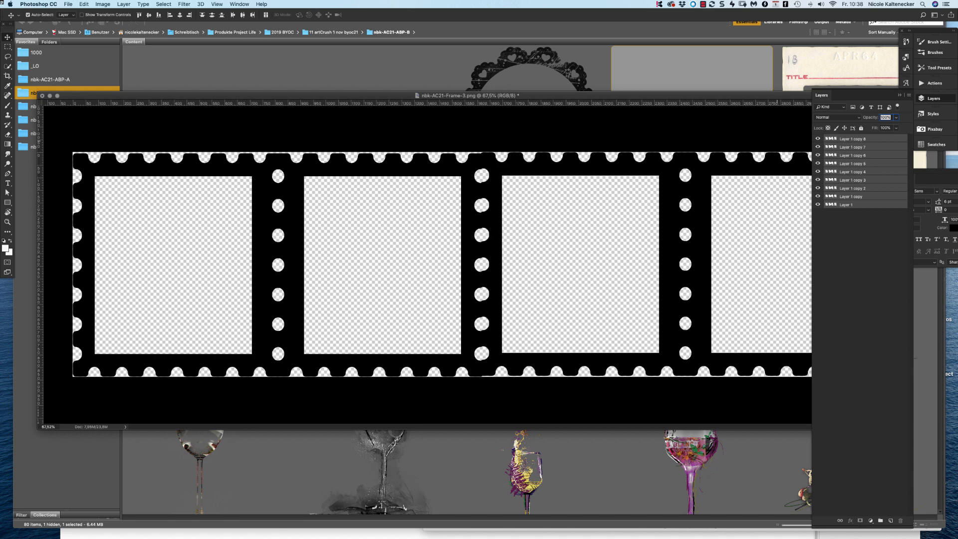
left_click(854, 139)
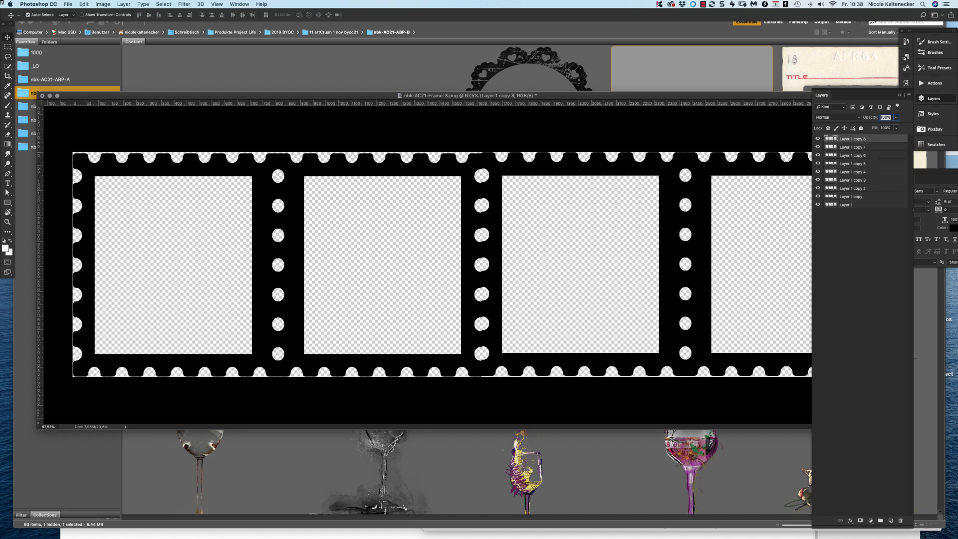
key("super+alt+a")
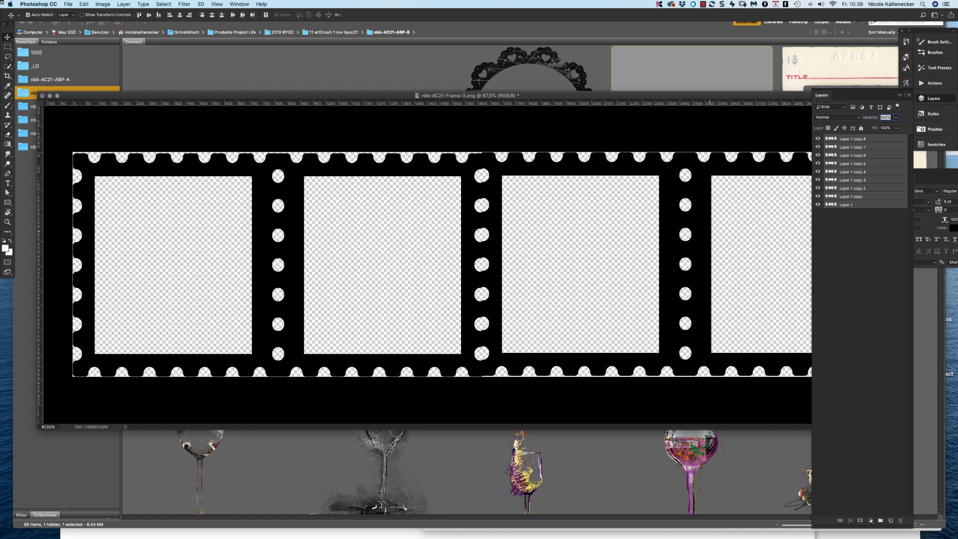
left_click(581, 233)
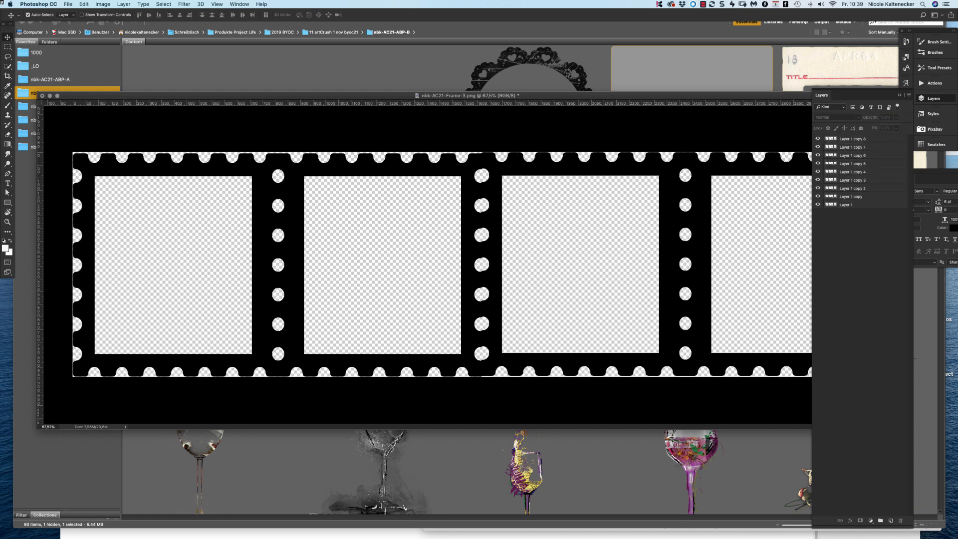
left_click(65, 15)
left_click(64, 15)
left_click_drag(349, 122, 403, 283)
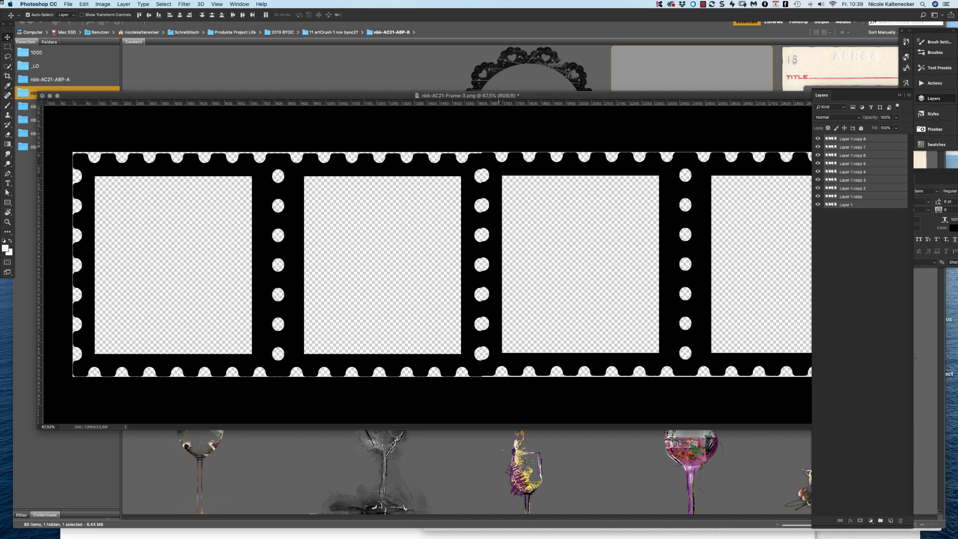
left_click(861, 250)
left_click(853, 138)
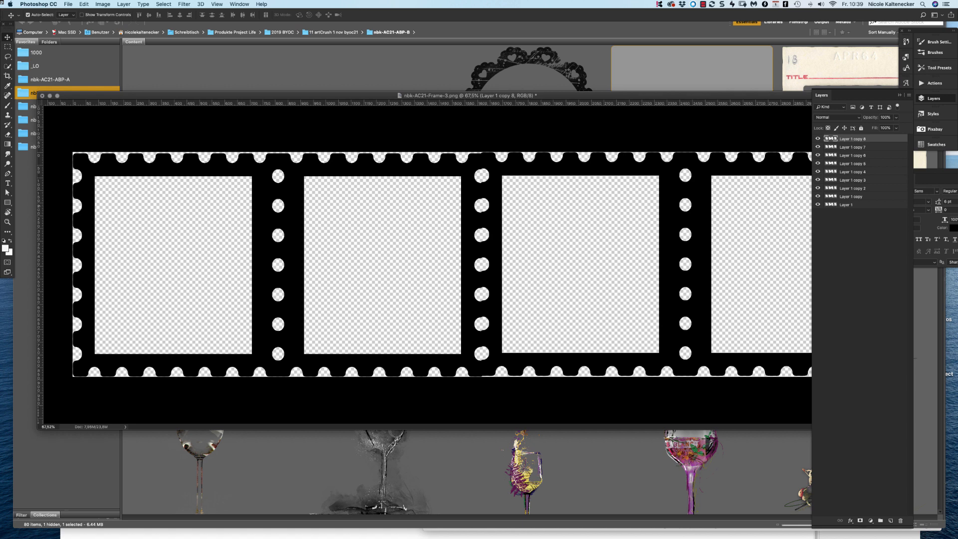
Select all the film-strip layers and merge them into a single layer
key("super+alt+a")
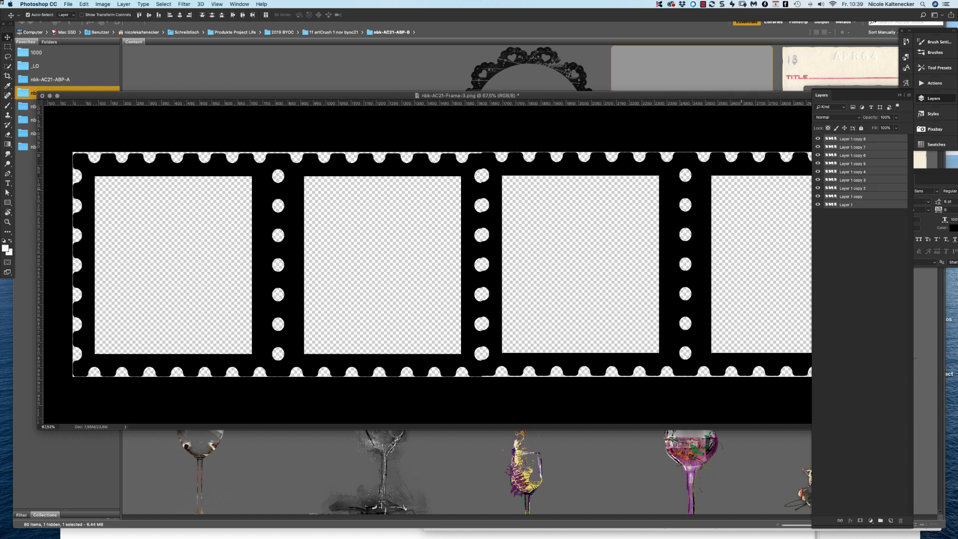
left_click(909, 95)
key("Escape")
left_click(909, 95)
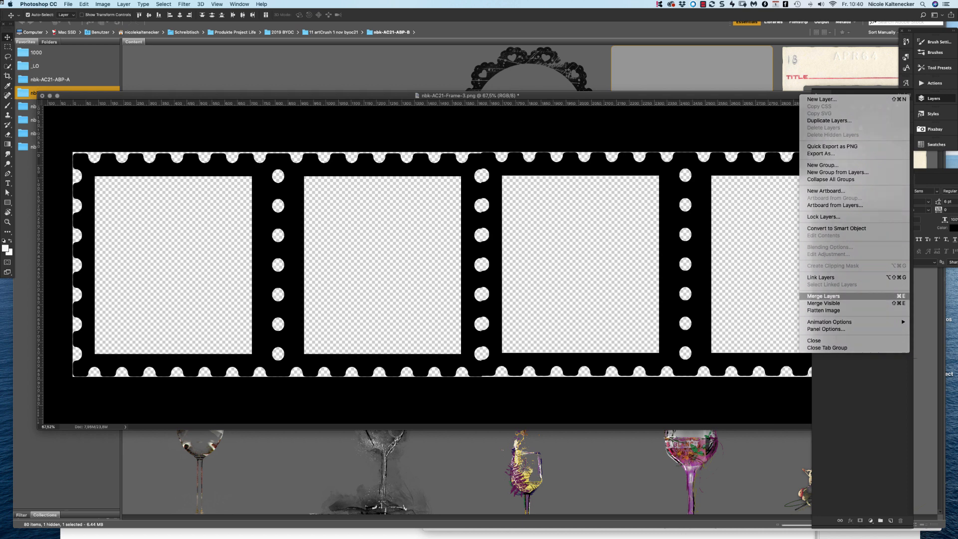
key("Return")
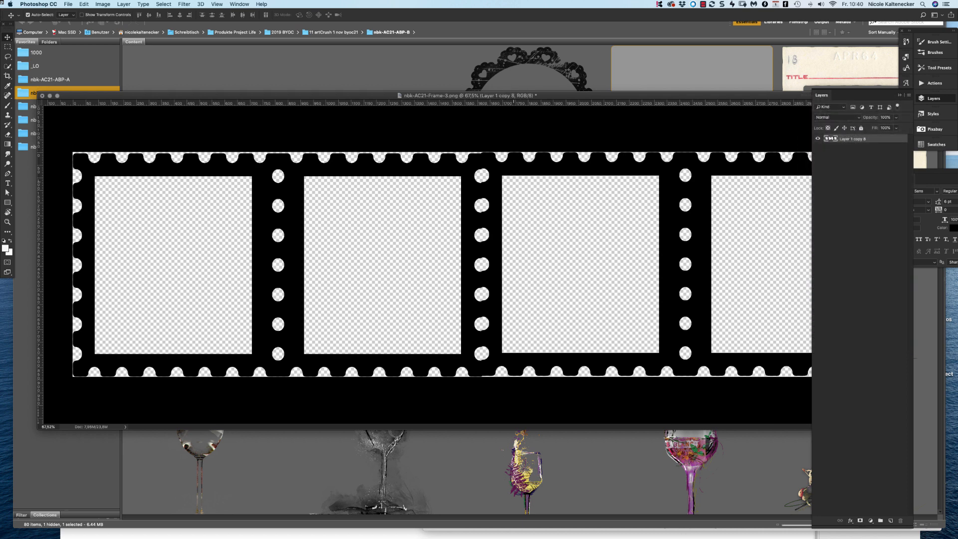
Save the black film strip as a PNG copy named nbk-AC21-Frame-3-black.png, using the large file size option
scroll(513, 165, "up", 10)
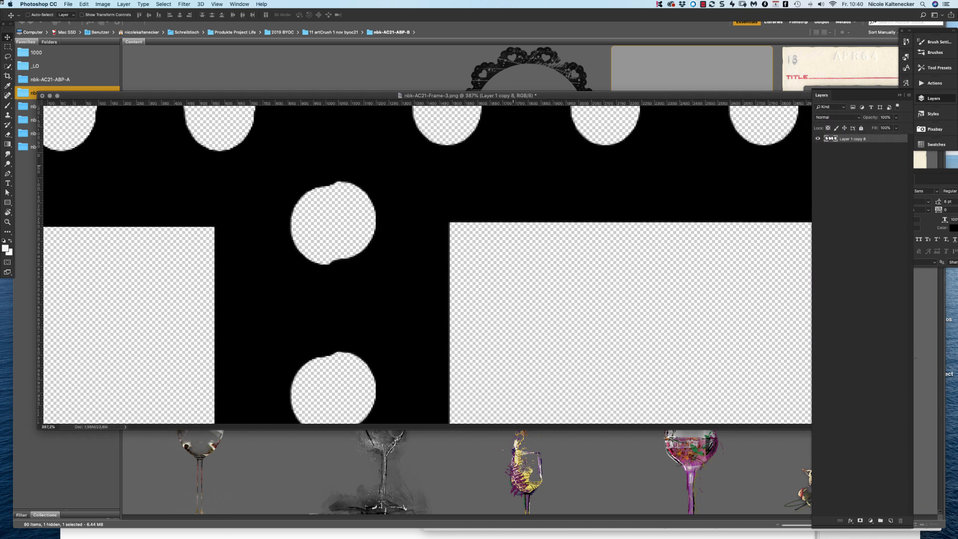
scroll(496, 201, "down", 10)
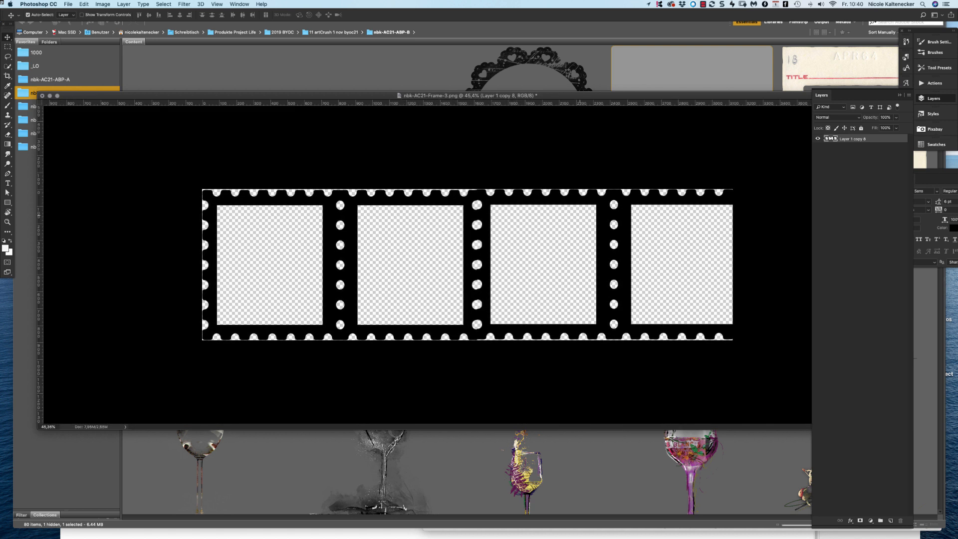
key("super+shift+s")
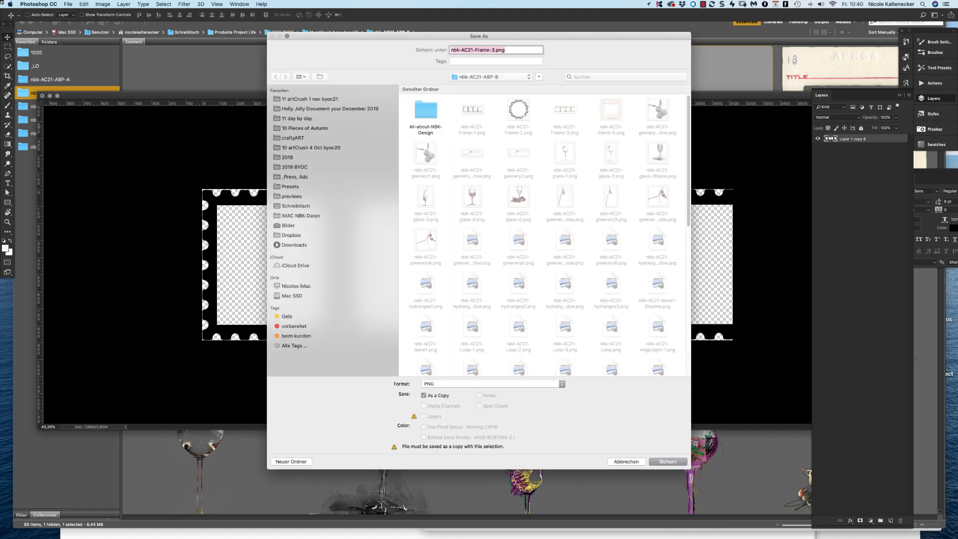
left_click(493, 50)
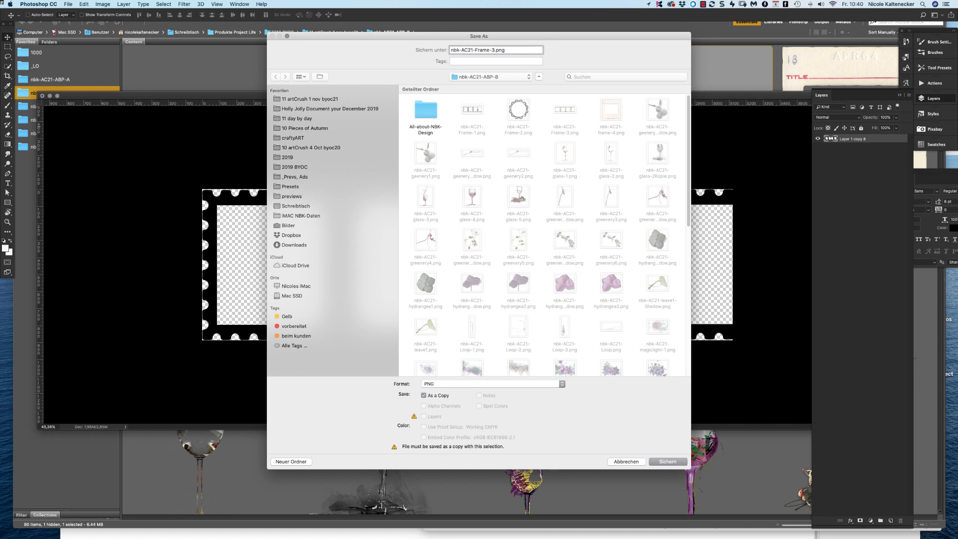
type("-black")
key("Return")
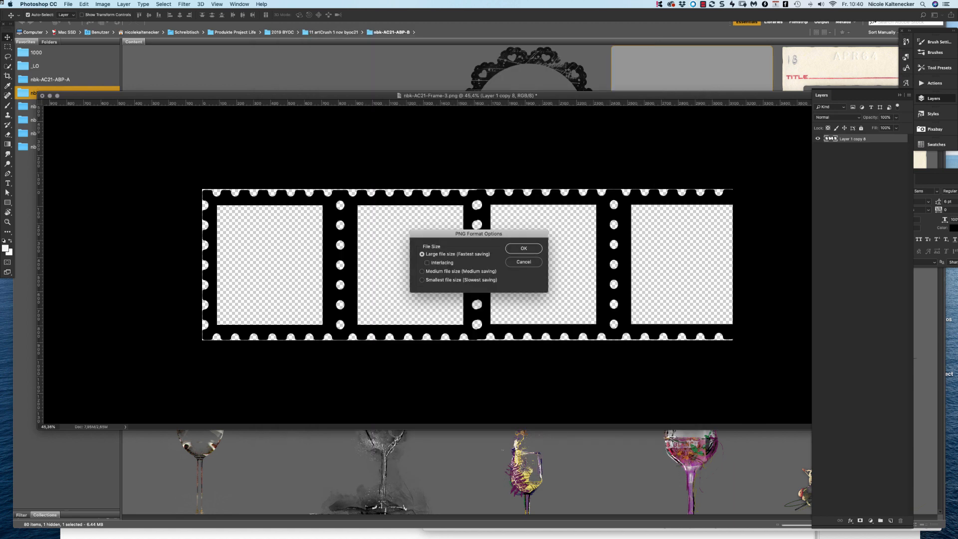
key("Return")
Close the blackened document without saving its changes, and open the original nbk-AC21-Frame-3.png from Bridge
left_click(693, 471)
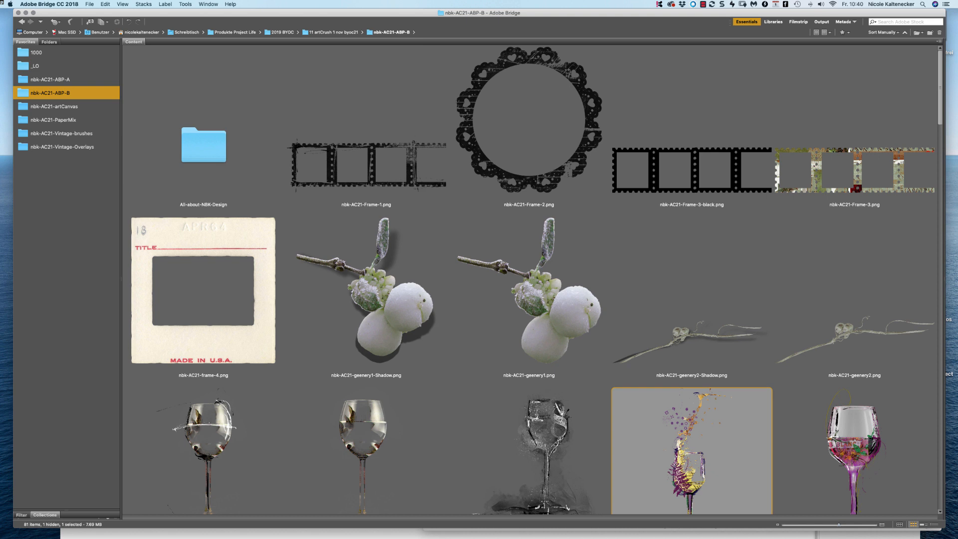
mouse_move(457, 532)
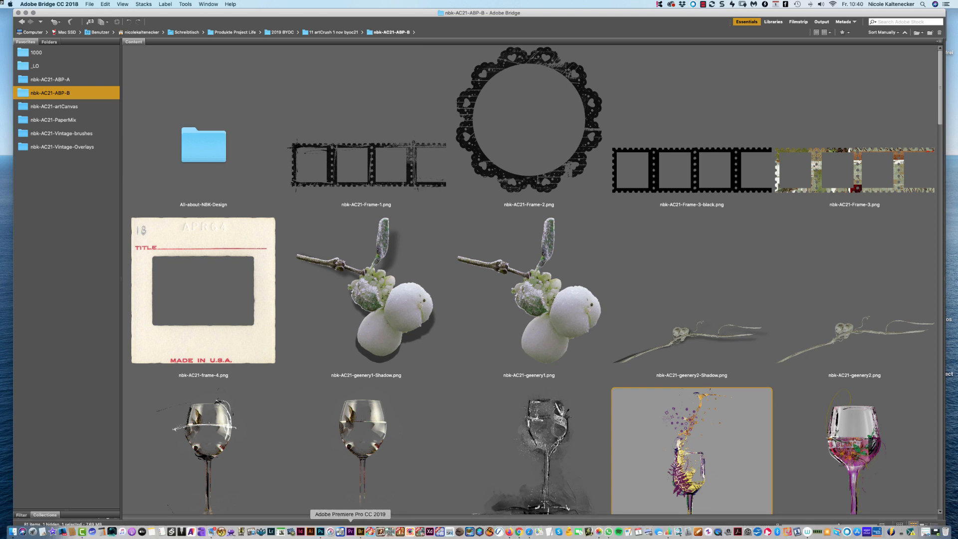
left_click(320, 531)
key("super+w")
key("super+d")
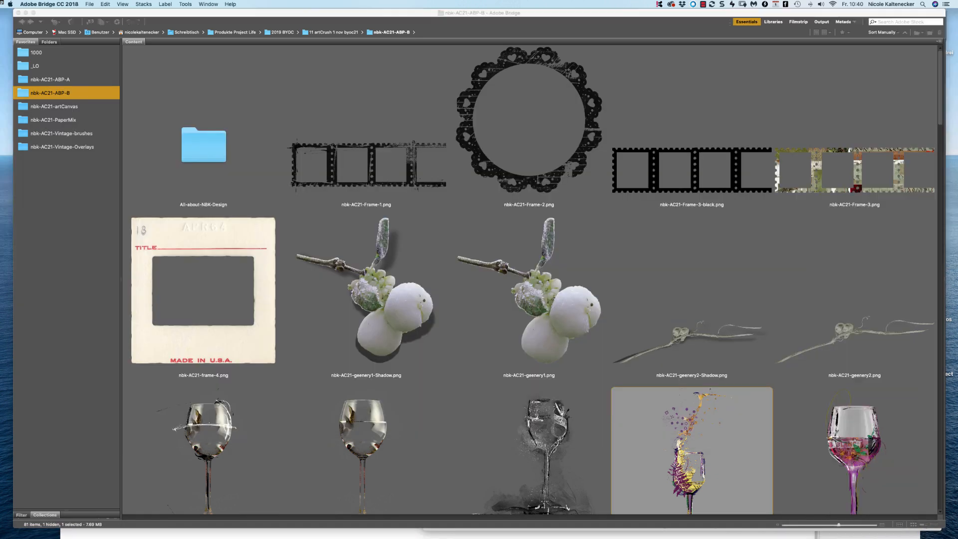
left_click(739, 167)
double_click(814, 167)
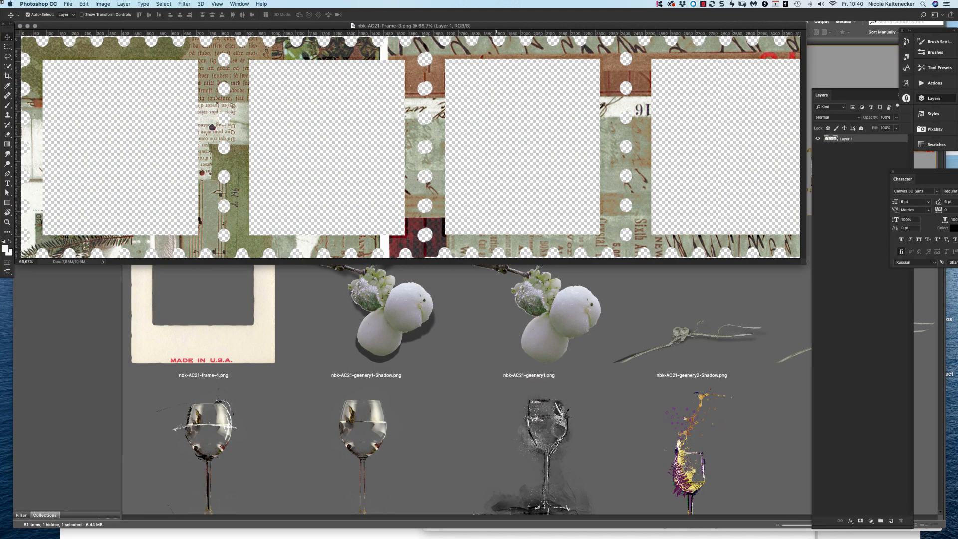
Try recoloring the film strip with Hue/Saturation, testing saturation -100 and +100 and several colorized hues, and cancel the adjustment
key("super+u")
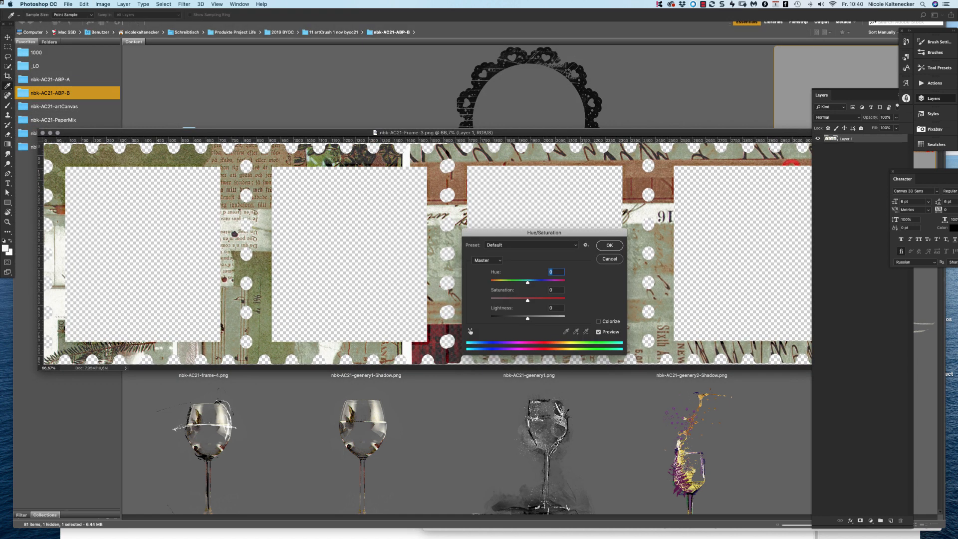
left_click_drag(527, 283, 489, 301)
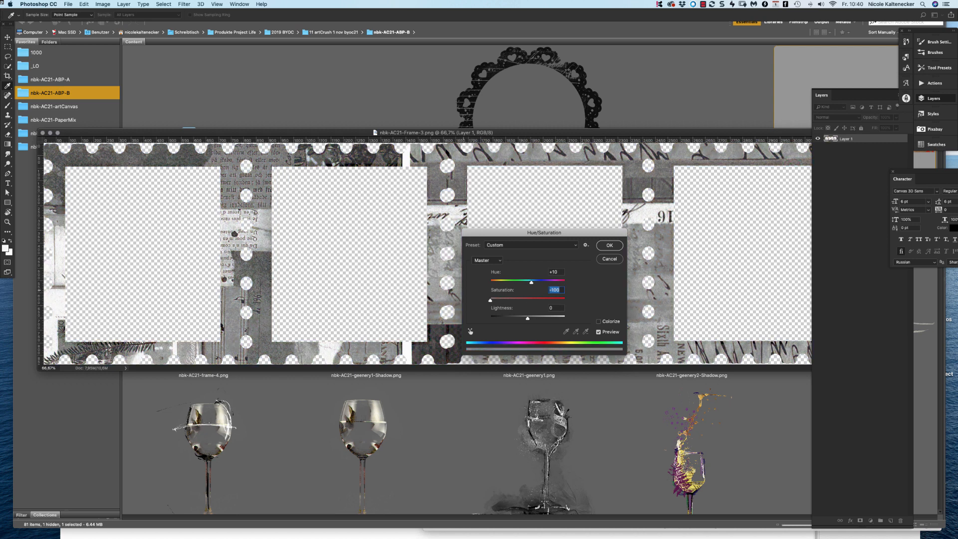
left_click_drag(490, 301, 565, 300)
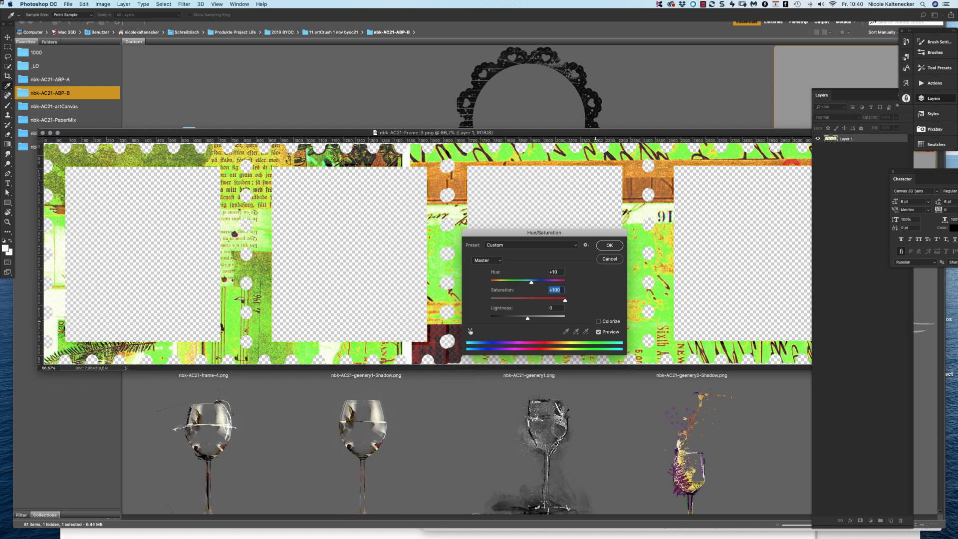
left_click(599, 322)
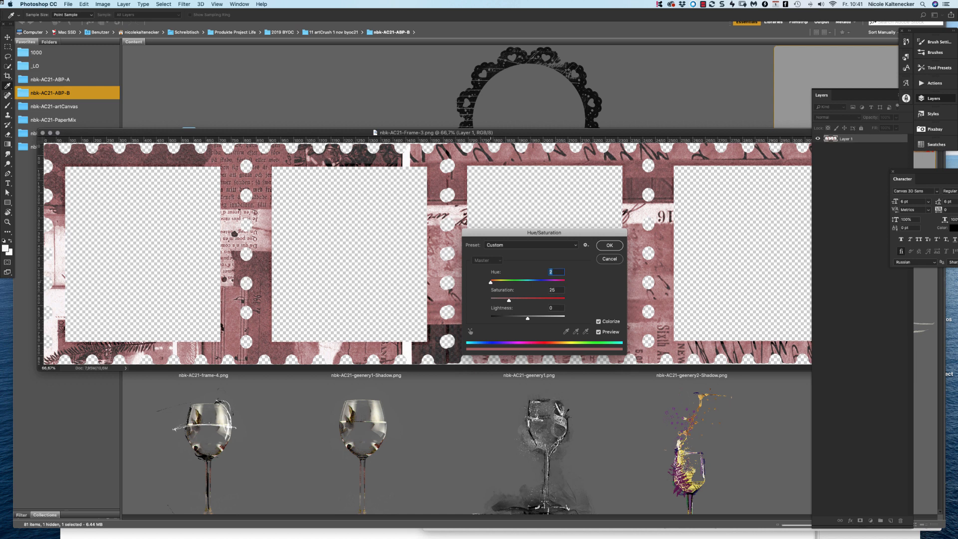
left_click_drag(491, 283, 505, 283)
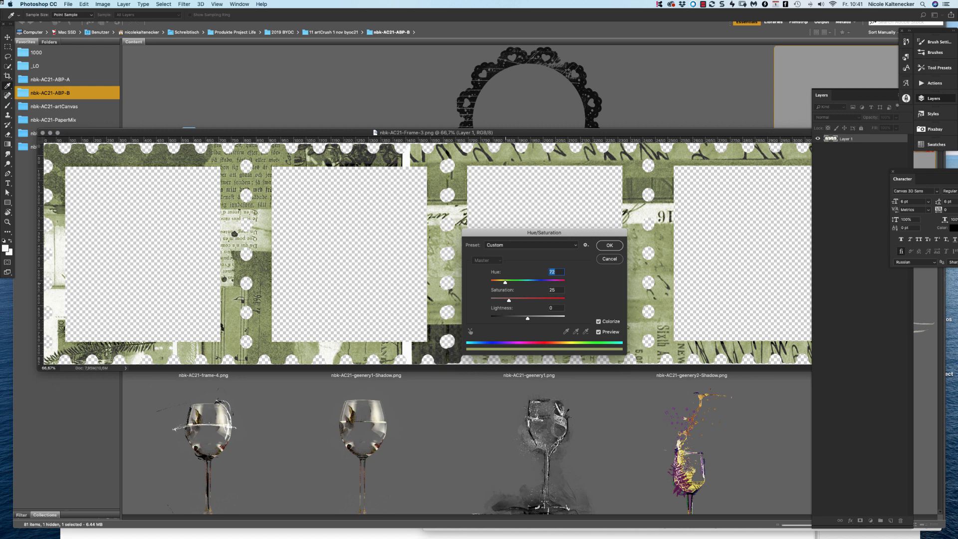
type("25")
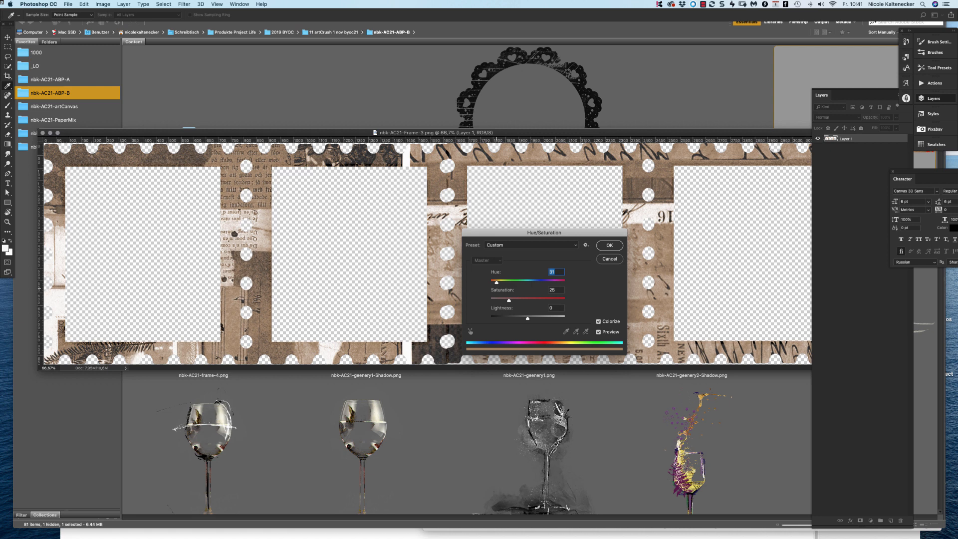
left_click_drag(498, 282, 531, 318)
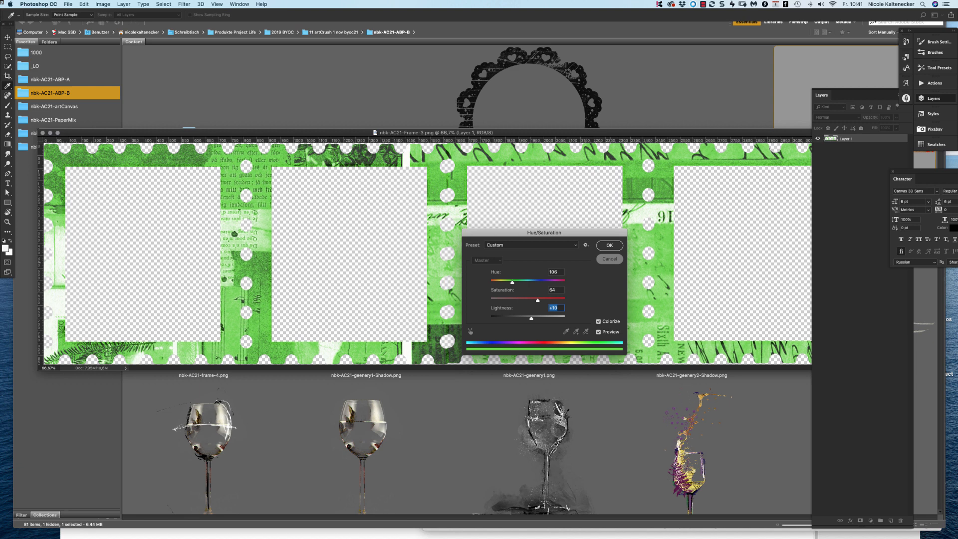
key("Escape")
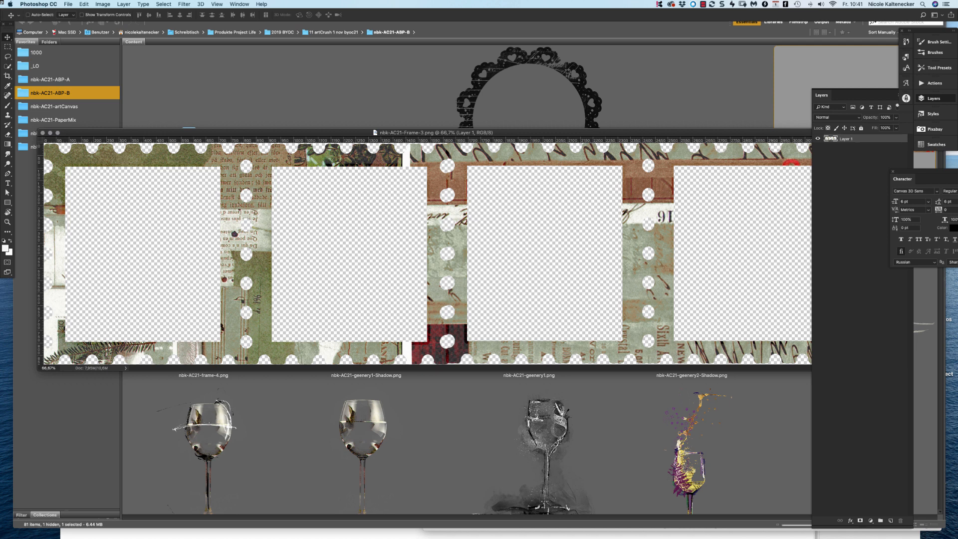
Open the Replace Color adjustment for the film strip, keeping its dialog clear of the strip's first two windows
key("super+minus")
left_click_drag(339, 133, 393, 135)
left_click_drag(687, 317, 792, 422)
left_click(103, 4)
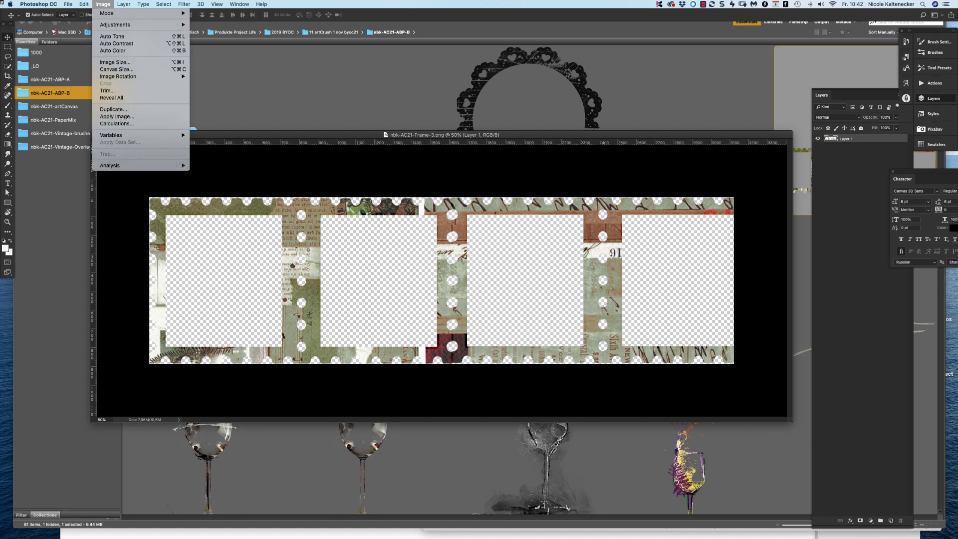
mouse_move(125, 13)
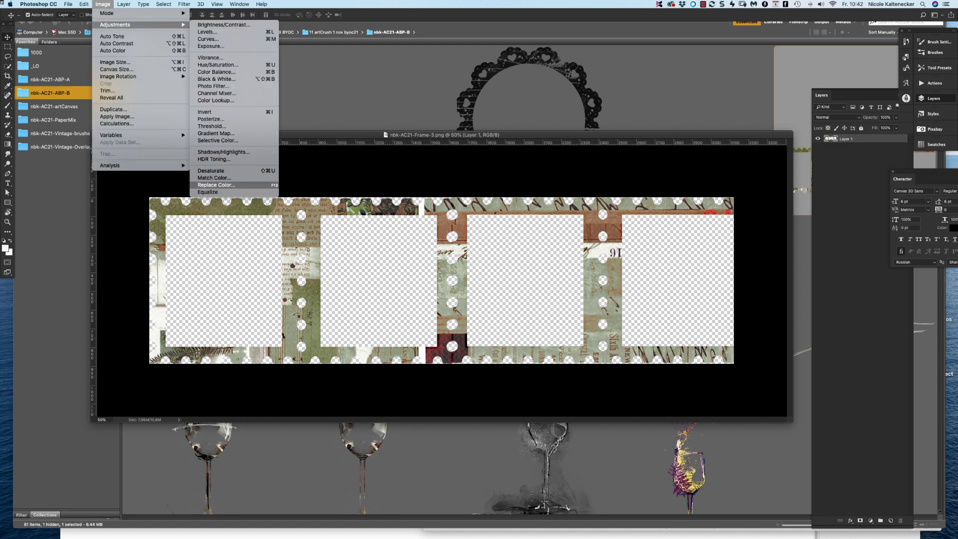
left_click(216, 185)
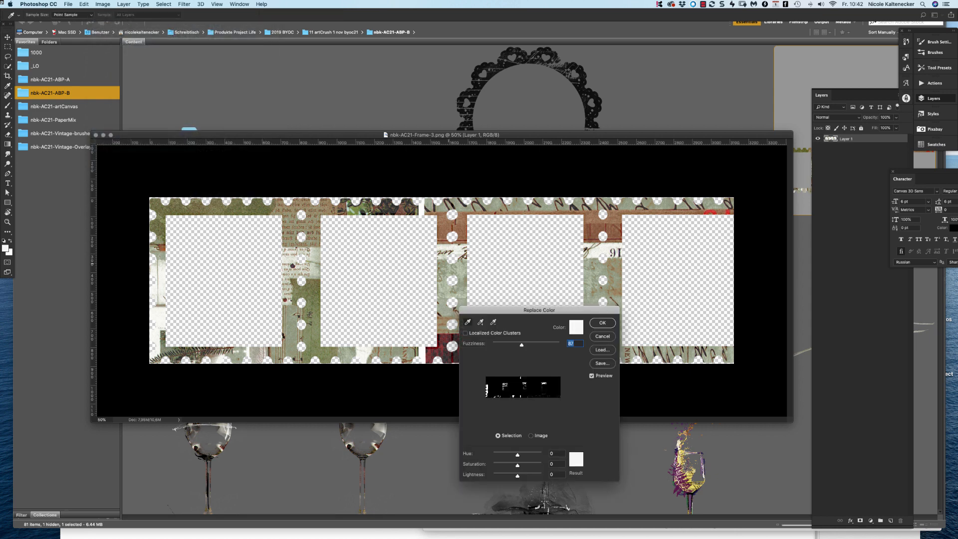
left_click_drag(583, 311, 634, 194)
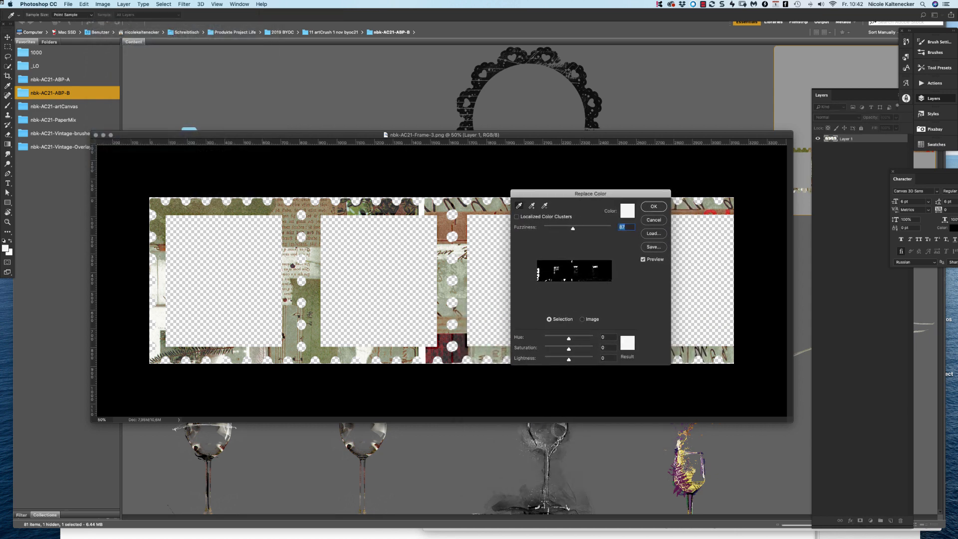
Display the color swatches and arrange them beside the document together with the Replace Color dialog
left_click(239, 4)
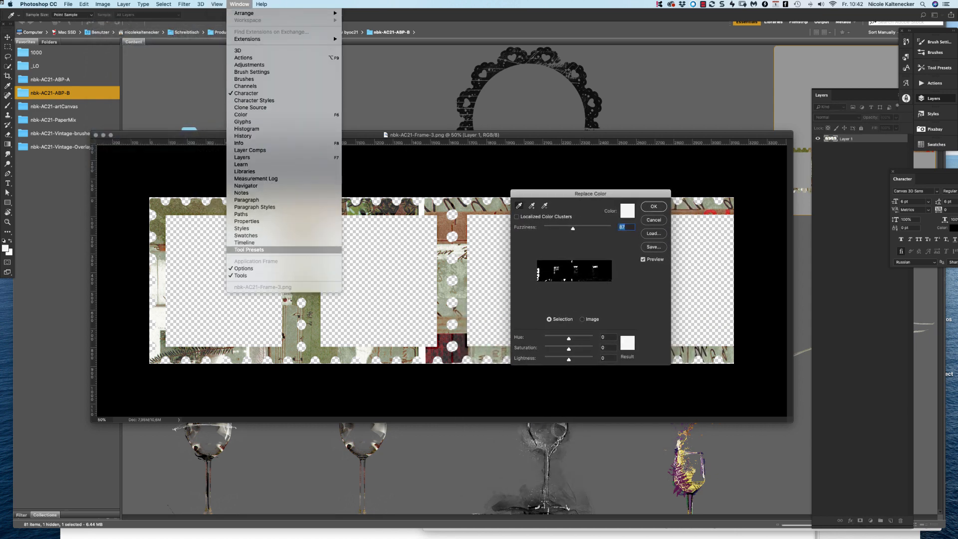
left_click(245, 236)
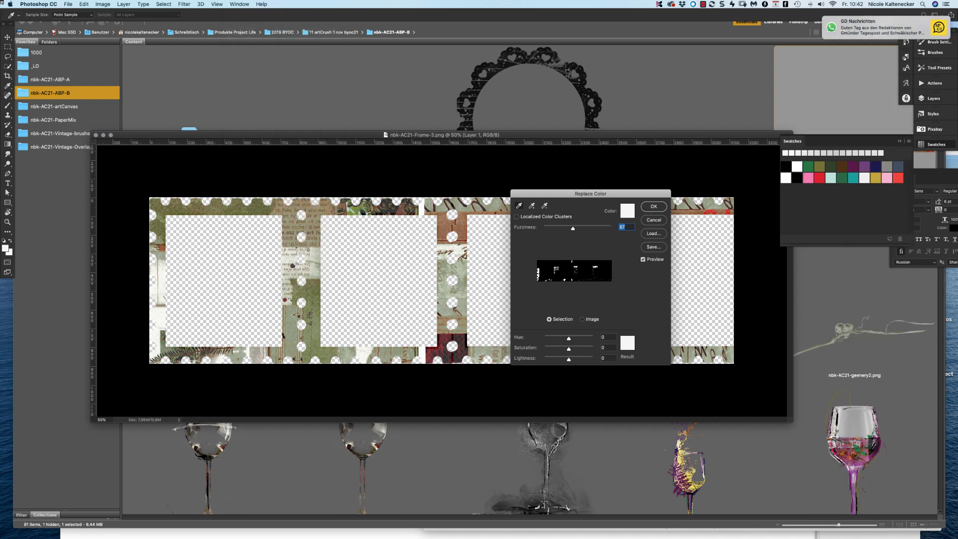
left_click_drag(808, 141, 841, 315)
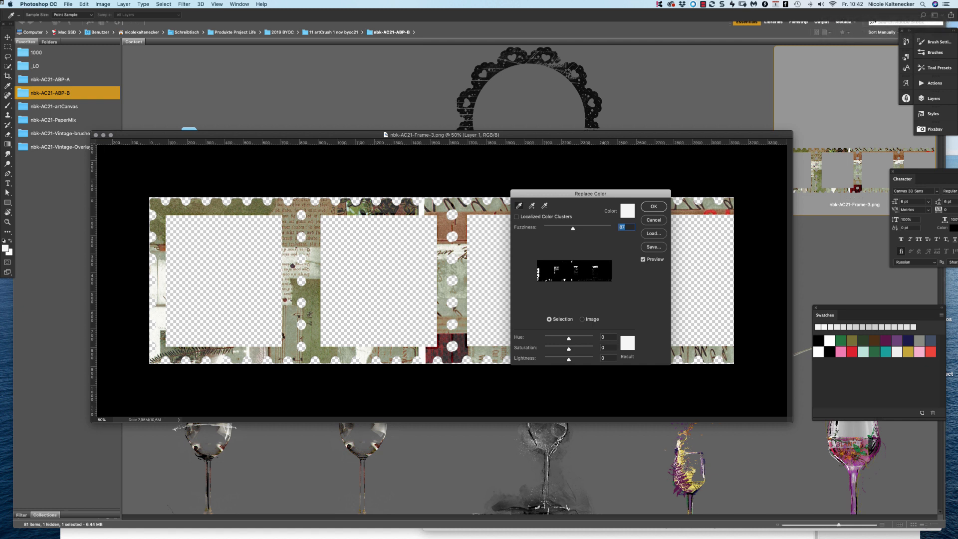
left_click_drag(873, 309, 869, 282)
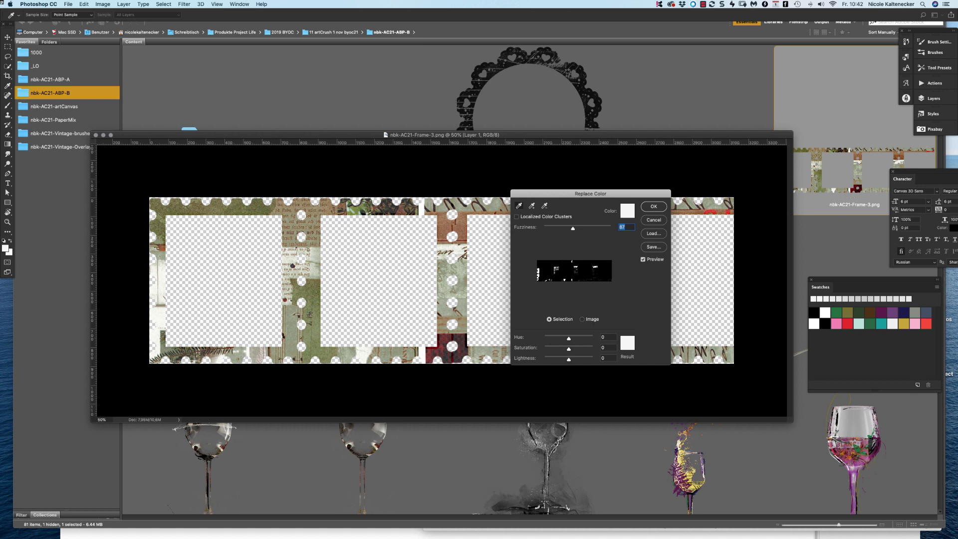
left_click_drag(627, 193, 634, 205)
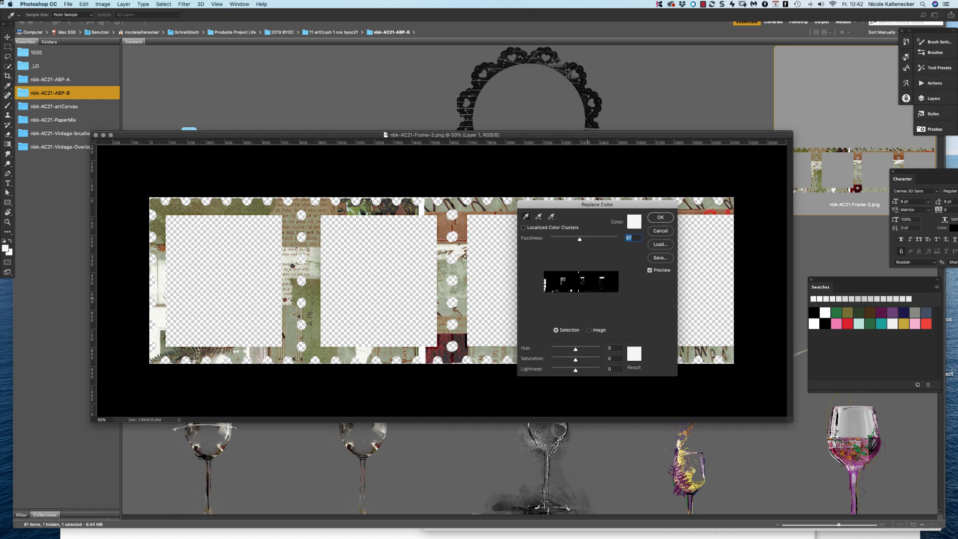
left_click_drag(633, 204, 625, 202)
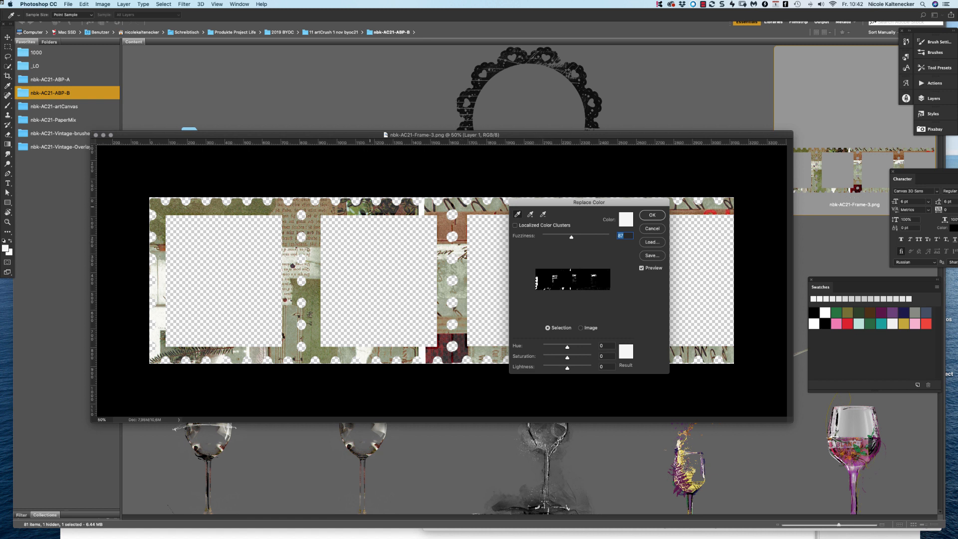
Sample the olive green between the strip's first and second windows as the color to replace
left_click(308, 293)
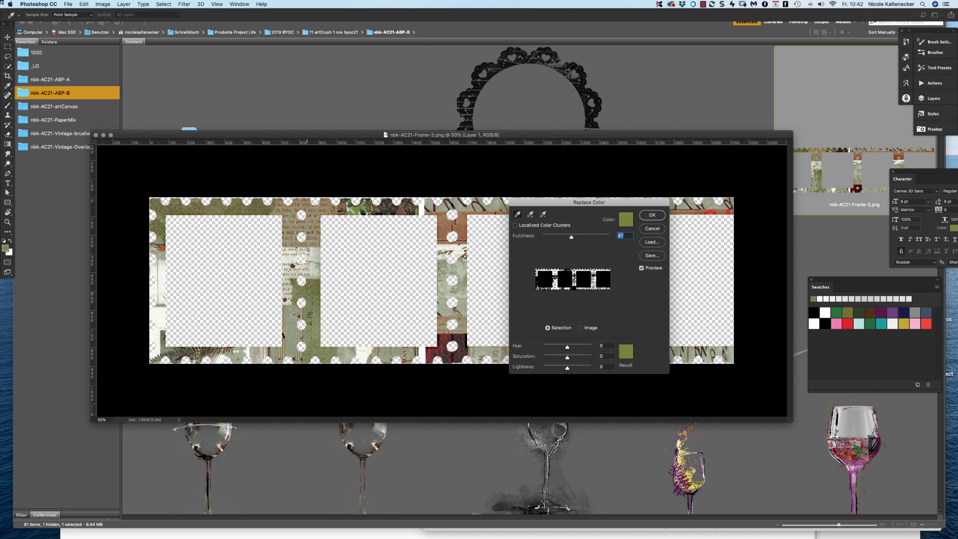
left_click(309, 290)
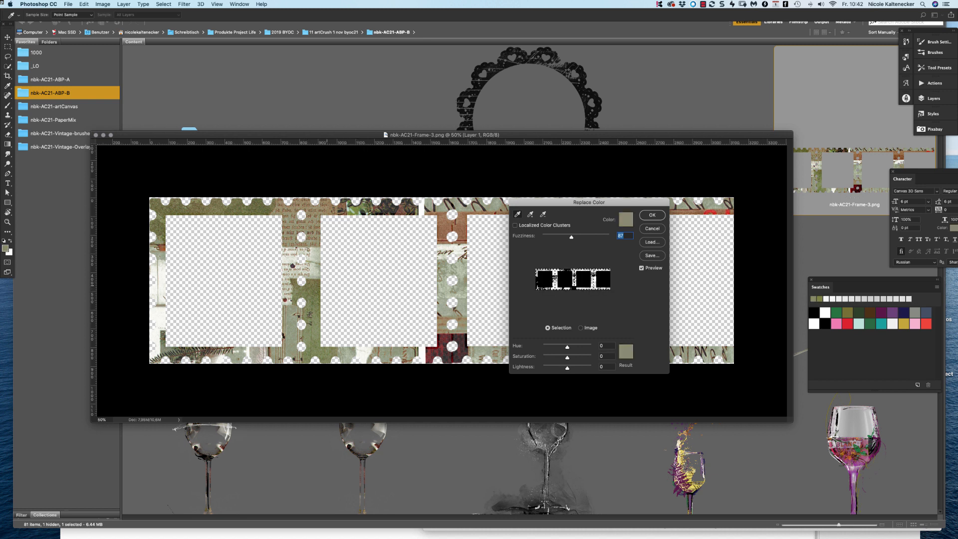
left_click(313, 289)
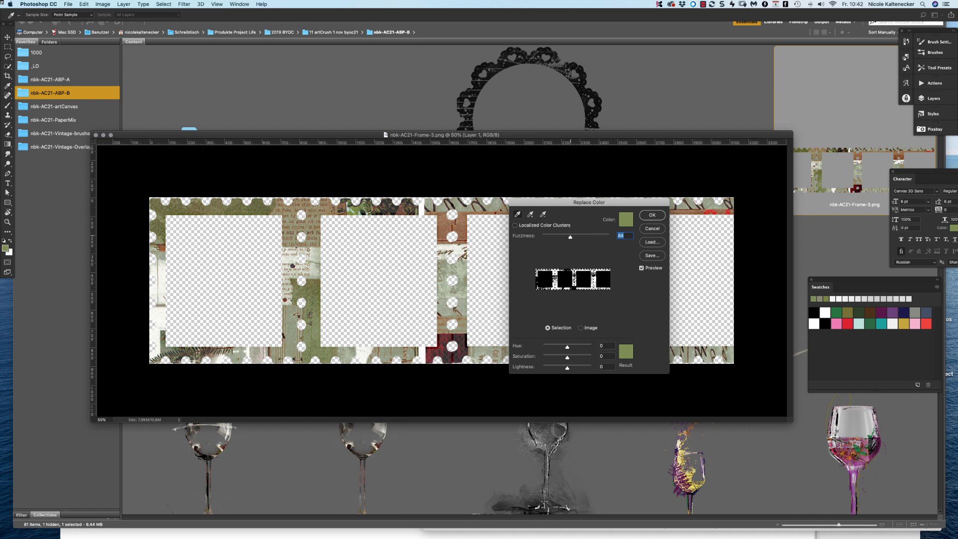
Test the color-selection fuzziness across its range, from 0 to 200, and set it to 63
key("shift+Up")
key("shift+Up")
key("shift+Up")
key("shift+Up")
key("shift+Up")
key("shift+Up")
key("shift+Up")
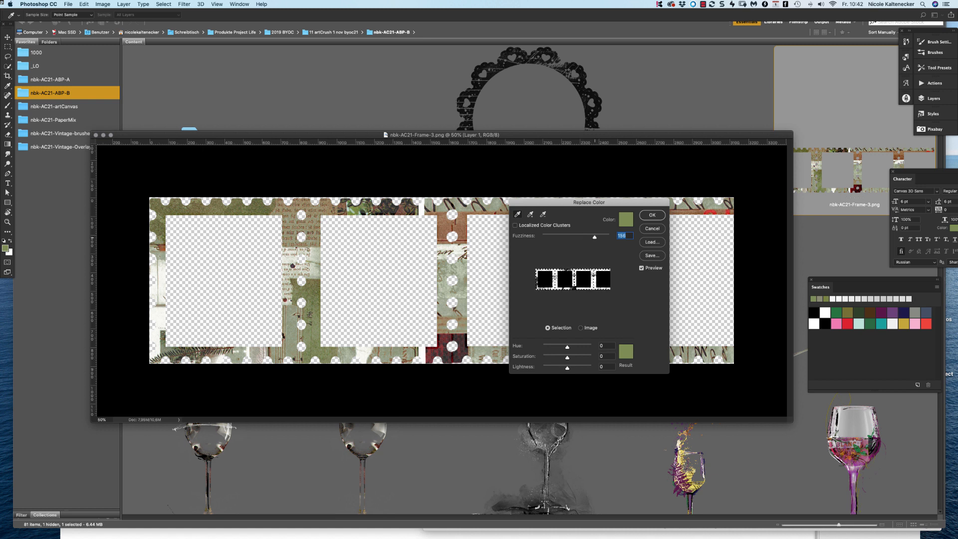
key("shift+Up")
key("shift+Up")
key("shift+Up")
key("shift+Up")
key("shift+Up")
type("20")
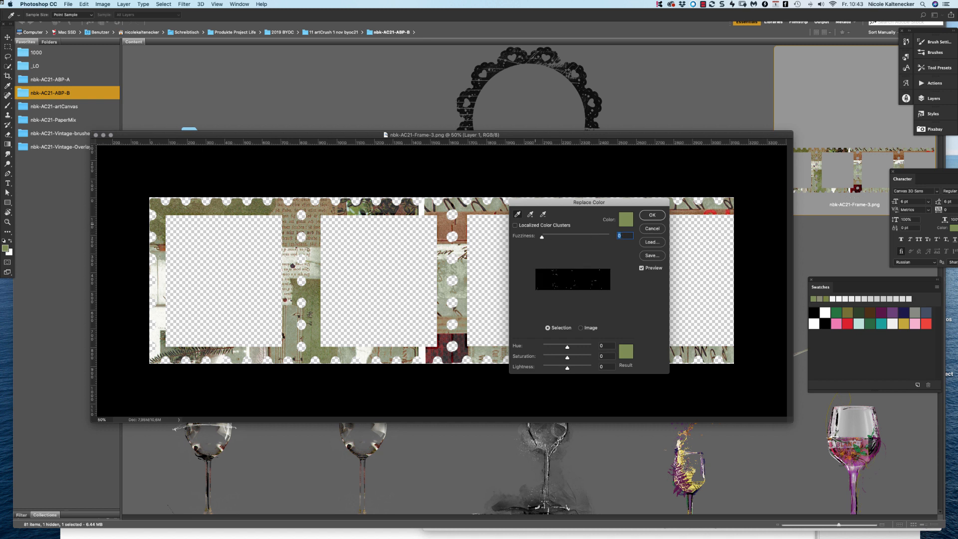
left_click_drag(549, 237, 547, 237)
left_click_drag(547, 237, 609, 237)
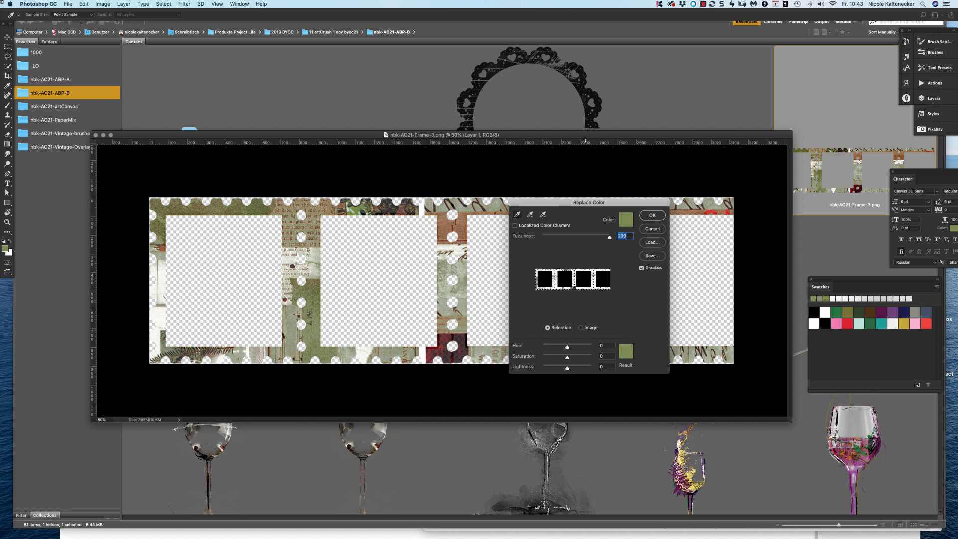
left_click_drag(610, 237, 563, 238)
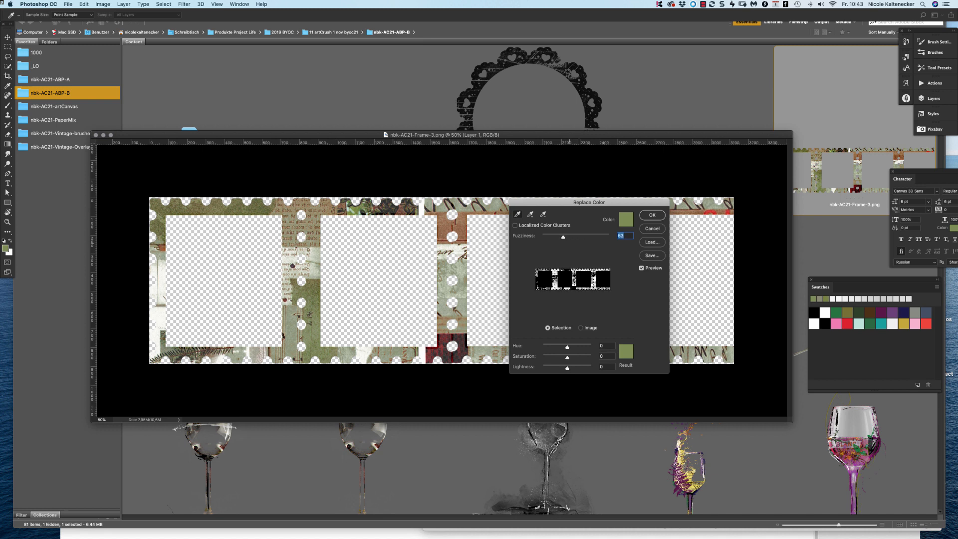
Set the result color for the sampled green to the dark purple swatch, 5b1449
left_click(627, 355)
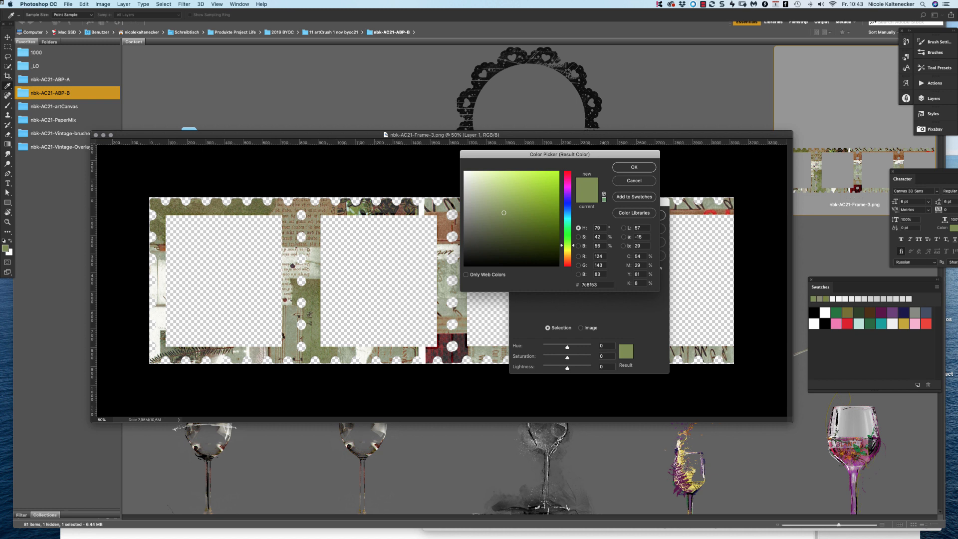
left_click(882, 313)
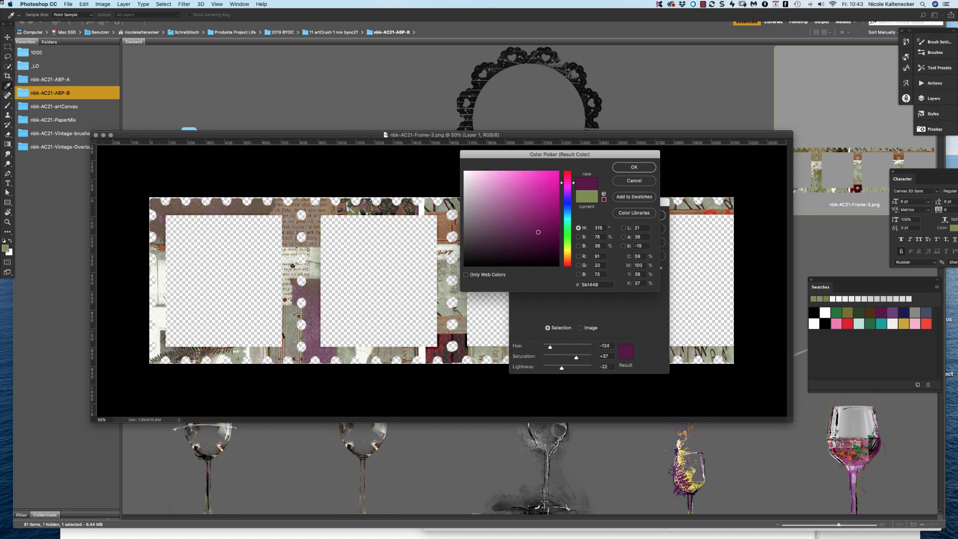
key("Return")
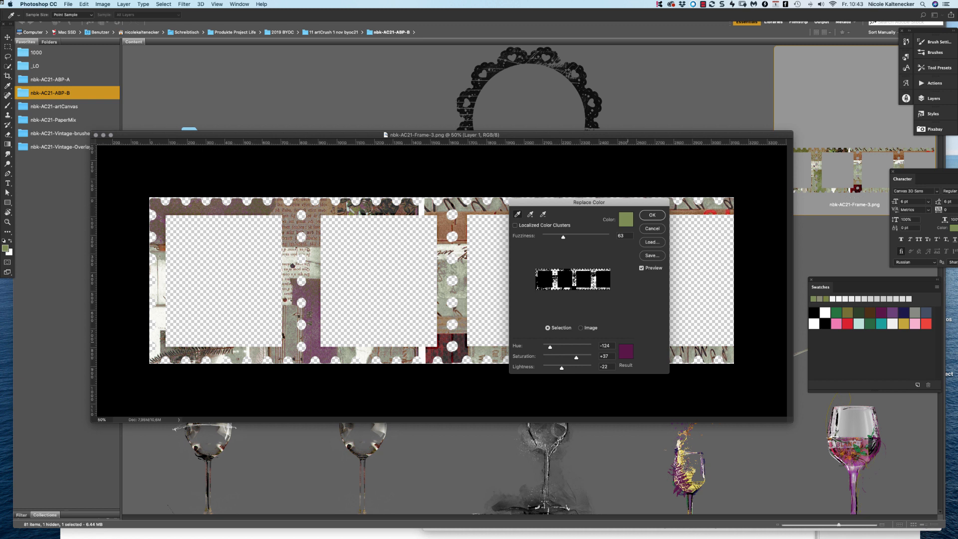
Try the teal and red swatches as the result color, and settle on the pink swatch, f179af
left_click(626, 351)
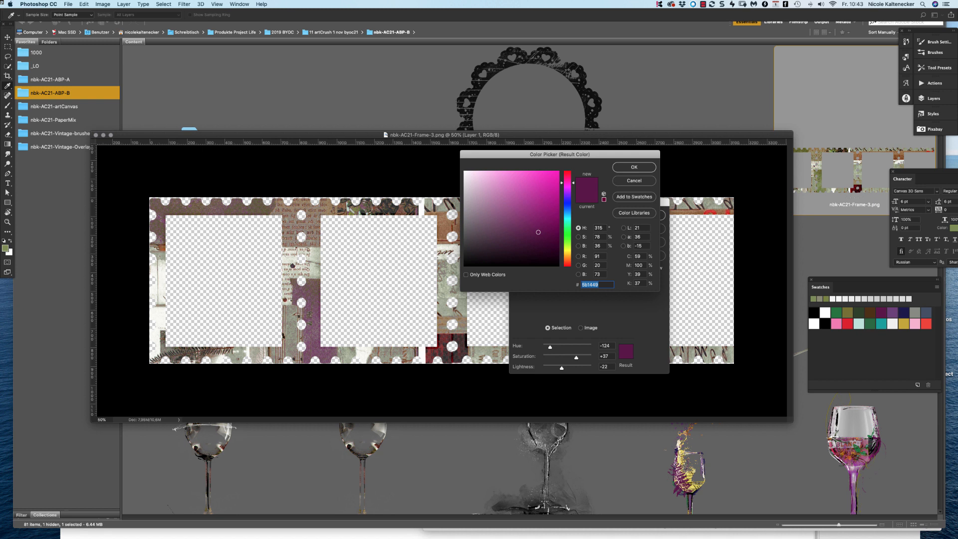
left_click(882, 324)
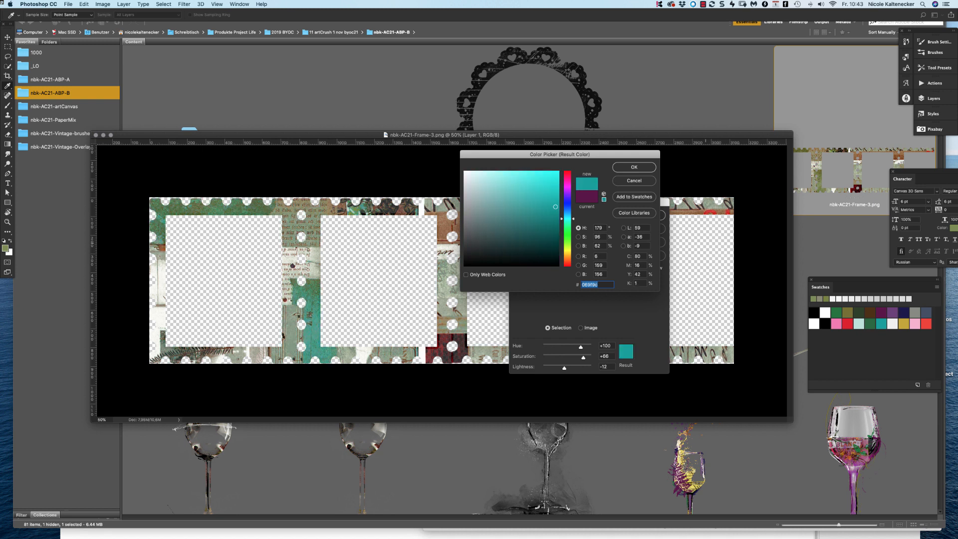
left_click(927, 324)
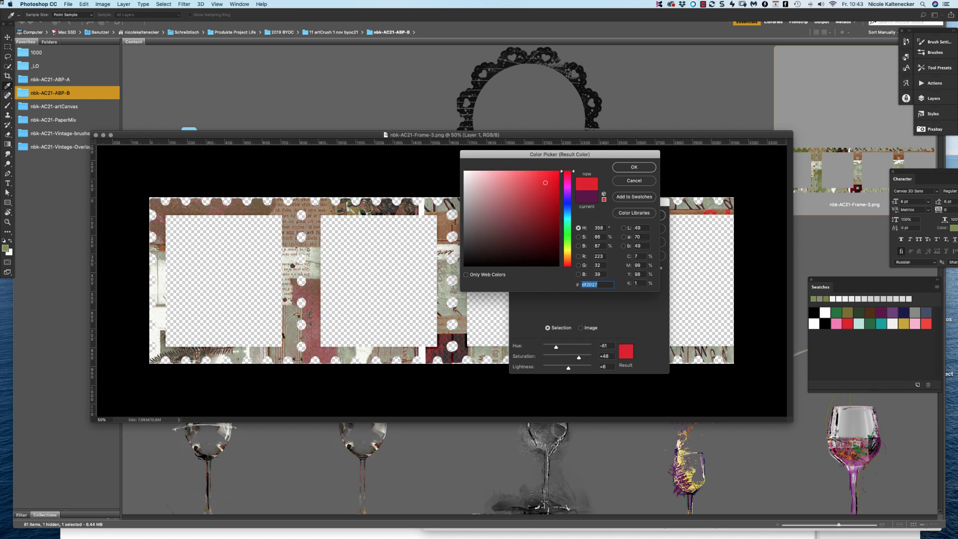
left_click(837, 324)
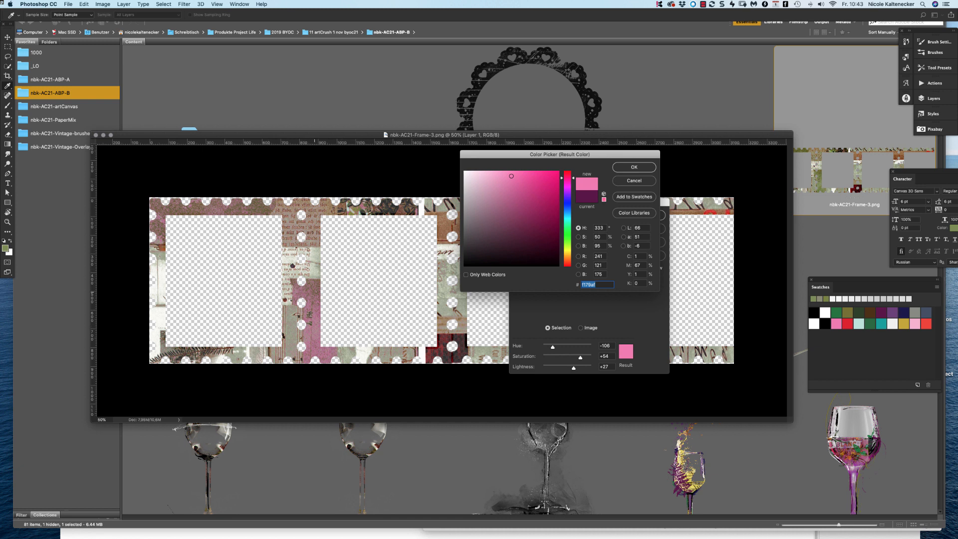
key("Return")
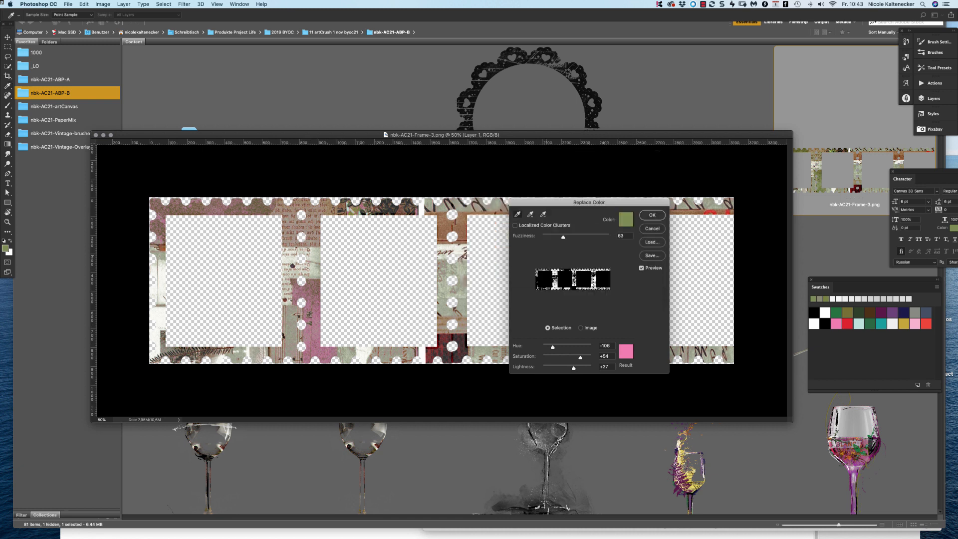
Raise the color replacement's fuzziness to 200, and reduce it to 137
left_click_drag(564, 237, 609, 237)
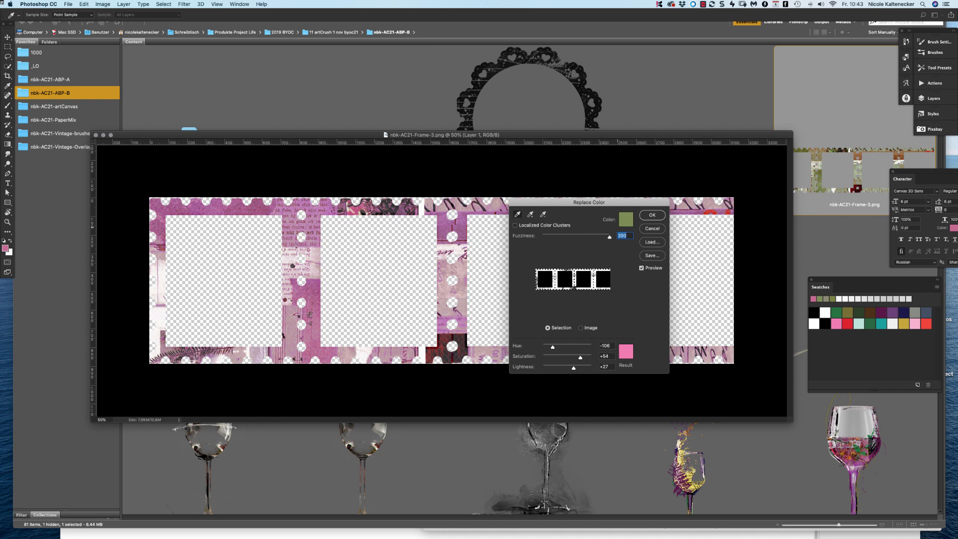
left_click_drag(609, 237, 589, 238)
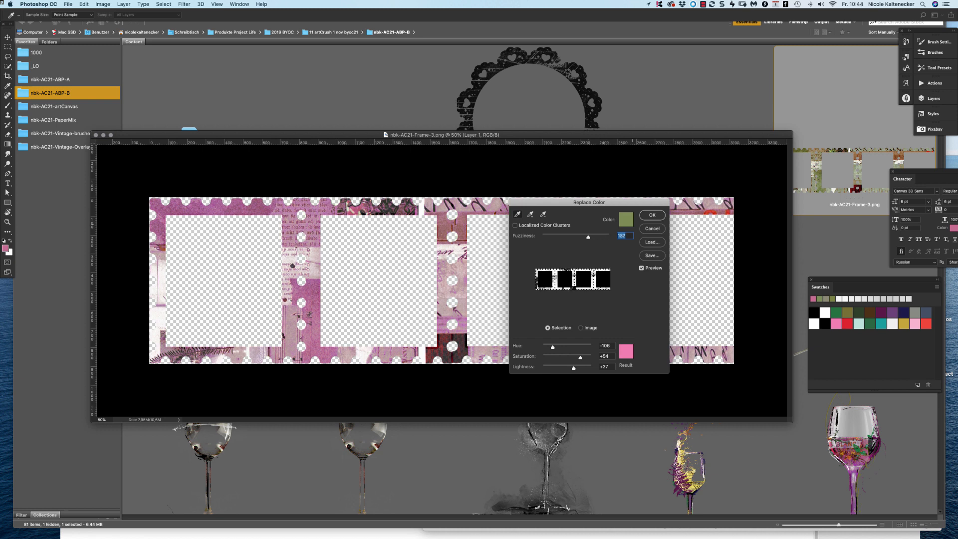
Cancel the pending color replacement on the frame and search the Pixabay extension for "face"
key("Escape")
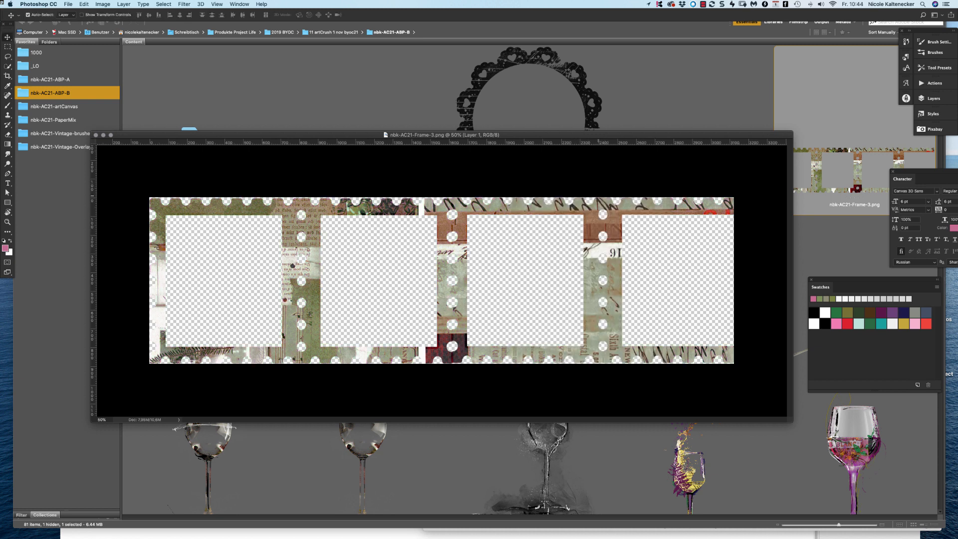
mouse_move(359, 135)
left_mouse_down()
mouse_move(382, 163)
mouse_move(367, 146)
left_mouse_up()
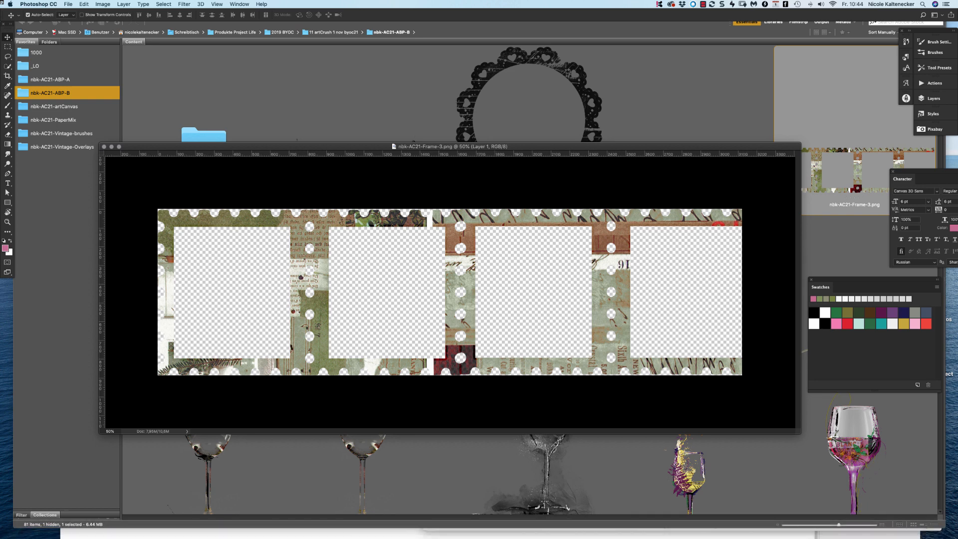
left_click(240, 4)
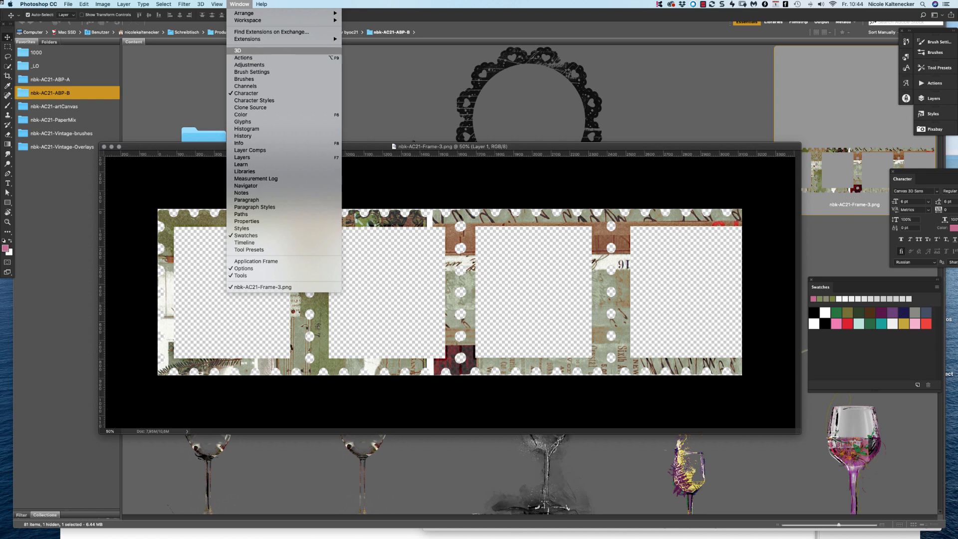
mouse_move(247, 39)
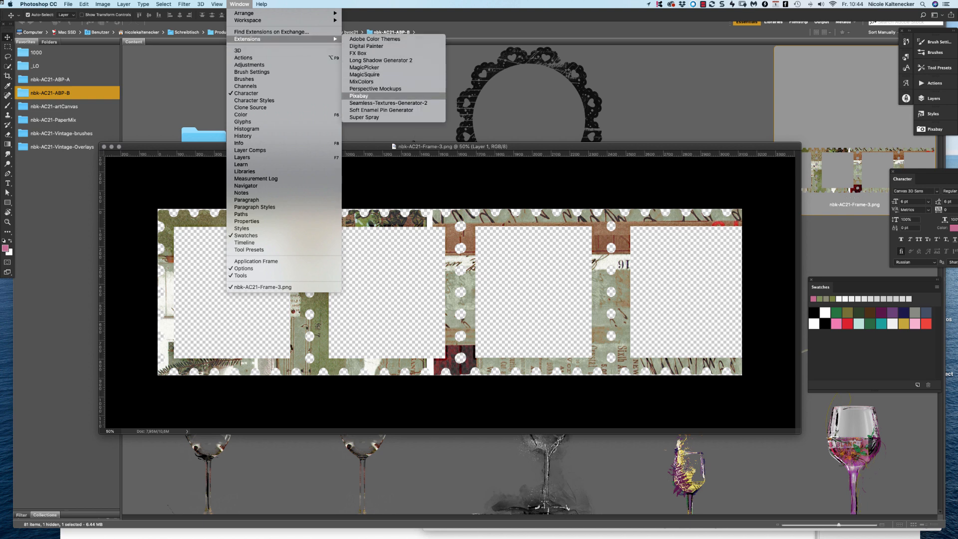
left_click(369, 96)
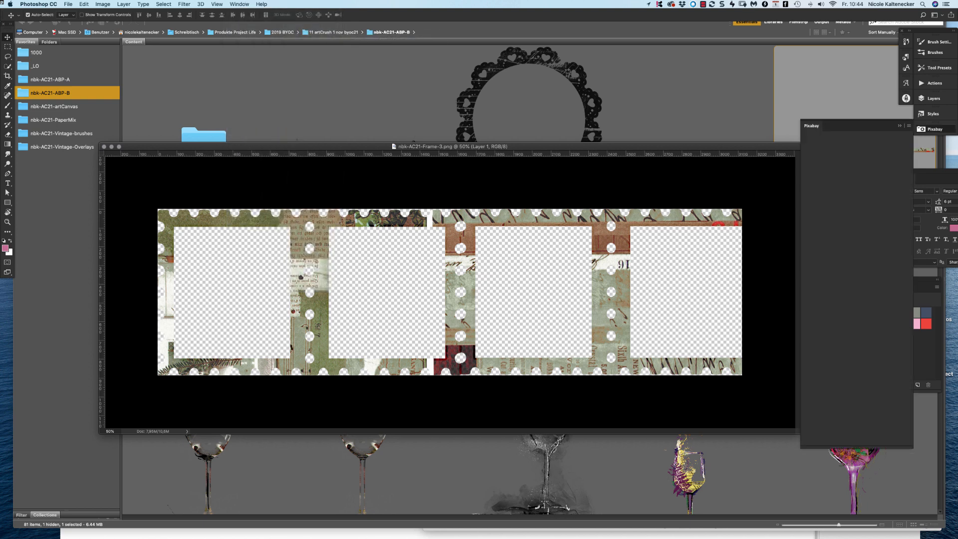
type("face")
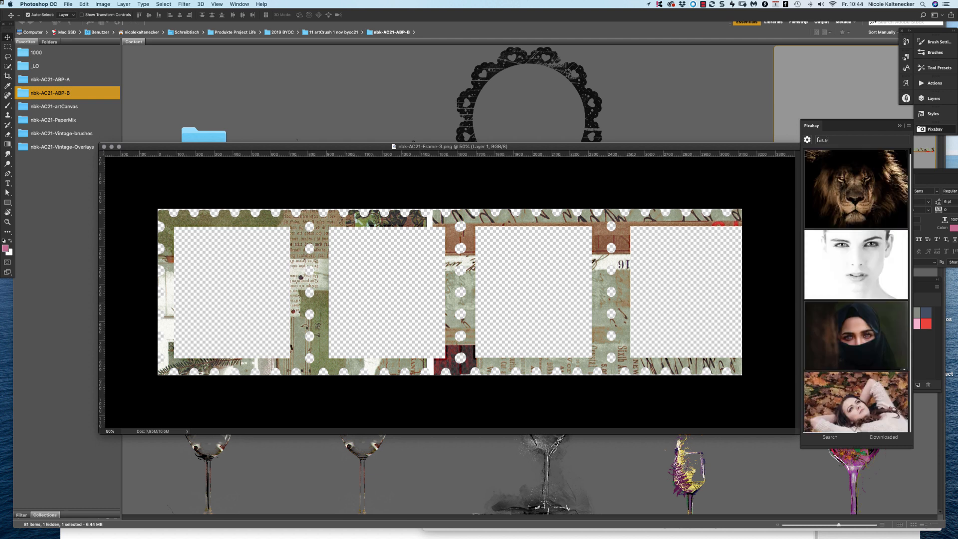
Download the portrait of the woman with a veiled face into the frame document as a new layer, and close the image search
left_click(856, 336)
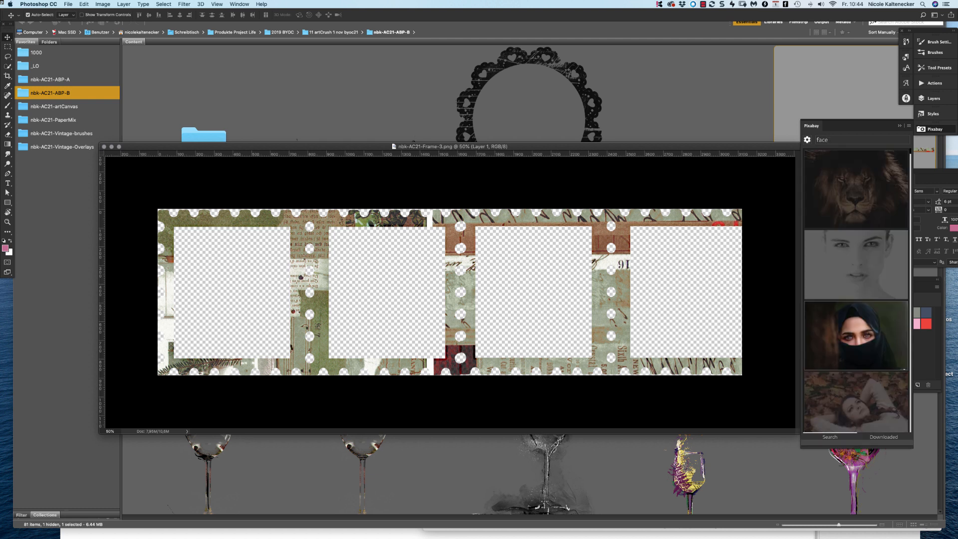
left_click(857, 408)
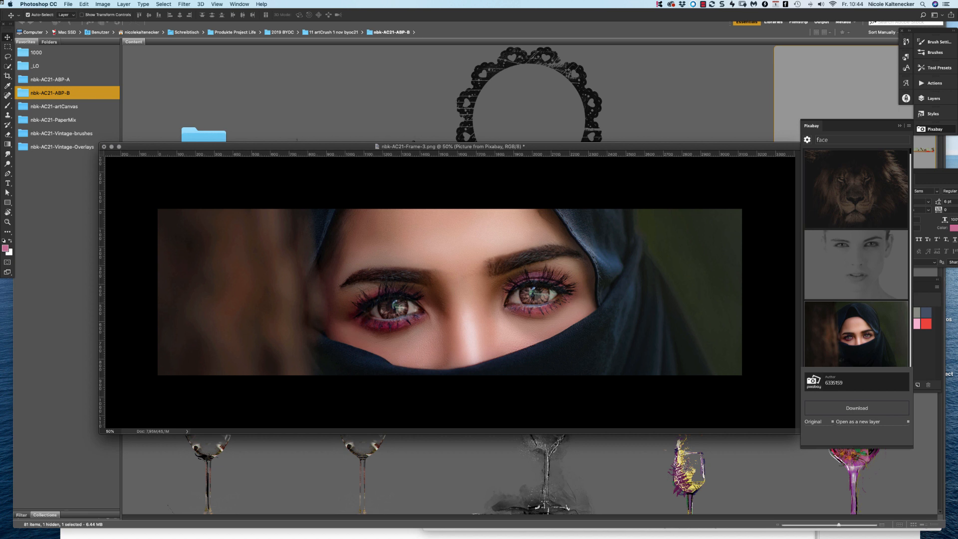
left_click(900, 126)
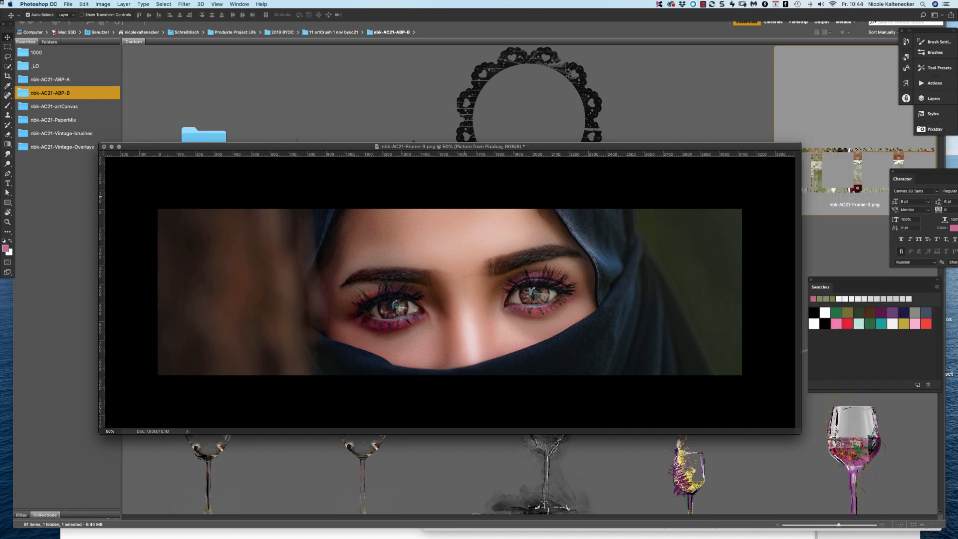
Reposition the document window and the Character panel, and show the document's layers
left_click_drag(420, 147, 427, 148)
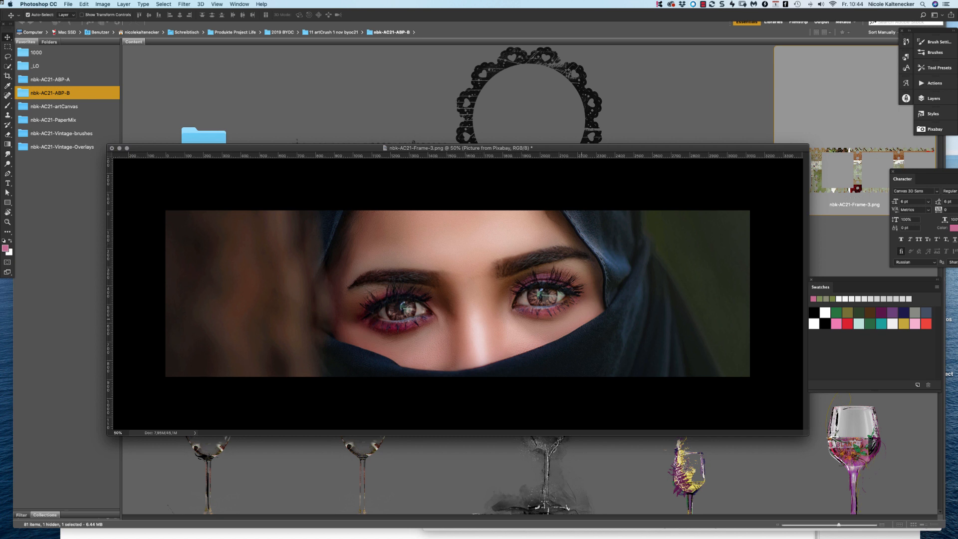
left_click_drag(919, 171, 864, 161)
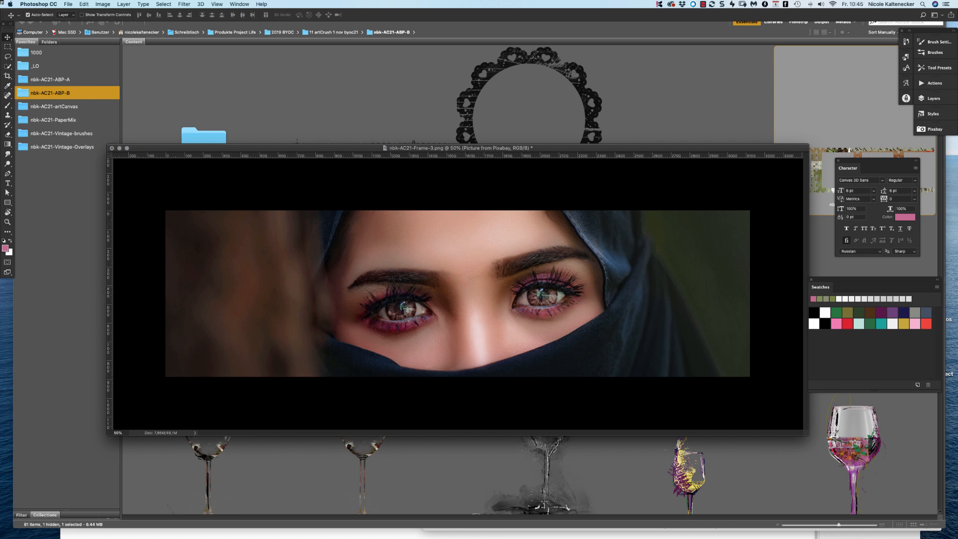
left_click_drag(689, 147, 692, 147)
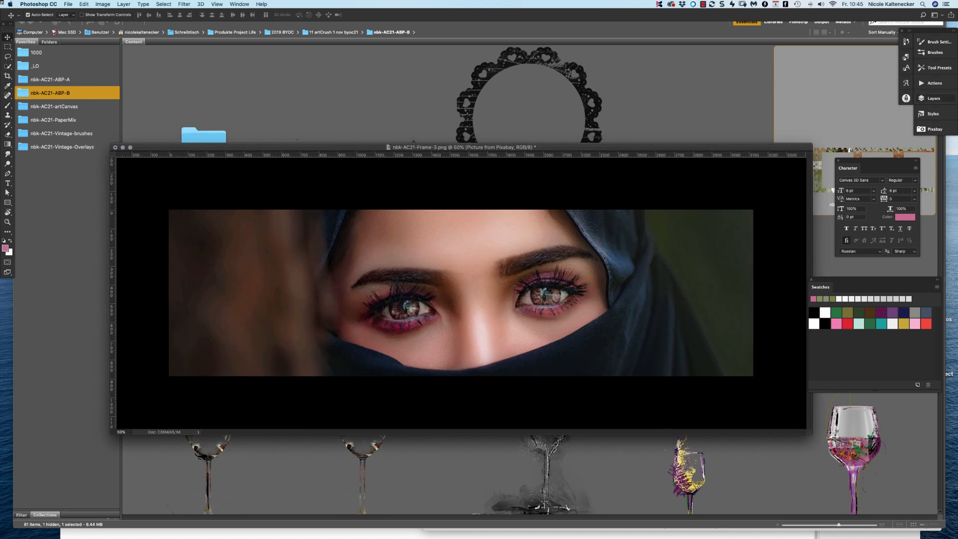
left_click(933, 99)
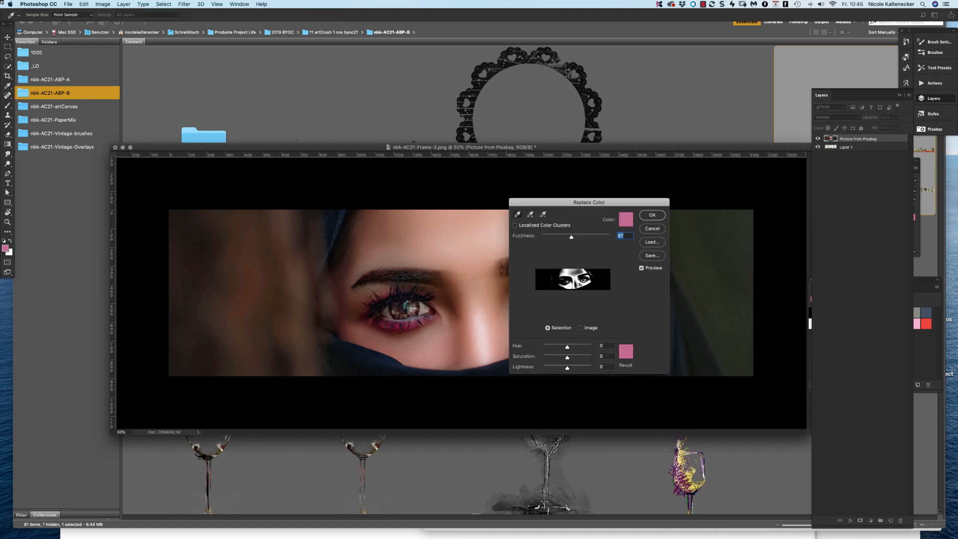
Sample the forehead's skin tone as the Replace Color target and lower its saturation to -100
left_click_drag(604, 202, 500, 358)
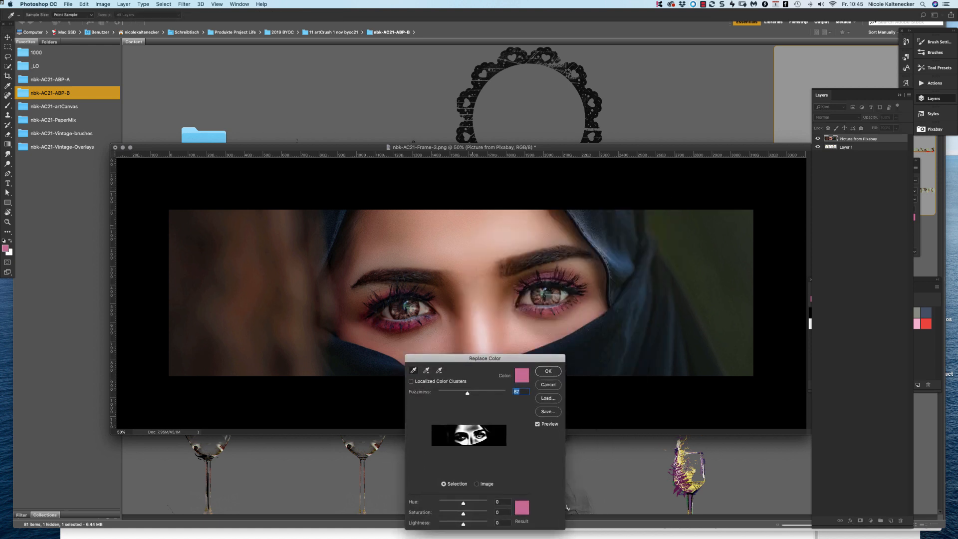
left_click(458, 231)
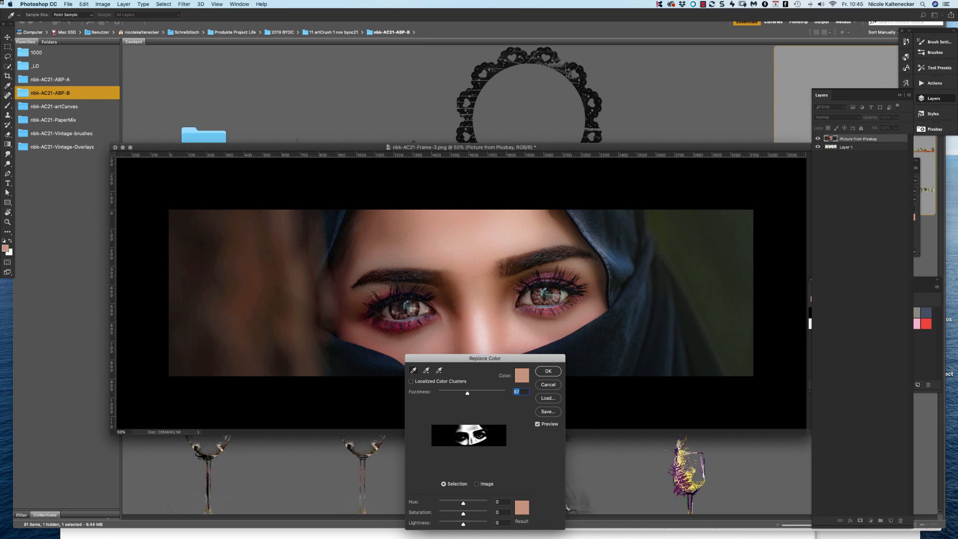
left_click_drag(463, 513, 438, 513)
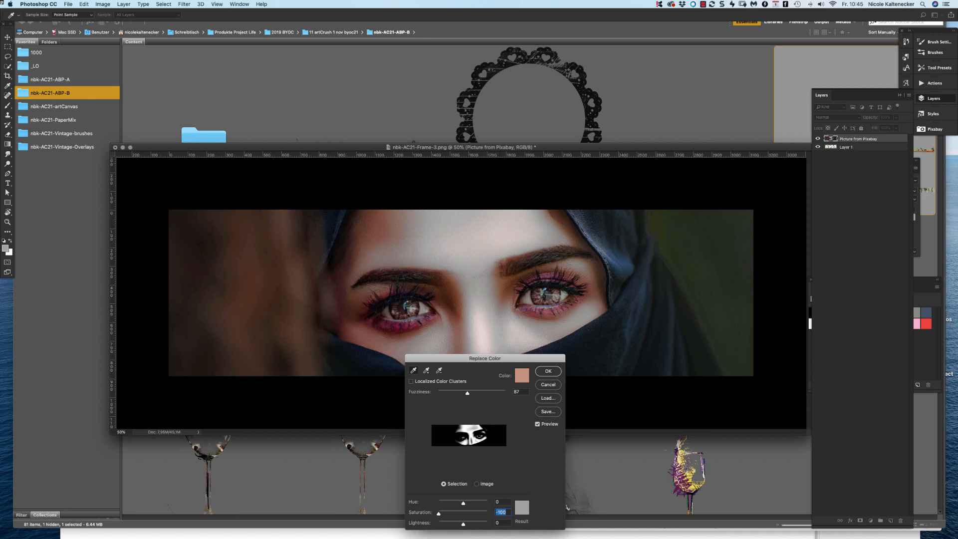
Shift the sampled skin tone to hue -26, saturation -11 and lightness -50
left_click_drag(463, 503, 483, 514)
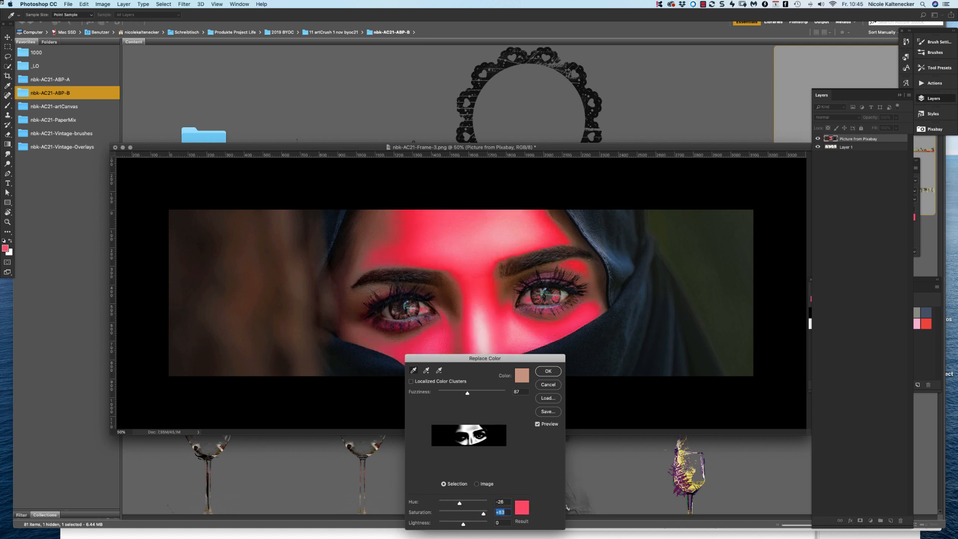
type("-13")
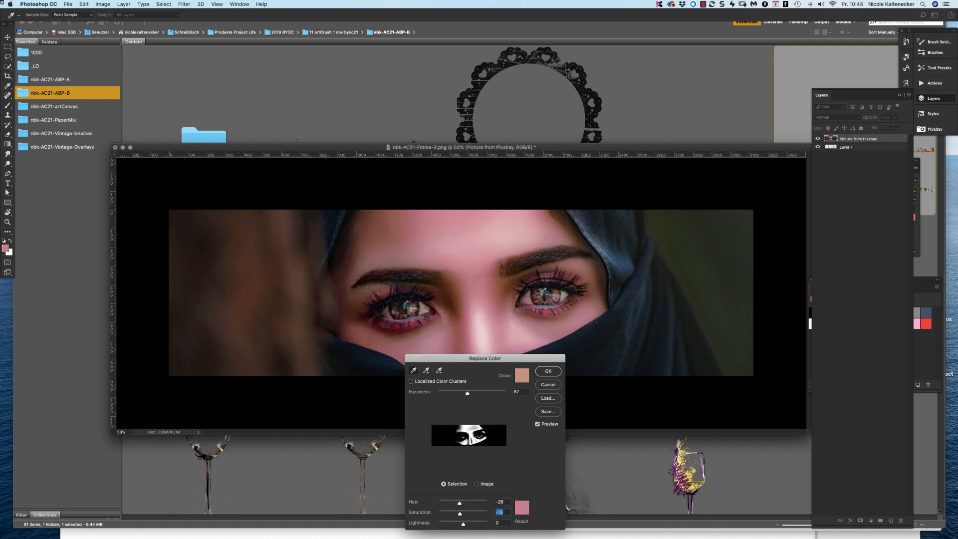
key("Tab")
type("-40")
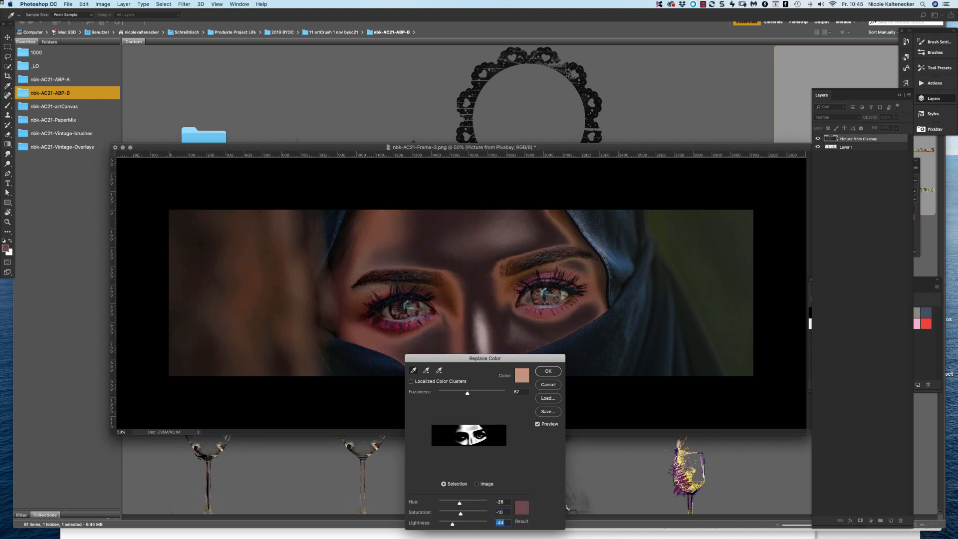
key("shift+Down")
mouse_move(461, 513)
left_mouse_down()
mouse_move(471, 514)
mouse_move(461, 513)
left_mouse_up()
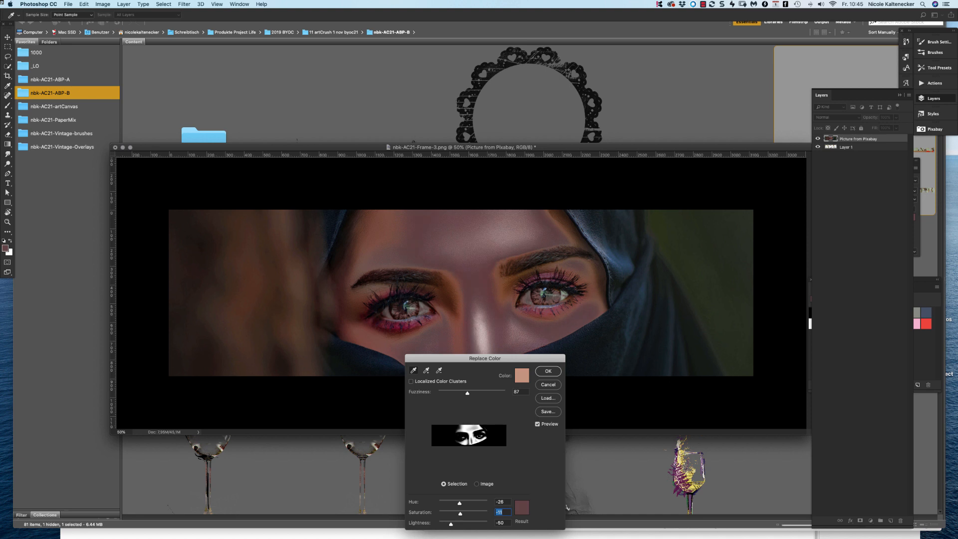
Set the skin replacement's hue to -43 and widen the fuzziness to 200
key("shift+Tab")
type("-43")
key("shift+Tab")
type("200")
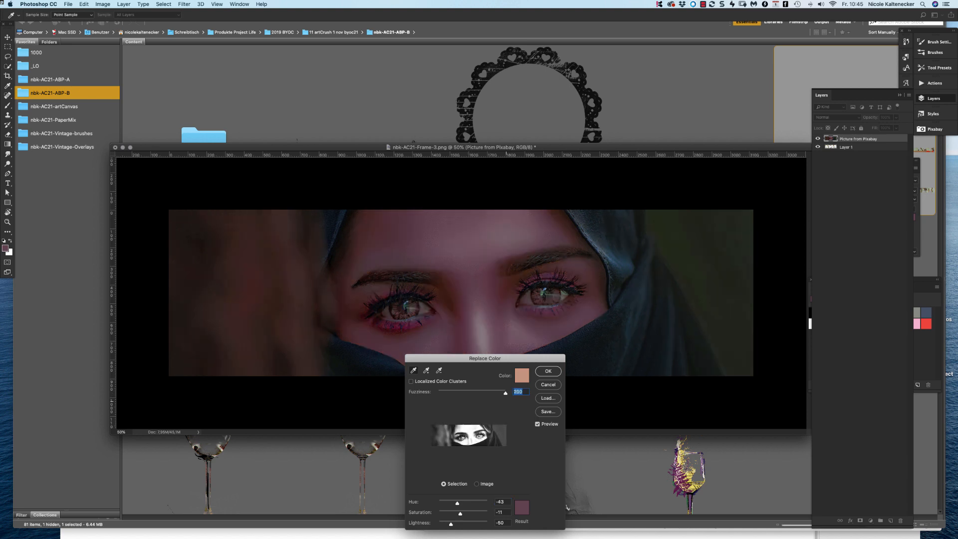
Try a yellow-green skin with hue +59, saturation +61 and lightness -30, and cancel the color replacement
key("Tab")
type("-14437")
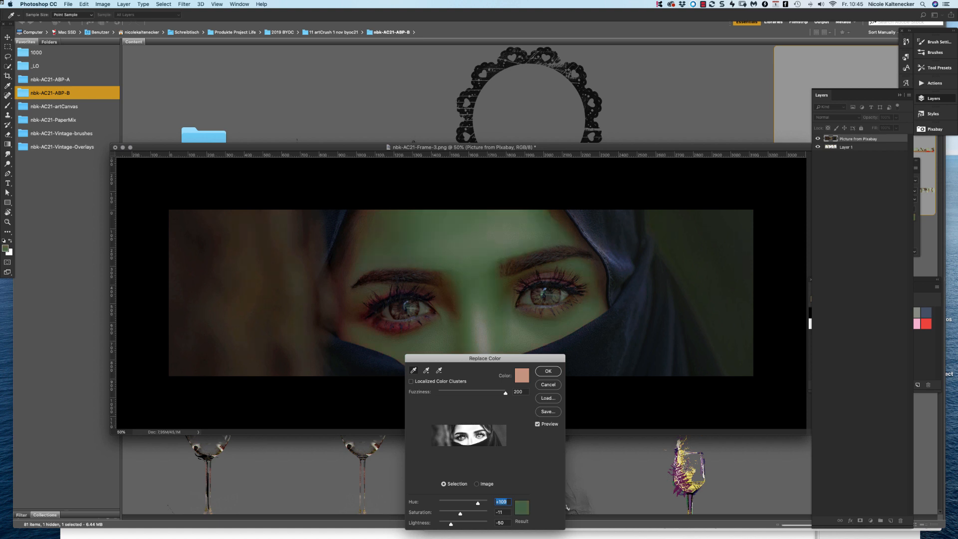
type("125")
left_click_drag(483, 504, 471, 504)
left_click_drag(507, 359, 550, 347)
left_click_drag(503, 502, 512, 503)
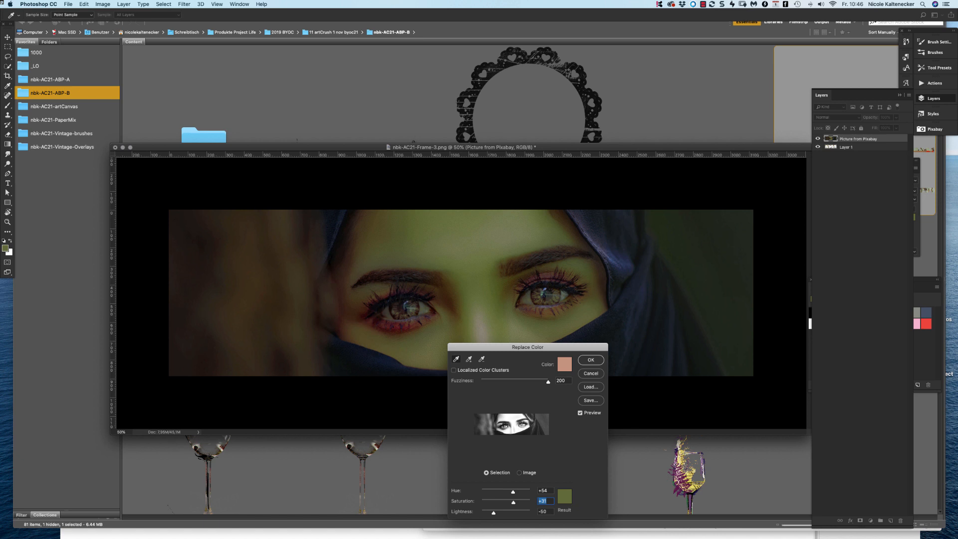
mouse_move(513, 502)
left_mouse_down()
mouse_move(510, 492)
mouse_move(495, 512)
mouse_move(518, 502)
left_mouse_up()
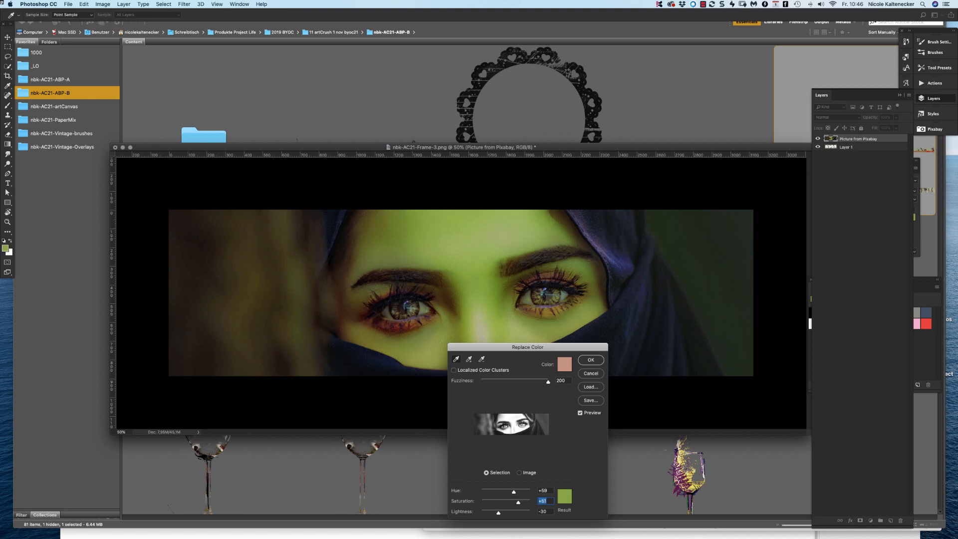
left_click(590, 373)
left_click(590, 372)
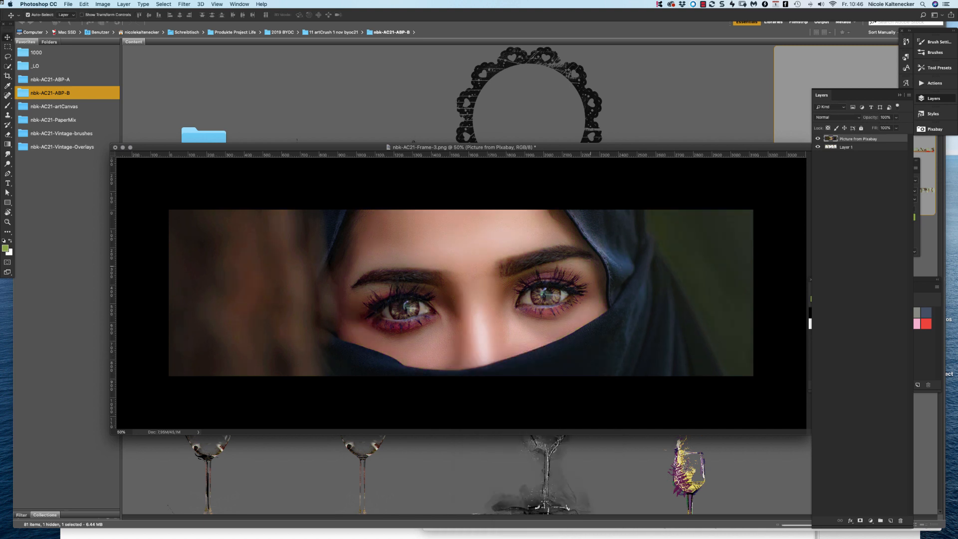
Minimize the frame document, switch to Bridge and select nbk-AC21-glass-1.png
left_click_drag(559, 147, 546, 194)
key("super+m")
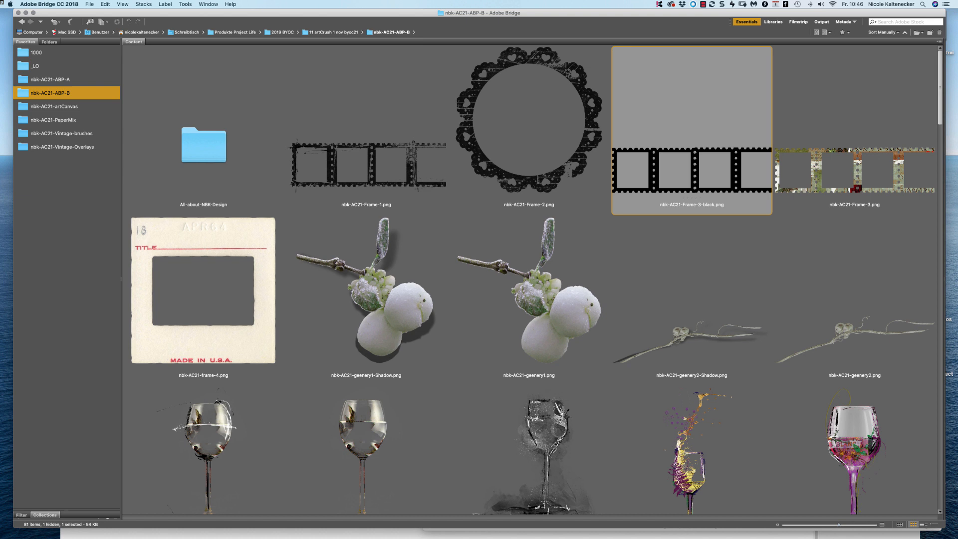
scroll(536, 280, "down", 1)
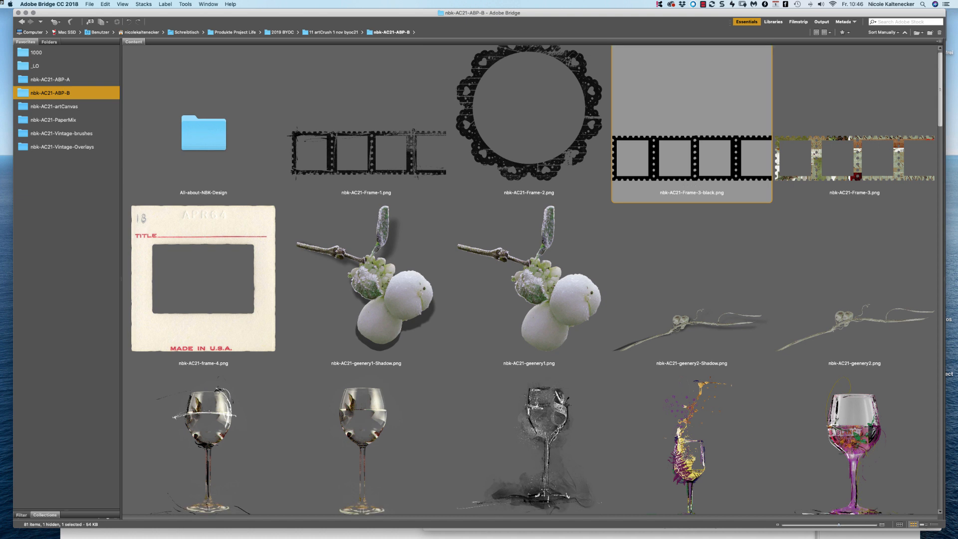
scroll(534, 280, "down", 10)
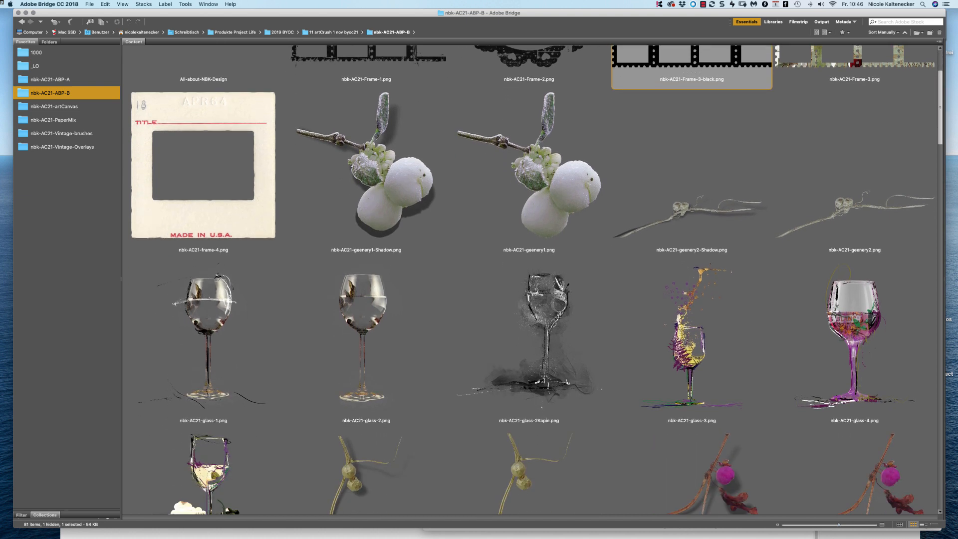
scroll(533, 280, "down", 3)
left_click(205, 264)
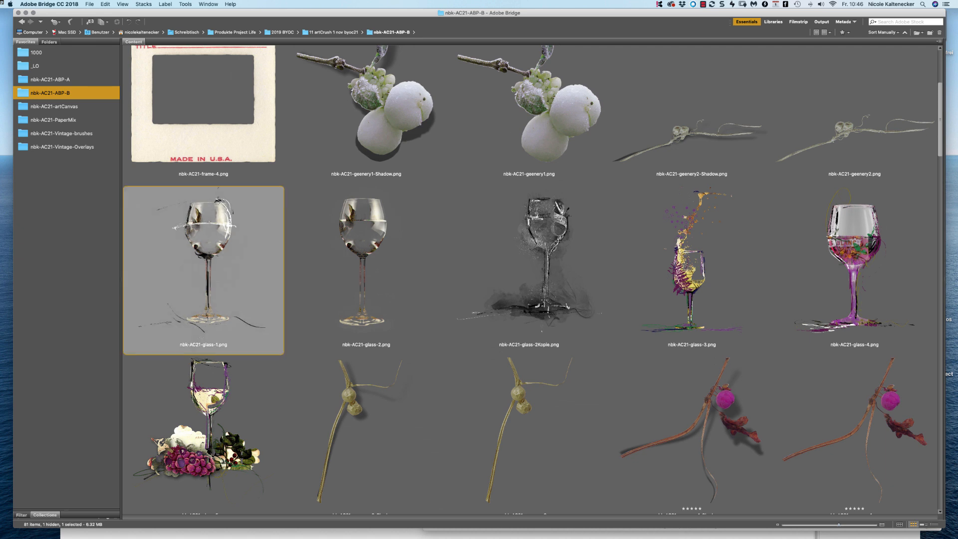
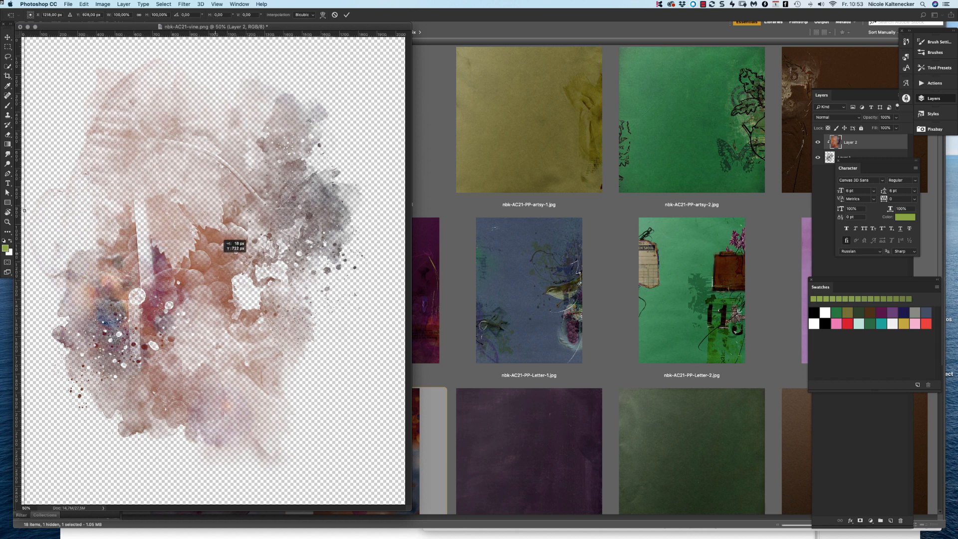
Reposition the texture on Layer 2 inside the vine mask, enlarge the document window and commit the transform
mouse_move(254, 252)
left_mouse_down()
mouse_move(272, 211)
mouse_move(249, 258)
left_mouse_up()
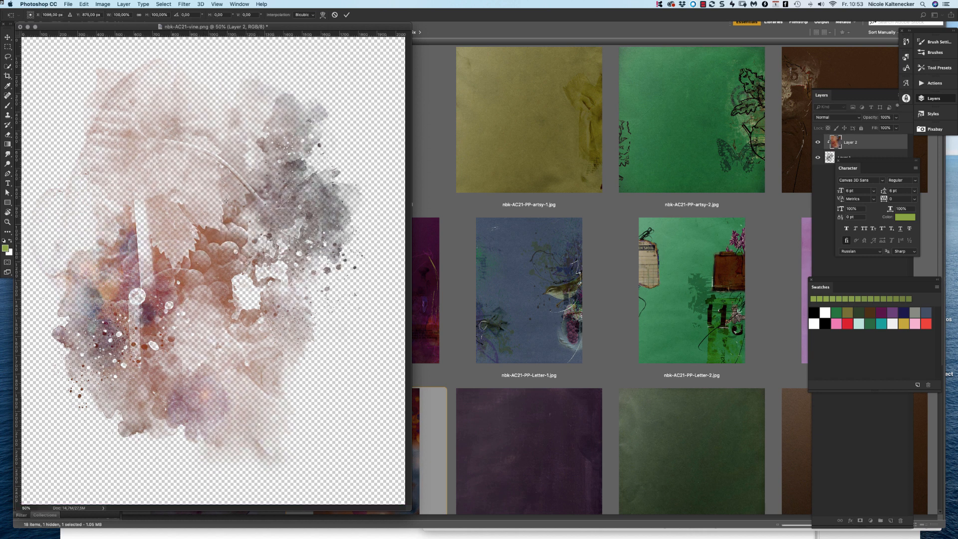
left_click_drag(412, 510, 439, 525)
left_click(529, 125)
key("super+Tab")
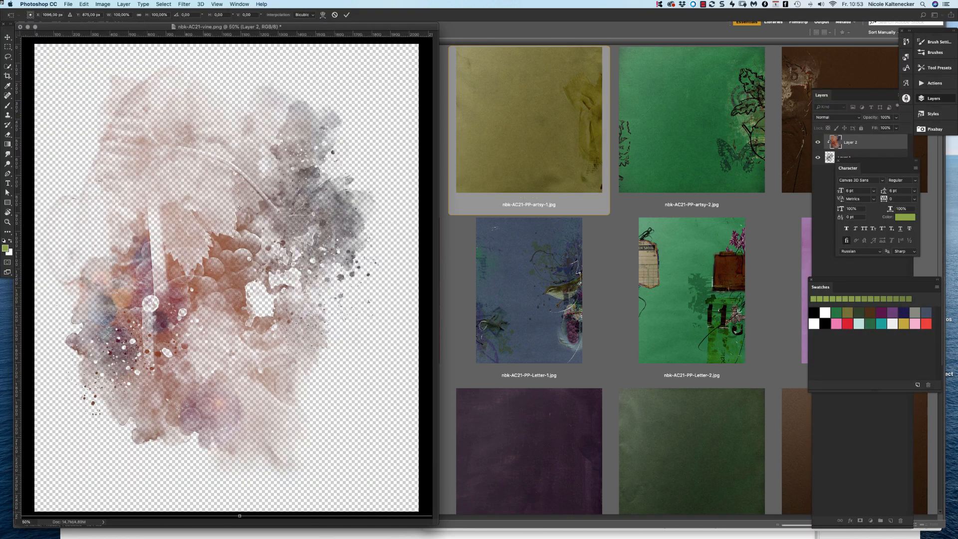
key("super+Tab")
key("super+Tab")
key("super+Tab")
key("super+Tab")
key("super+Tab")
key("super+Tab")
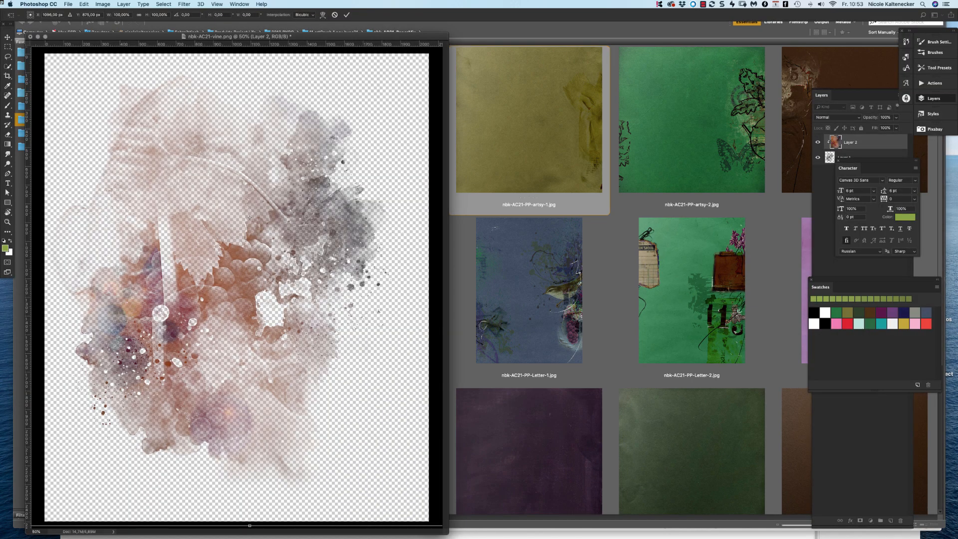
key("Return")
Open nbk-AC21-PP-artsy-1.jpg beside the vine document, and select and link the vine's Layer 1 and Layer 2
double_click(529, 121)
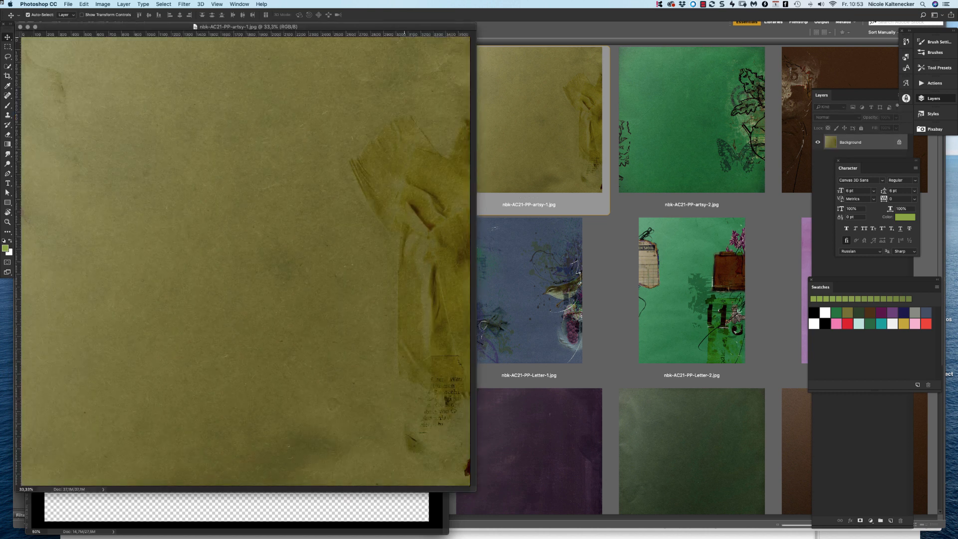
left_click_drag(404, 31, 839, 90)
left_click(399, 150)
left_click(864, 143)
left_click(864, 158, "shift")
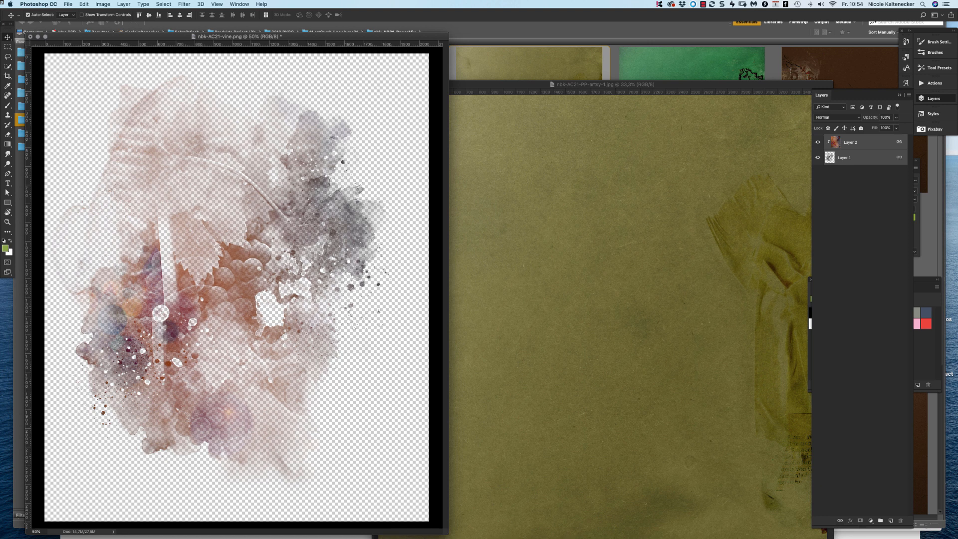
Copy the linked vine layers into nbk-AC21-PP-artsy-1.jpg and position them over the fabric at the paper's right edge
left_click_drag(299, 254, 560, 325)
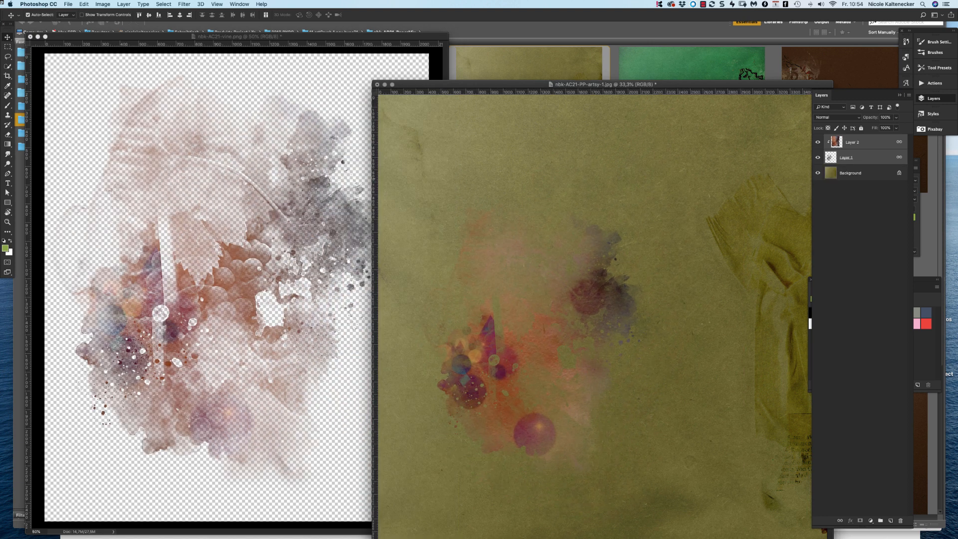
left_click_drag(495, 364, 498, 408)
left_click_drag(599, 85, 549, 37)
left_click_drag(474, 329, 719, 265)
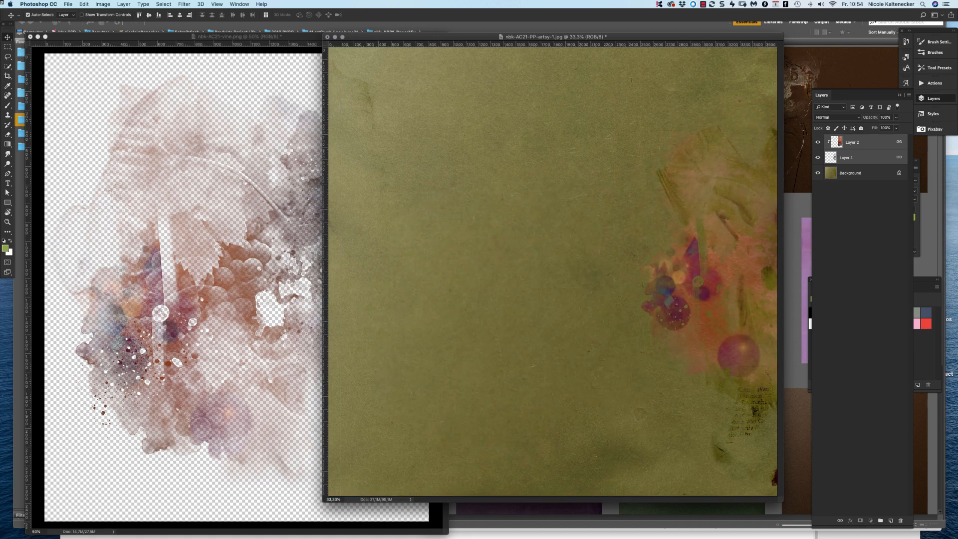
Try the Color Burn blend mode on Layer 1 and return it to Normal
left_click(847, 157)
left_click(837, 117)
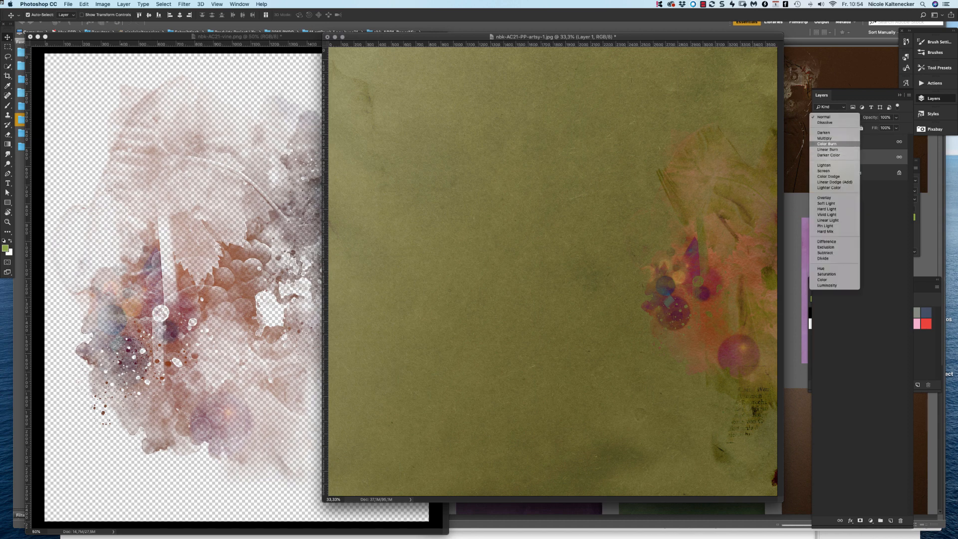
left_click(831, 144)
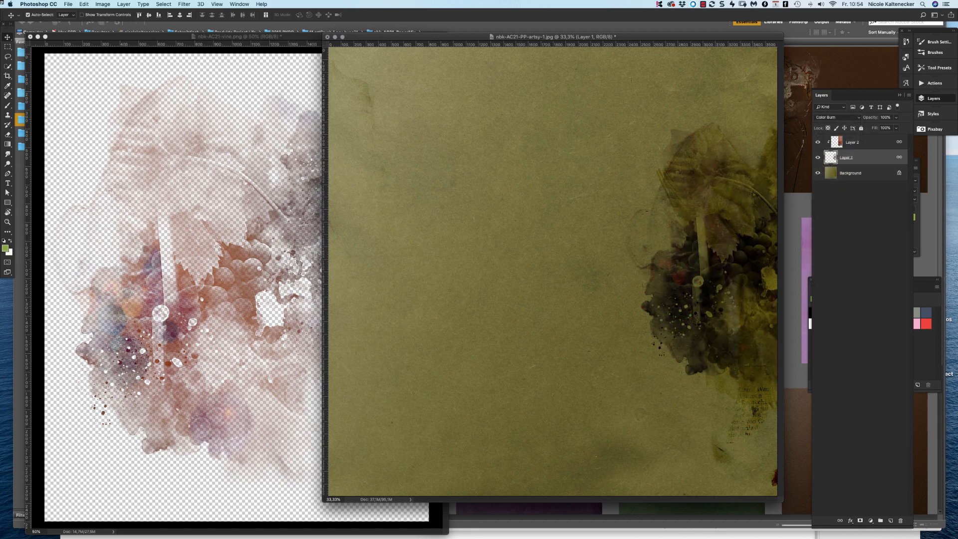
left_click(837, 117)
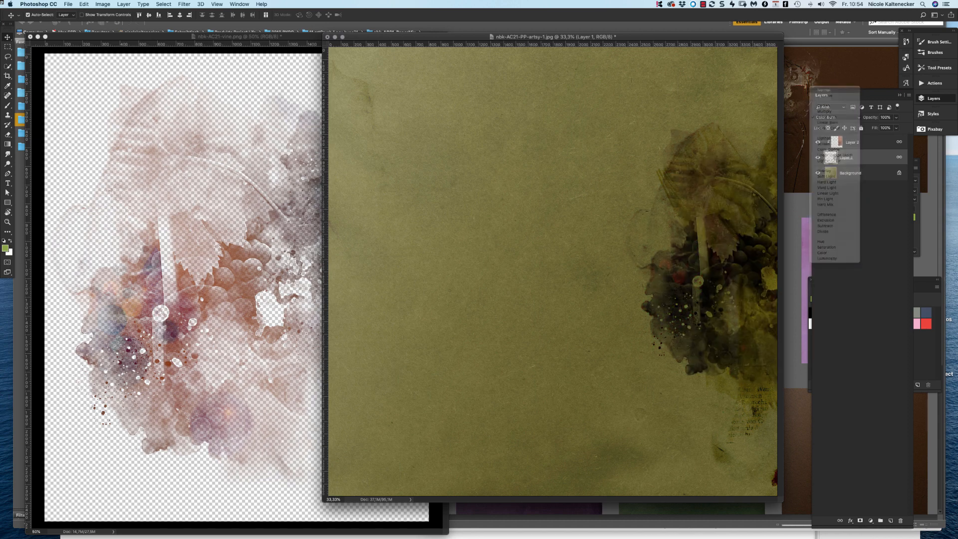
left_click(831, 90)
Try a fill of 0% on Layer 1
left_click(896, 127)
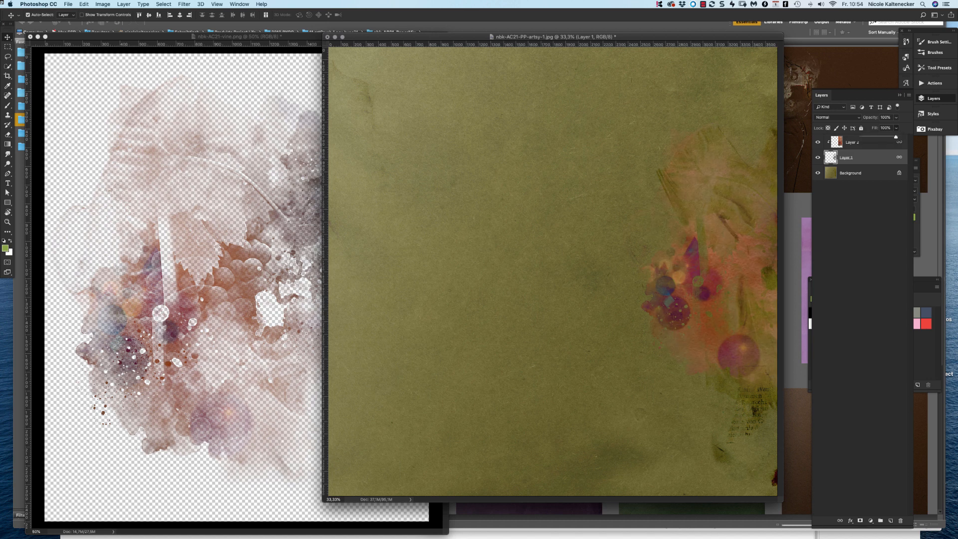
left_click_drag(877, 137, 862, 137)
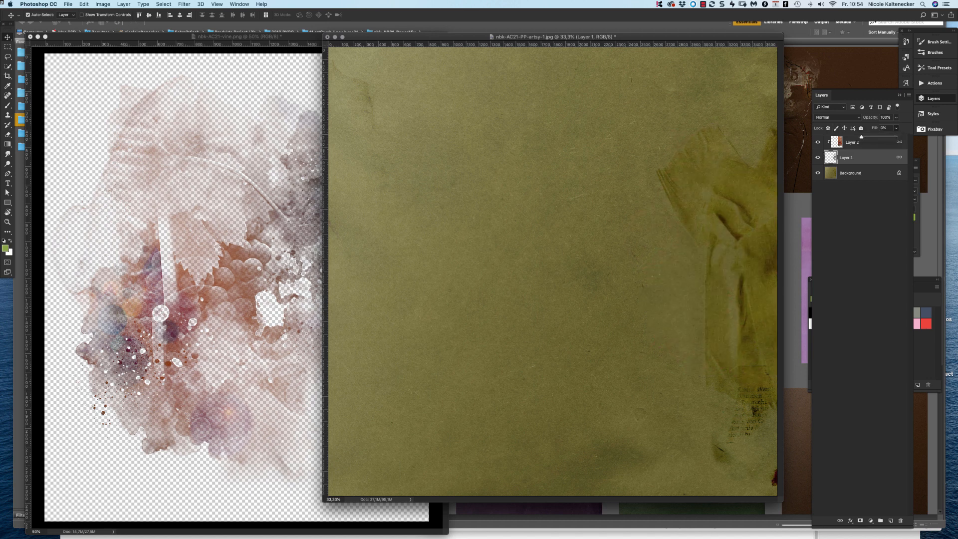
left_click(853, 143)
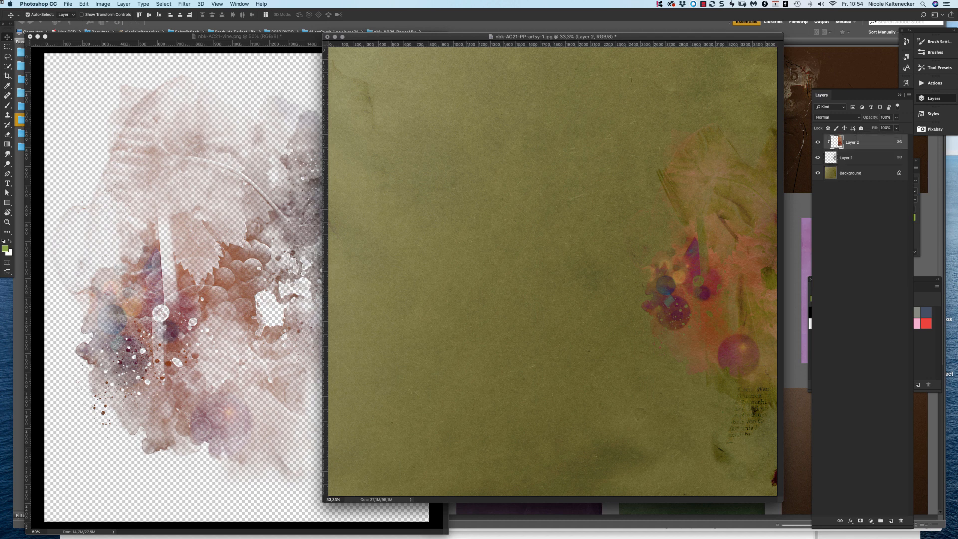
left_click(853, 157)
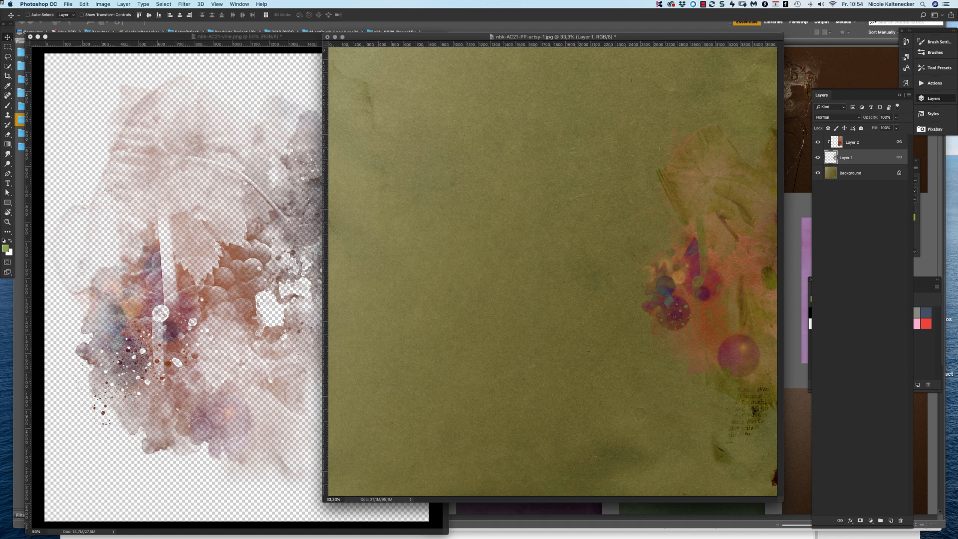
Try the Multiply and Color Burn blend modes on the clipped Layer 2
left_click(853, 142)
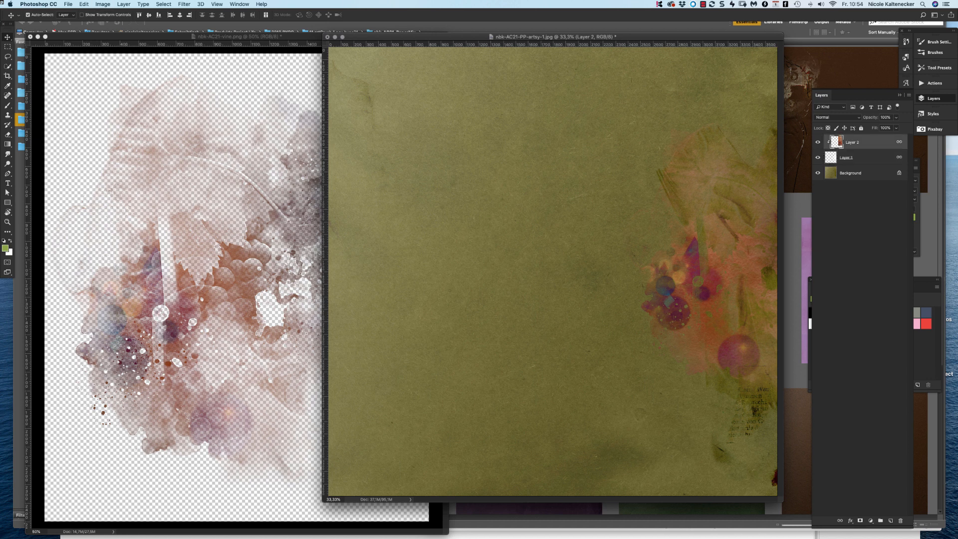
left_click(837, 117)
left_click(831, 139)
left_click(838, 117)
left_click(831, 124)
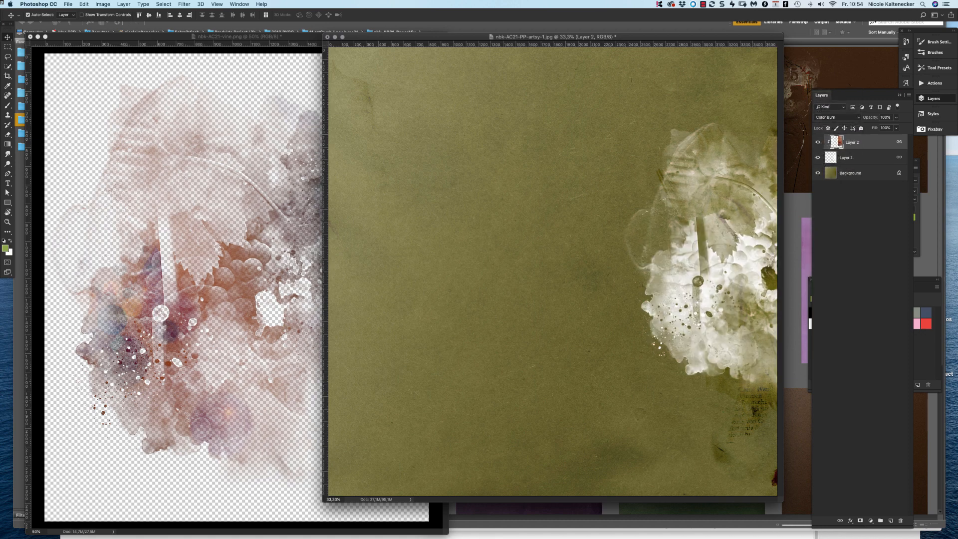
left_click(837, 117)
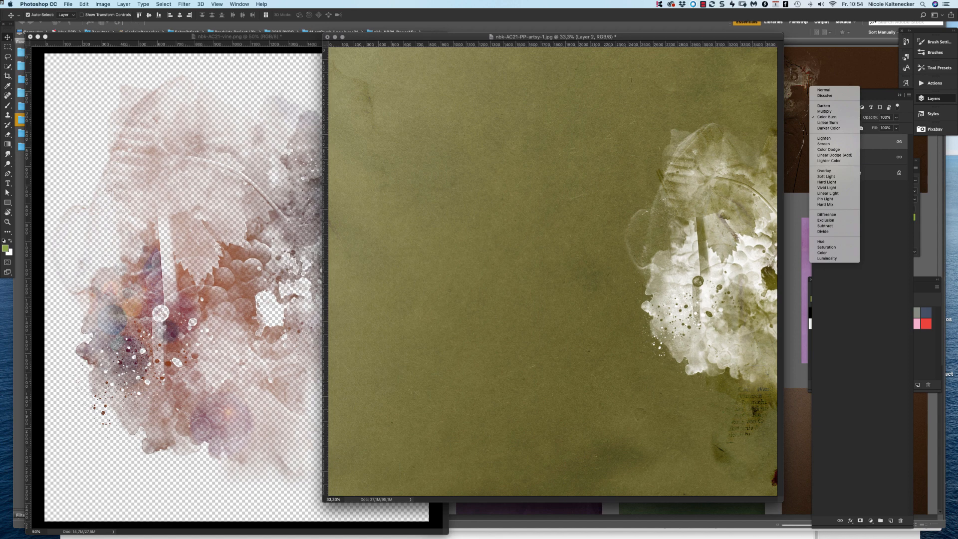
left_click(833, 117)
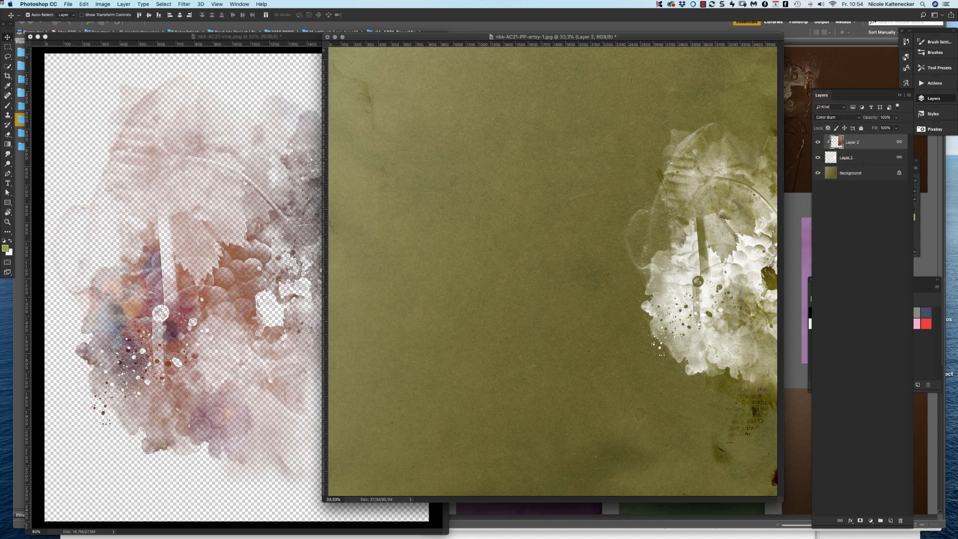
Set Layer 1 to Multiply and try the Linear Burn blend mode on Layer 2
left_click(848, 158)
left_click(838, 117)
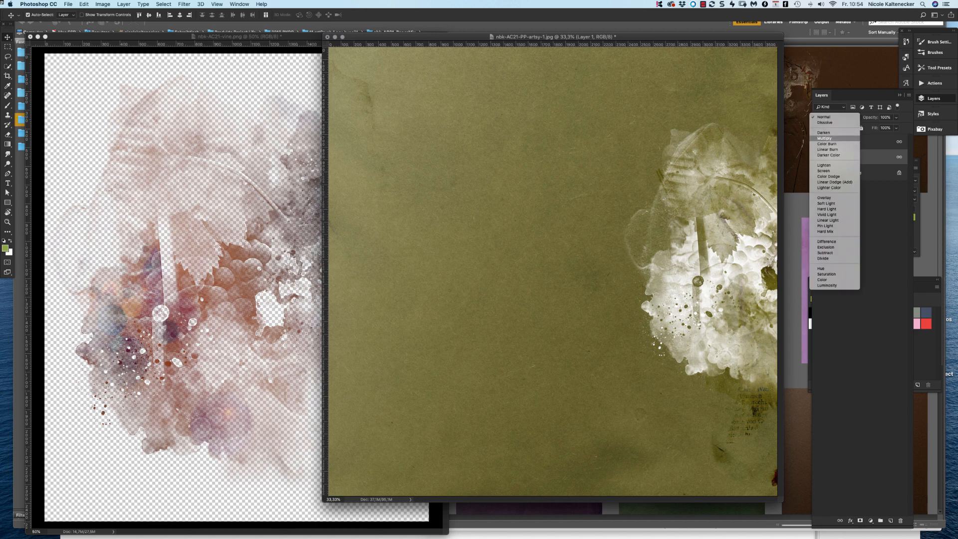
left_click(825, 138)
left_click(851, 143)
left_click(837, 117)
left_click(833, 122)
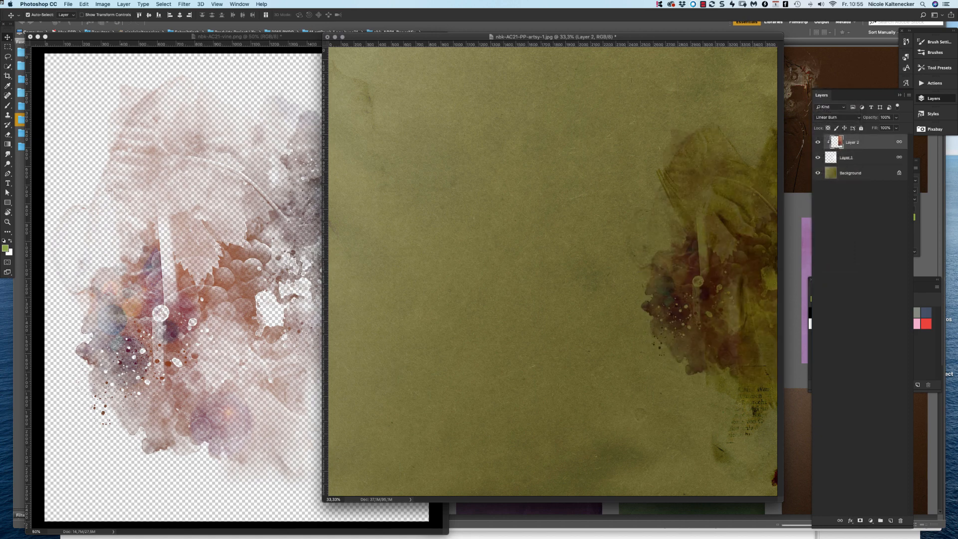
Try the Color Dodge and Linear Dodge (Add) blend modes on Layer 2
left_click(838, 117)
left_click(832, 144)
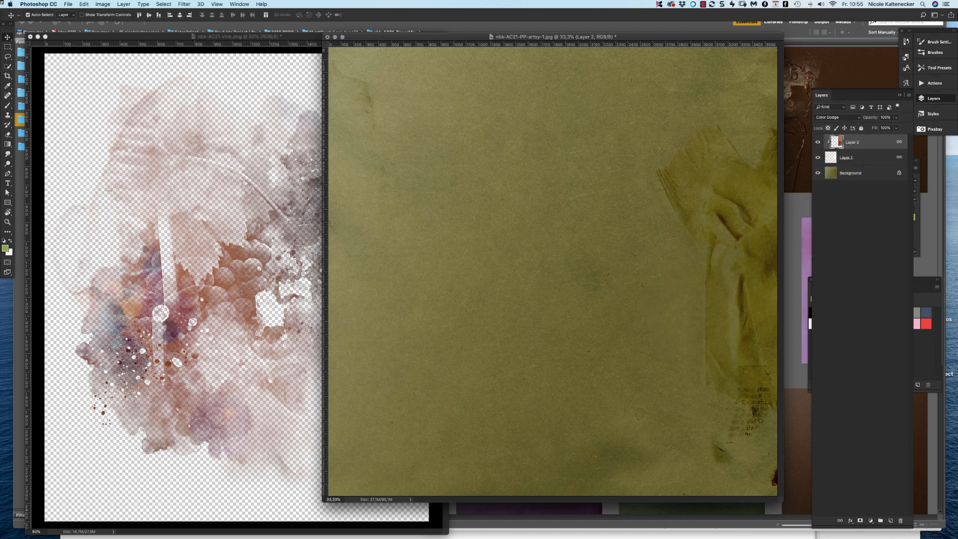
left_click(838, 117)
left_click(832, 123)
Select Layer 1 and Layer 2 together, move them to the middle of the paper and set both to Normal
left_click(852, 157, "super")
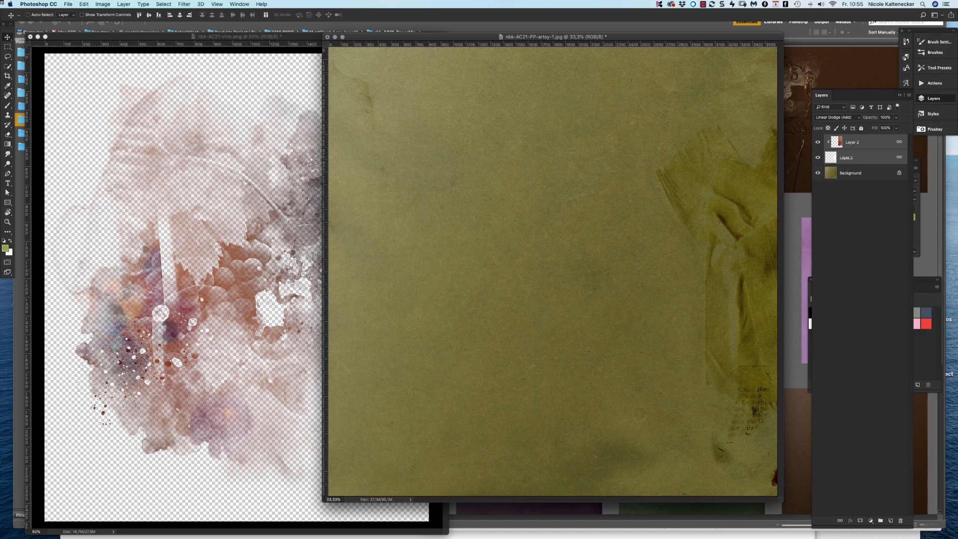
left_click_drag(734, 213, 537, 257)
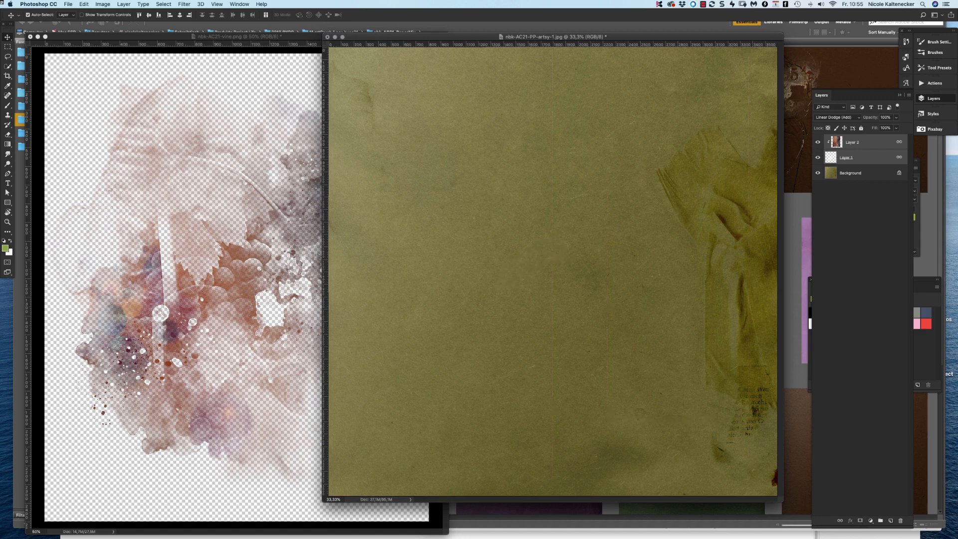
left_click(837, 117)
left_click(830, 50)
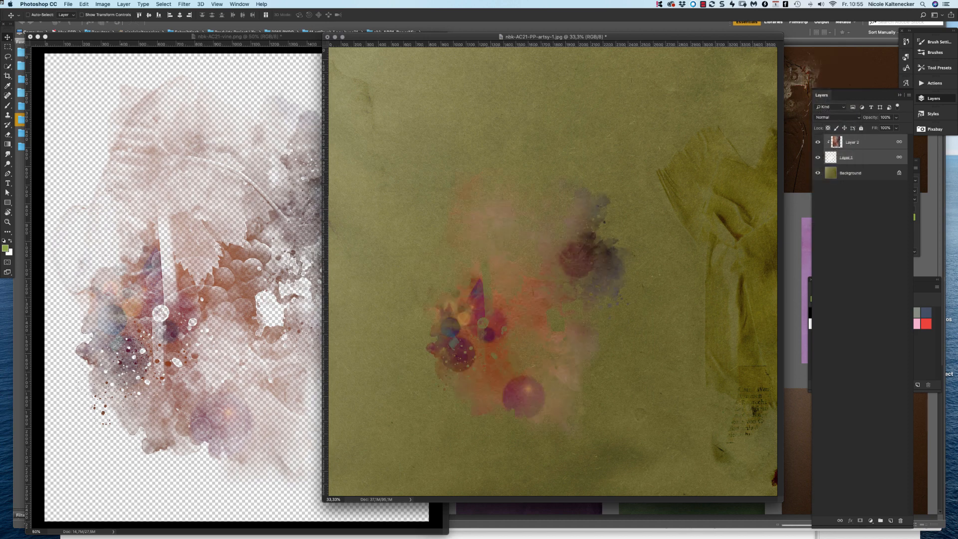
Convert the two selected vine layers to a smart object and move it to the paper's right edge
right_click(866, 144)
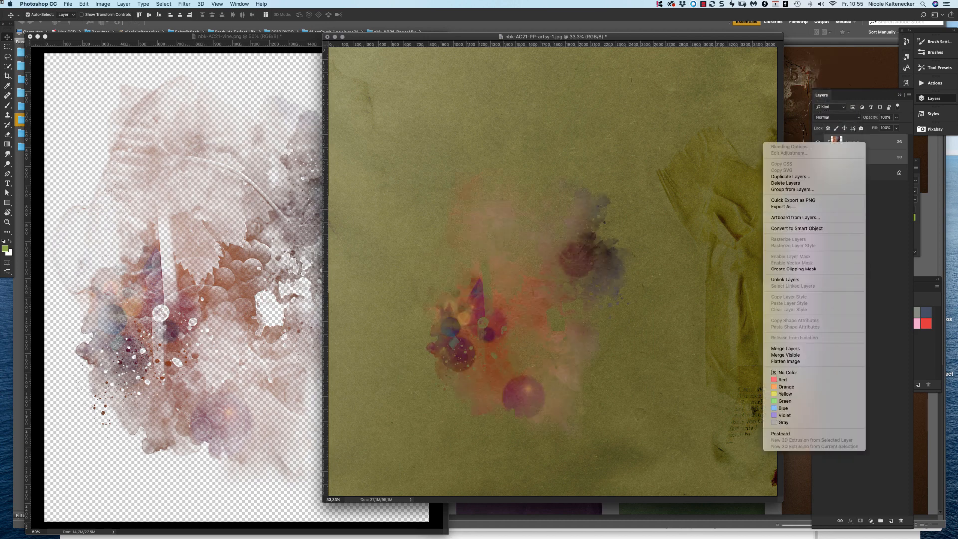
left_click(797, 228)
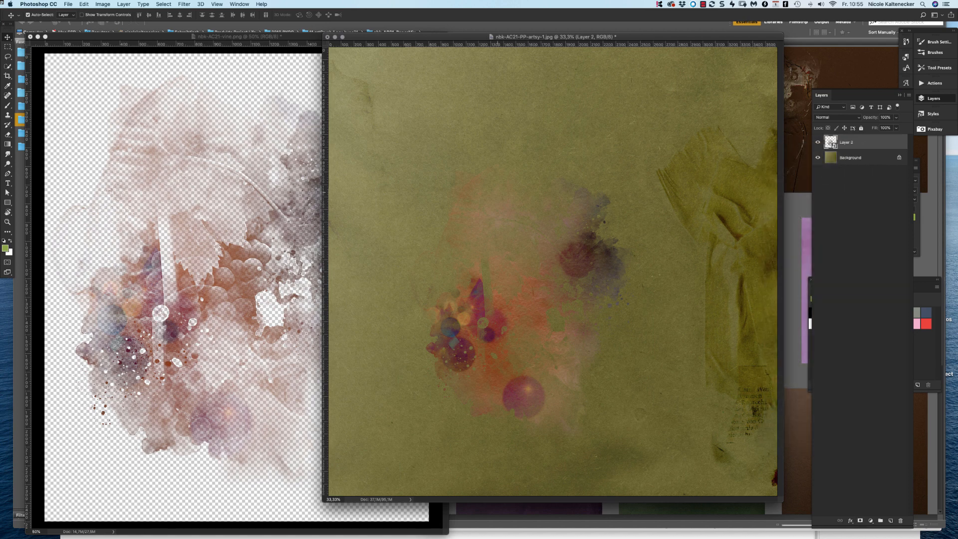
left_click_drag(542, 272, 734, 282)
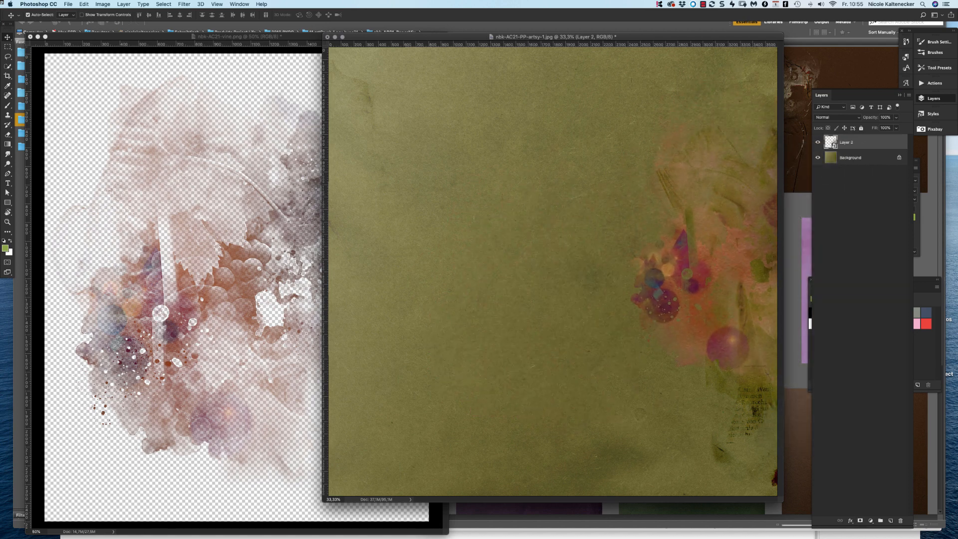
Shift the vine smart object along the paper's right edge while trying the Multiply, Color Dodge and Linear Dodge (Add) blend modes
left_click(838, 117)
left_click(826, 139)
left_click_drag(710, 252, 729, 267)
left_click(838, 117)
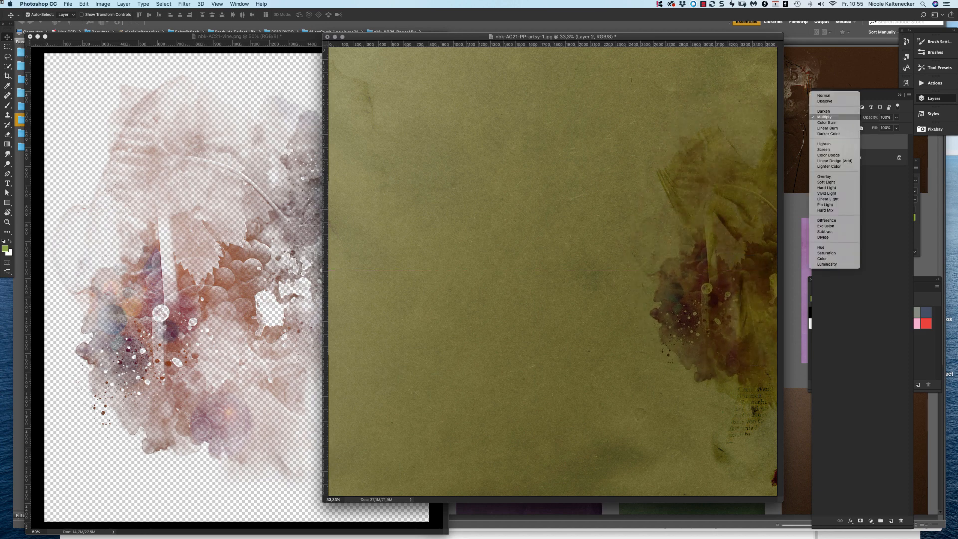
left_click(829, 155)
mouse_move(738, 220)
left_mouse_down()
mouse_move(646, 259)
mouse_move(748, 279)
mouse_move(730, 298)
mouse_move(728, 282)
left_mouse_up()
left_click(838, 117)
left_click(834, 122)
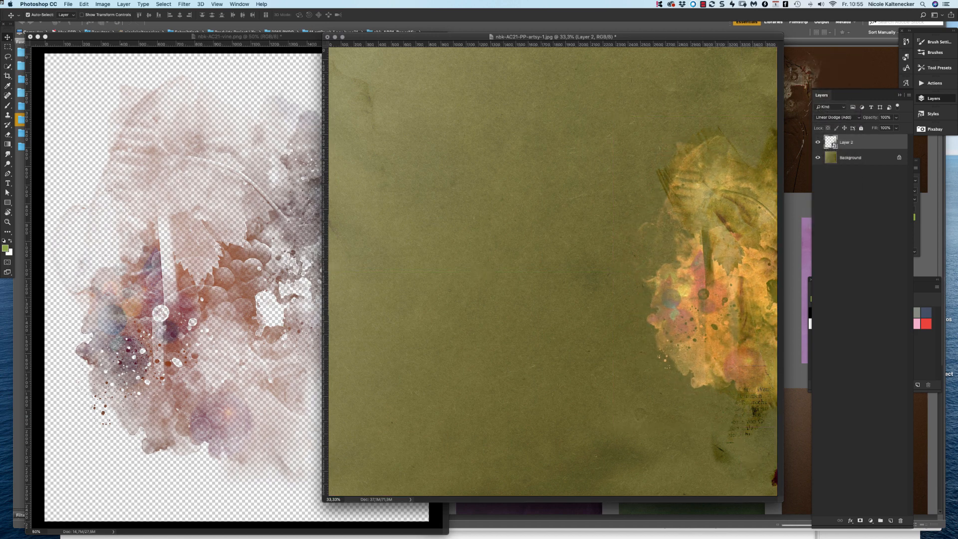
left_click(835, 118)
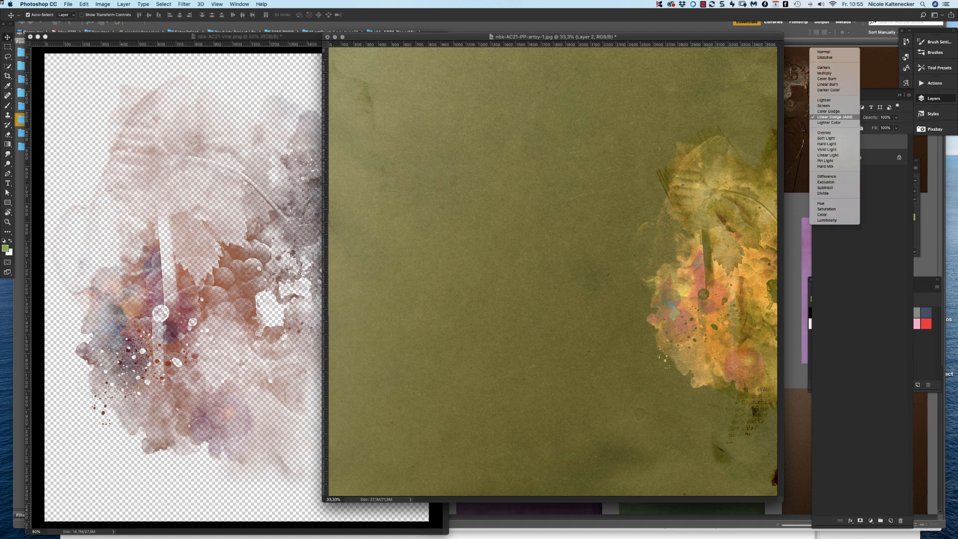
left_click(835, 116)
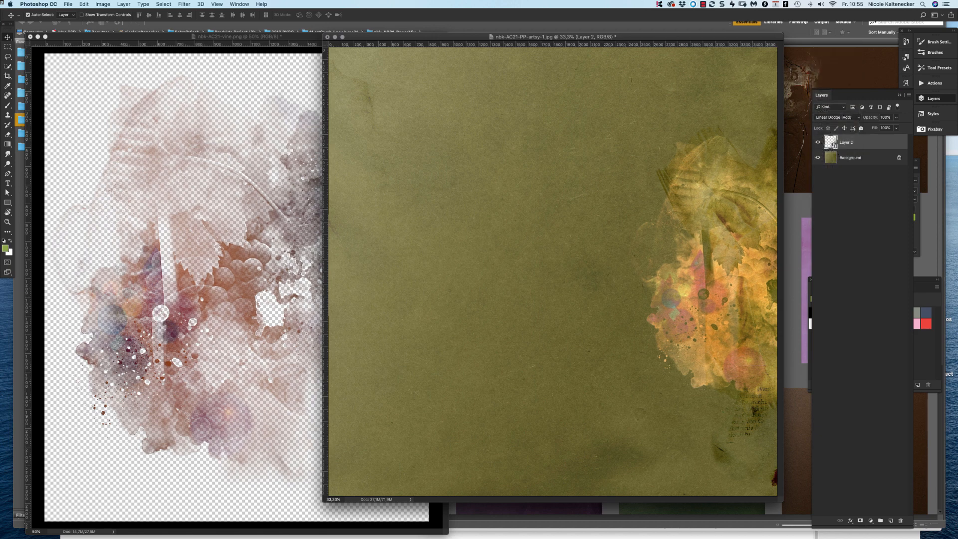
Open the contents of the vine smart object and place their window beside the vine artwork on the paper
double_click(831, 143)
left_click_drag(175, 26, 367, 42)
Try moving the texture inside the smart object, first directly and again with Free Transform, and discard both changes
left_click_drag(354, 297, 369, 257)
key("super+z")
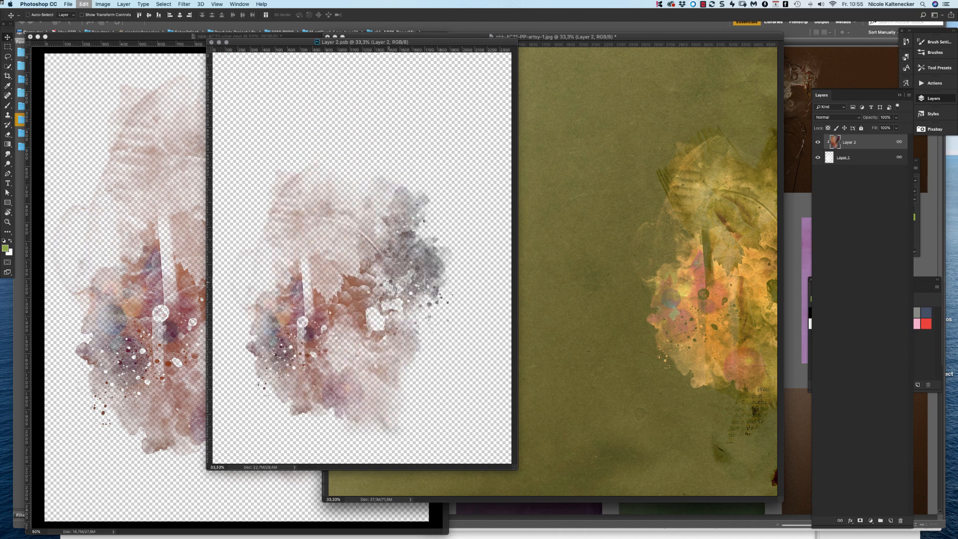
key("super+t")
left_click_drag(376, 224, 394, 203)
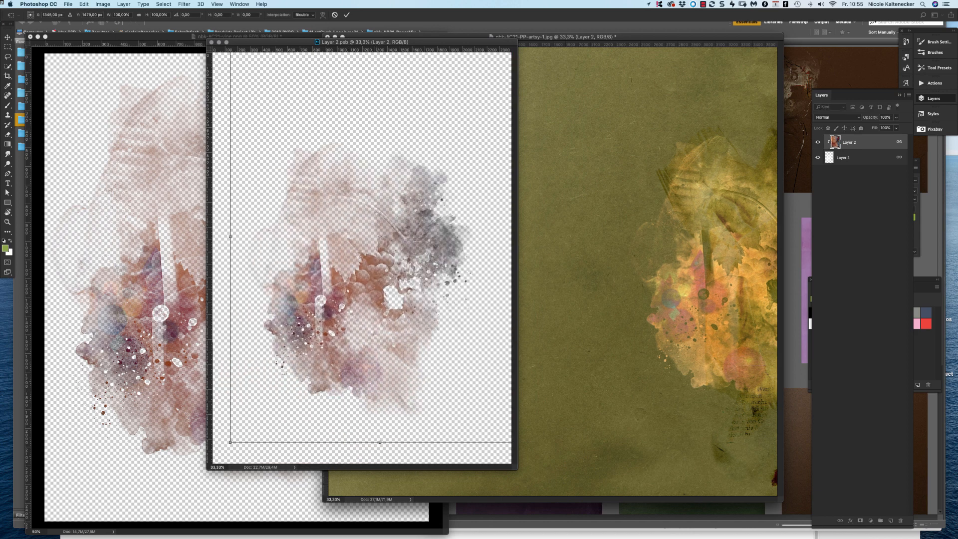
key("Escape")
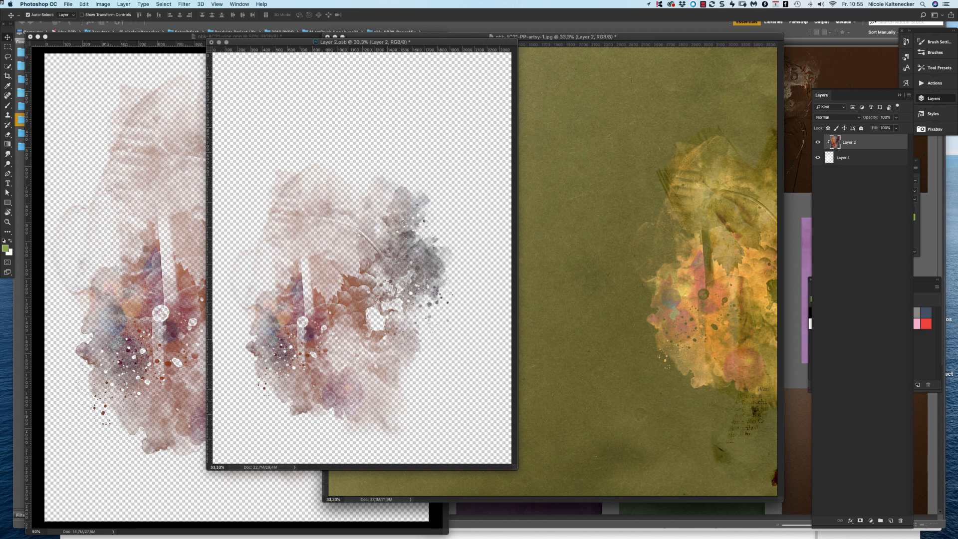
Delete the texture Layer 2 from the smart object's contents and close the original vine document
key("Delete")
left_click(165, 215)
key("super+w")
left_click(453, 174)
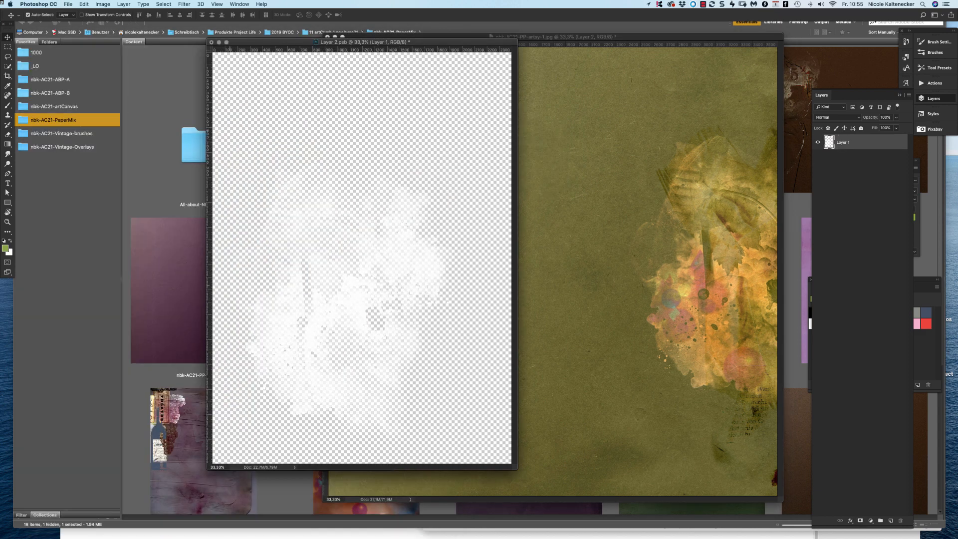
From Bridge, open nbk-AC21-PP-Letter-2.jpg, copy the whole image and paste it into Layer 2.psb above the vine mask
left_click(167, 290)
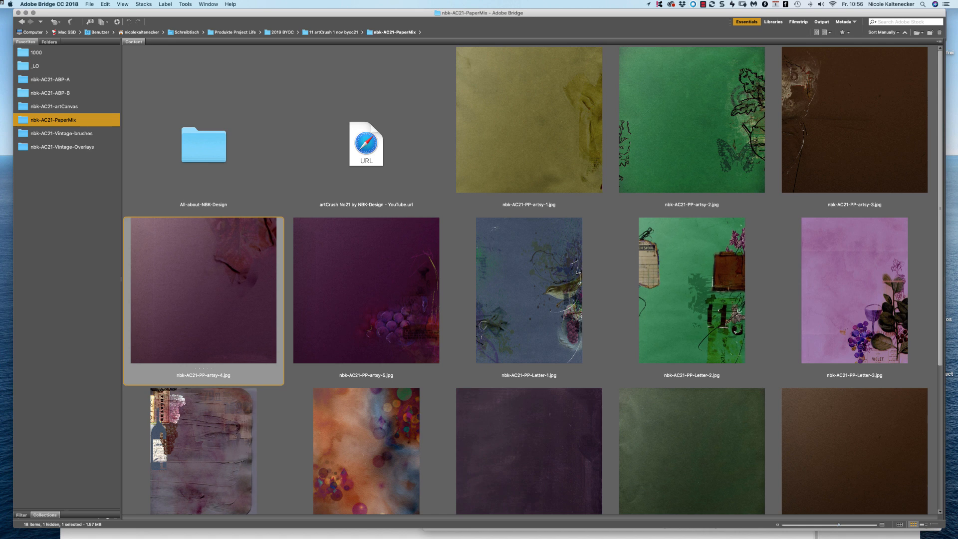
double_click(691, 291)
key("super+a")
key("super+c")
key("super+w")
key("super+v")
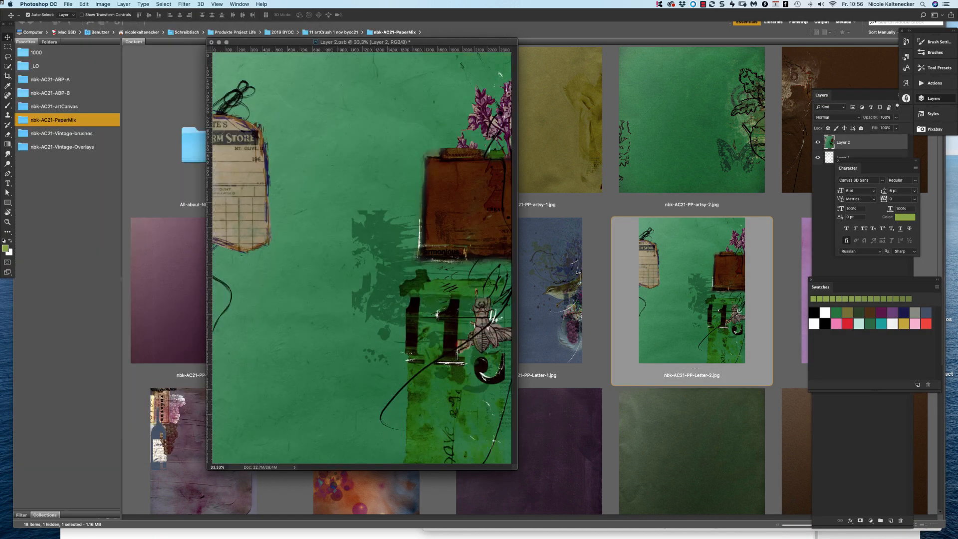
Clip the pasted green paper to the vine mask, and save and close the smart object's contents
key("super+alt+g")
key("super+s")
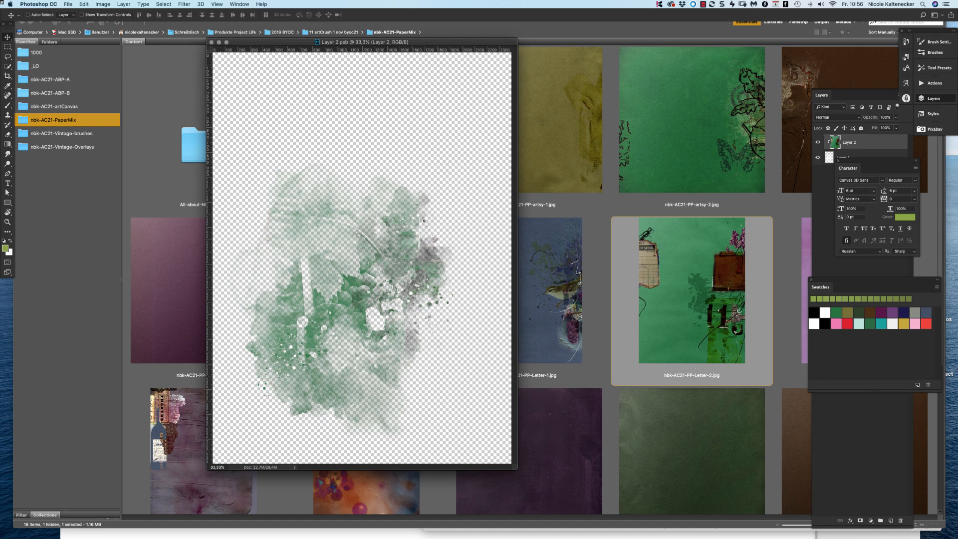
key("super+w")
Return to nbk-AC21-PP-artsy-1.jpg, shift the green vine slightly left and set its blend mode to Lighter Color
left_click(239, 4)
left_click_drag(744, 288, 730, 288)
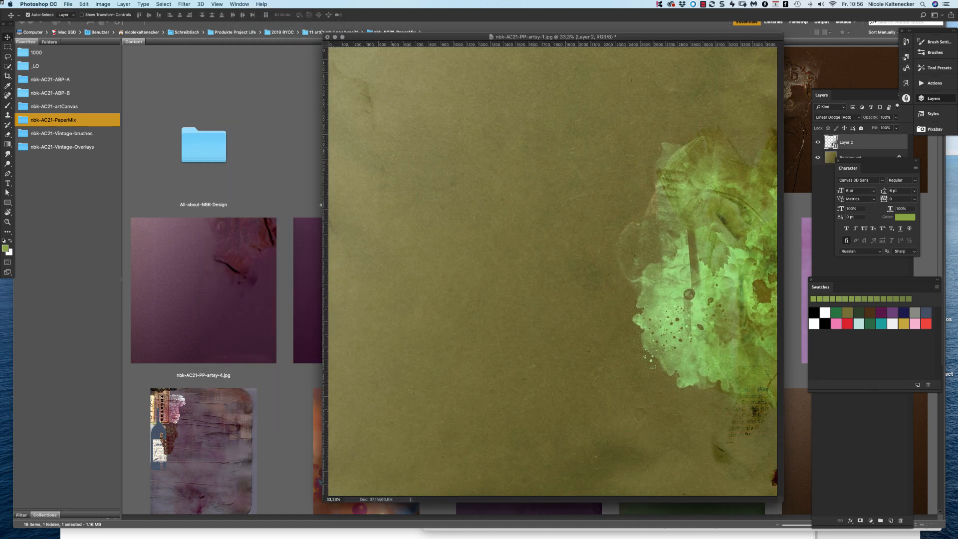
left_click(836, 118)
left_click(832, 124)
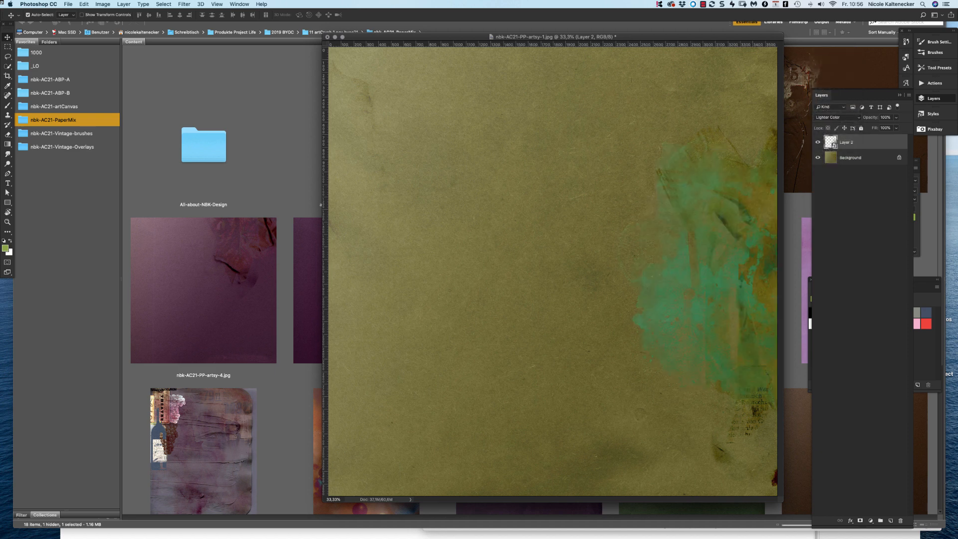
Try Overlay and Soft Light on the green vine, shift it slightly down, and set its blend mode to Hard Light
left_click(836, 118)
left_click(833, 127)
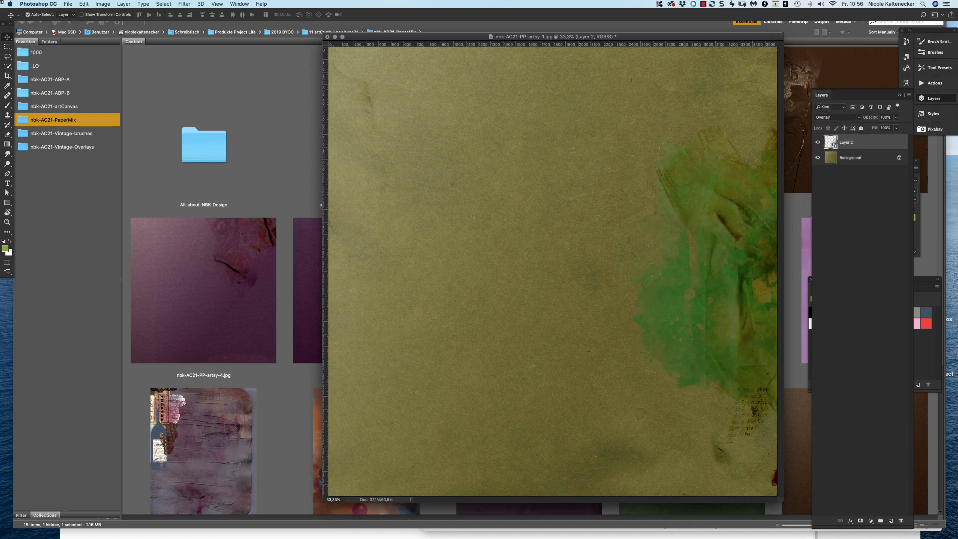
left_click(836, 117)
left_click(833, 123)
mouse_move(732, 275)
left_mouse_down()
mouse_move(755, 186)
mouse_move(737, 290)
left_mouse_up()
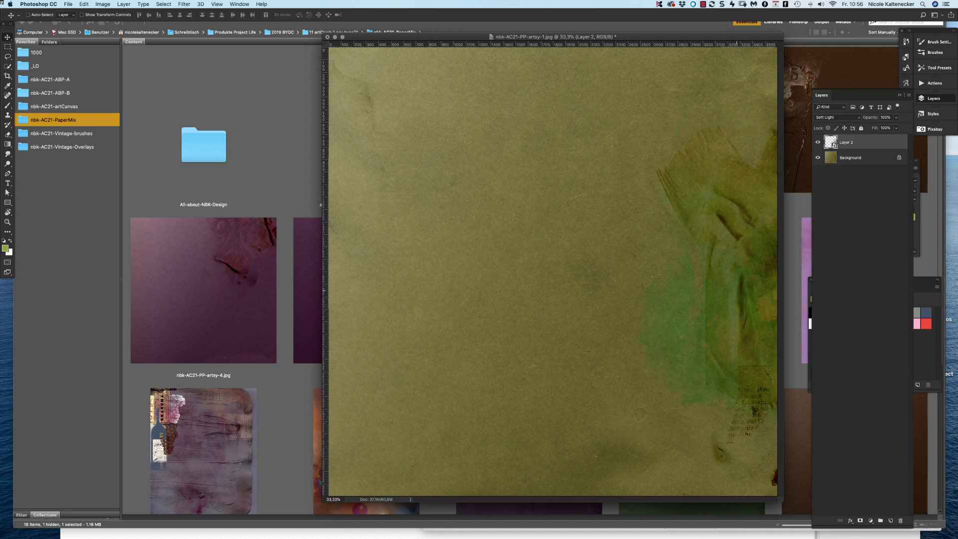
key("shift+plus")
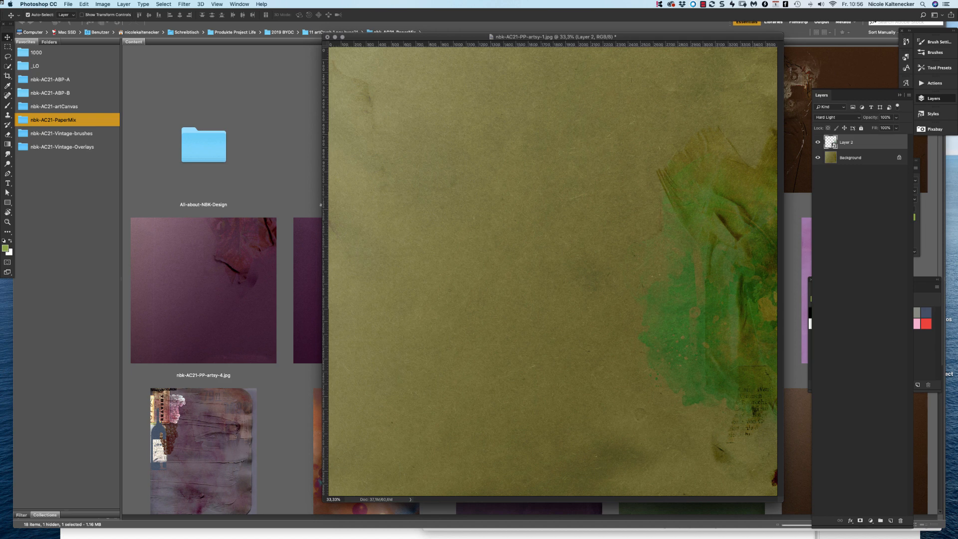
Switch to Bridge and open the nbk-AC21-Vintage-brushes folder
left_click(203, 145)
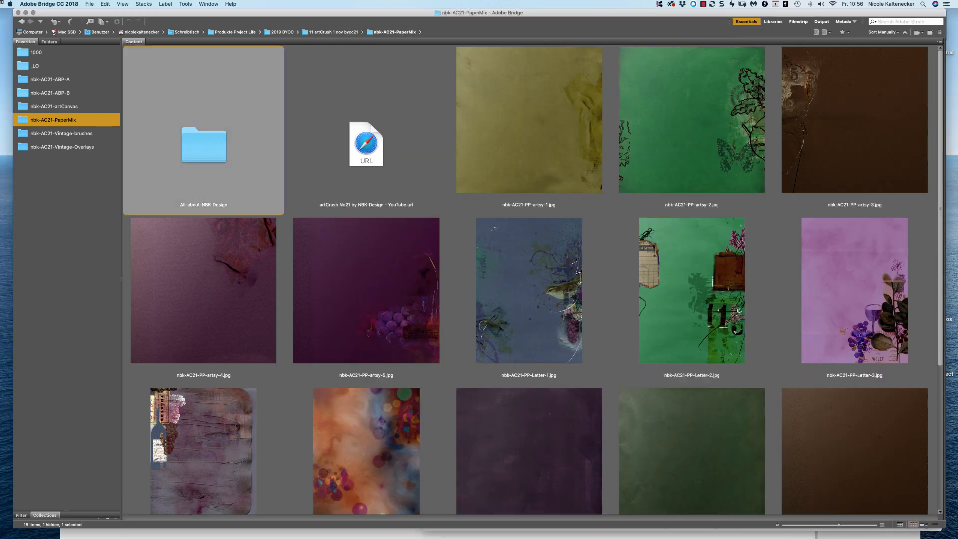
left_click_drag(773, 13, 782, 13)
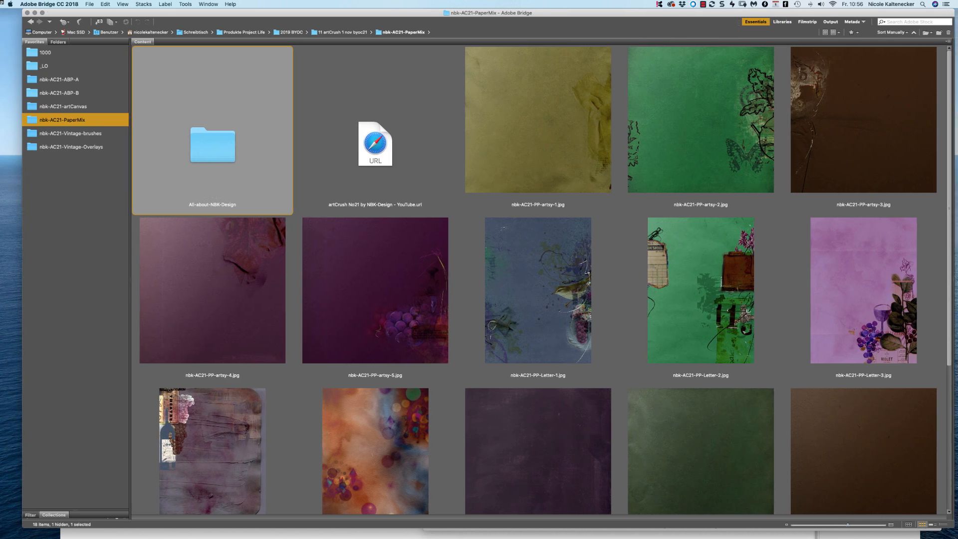
left_click_drag(946, 98, 902, 196)
mouse_move(950, 150)
left_mouse_down()
mouse_move(950, 222)
mouse_move(949, 150)
left_mouse_up()
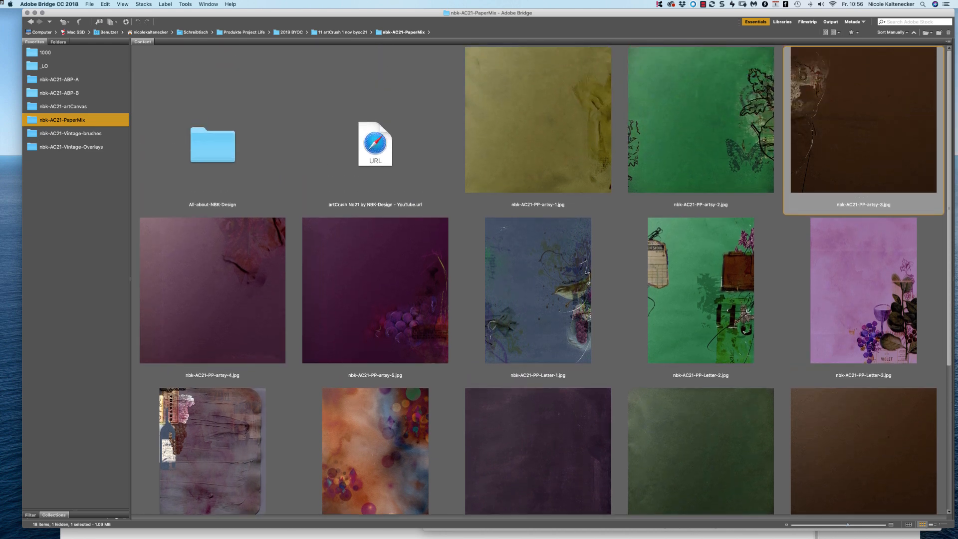
left_click(70, 133)
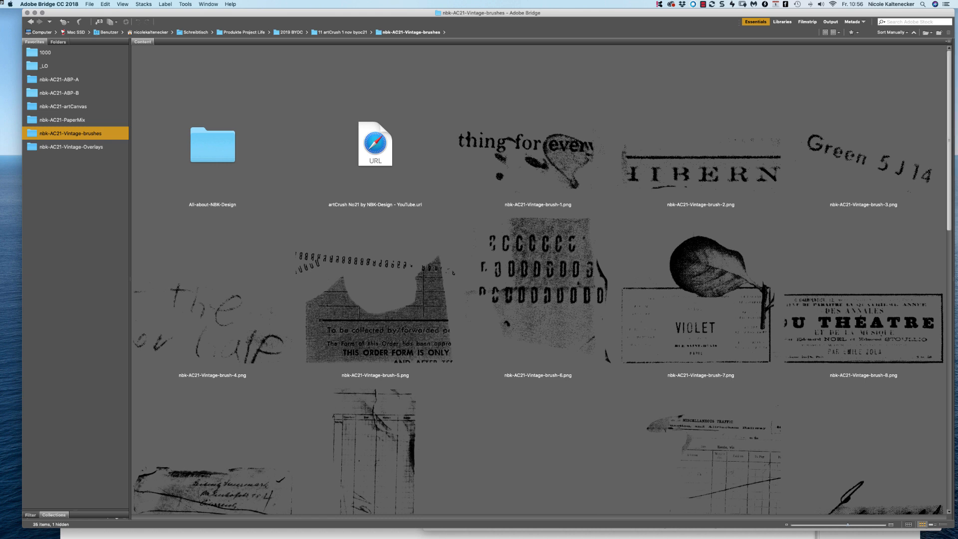
Open nbk-AC21-Vintage-brush-7.png, place its leaf and VIOLET label stamp over the green vine, and close the brush file
scroll(539, 280, "down", 3)
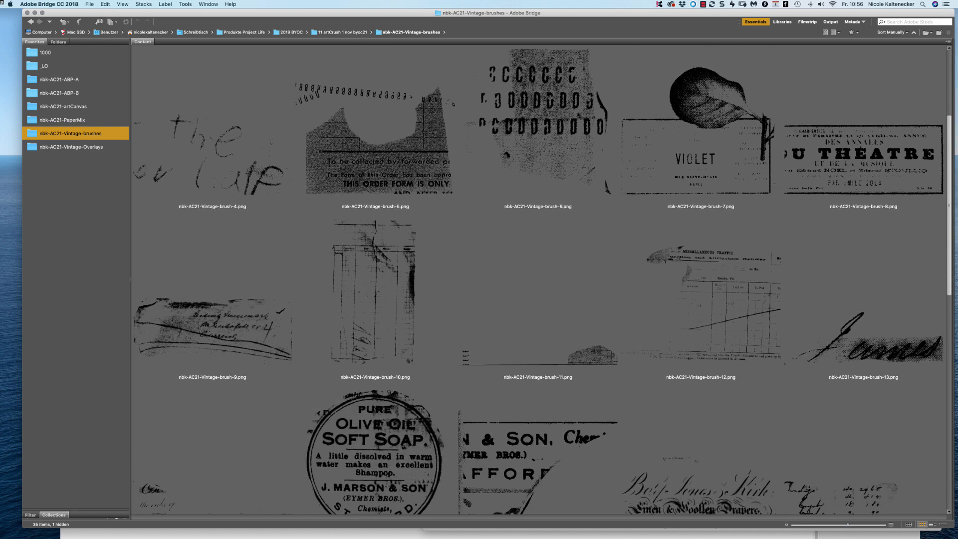
scroll(539, 280, "down", 3)
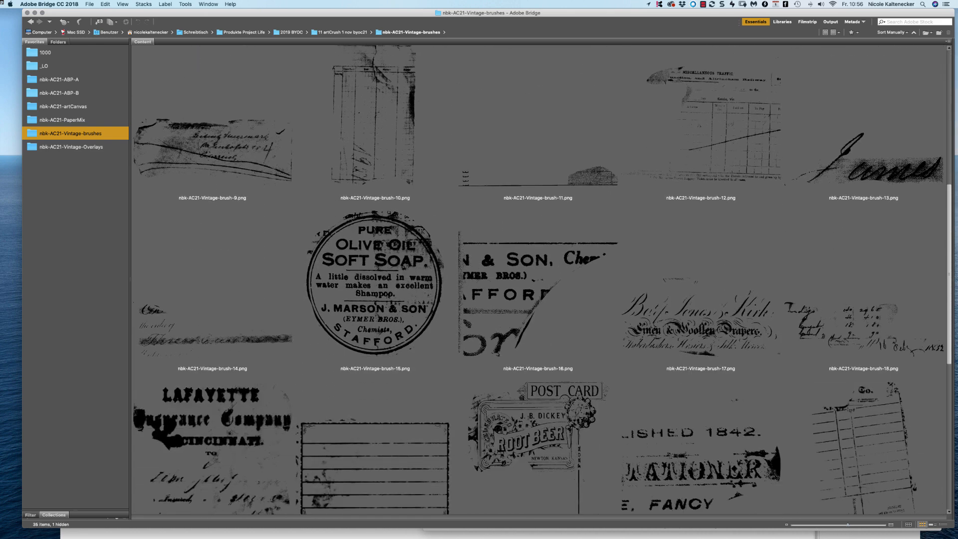
scroll(539, 279, "up", 1)
scroll(539, 279, "up", 1)
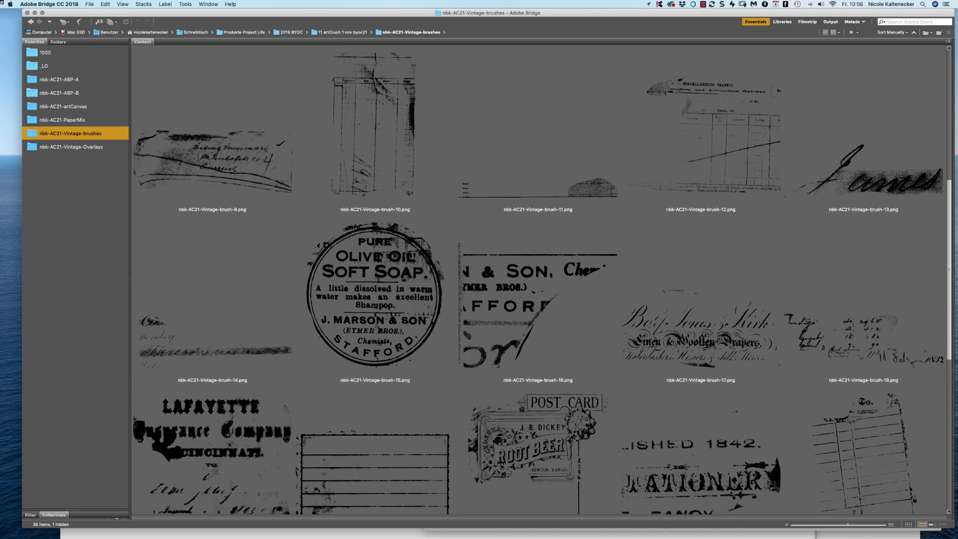
scroll(539, 280, "up", 2)
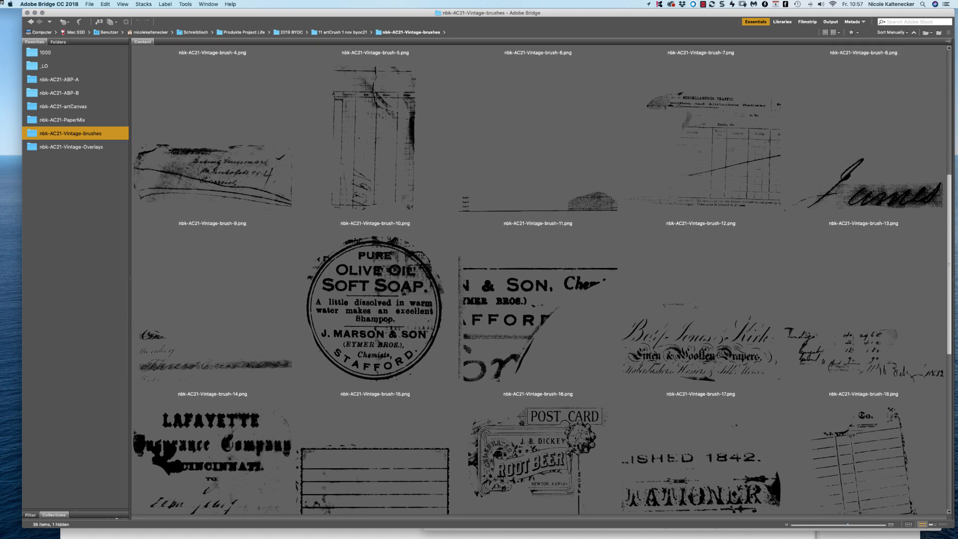
scroll(542, 280, "up", 5)
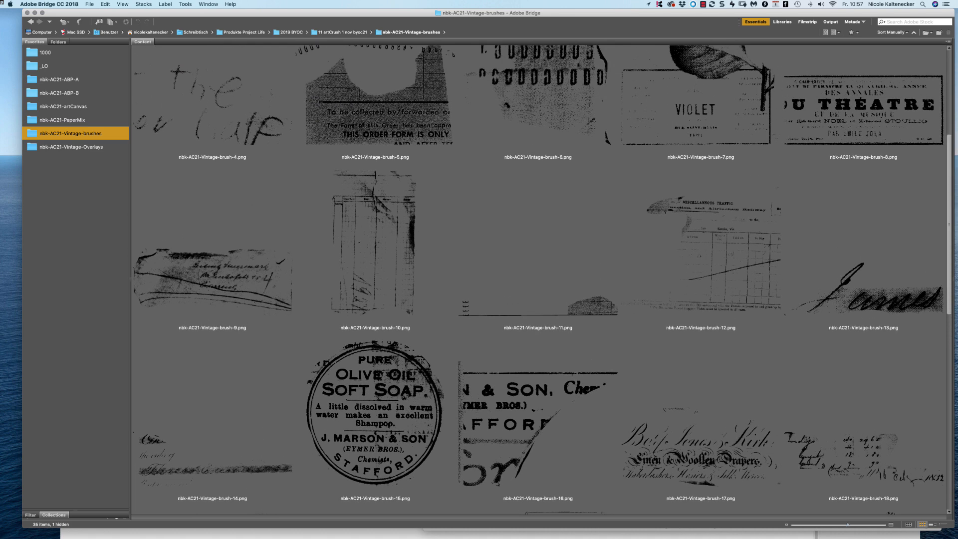
left_click(701, 106)
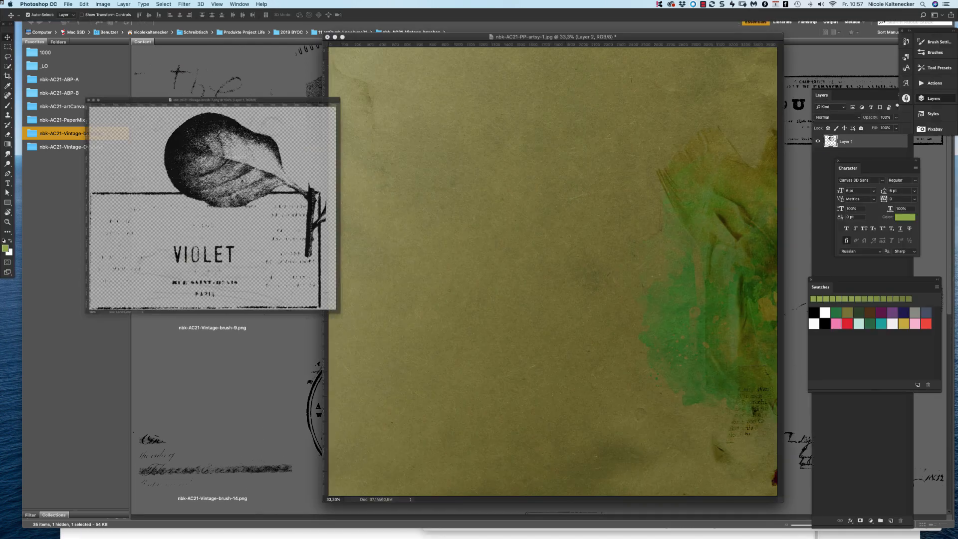
mouse_move(254, 105)
left_mouse_down()
mouse_move(499, 125)
mouse_move(638, 157)
mouse_move(735, 305)
mouse_move(726, 310)
left_mouse_up()
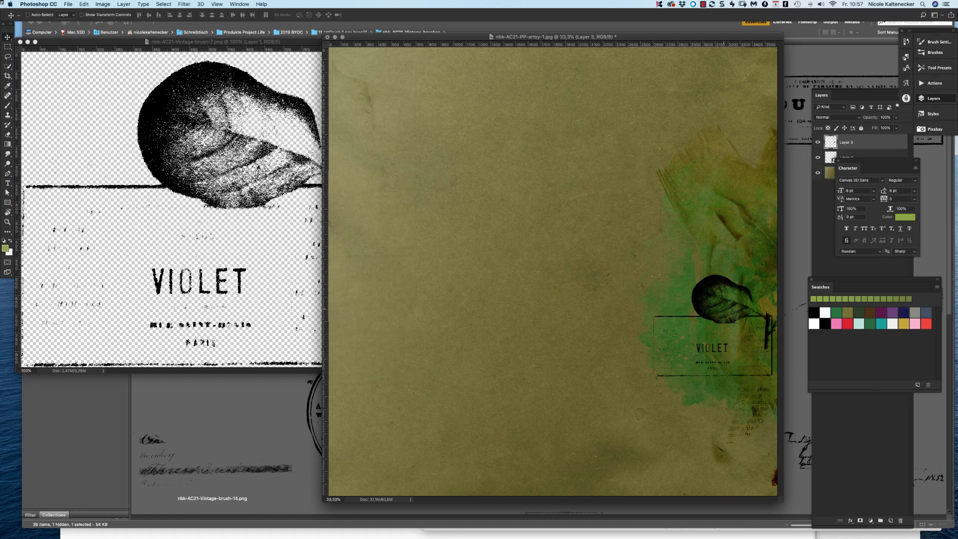
left_click(316, 204)
key("super+w")
From Bridge, open nbk-AC21-Vintage-brush-12.png and place its Miscellaneous Traffic form stamp over the green vine
left_click(233, 425)
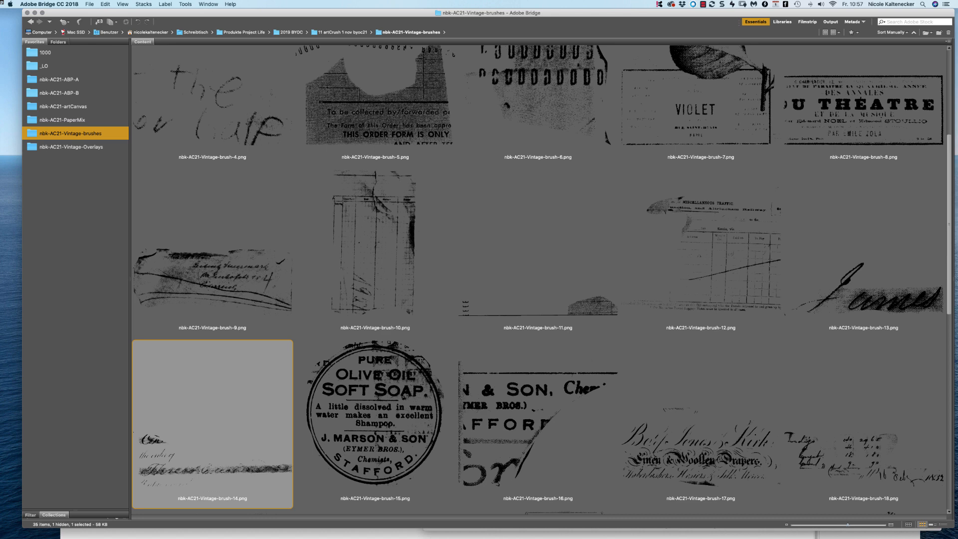
double_click(701, 254)
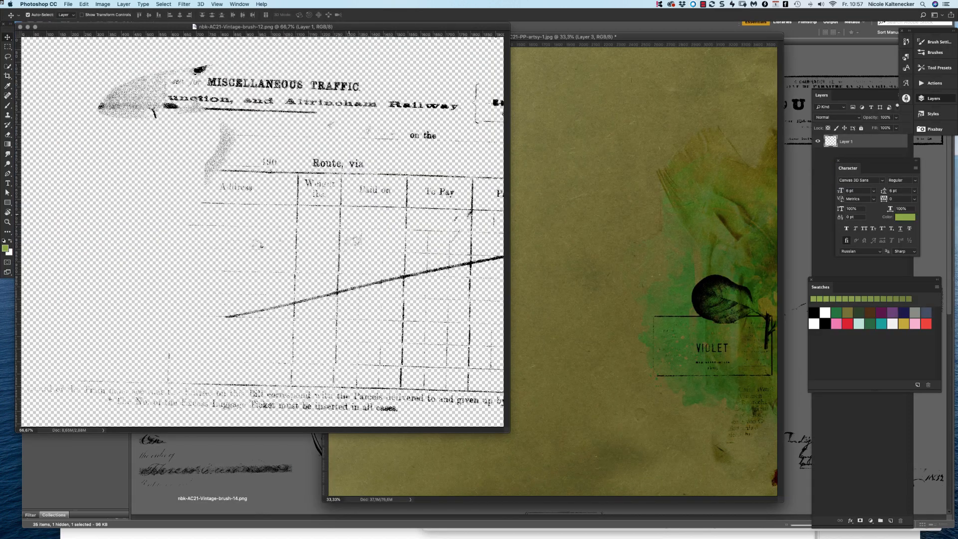
left_click_drag(403, 193, 692, 224)
left_click_drag(623, 232, 744, 297)
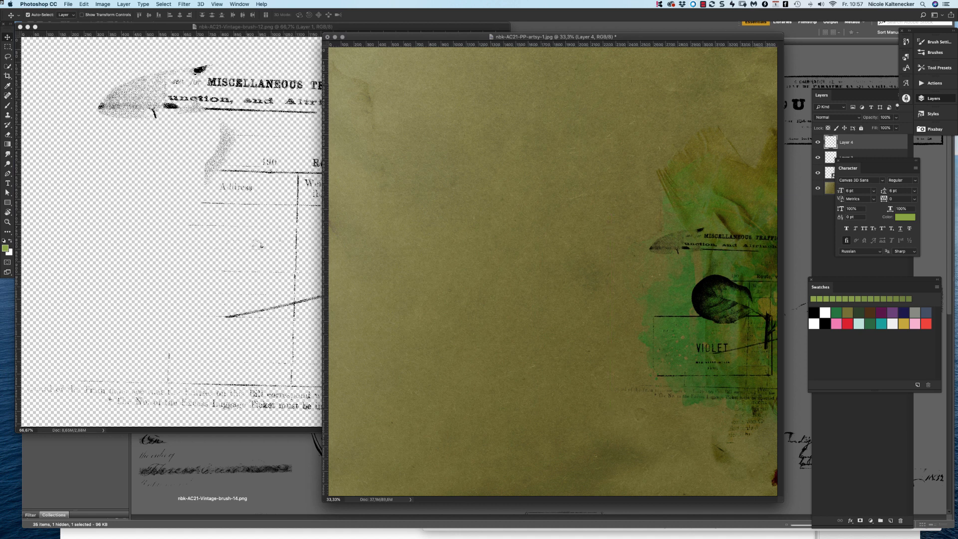
Invert the form stamp to white, close its source file, and shift the stamp slightly left and down
key("super+i")
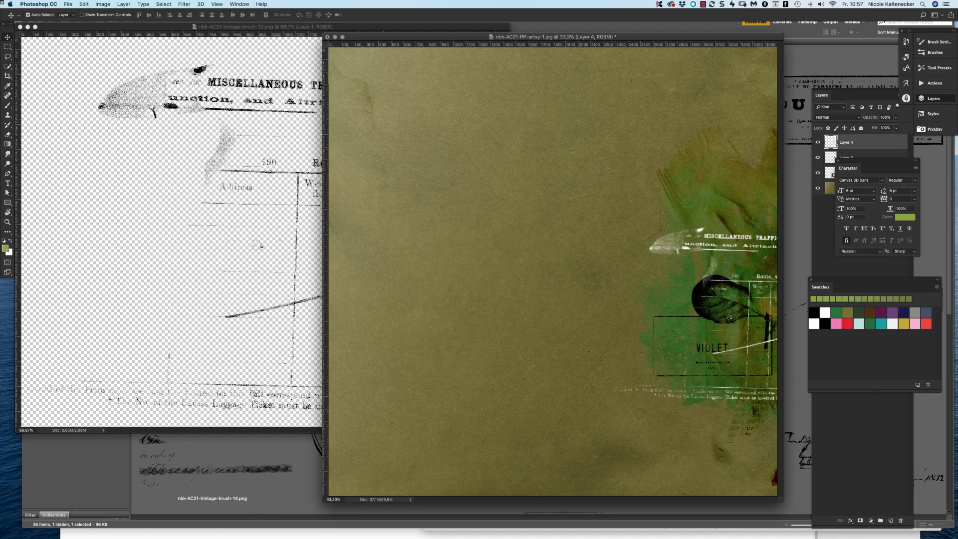
left_click(279, 27)
key("super+w")
left_click_drag(430, 37, 425, 37)
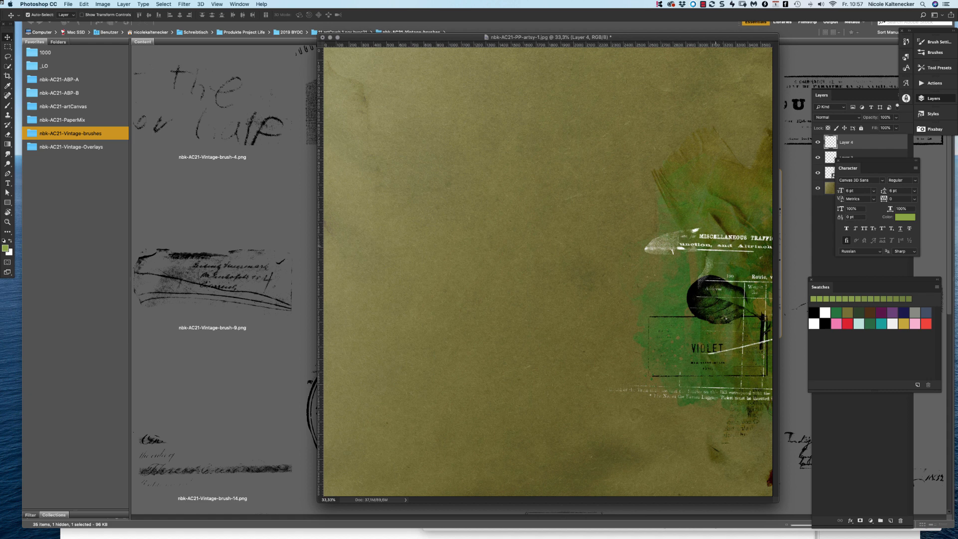
left_click_drag(716, 241, 707, 247)
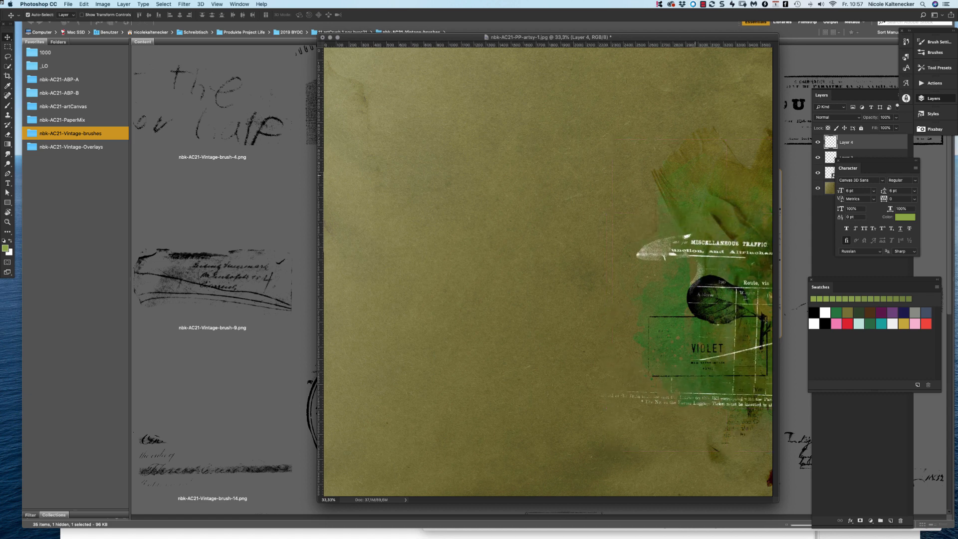
Compare the form stamp in black and white, keep it white, and move its layer beneath the VIOLET stamp's layer
key("super+i")
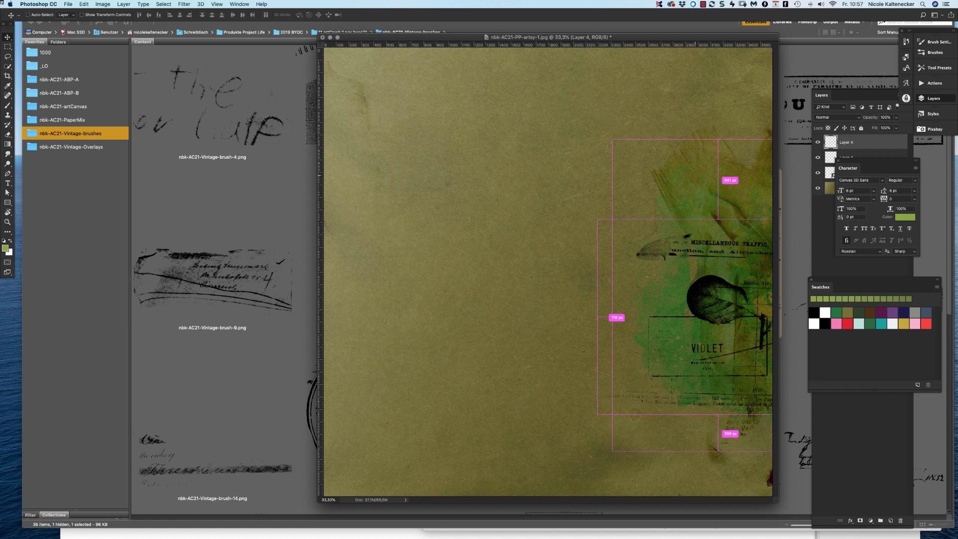
key("super+i")
key("super+i")
key("super+i")
key("super+i")
key("super+i")
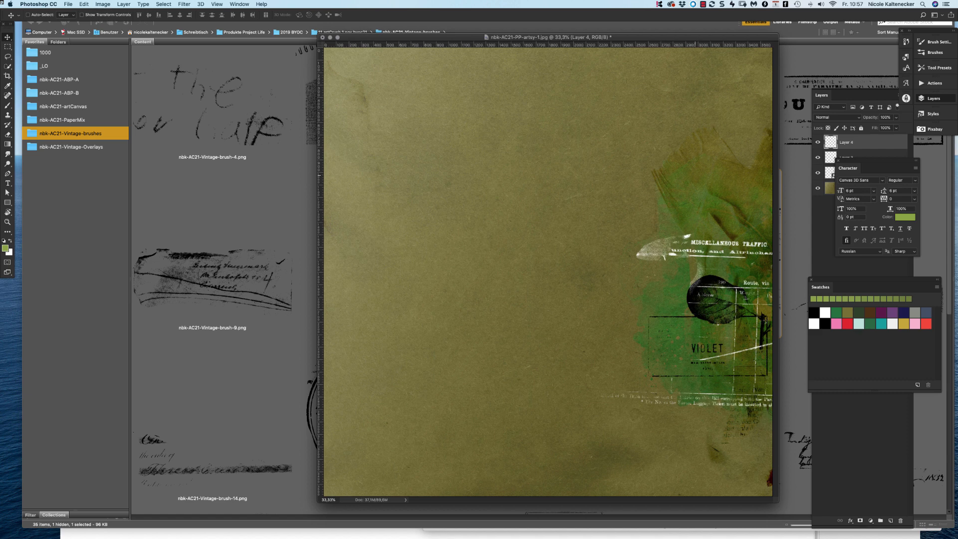
key("super+i")
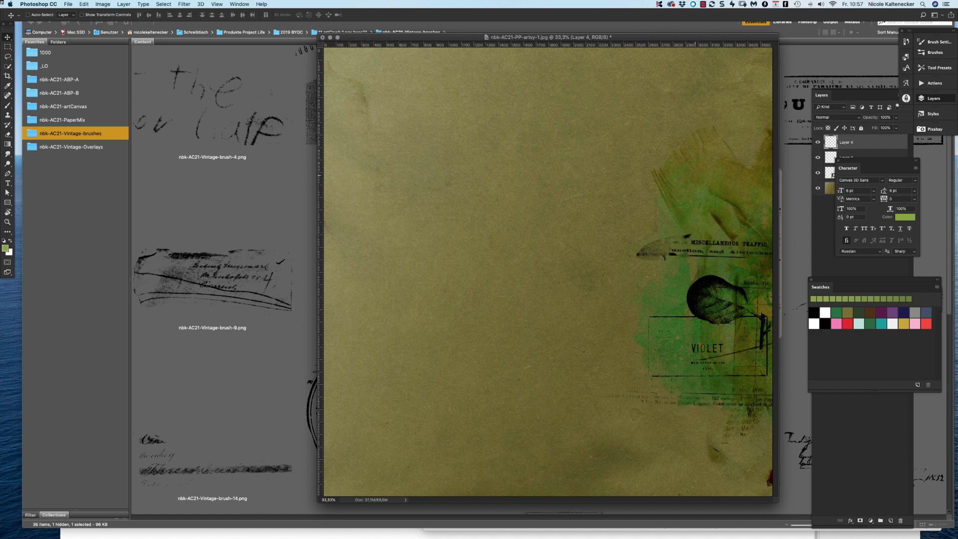
key("super+i")
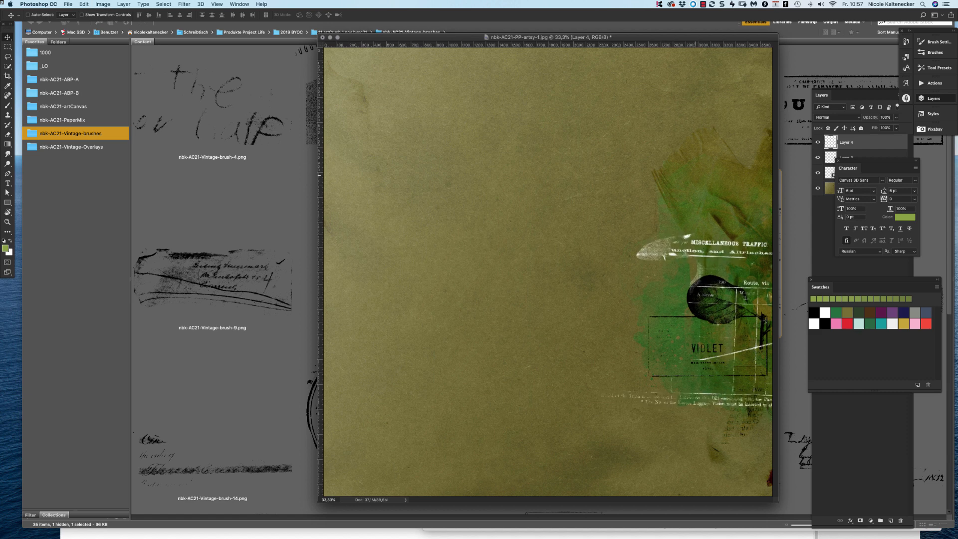
key("super+i")
key("super+i")
left_click_drag(847, 143, 846, 164)
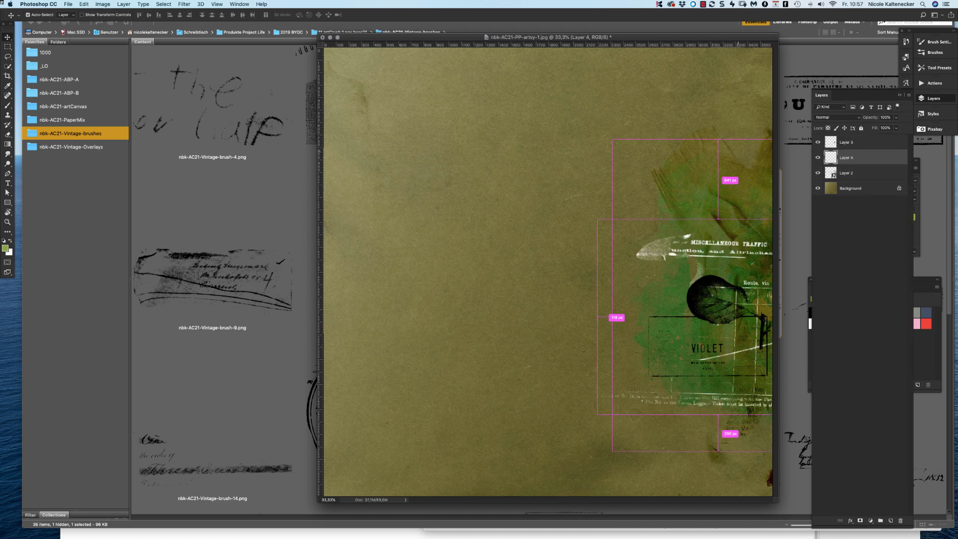
Return to Bridge and open the alphabet stamp nbk-AC21-Vintage-brush-25.png from the Vintage-brushes folder
left_click(220, 280)
left_click(212, 111)
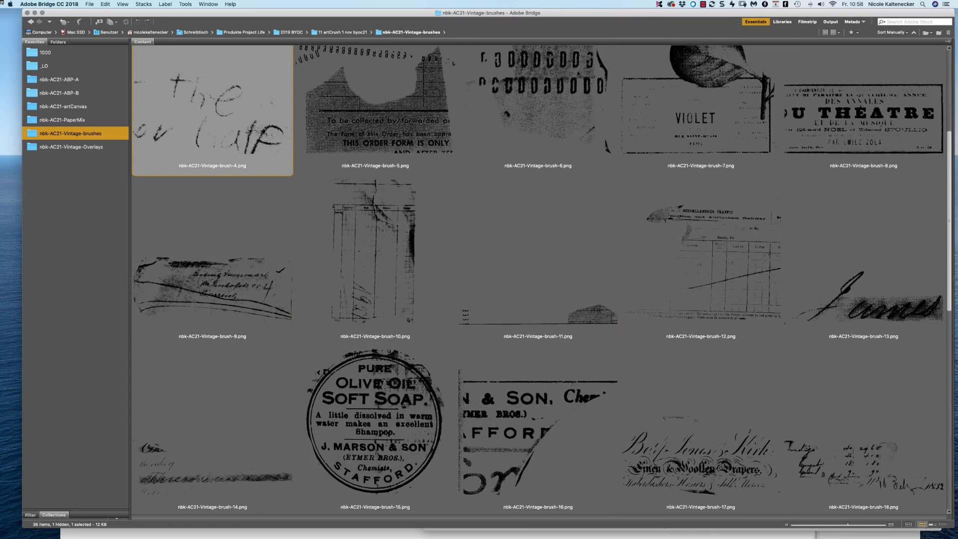
scroll(542, 280, "up", 5)
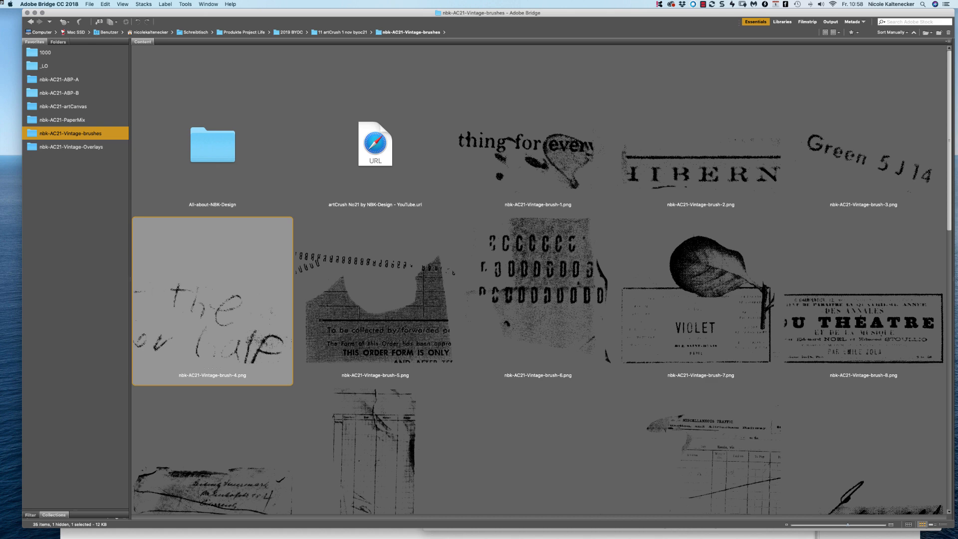
scroll(542, 280, "down", 10)
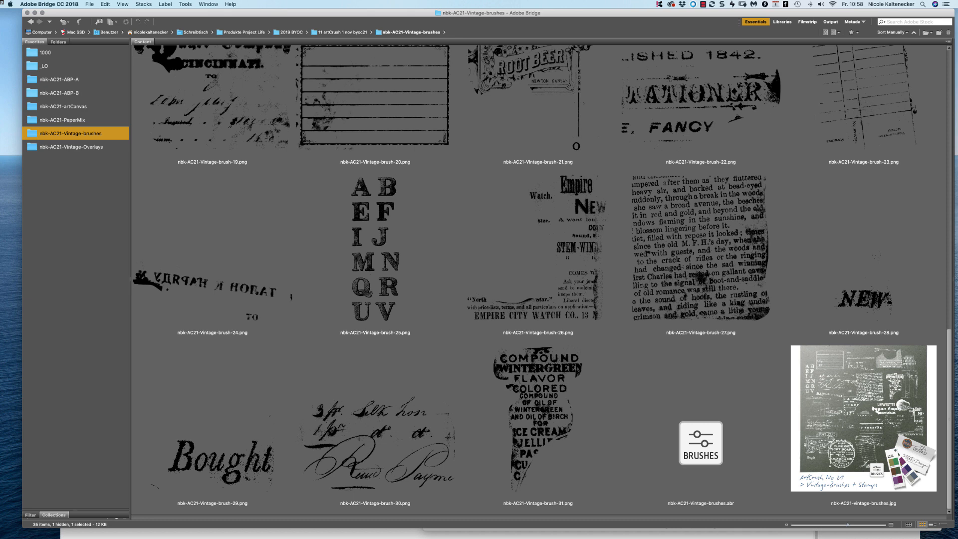
left_click(375, 255)
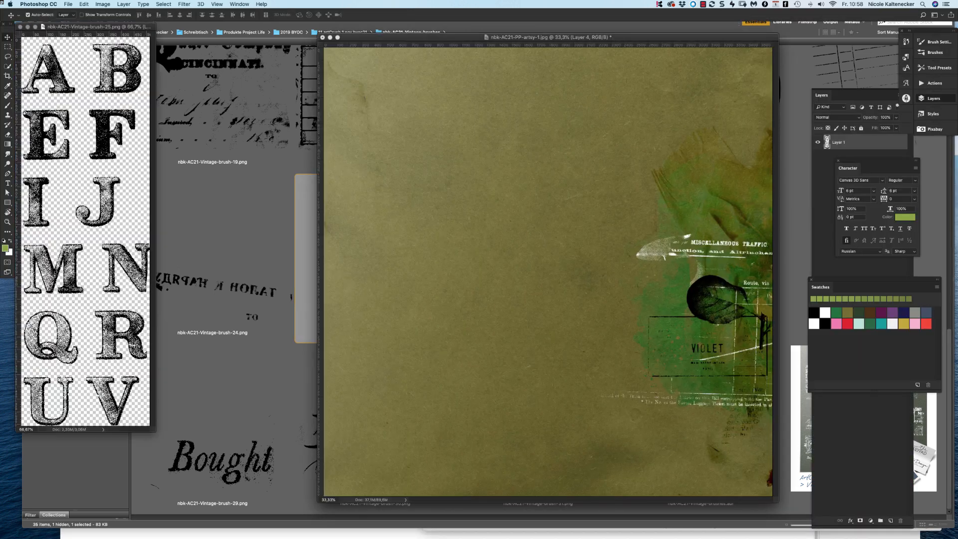
Place the alphabet stamp scaled down at the paper's right edge above the form stamp, invert it to white, and close its source file
mouse_move(138, 273)
left_mouse_down()
mouse_move(610, 310)
mouse_move(771, 261)
mouse_move(773, 192)
mouse_move(751, 262)
left_mouse_up()
key("ctrl+t")
left_click_drag(712, 175, 741, 262)
key("Return")
left_click_drag(757, 325, 760, 235)
key("ctrl+i")
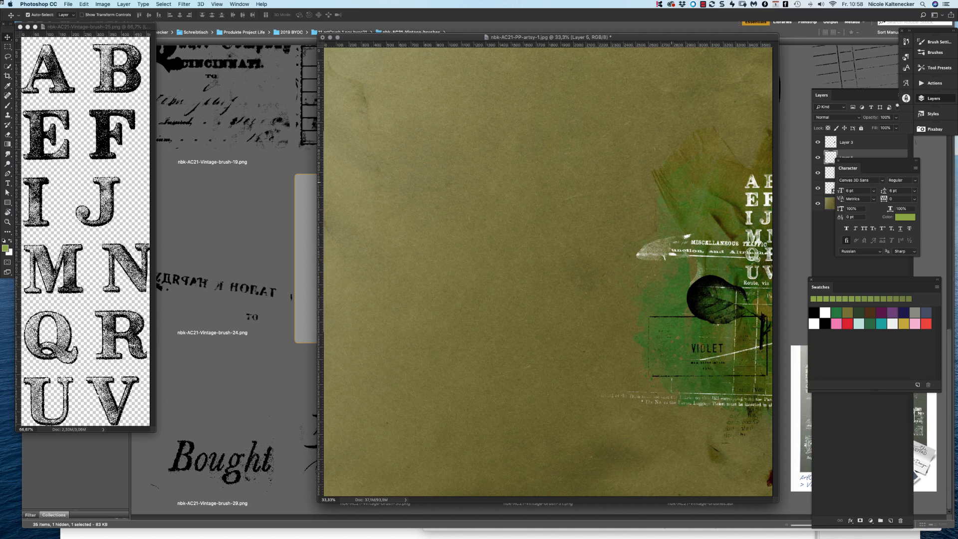
left_click(20, 27)
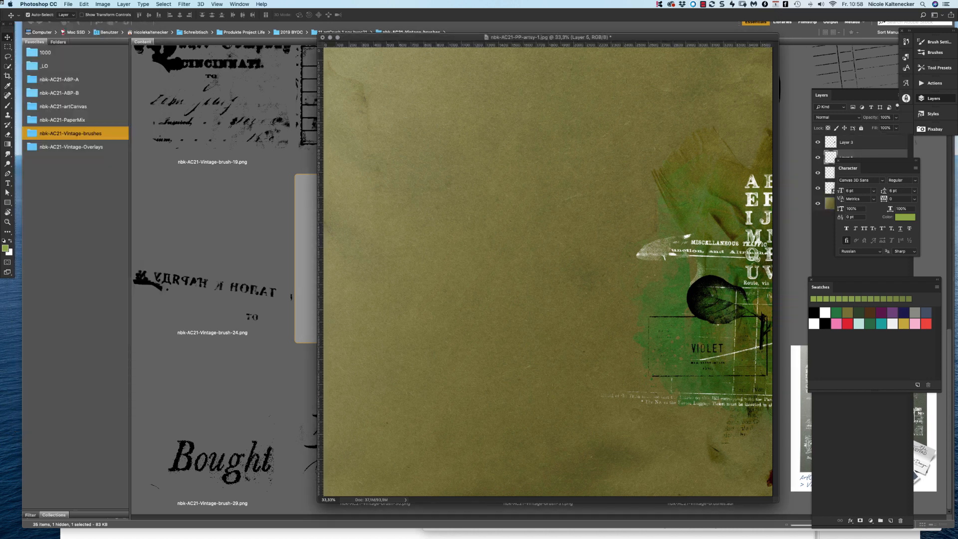
left_click_drag(499, 37, 493, 44)
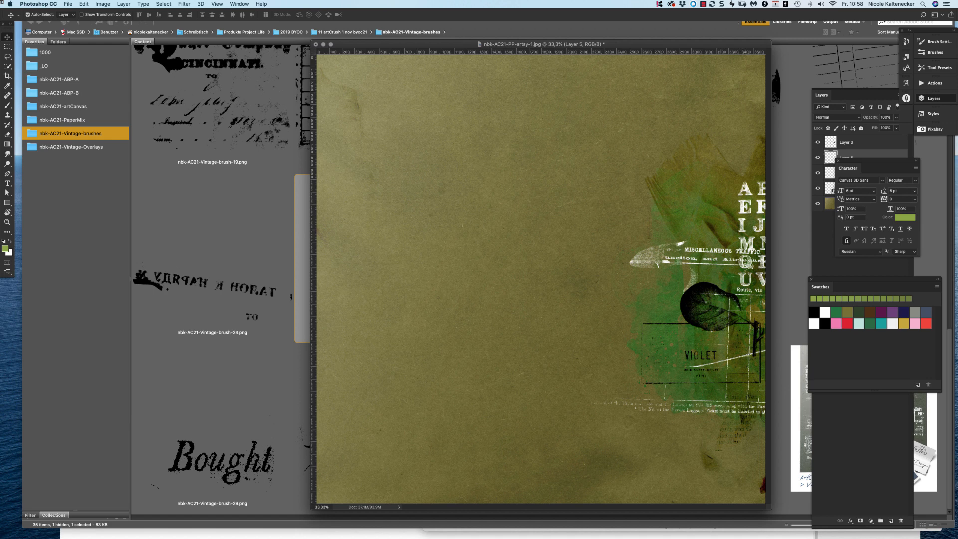
Switch to Bridge and examine the full-screen preview of nbk-AC21-vintage-brushes.jpg
left_click(214, 279)
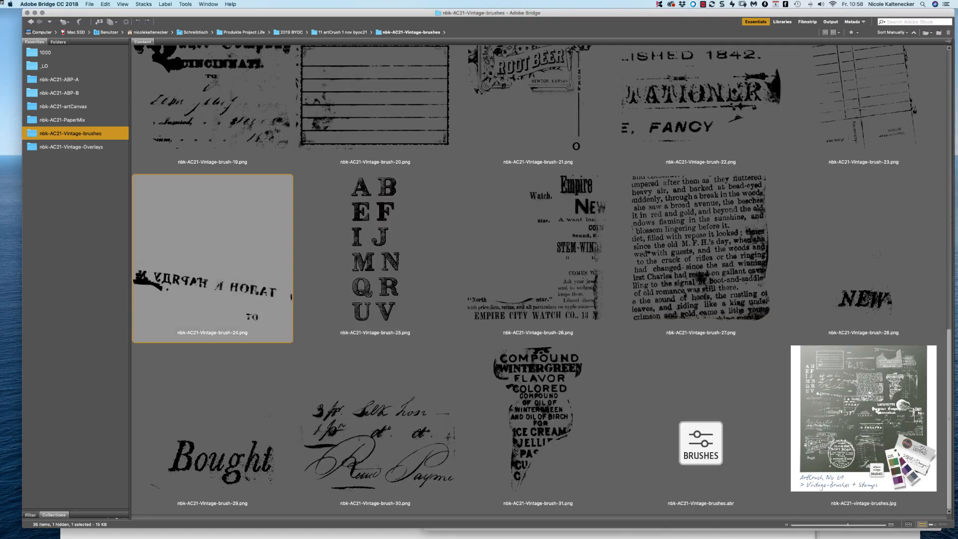
left_click(863, 419)
key("space")
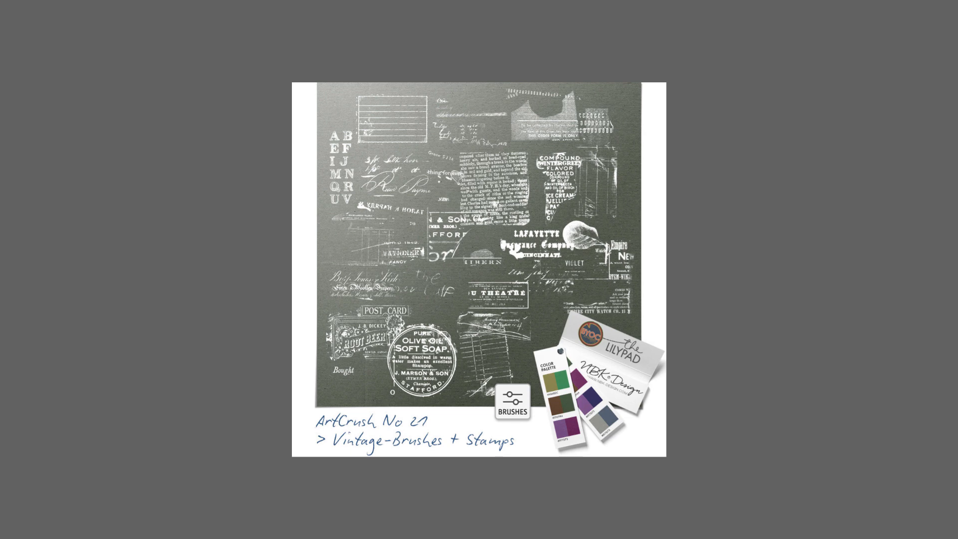
key("space")
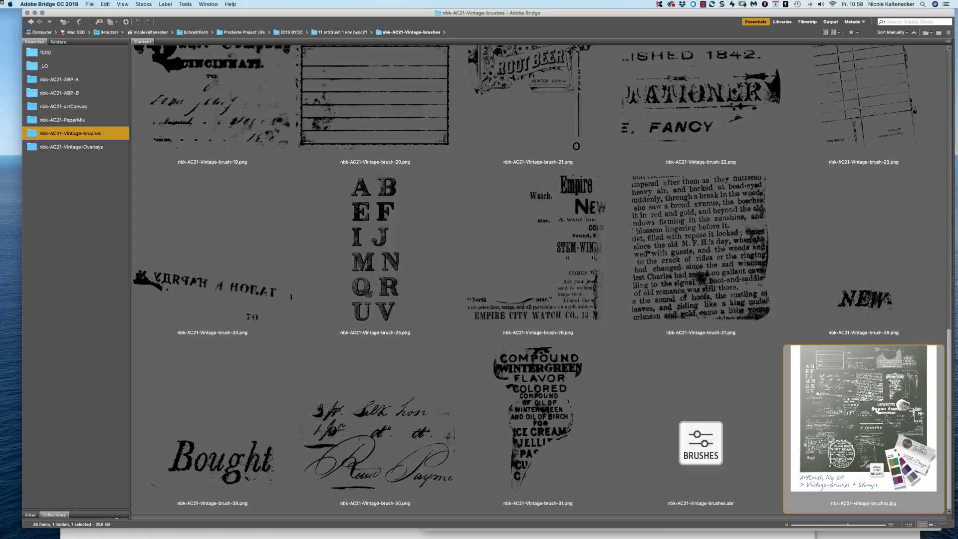
In Bridge, open nbk-AC21-VO-2x3-1.png from the 2x3 folder of the Vintage-Overlays and place it on the olive paper left of centre
left_click(71, 147)
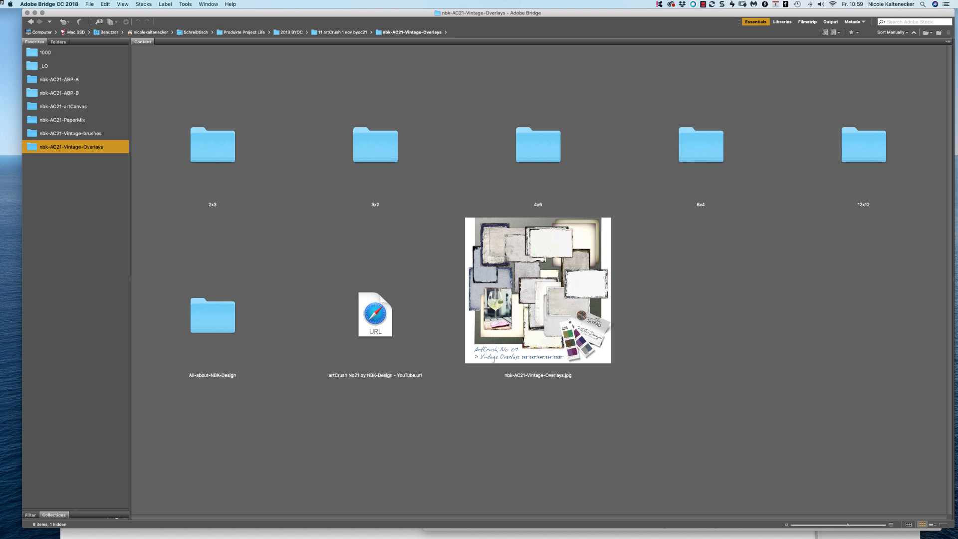
left_click_drag(155, 80, 809, 132)
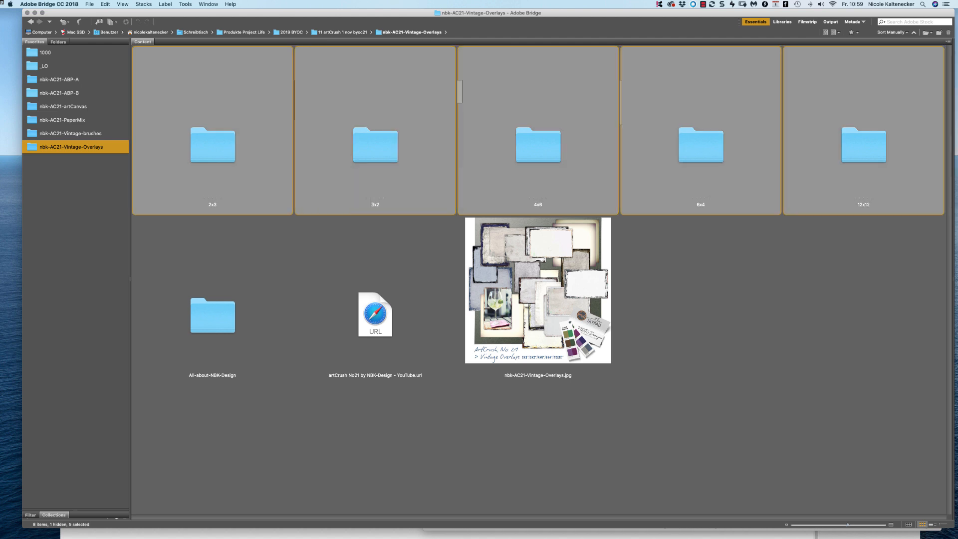
left_click(779, 299)
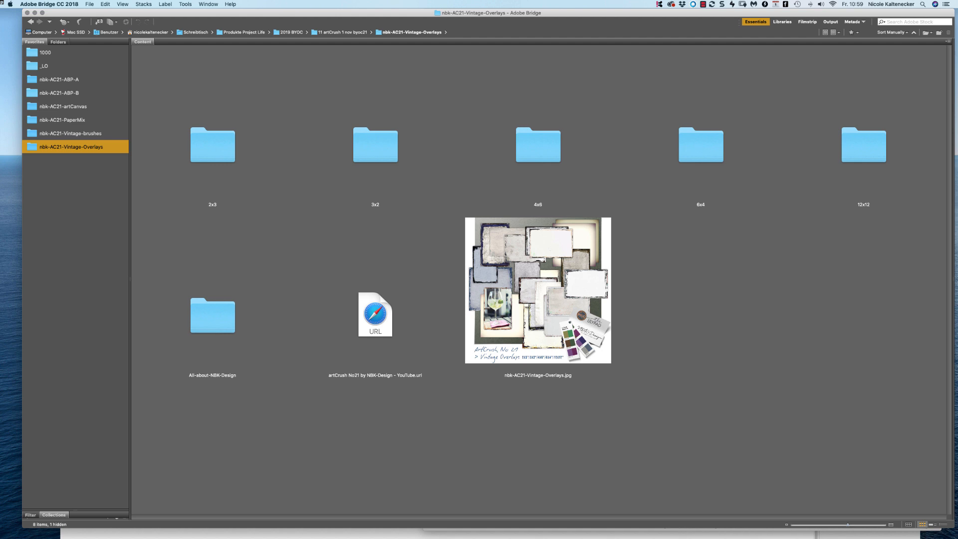
double_click(213, 145)
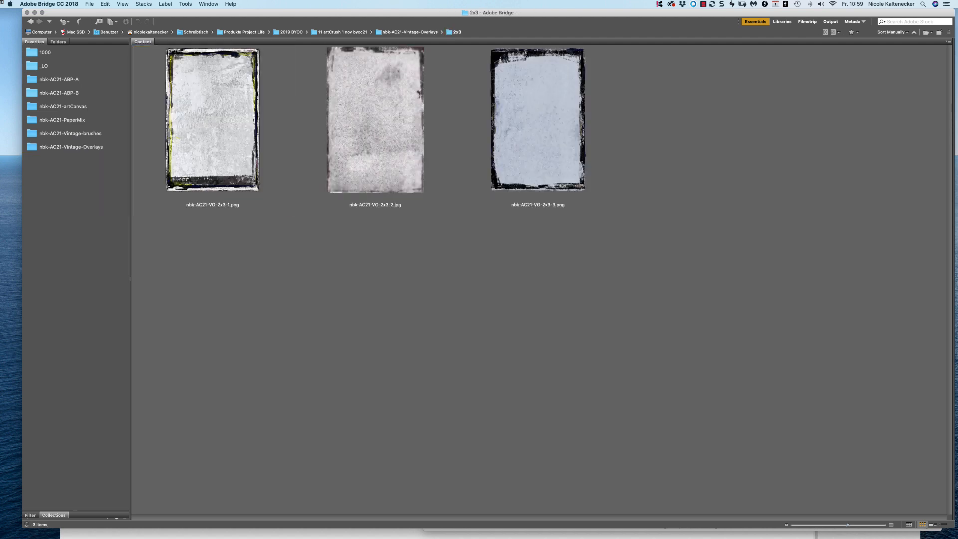
double_click(220, 134)
left_click_drag(179, 261, 475, 237)
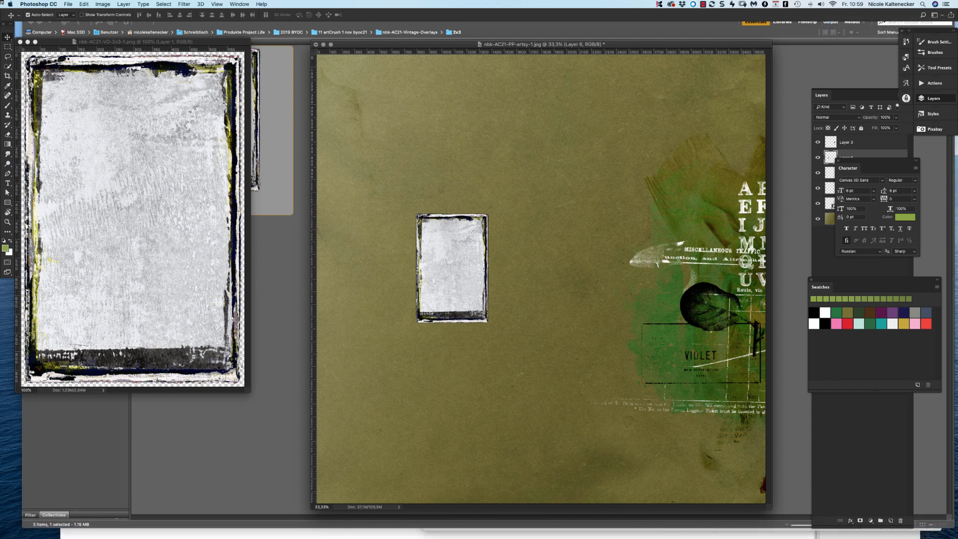
Download the Pixabay photo of the boat and jetty at sunset in original size, opening it as a new file
left_click(935, 130)
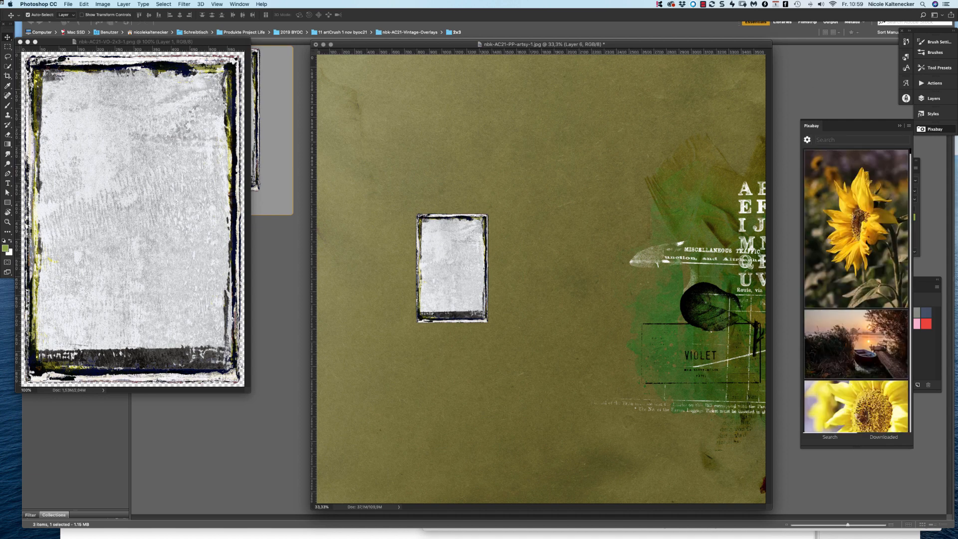
left_click(857, 347)
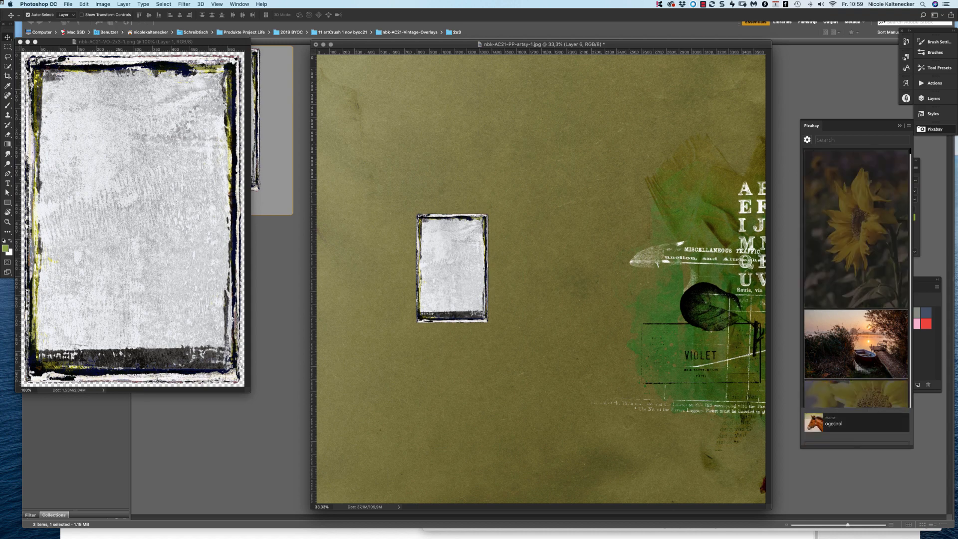
left_click(872, 421)
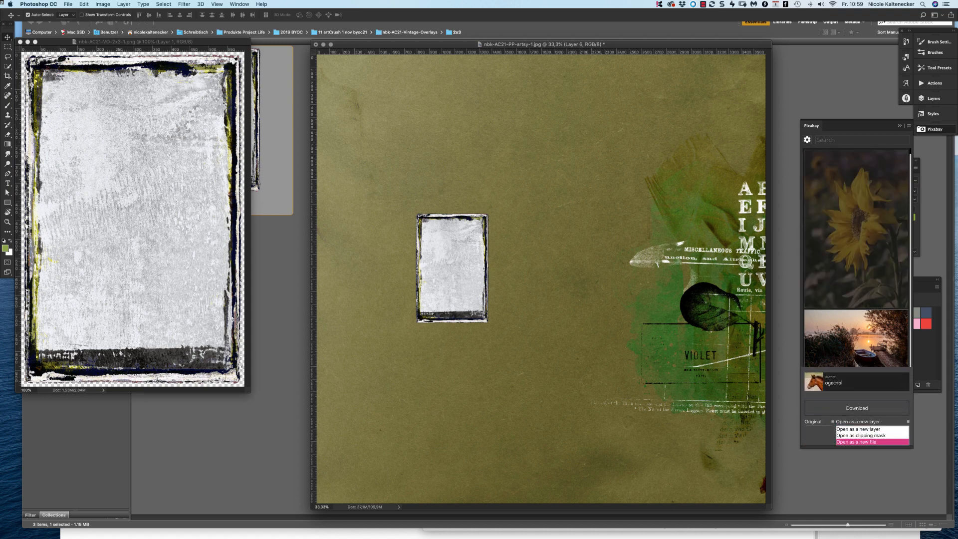
left_click(857, 442)
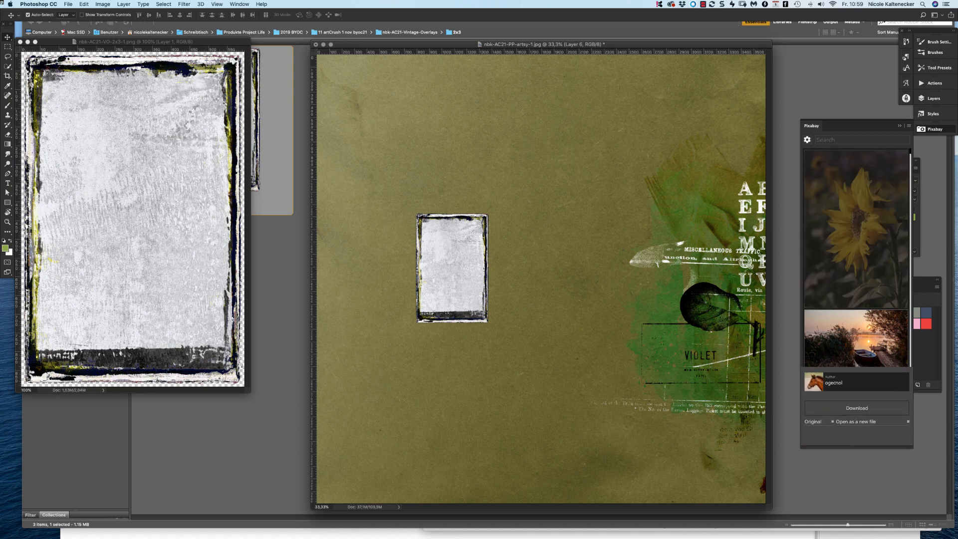
left_click(857, 408)
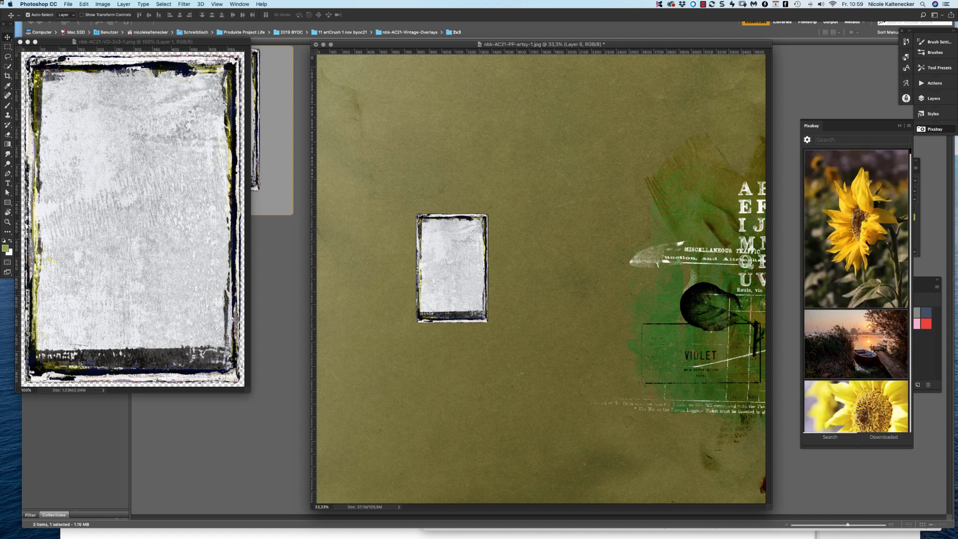
left_click(857, 229)
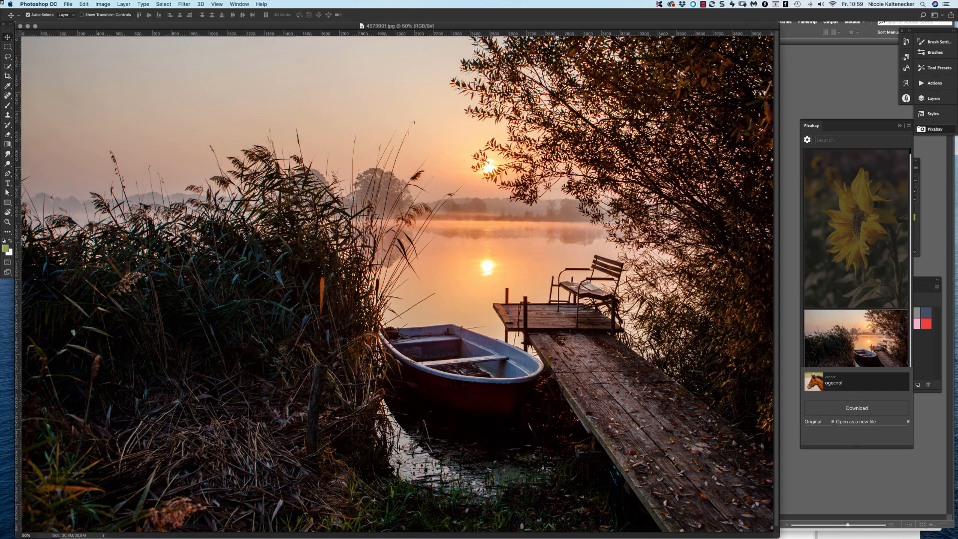
Resize the boat photo to 3 inches wide by 2 inches high at 300 pixels/inch
key("super+minus")
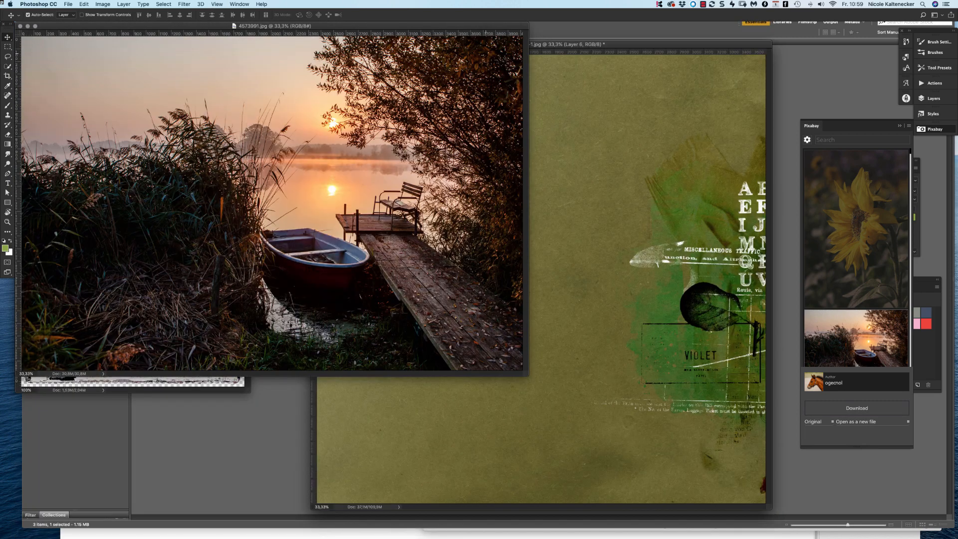
key("super+alt+i")
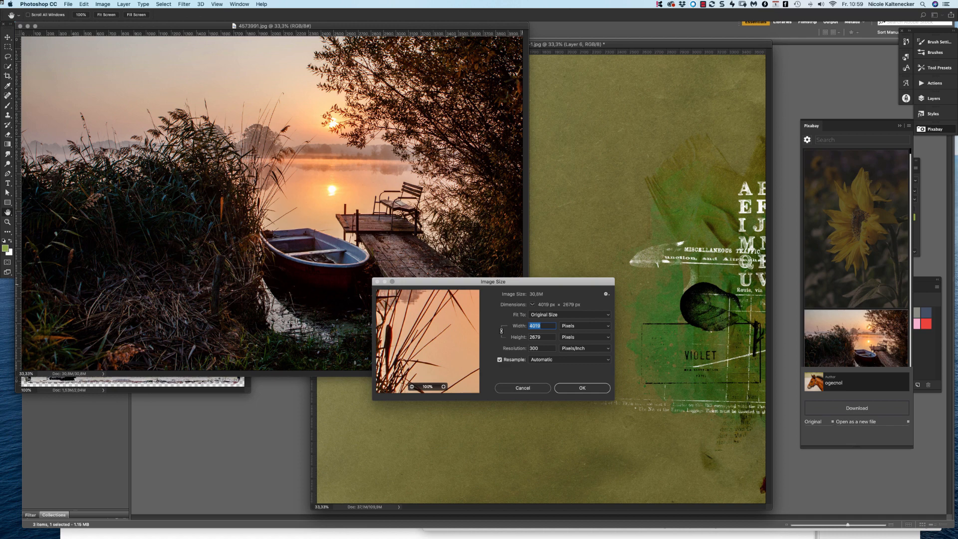
left_click(584, 325)
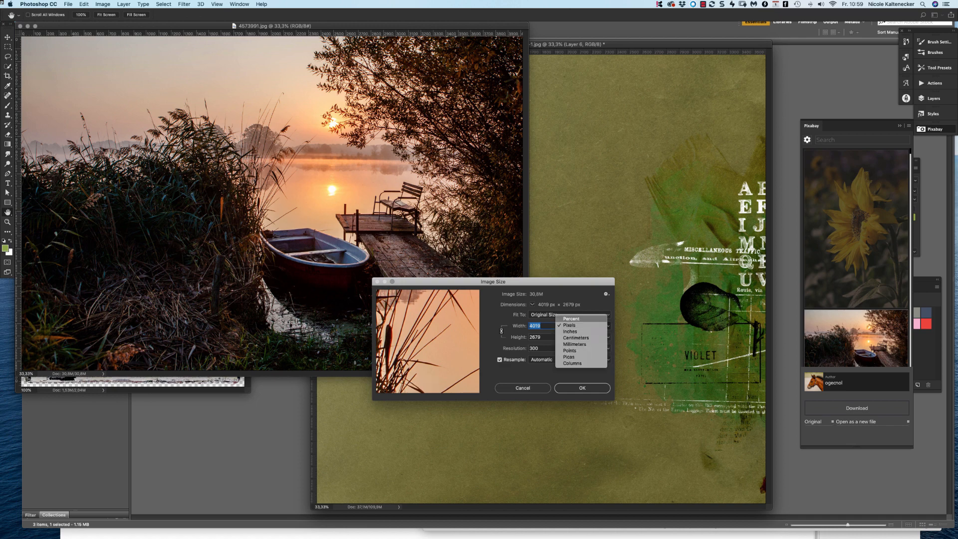
left_click(570, 332)
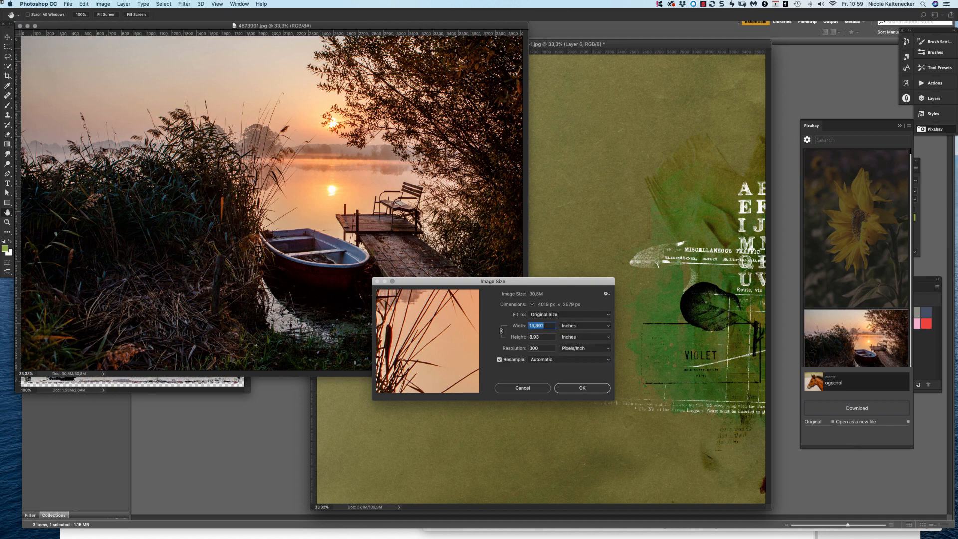
key("Tab")
key("shift+Tab")
type("3")
key("Tab")
type("2")
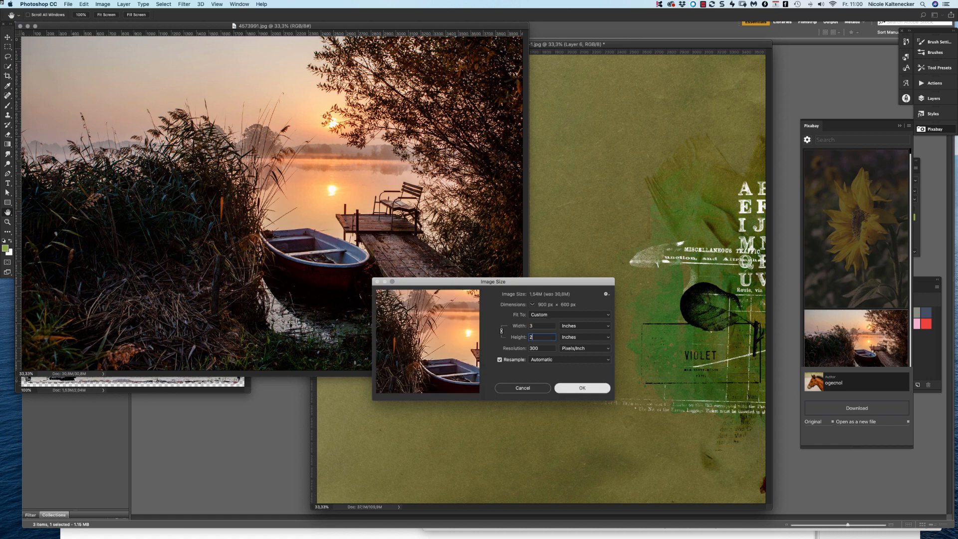
key("Return")
Copy the whole boat photo onto the olive paper and position it above and to the right of the frame overlay
key("super+a")
key("super+c")
left_click(565, 269)
key("super+v")
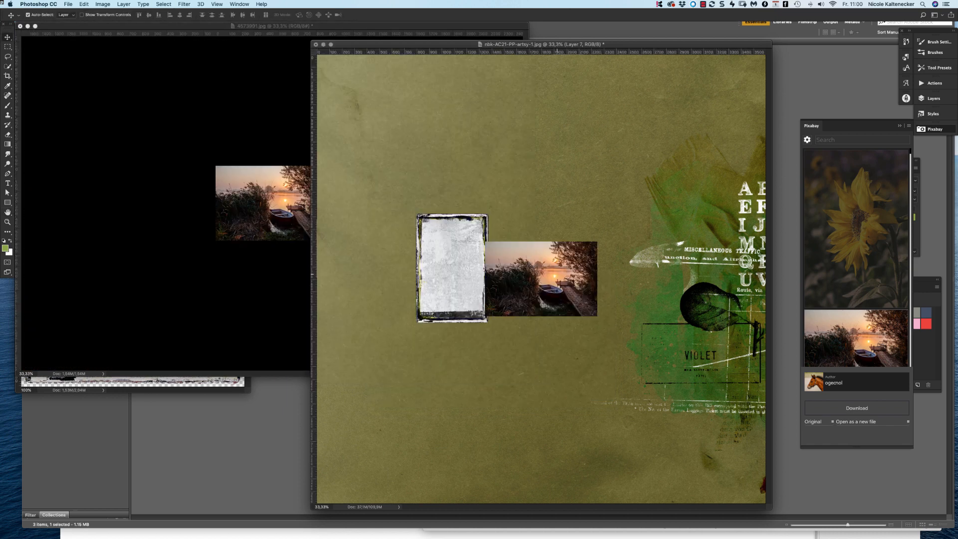
left_click_drag(565, 268, 608, 161)
Download the upright single sunflower photo from Pixabay in original size as a new file
left_click(856, 342)
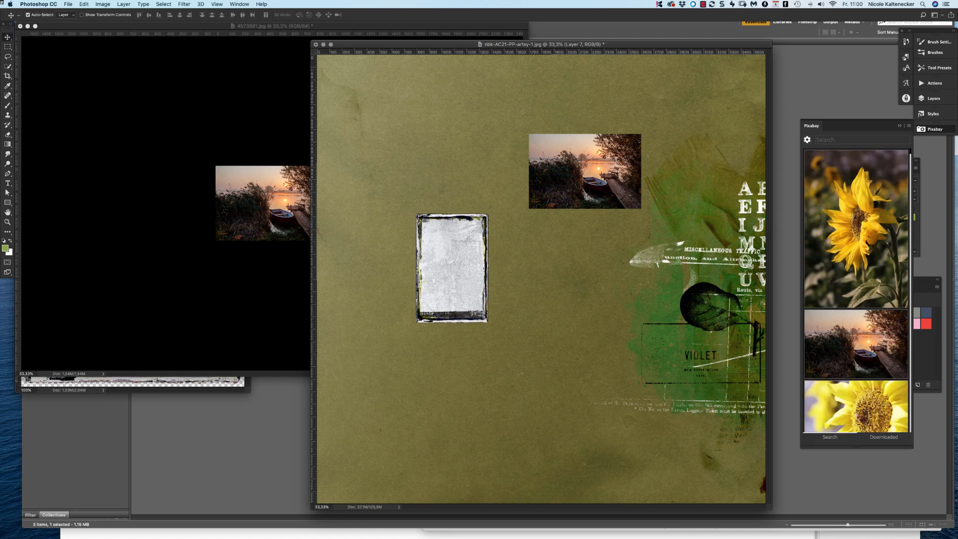
left_click(857, 250)
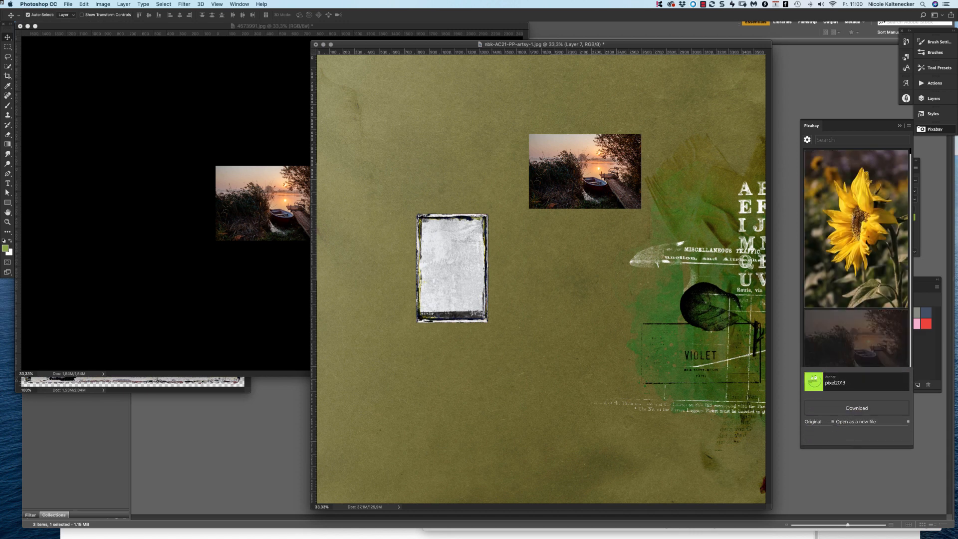
left_click(857, 408)
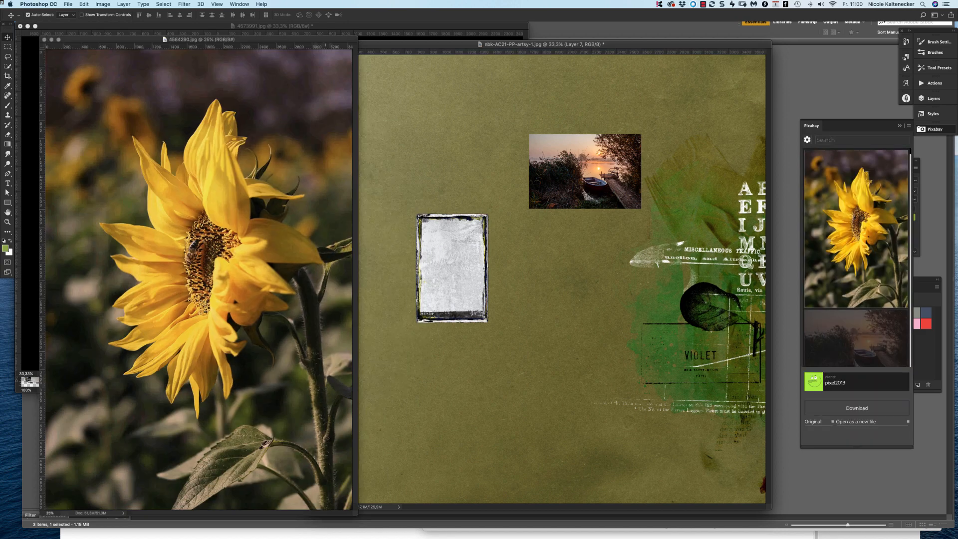
Resize the sunflower photo proportionally to a height of 3 inches
key("super+alt+i")
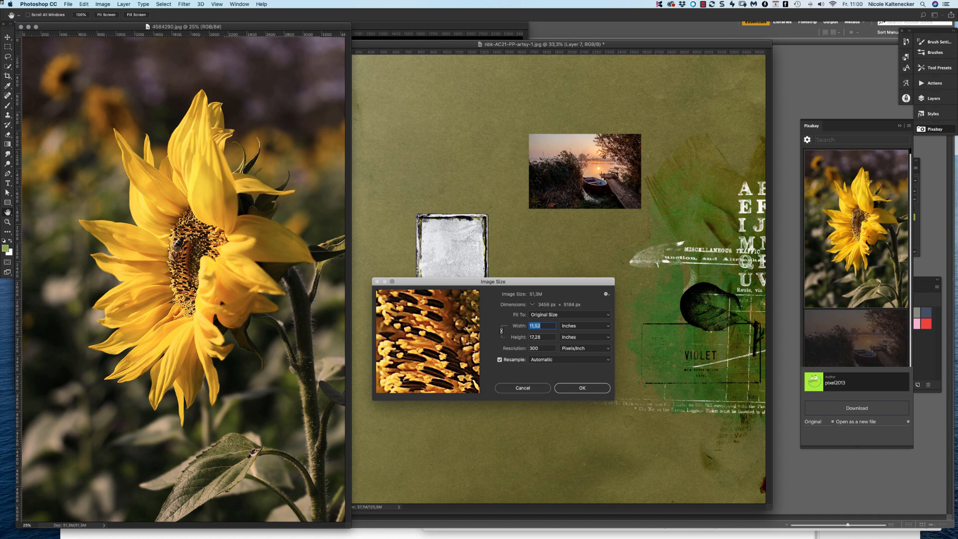
left_click_drag(493, 282, 502, 284)
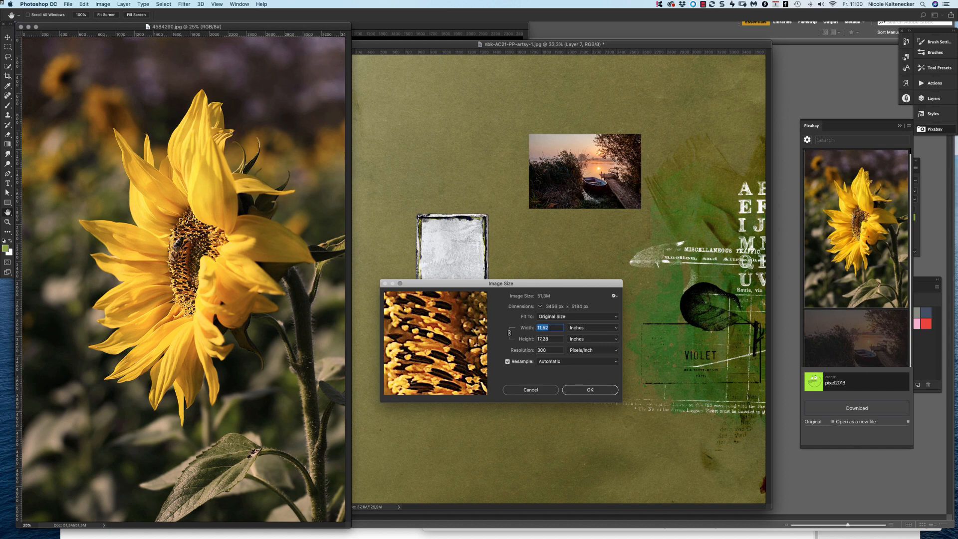
left_click(508, 362)
left_click(507, 362)
left_click(593, 327)
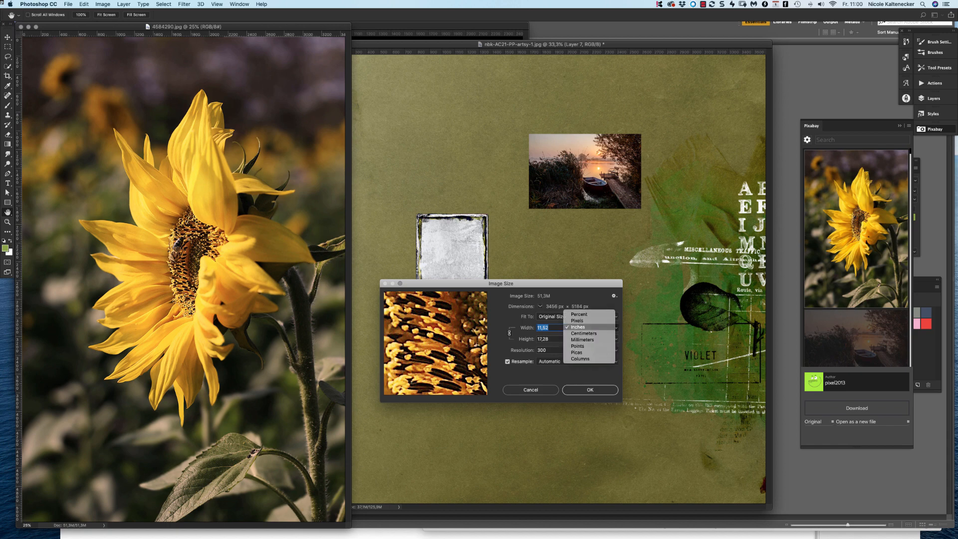
key("Escape")
key("Tab")
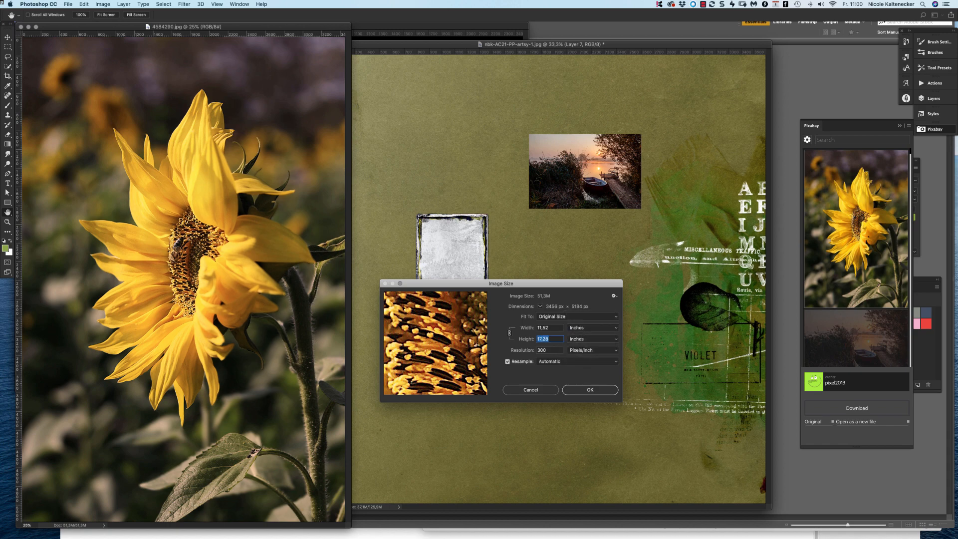
type("3")
key("Return")
Place the sunflower photo on the olive paper beside the frame overlay and close its source file without saving
left_click_drag(183, 279, 549, 276)
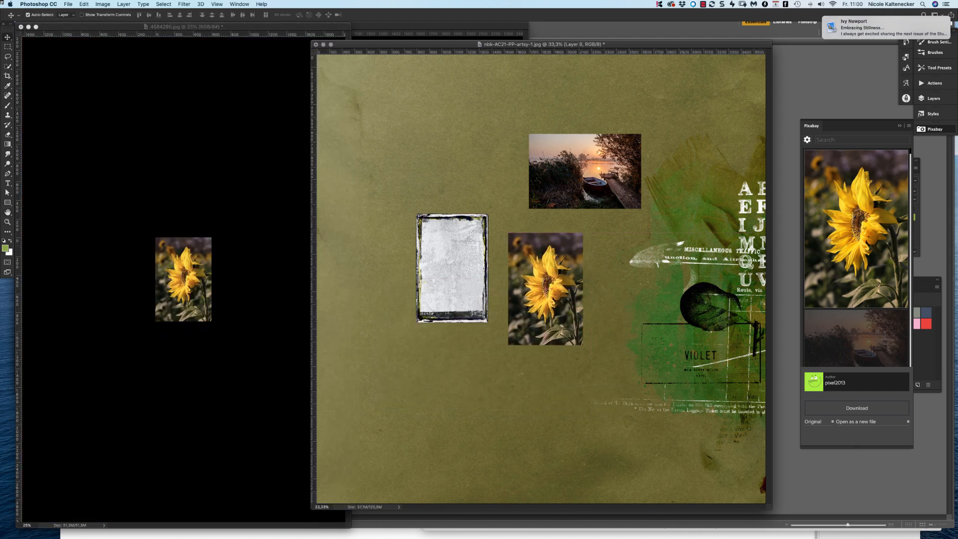
left_click(21, 27)
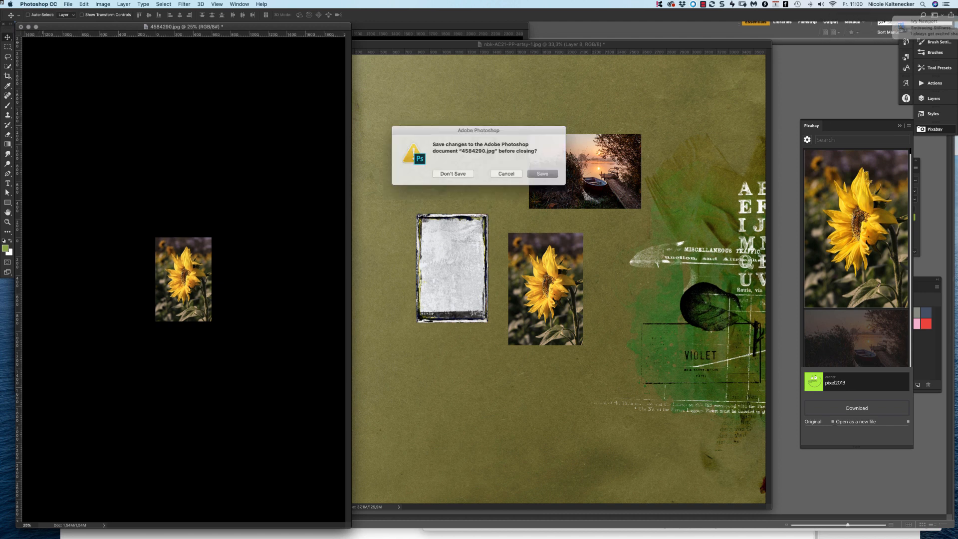
left_click(454, 174)
Bring the frame overlay in front of the sunflower photo and centre it over the photo
left_click_drag(452, 269, 546, 257)
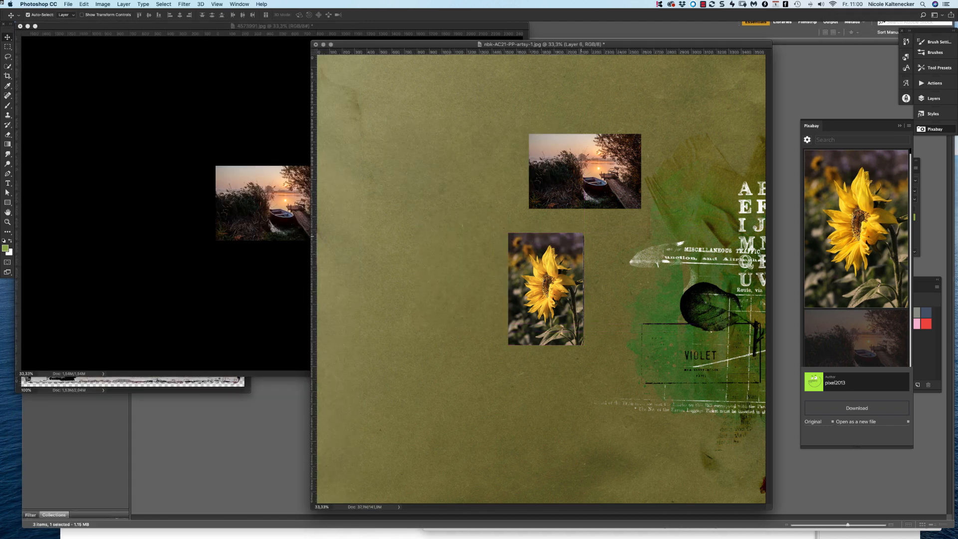
key("super+]")
left_click(530, 303, "shift+super")
left_click_drag(554, 283, 510, 284)
scroll(478, 298, "up", 5)
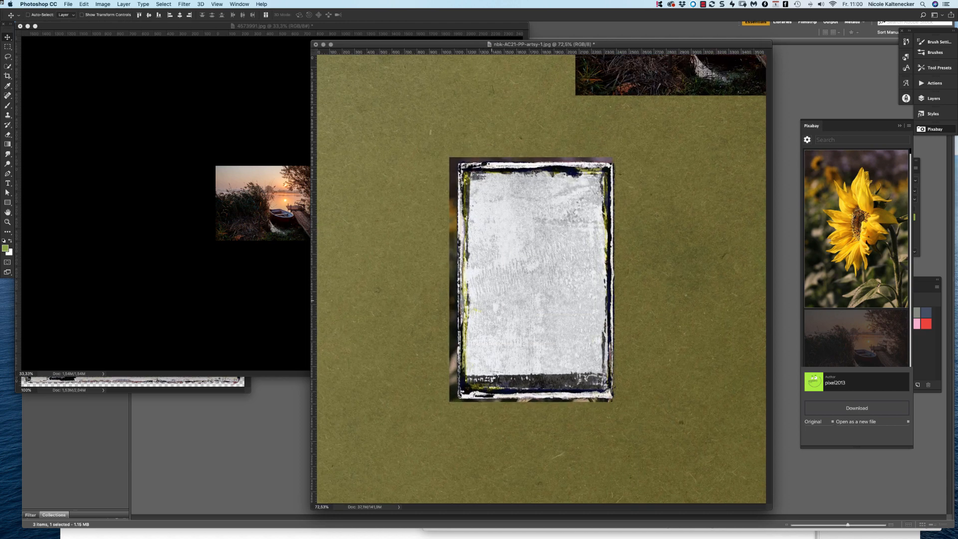
mouse_move(598, 222)
left_mouse_down()
mouse_move(591, 210)
mouse_move(593, 220)
left_mouse_up()
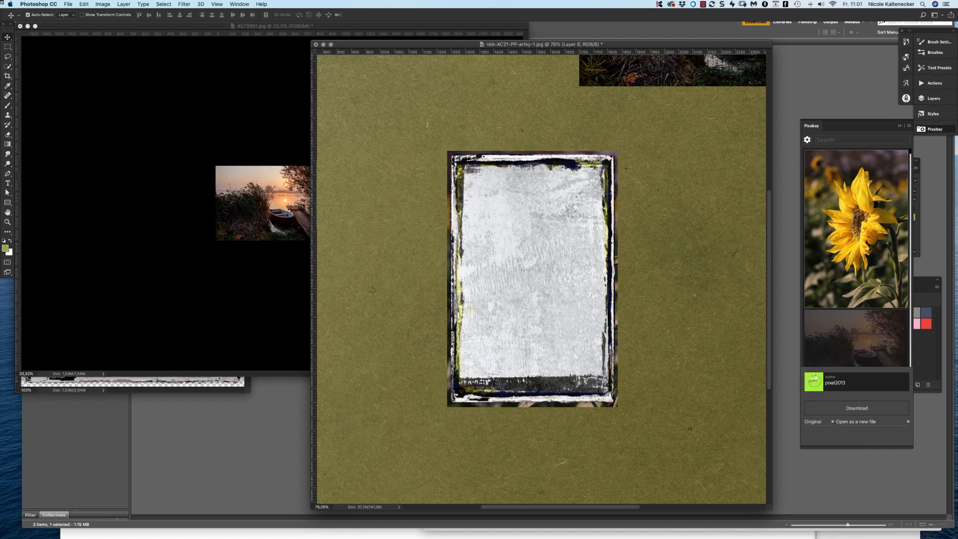
Group the frame overlay and sunflower photo layers as Group 1 in Pass Through mode and expand the group
left_click(940, 130)
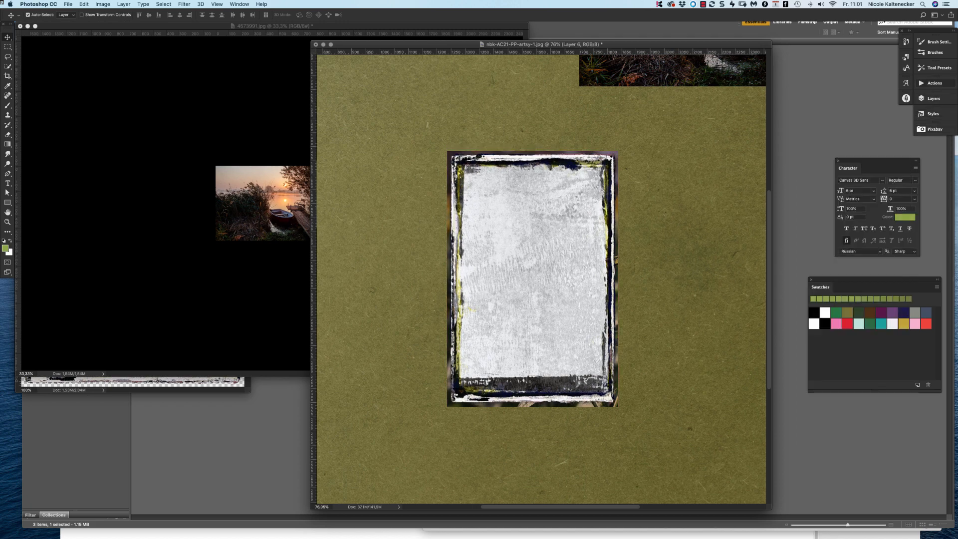
left_click(941, 98)
left_click_drag(822, 95, 806, 92)
left_click_drag(646, 199, 544, 239)
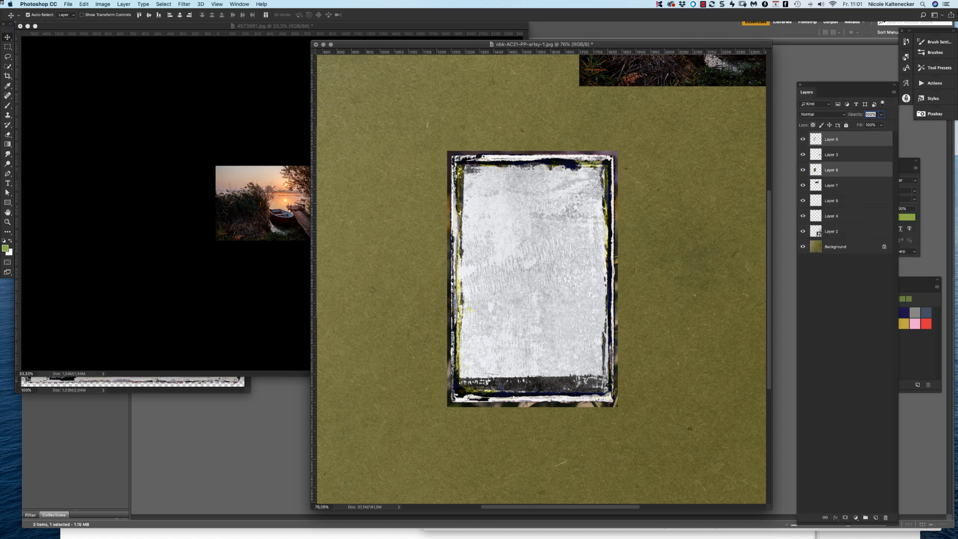
right_click(838, 139)
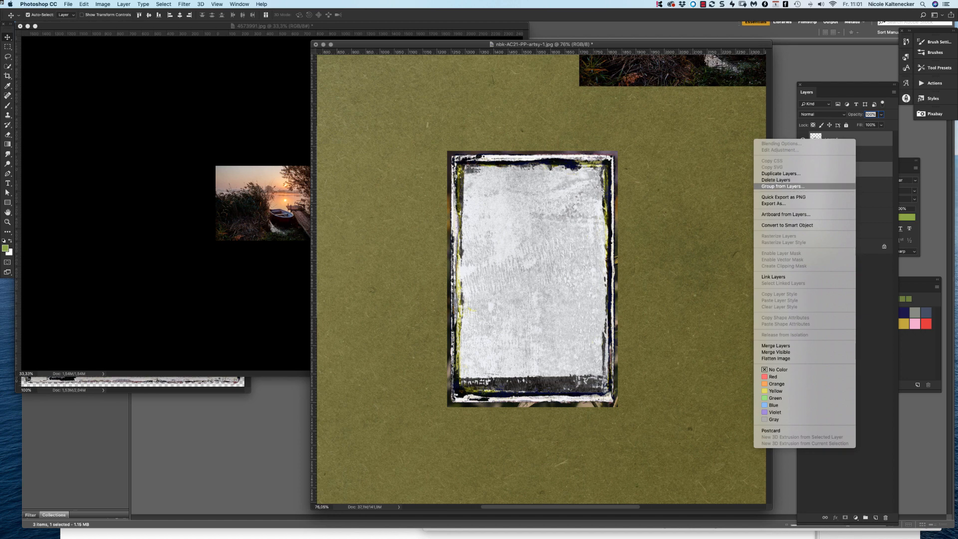
left_click(783, 187)
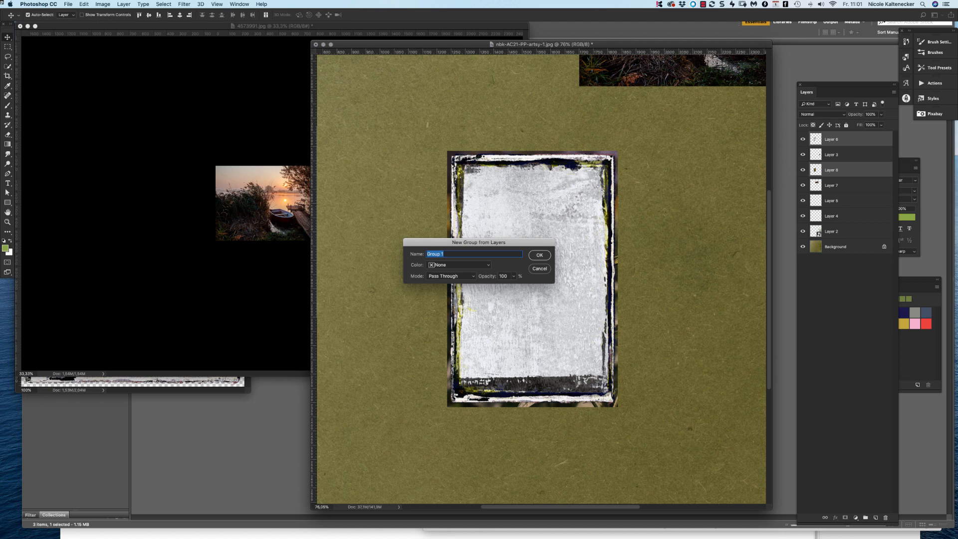
key("Return")
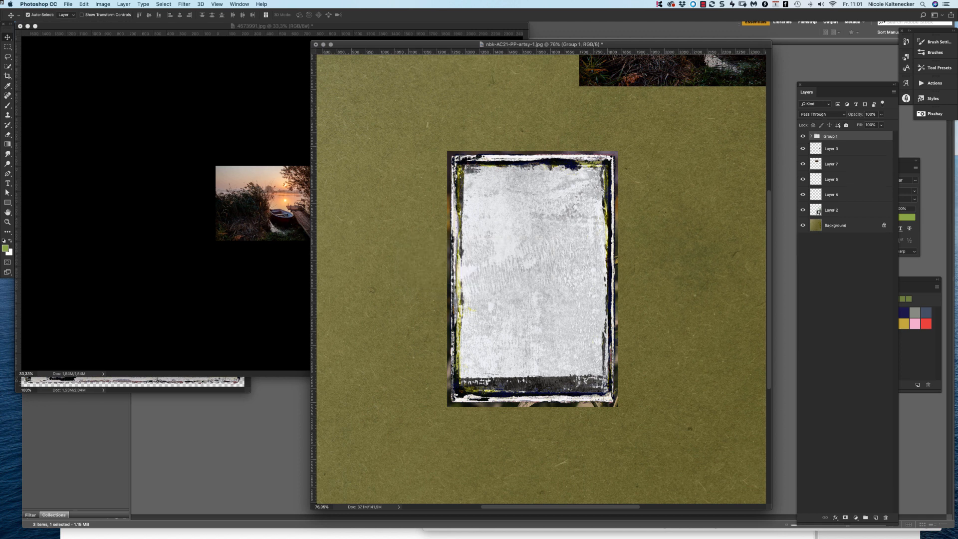
left_click(812, 136)
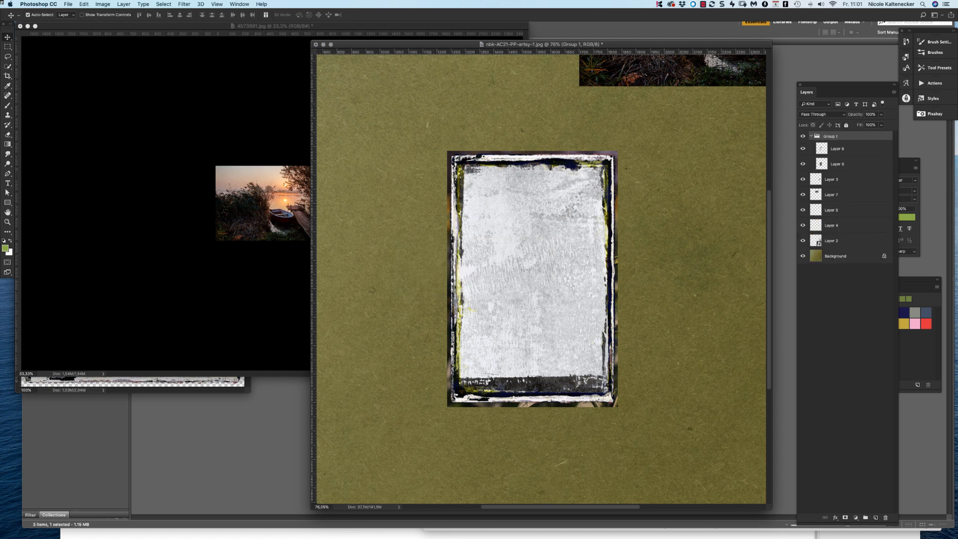
Set the frame overlay layer above the sunflower photo to the Multiply blending mode
left_click(838, 149)
mouse_move(542, 227)
left_mouse_down()
mouse_move(568, 228)
mouse_move(543, 224)
left_mouse_up()
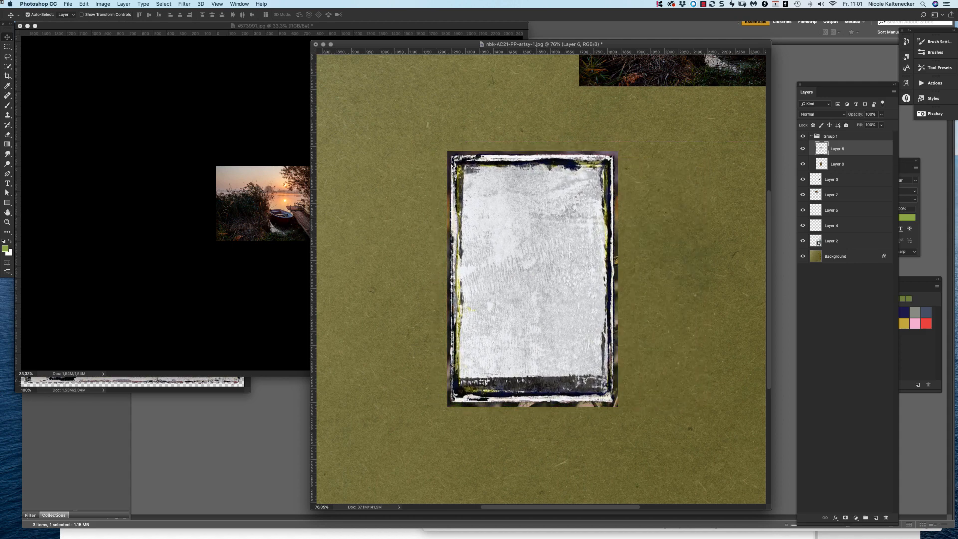
left_click(823, 114)
left_click(818, 135)
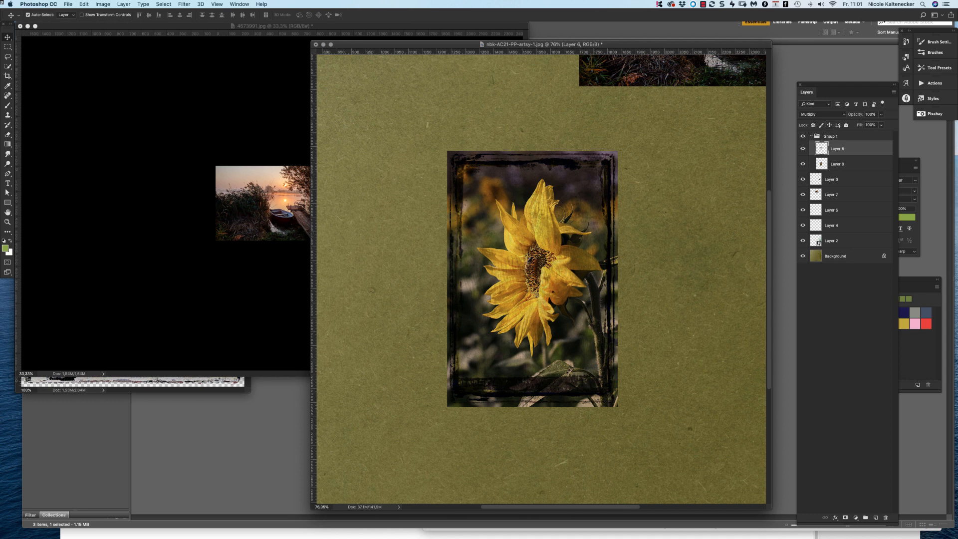
Try the Color Burn, Linear Burn and Lighten blending modes on the frame overlay
left_click(822, 114)
left_click(819, 122)
left_click(822, 114)
left_click(818, 119)
left_click(822, 114)
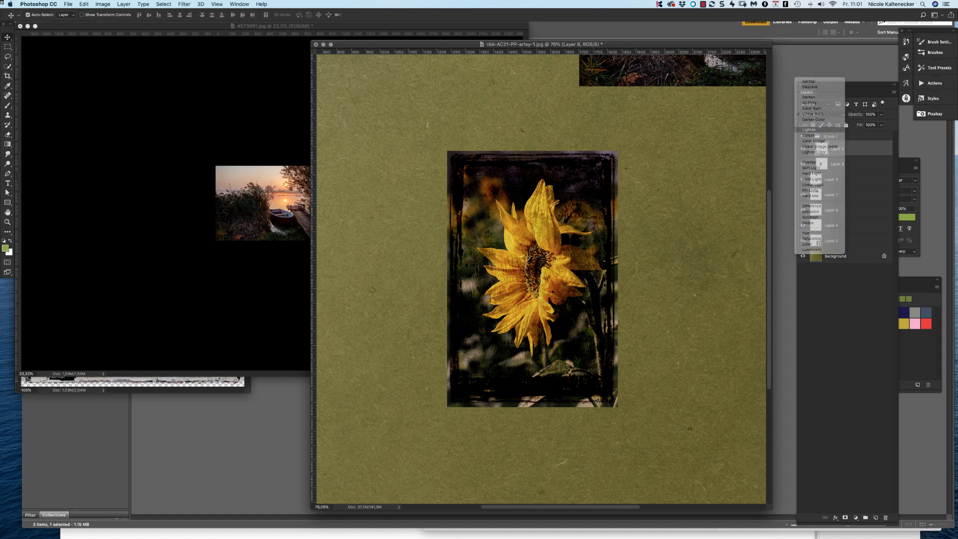
left_click(809, 130)
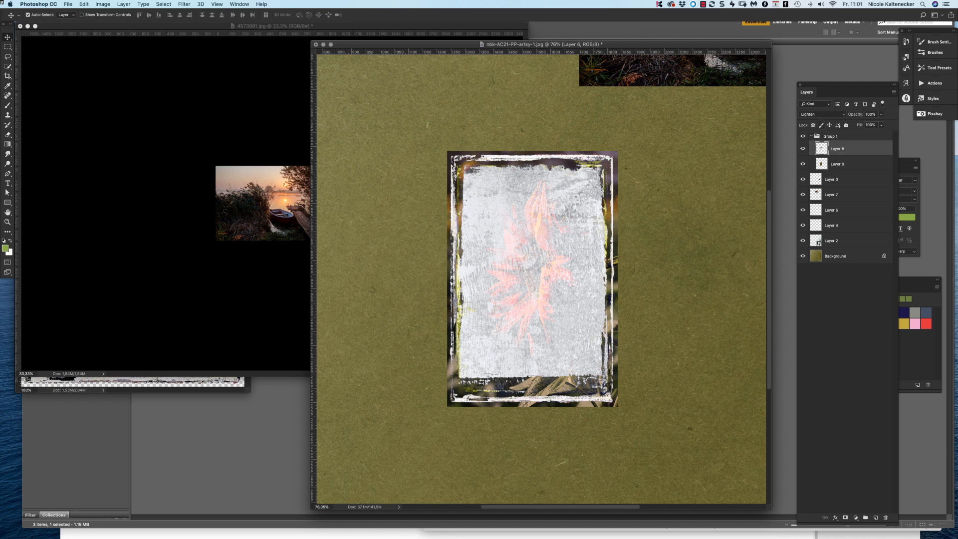
Select the frame overlay and sunflower photo together and move them slightly down and to the right on the paper
left_click_drag(664, 207, 487, 336)
mouse_move(573, 286)
left_mouse_down()
mouse_move(581, 302)
mouse_move(585, 295)
left_mouse_up()
left_click_drag(554, 268, 552, 267)
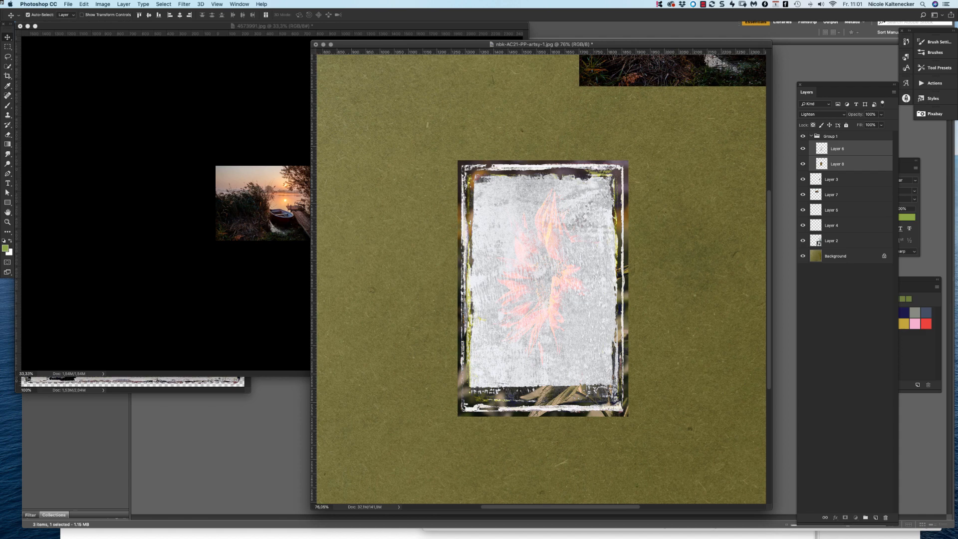
Try the Screen, Color Dodge and Linear Dodge (Add) blending modes on the frame overlay layer alone
left_click(849, 148)
left_click(822, 114)
left_click(819, 121)
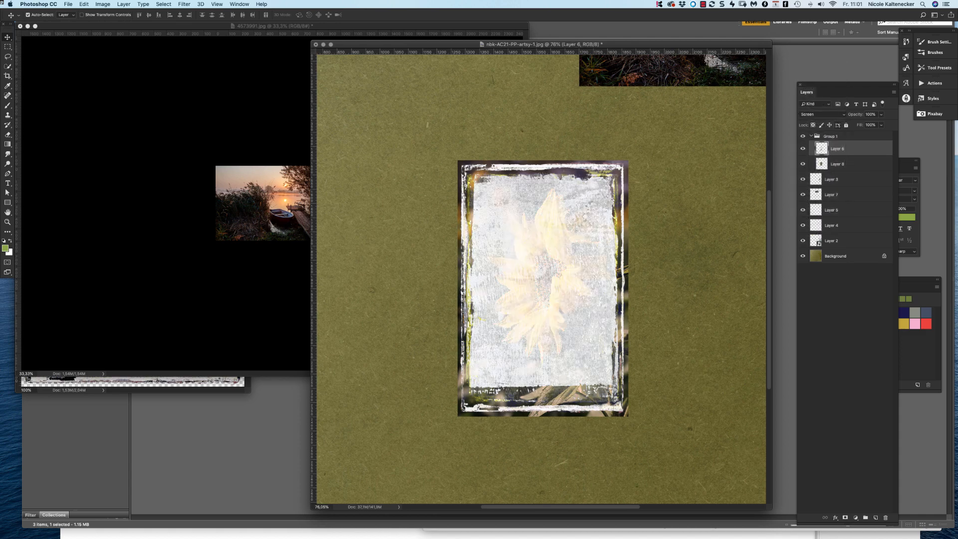
left_click(822, 114)
left_click(819, 121)
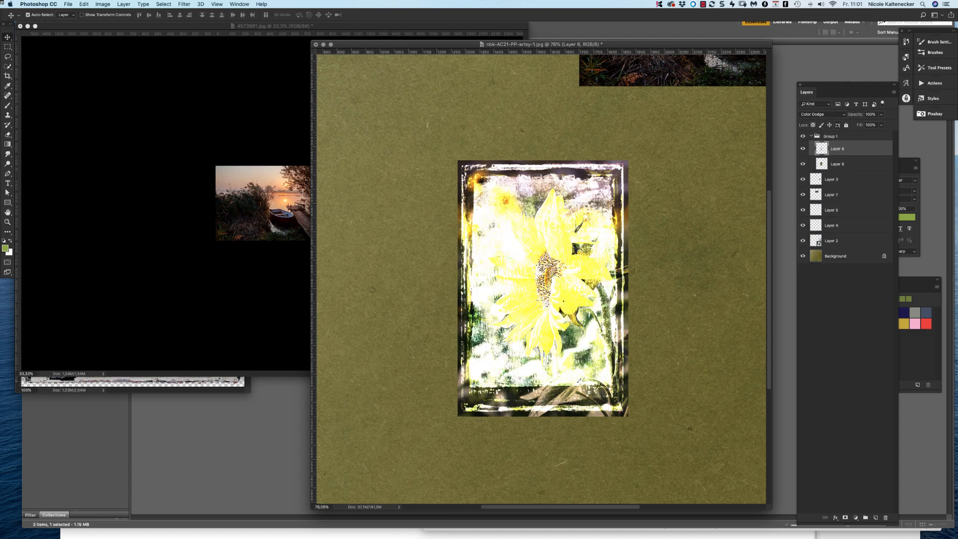
left_click(822, 114)
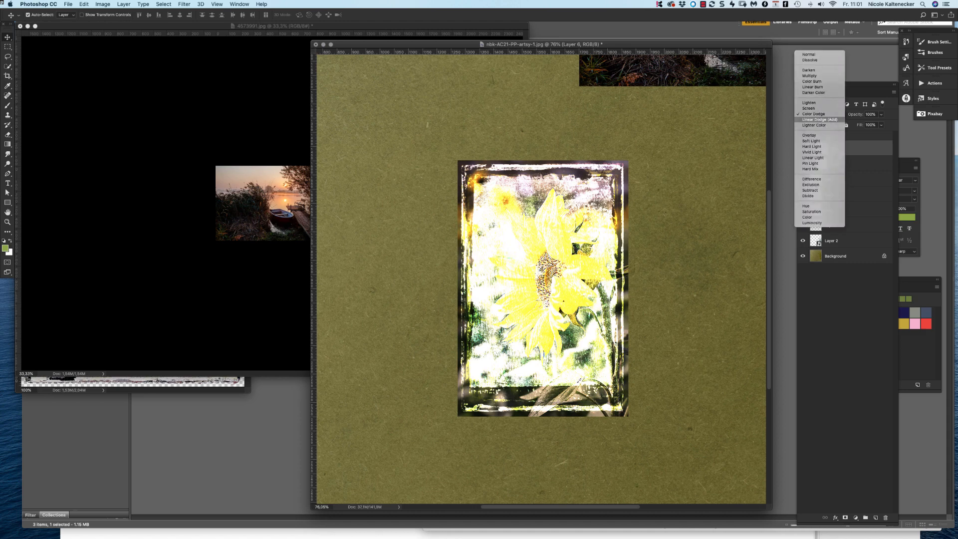
left_click(819, 120)
Set the frame overlay's blending mode to Overlay and move it together with the sunflower photo down and to the left
left_click(822, 115)
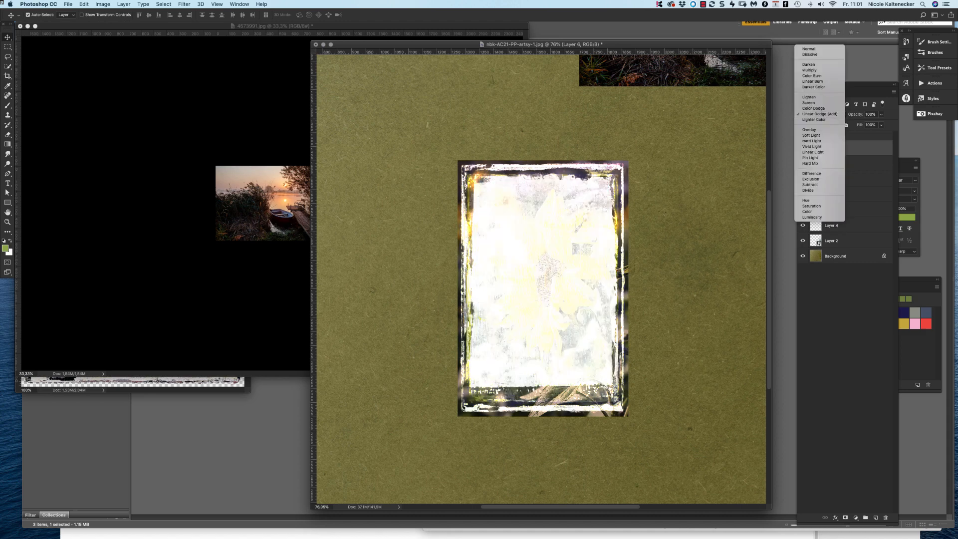
left_click(819, 129)
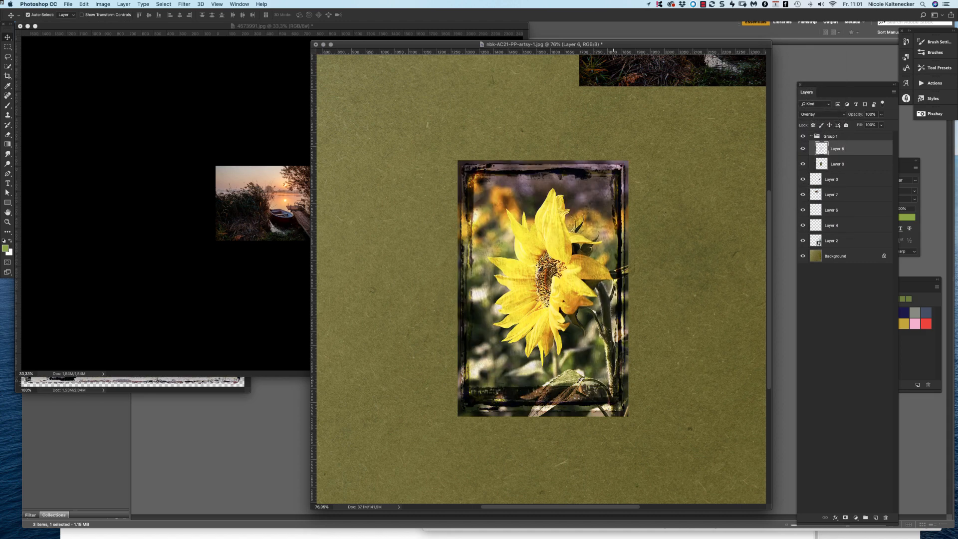
left_click_drag(666, 236, 434, 369)
left_click_drag(554, 333, 520, 362)
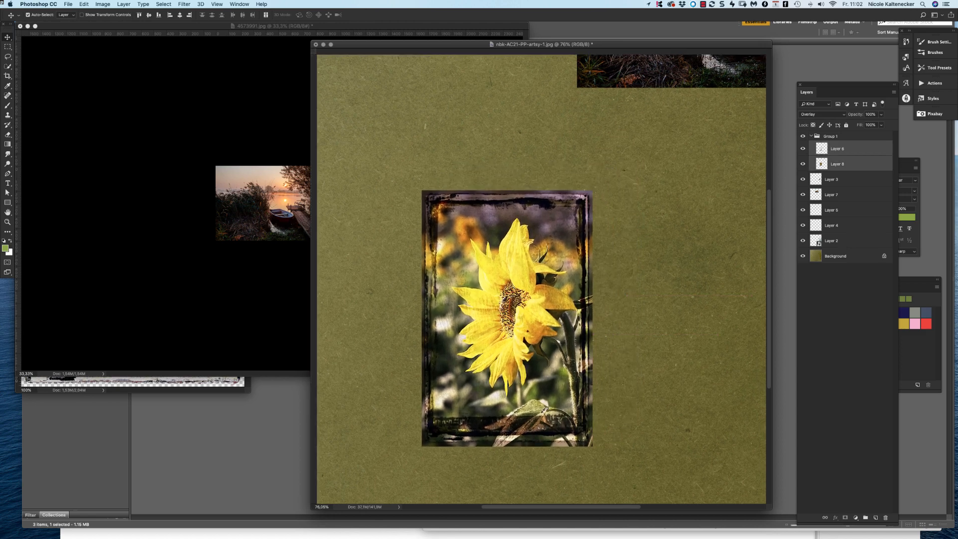
Close the source files of the lake sunset photo and the 2x3 frame overlay without saving
scroll(520, 363, "up", 8)
scroll(424, 320, "down", 5)
scroll(329, 283, "up", 7)
left_click(293, 277)
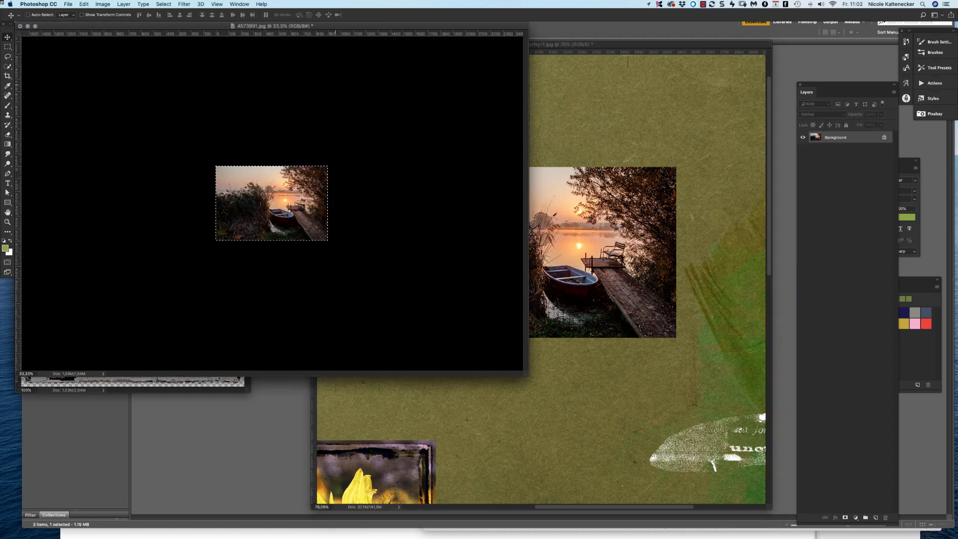
key("super+w")
left_click(453, 173)
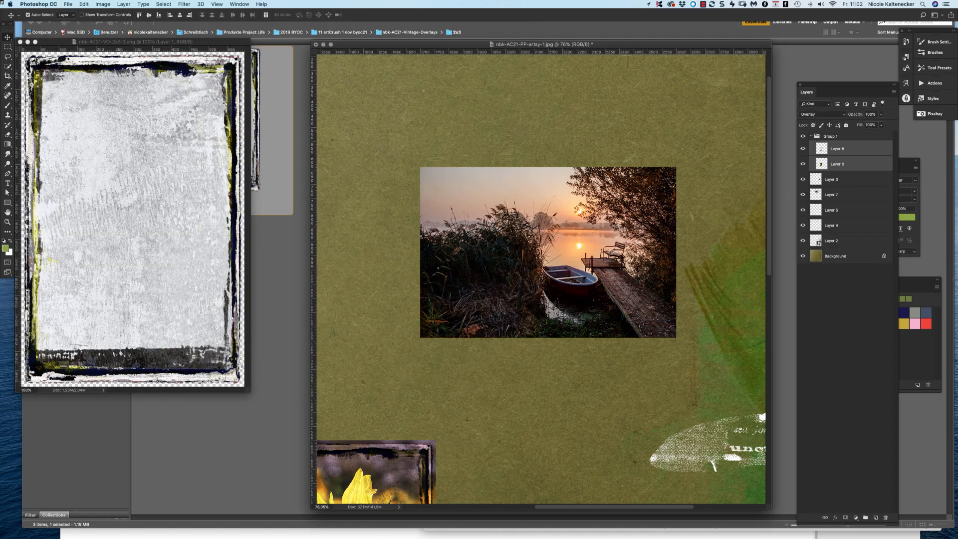
left_click(210, 279)
key("super+w")
left_click(210, 280)
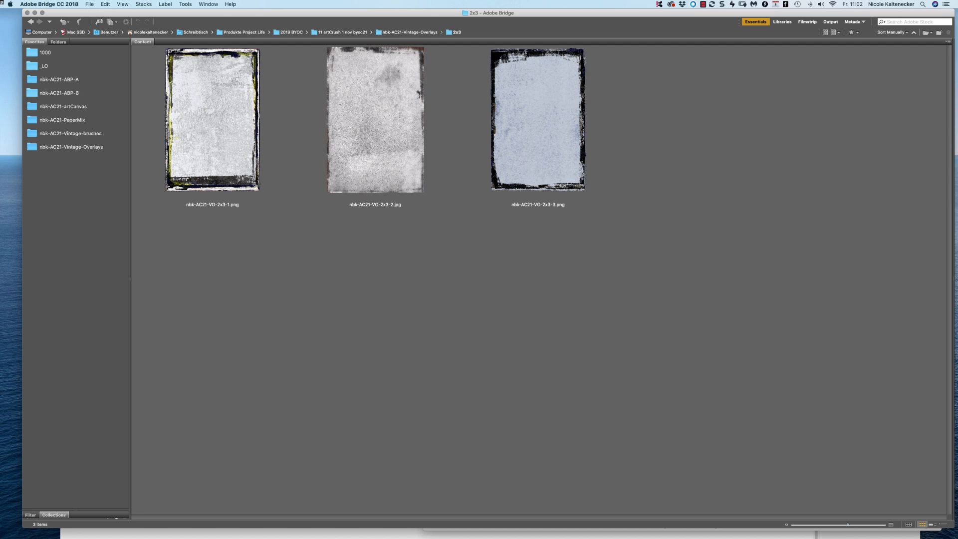
In Adobe Bridge, browse to the 3x2 folder of nbk-AC21-Vintage-Overlays and open nbk-AC21-VO-3x2-1.jpg in Photoshop
left_click(71, 147)
double_click(375, 145)
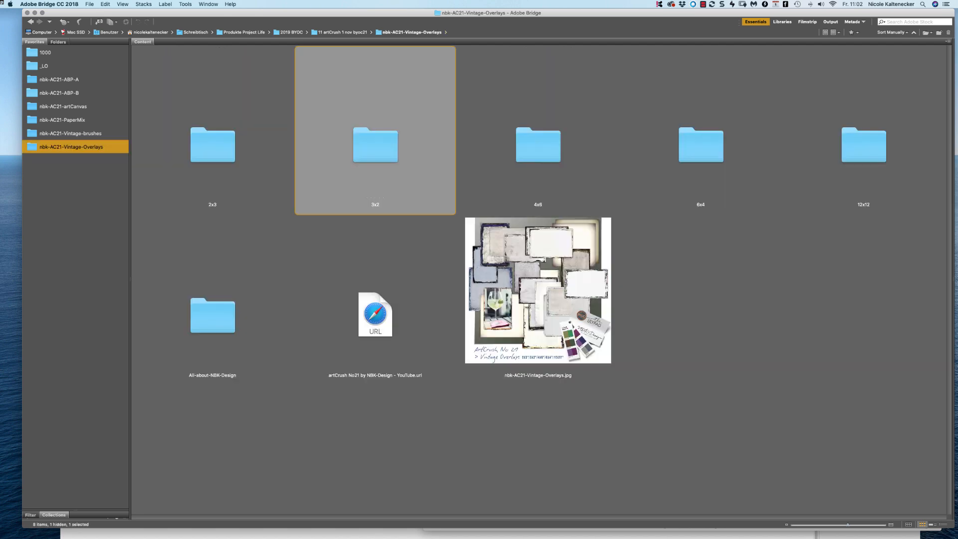
double_click(212, 140)
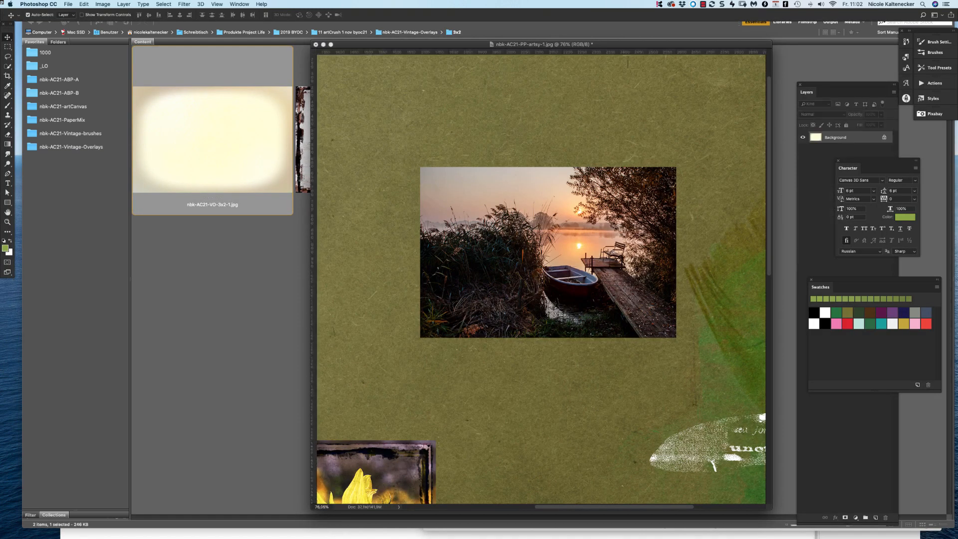
Place the cream vignette overlay exactly over the lake sunset photo and move its layer directly above the photo's layer
left_click_drag(339, 206, 581, 219)
left_click(823, 115)
left_click_drag(838, 148, 841, 202)
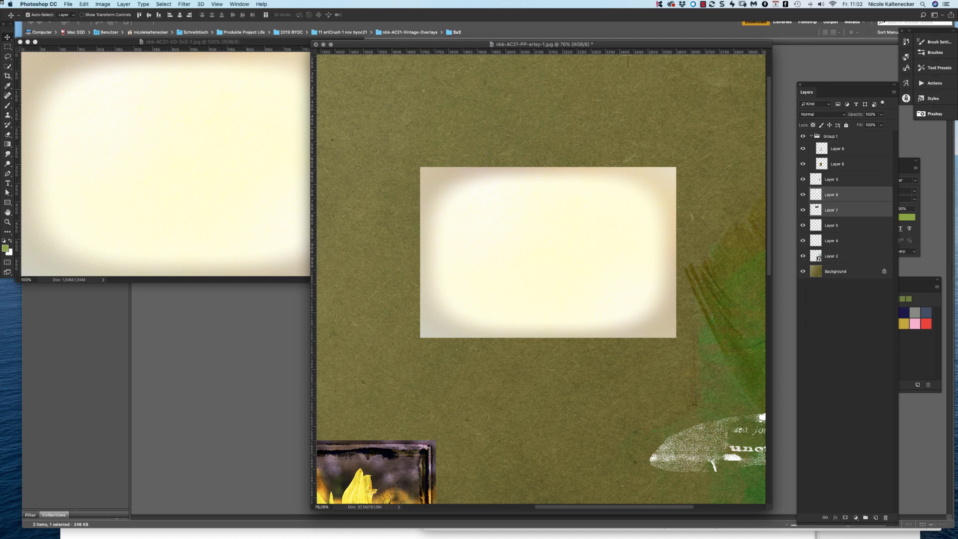
Group the cream overlay and lake photo layers and expand the new group
right_click(858, 211)
key("Escape")
mouse_move(887, 28)
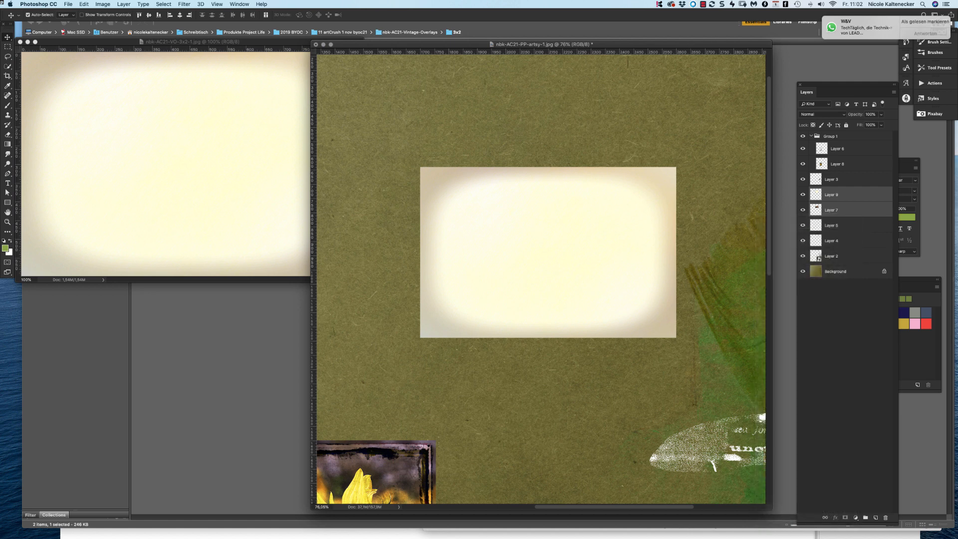
left_click(925, 22)
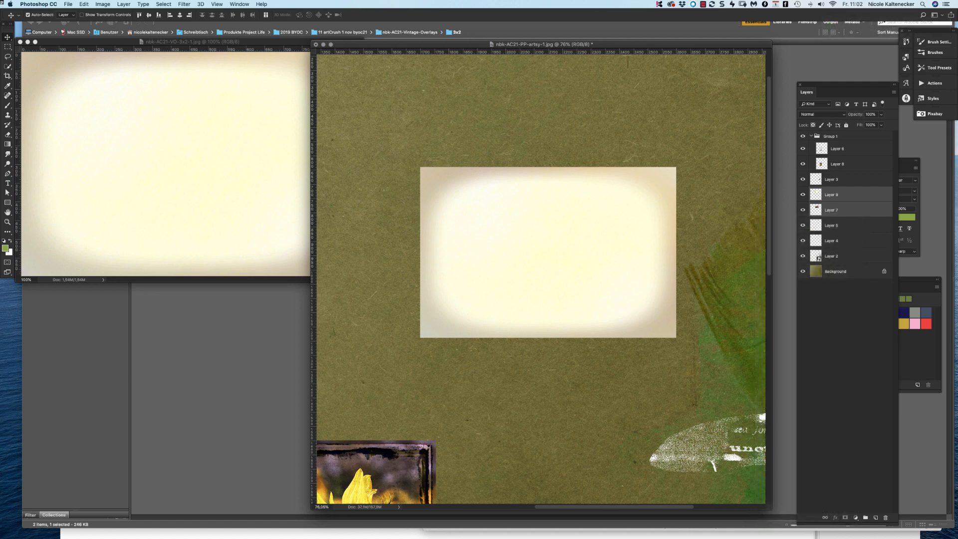
key("super+g")
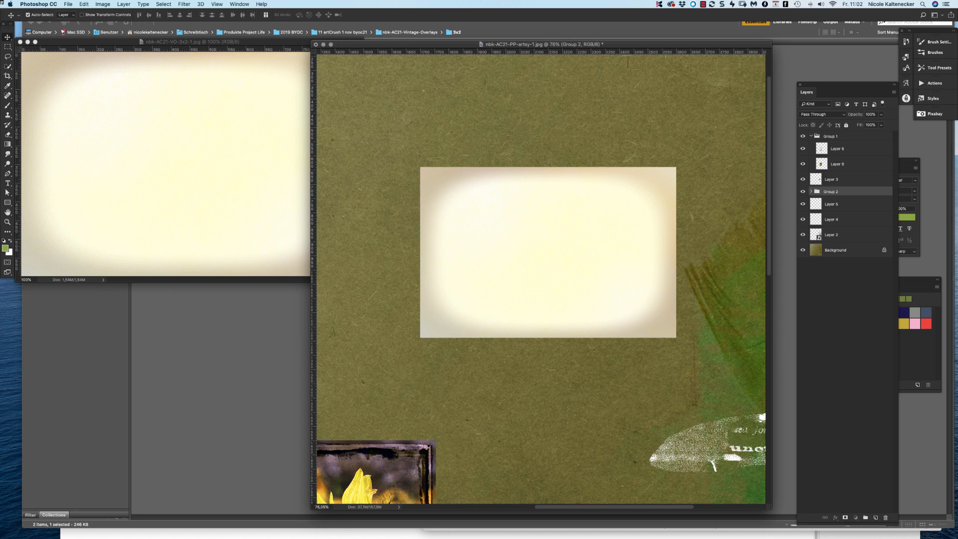
left_click(812, 192)
Select only the cream overlay layer in the new group and set its blending mode to Multiply
left_click(838, 220)
left_click(838, 204)
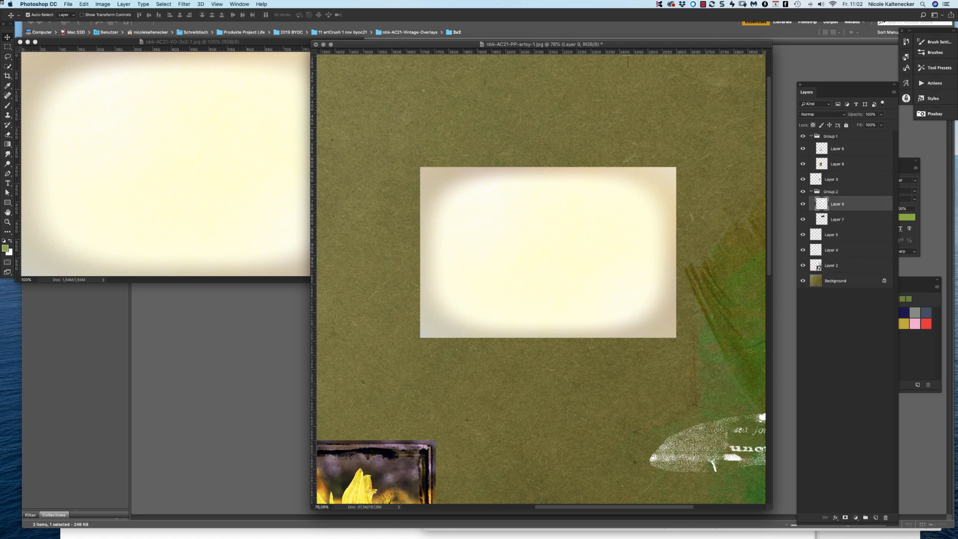
left_click(836, 518)
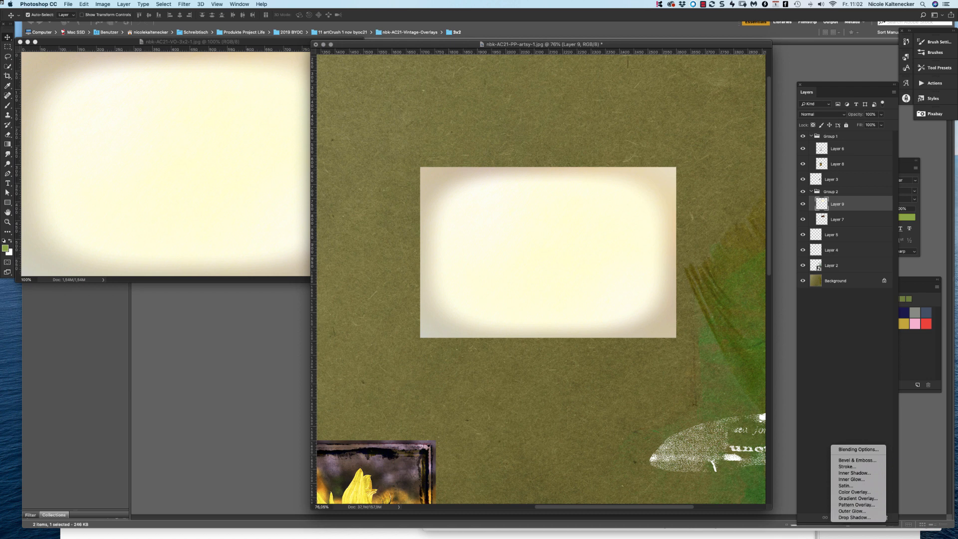
key("Escape")
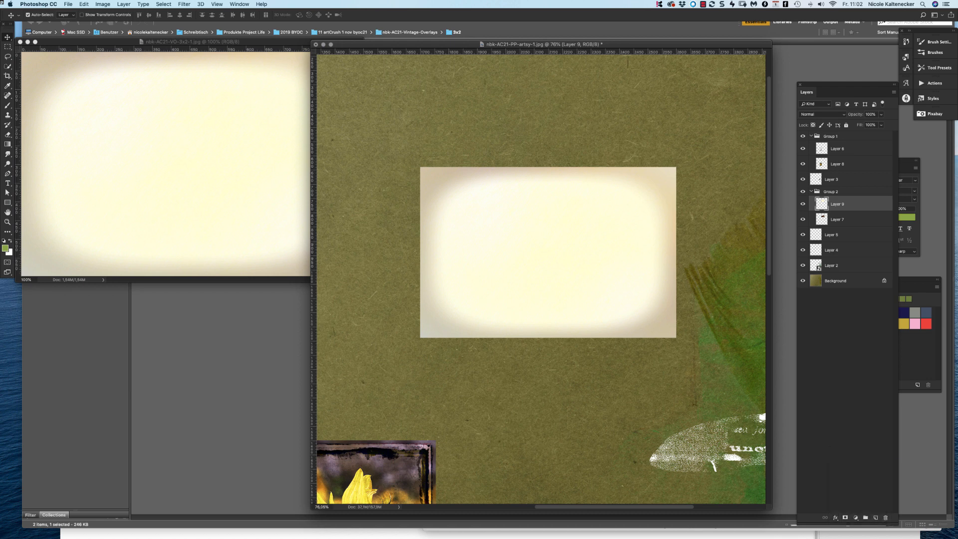
left_click(823, 114)
left_click(819, 135)
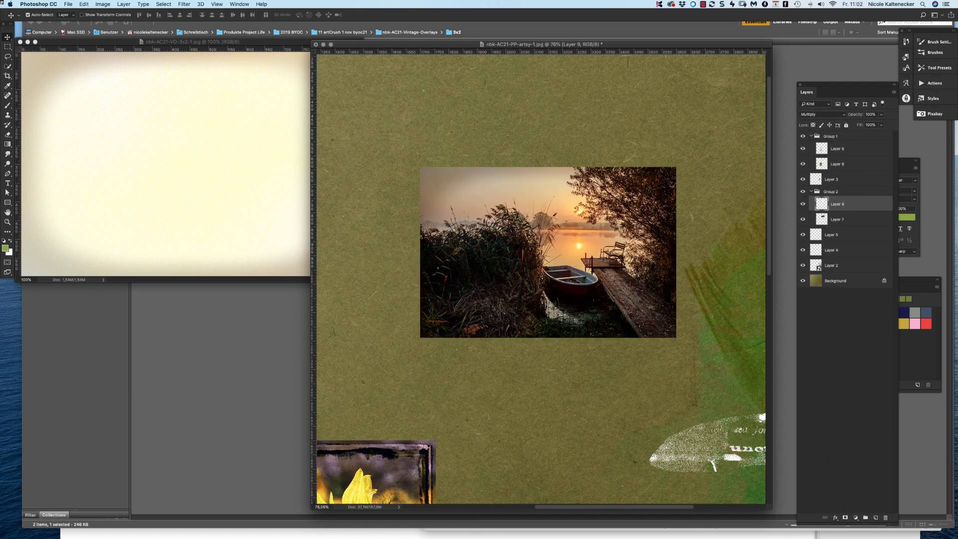
Hide and show the Multiply overlay repeatedly to compare its effect on the lake photo
left_click(803, 204)
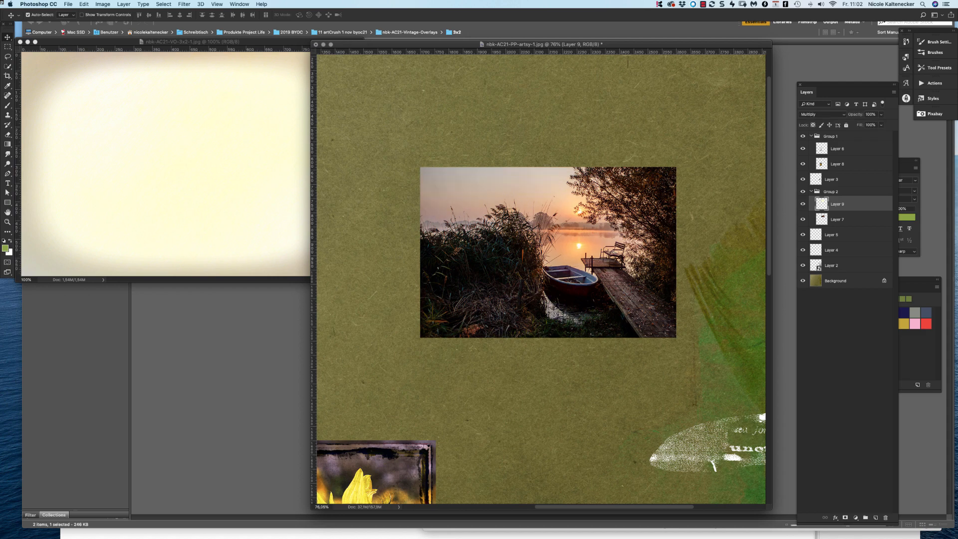
left_click(804, 205)
left_click(804, 204)
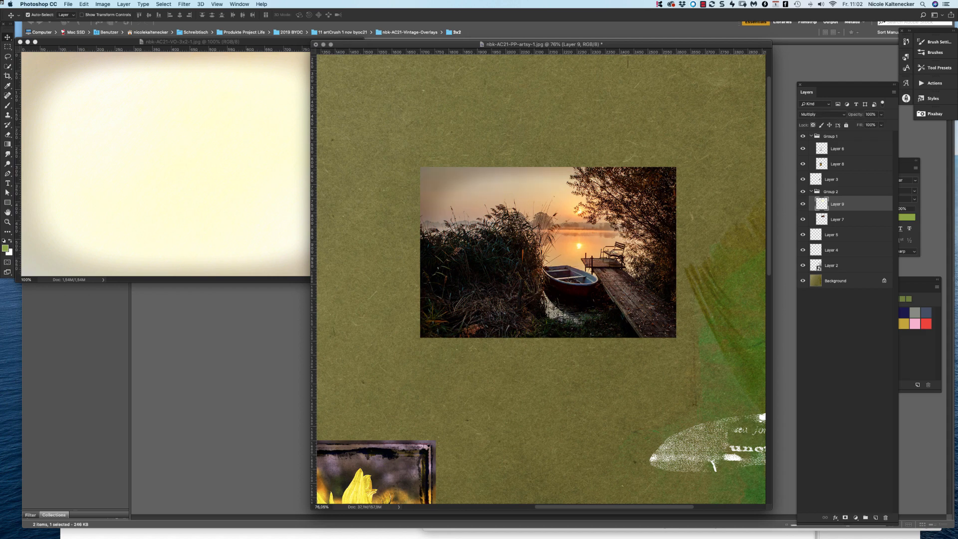
left_click(803, 204)
left_click(803, 204)
left_click(803, 204)
left_click(803, 204)
Set the cream overlay's blending mode to Linear Burn and toggle its visibility to compare the effect
left_click(823, 115)
left_click(821, 125)
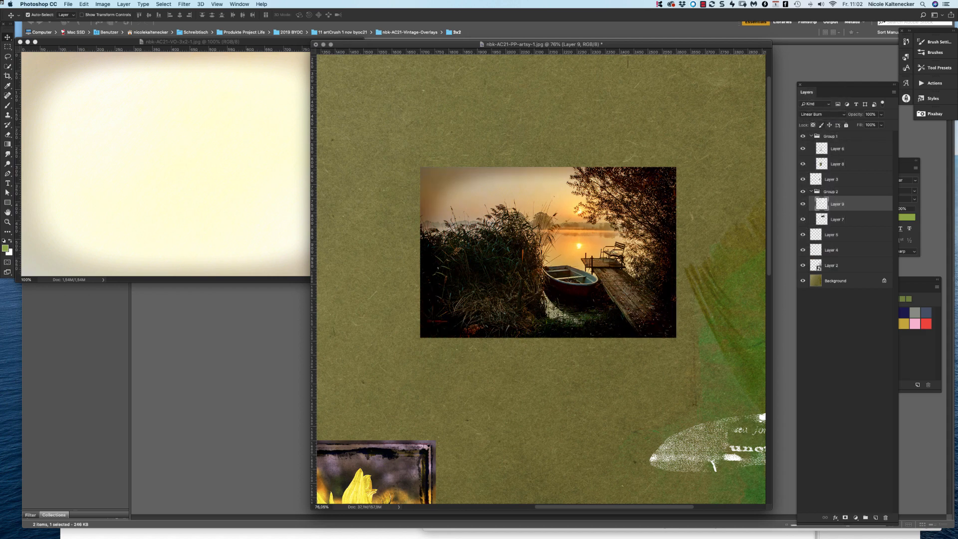
left_click(803, 204)
left_click(803, 204)
left_click(803, 204)
Examine the source overlay file, then compare the lake photo with and without the Linear Burn overlay
left_click(208, 148)
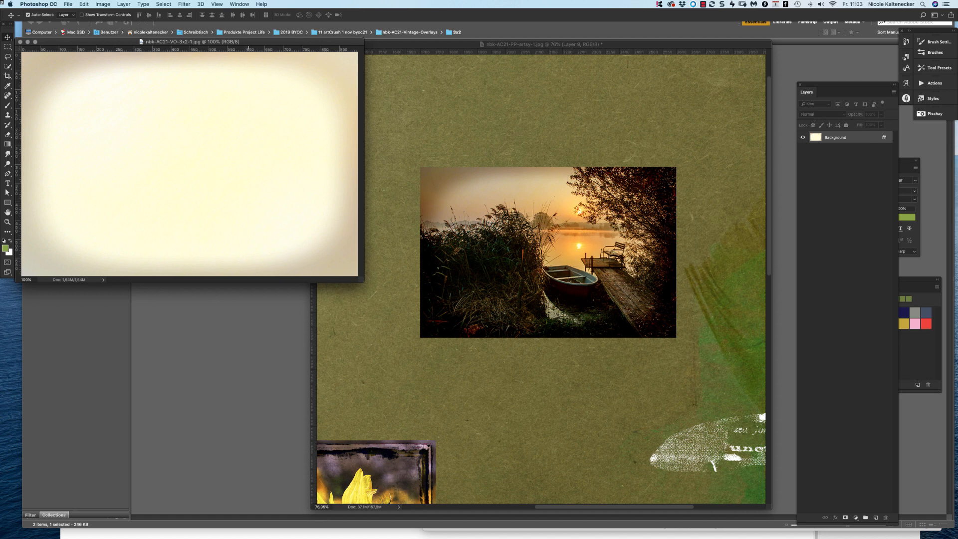
left_click_drag(273, 42, 281, 55)
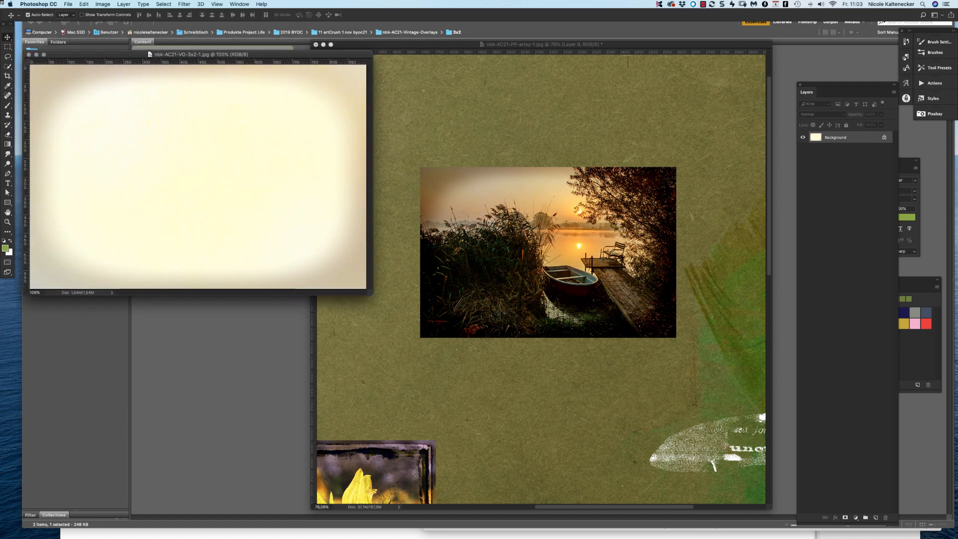
left_click(631, 256)
left_click(803, 204)
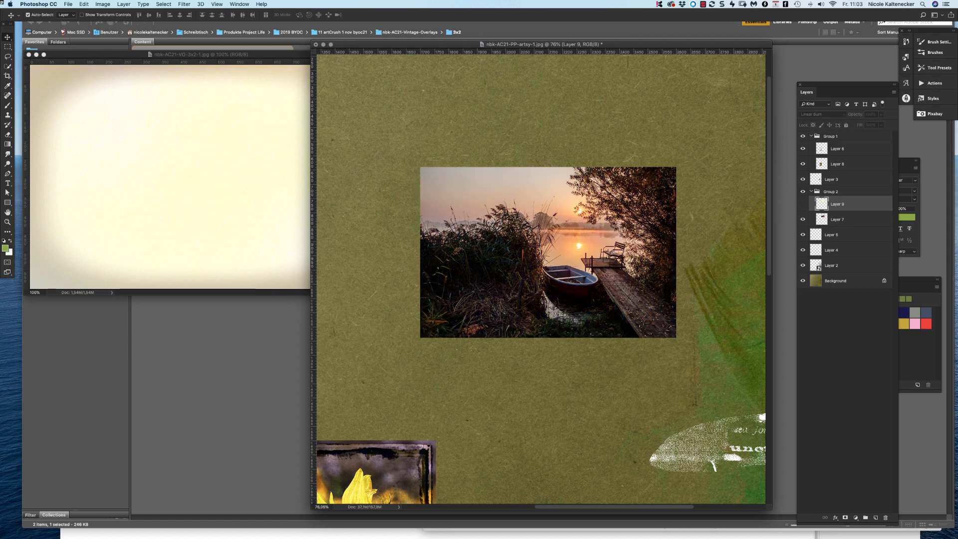
left_click(804, 204)
left_click(803, 204)
left_click(804, 205)
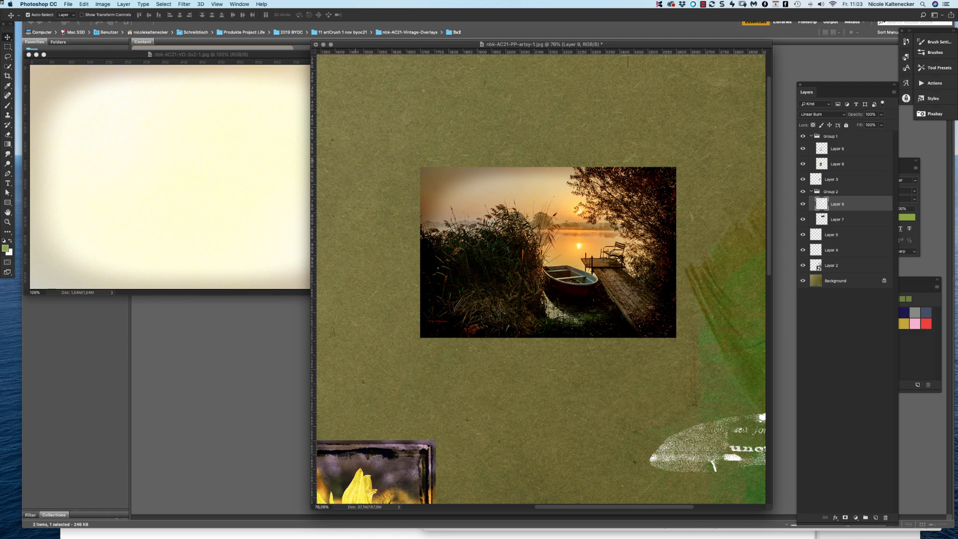
Test the cream overlay with Hue/Saturation at saturation -100 and +100, and reset the saturation to 0
left_click(124, 4)
mouse_move(102, 4)
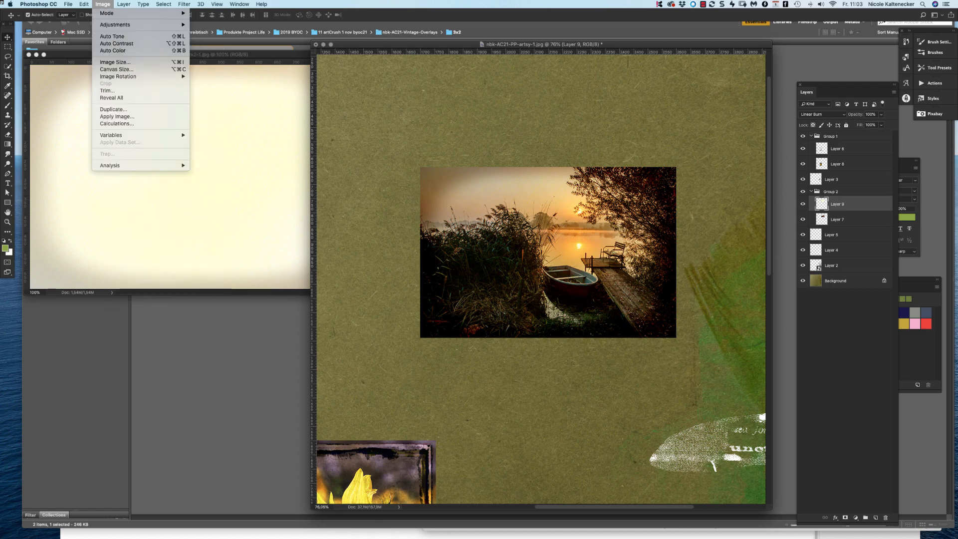
mouse_move(115, 25)
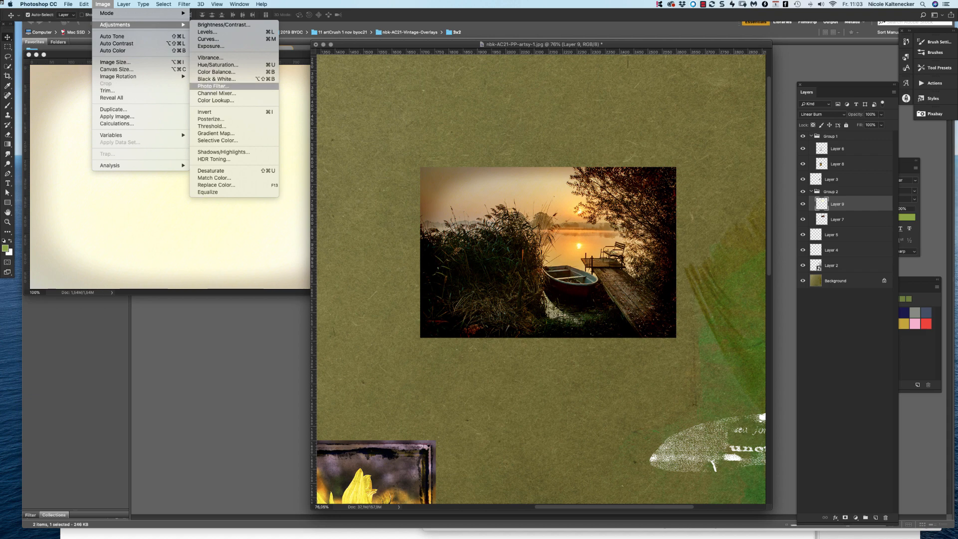
left_click(218, 64)
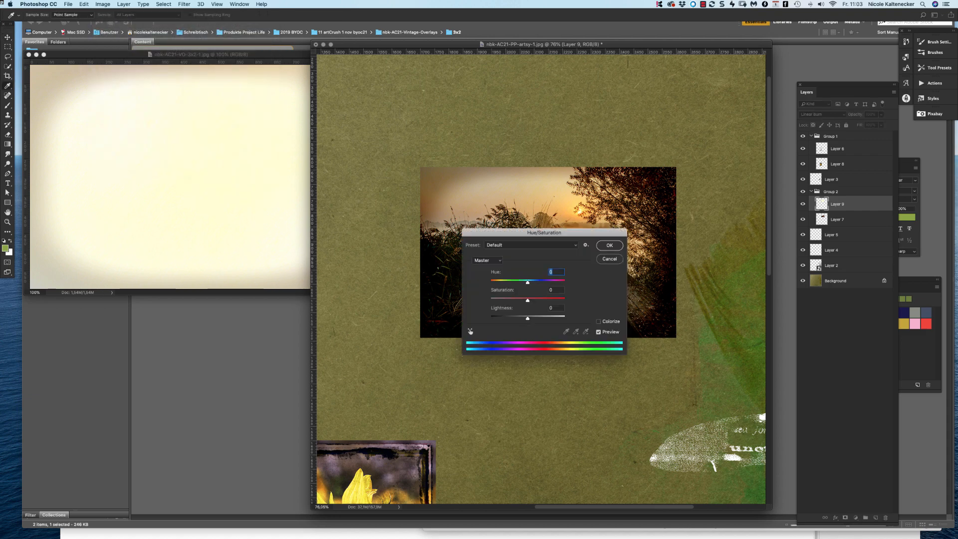
left_click_drag(544, 233, 577, 363)
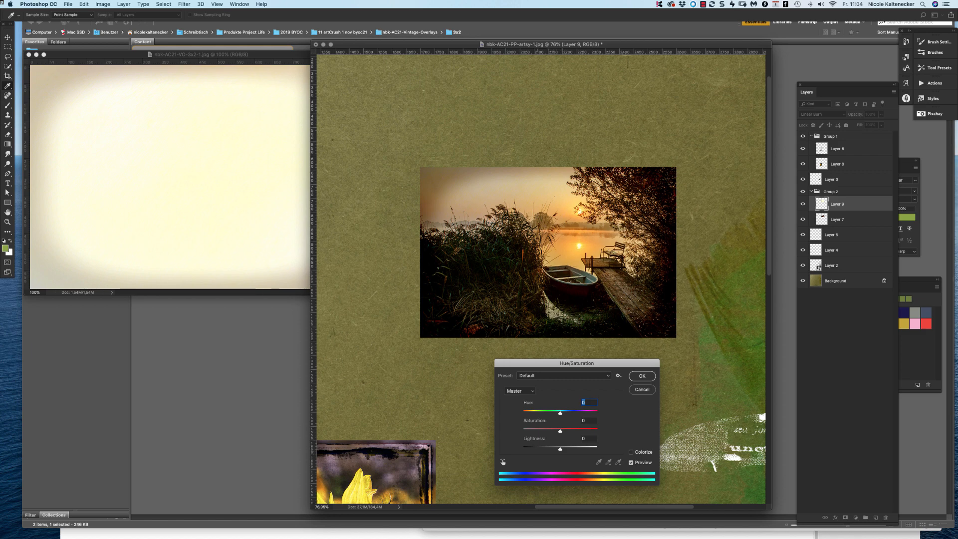
left_click_drag(561, 431, 508, 431)
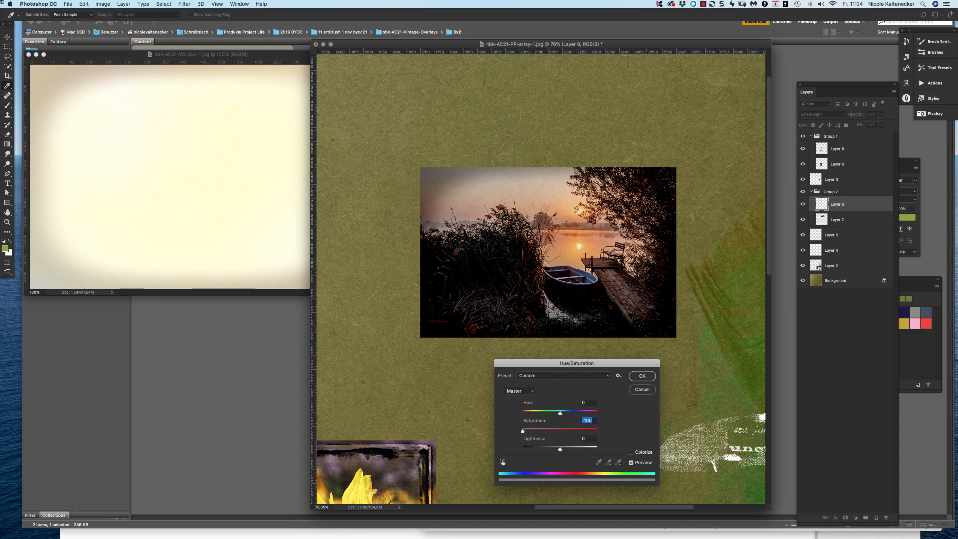
left_click_drag(523, 431, 599, 435)
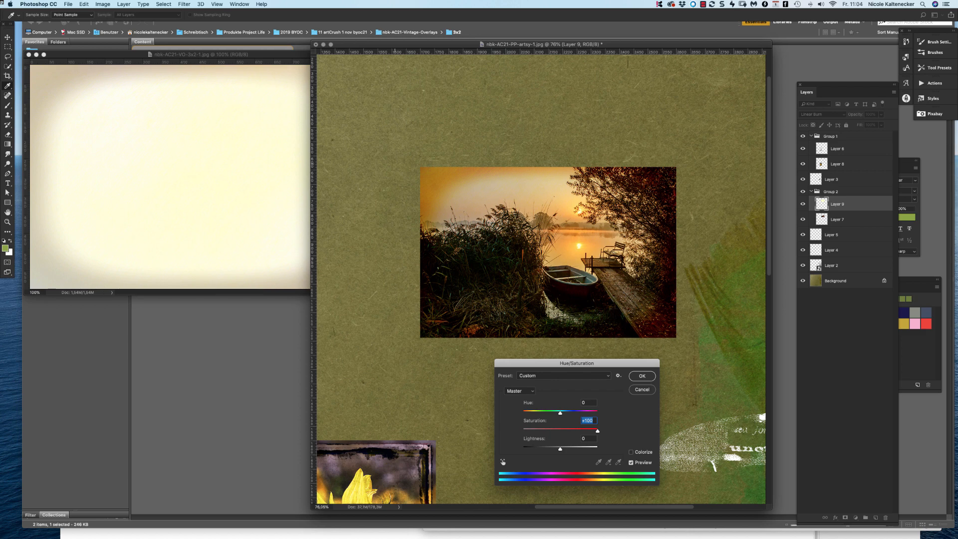
type("0")
Try hue -163, several saturation values up to +75 and lightness +63 on the cream overlay, and discard the adjustment
left_click_drag(561, 413, 525, 414)
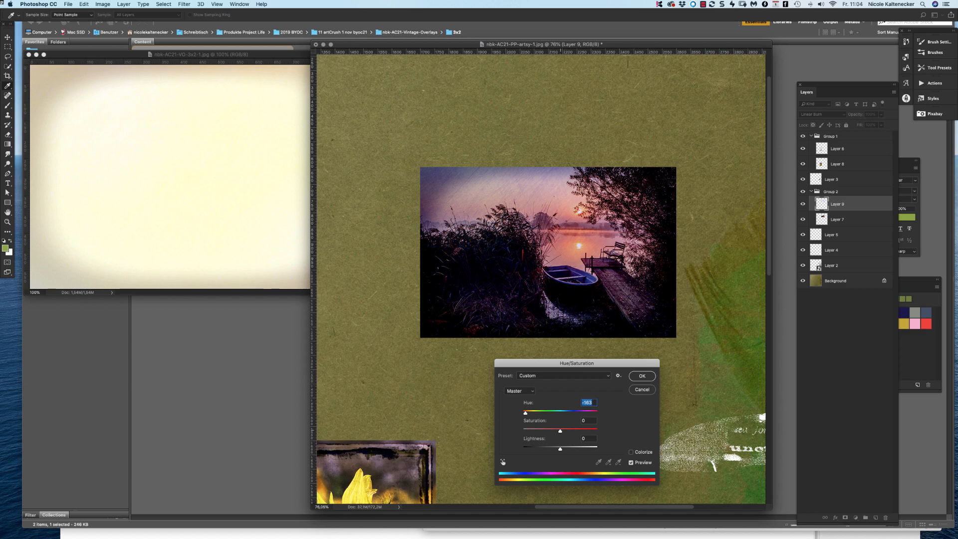
key("Tab")
type("45")
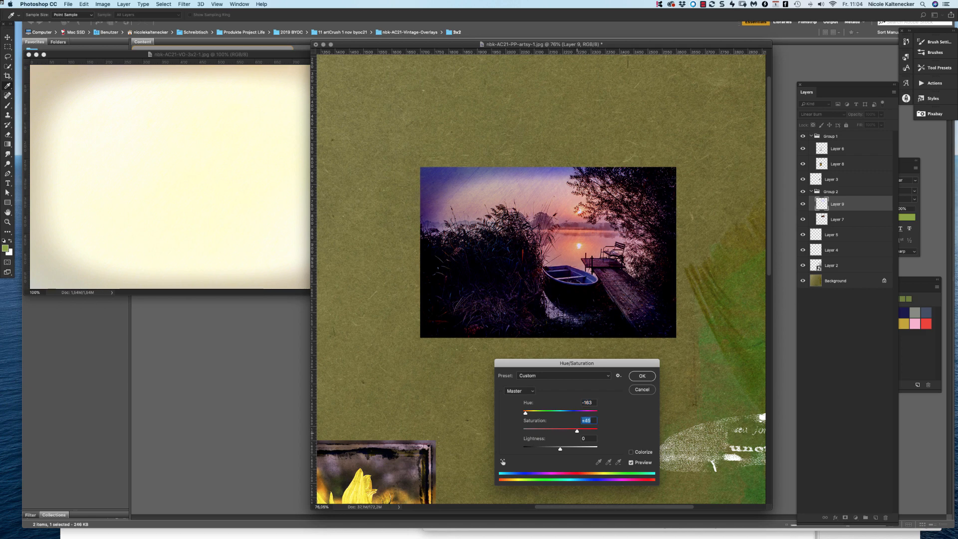
type("72")
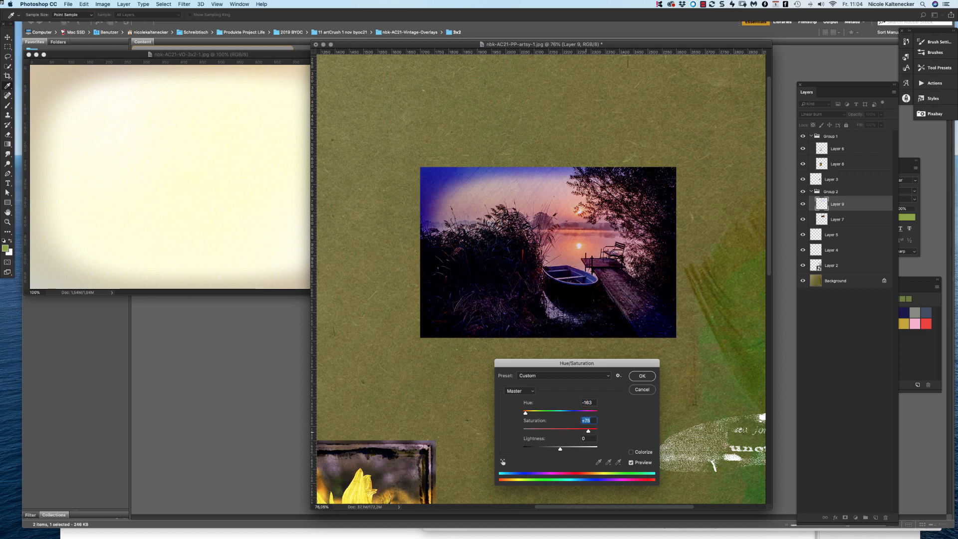
key("Tab")
type("49")
left_click_drag(579, 449, 583, 449)
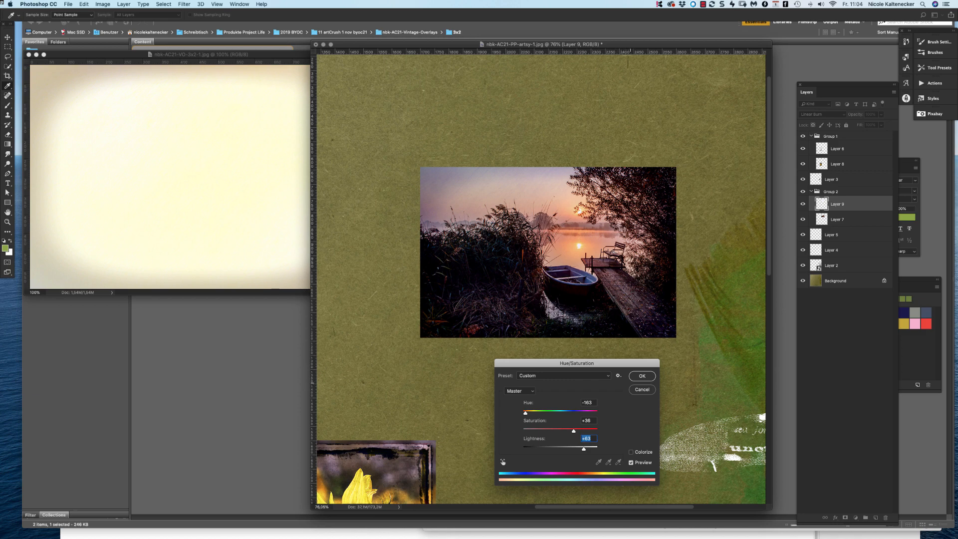
key("Escape")
Close the cream overlay source file and open nbk-AC21-VO-3x2-2.jpg from the 3x2 folder in Bridge
left_click(263, 267)
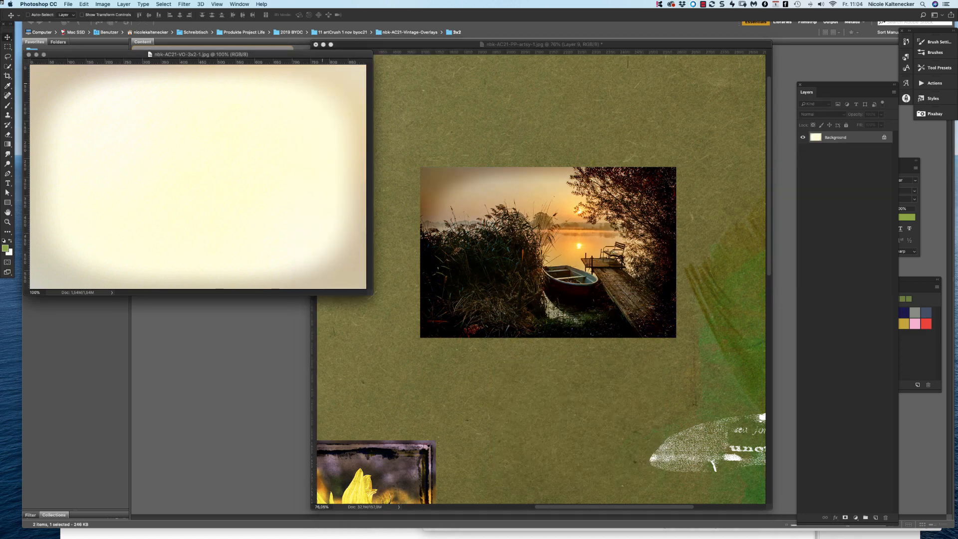
key("super+w")
left_click(263, 266)
double_click(374, 145)
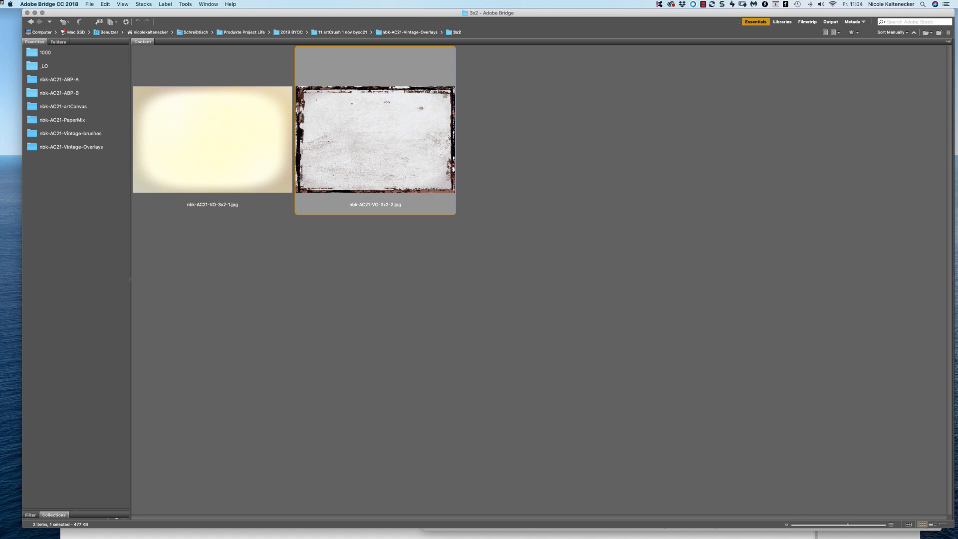
Place the grunge-framed overlay exactly over the lake photo and set its blending mode to Multiply
left_click_drag(224, 117, 386, 151)
left_click_drag(432, 190, 615, 279)
left_click_drag(849, 85, 835, 62)
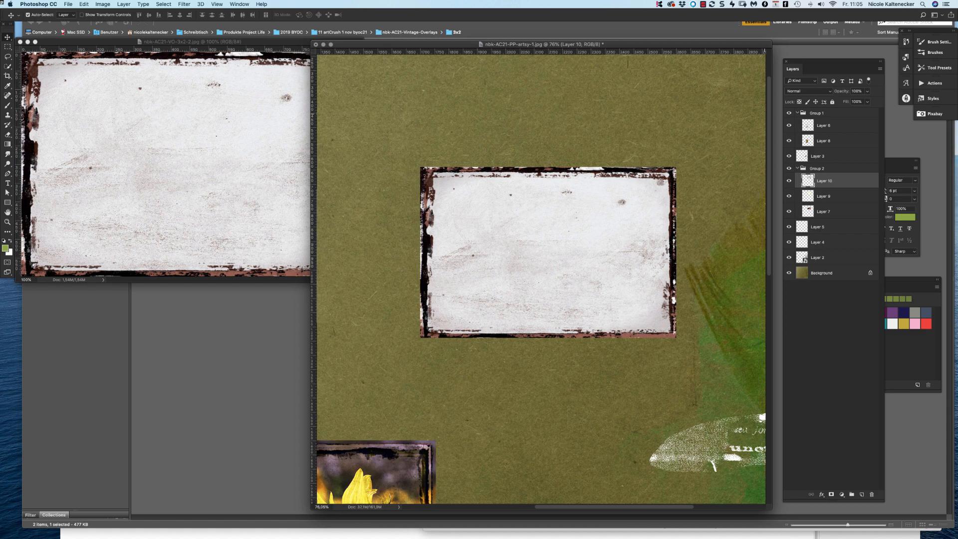
left_click(809, 90)
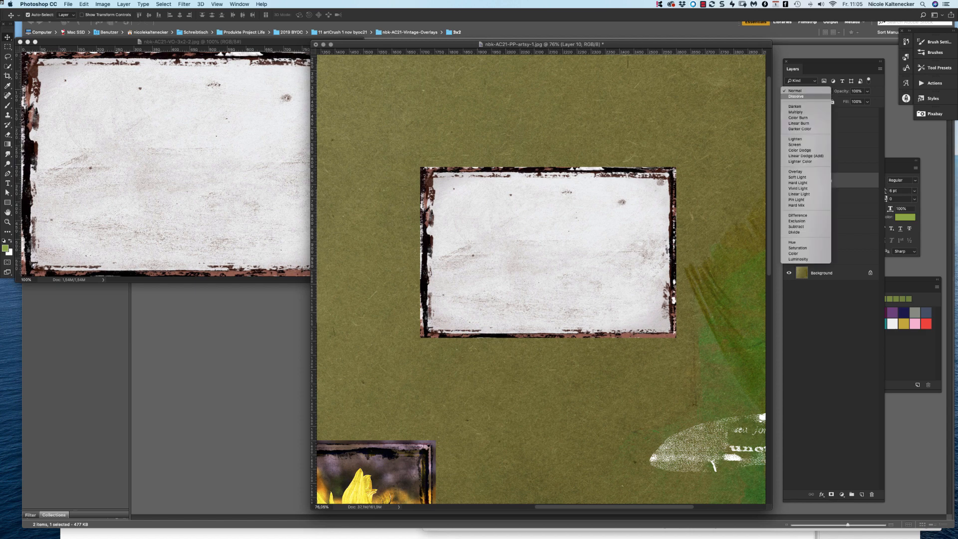
left_click(796, 112)
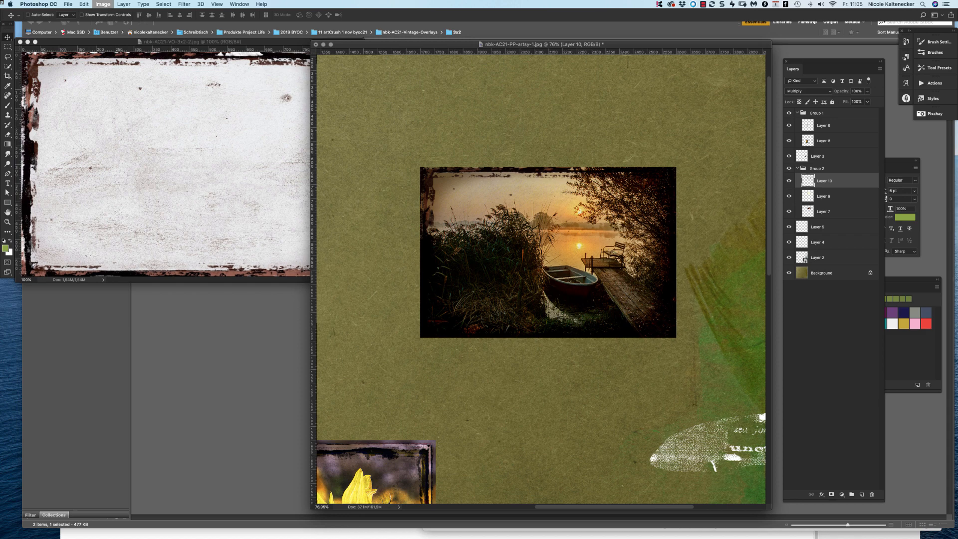
Invert the colors of the grunge-framed overlay and set its blending mode to Screen
key("super+i")
left_click(809, 91)
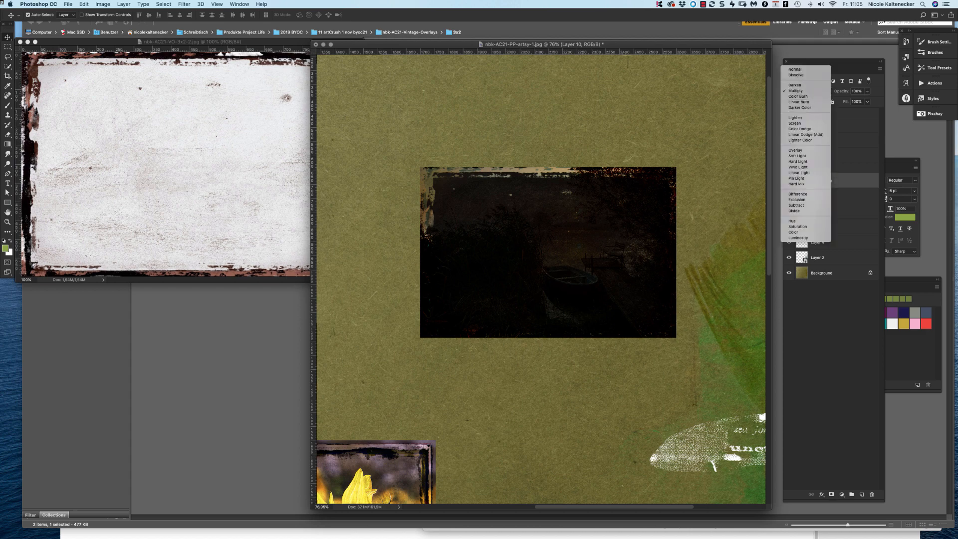
left_click(798, 118)
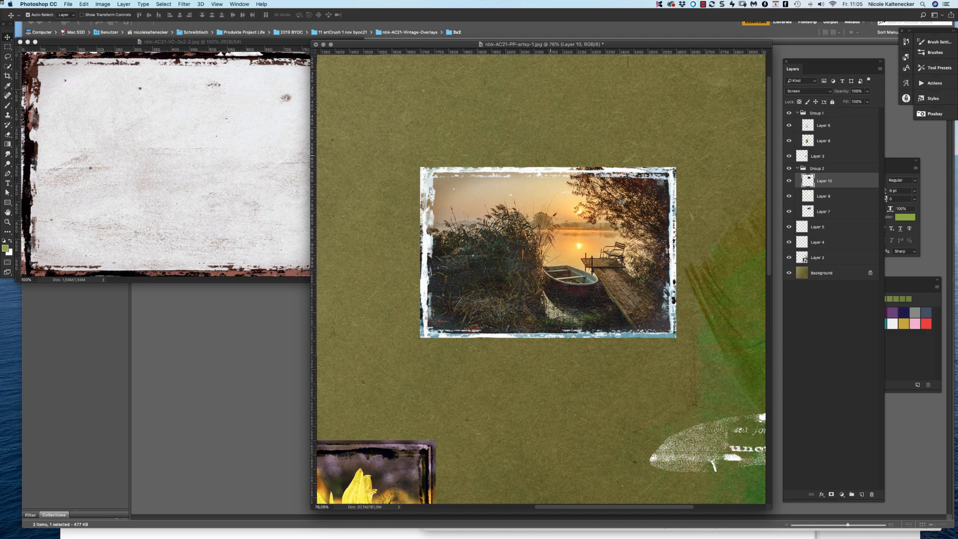
Invert the Screen overlay back and forth and view its source file to compare original and inverted colors
key("super")
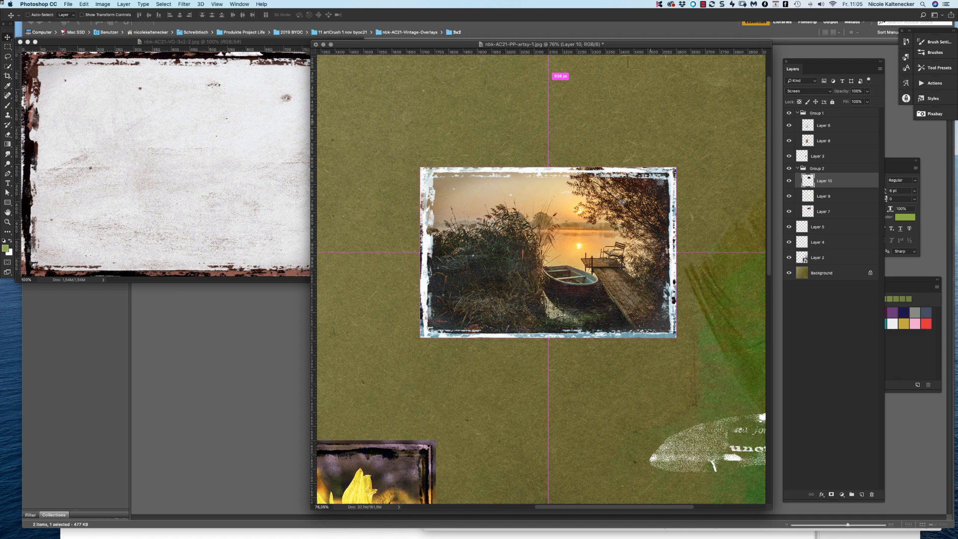
key("super+i")
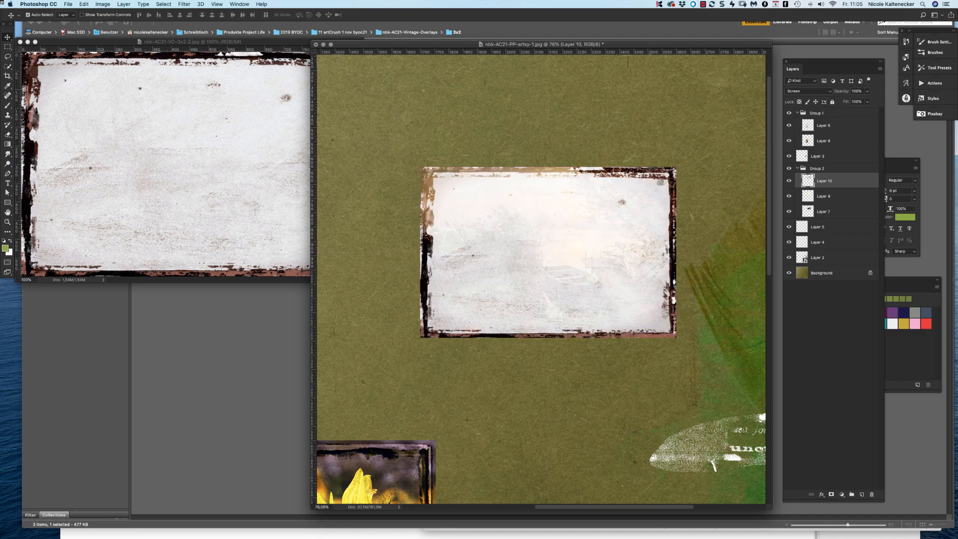
left_click(202, 130)
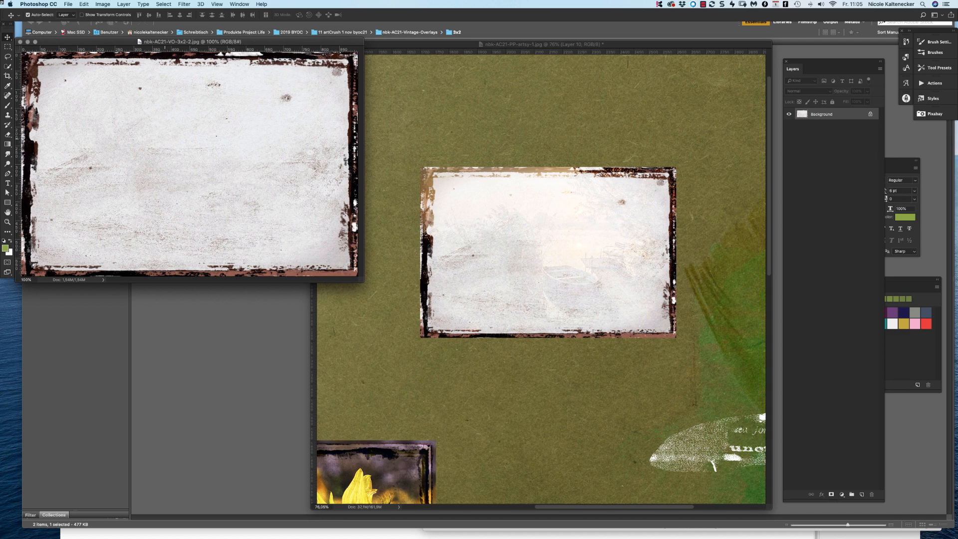
left_click(607, 194)
key("super+i")
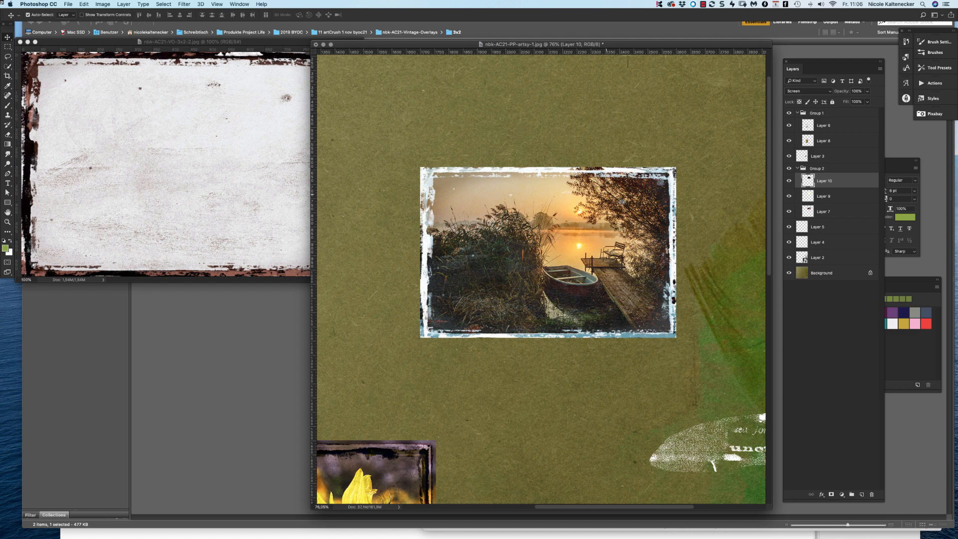
left_click(247, 115)
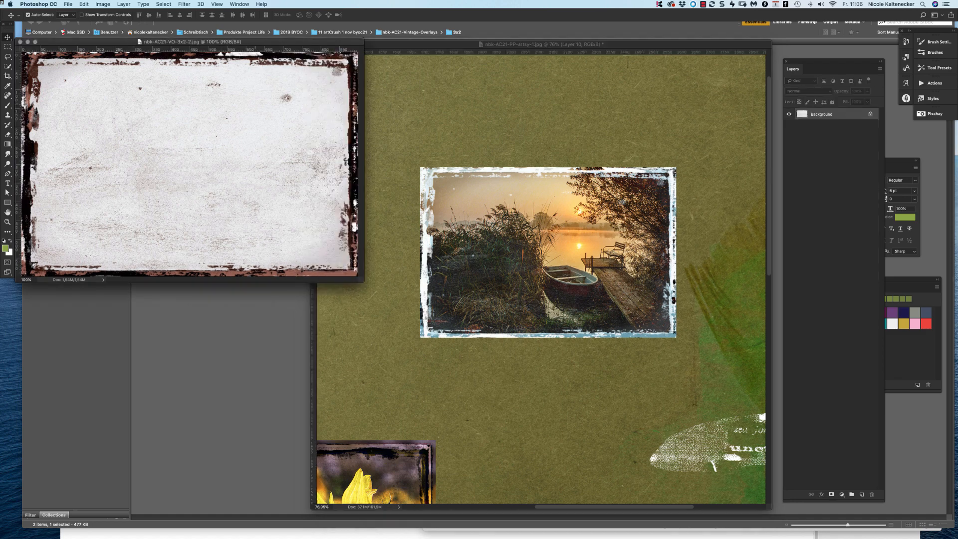
left_click(603, 147)
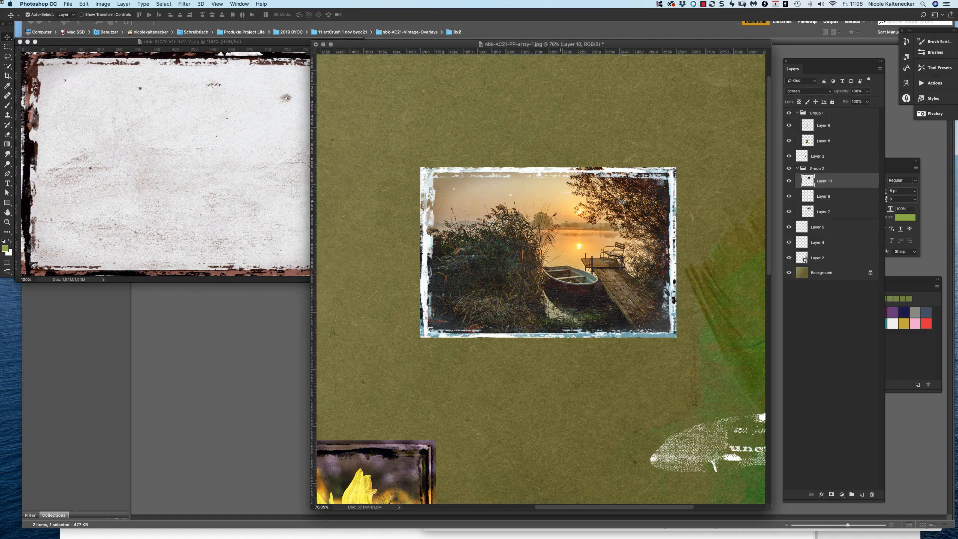
Close the framed overlay source file and open nbk-AC21-VO-4x6-1.jpg from the Vintage-Overlays 4x6 folder in Bridge
left_click(250, 124)
key("super+w")
left_click(228, 279)
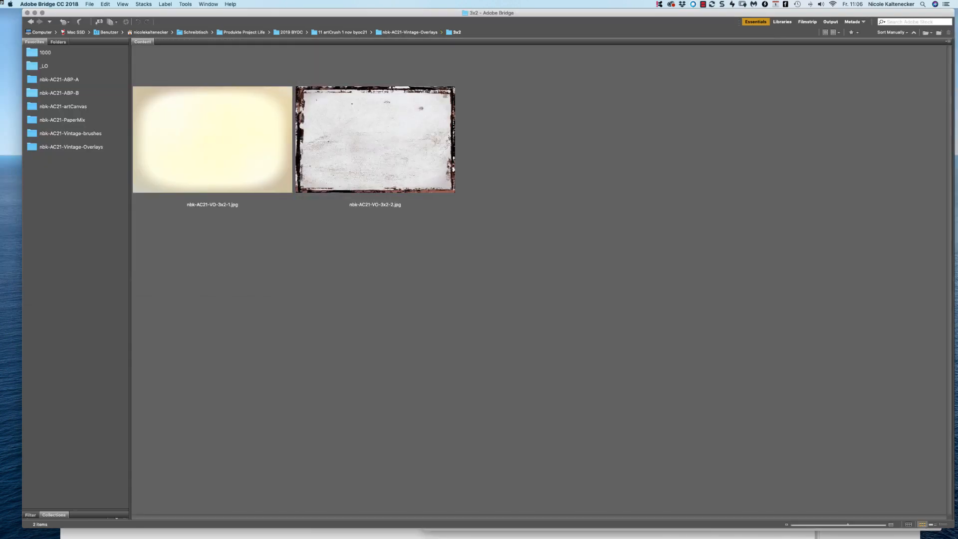
left_click(71, 146)
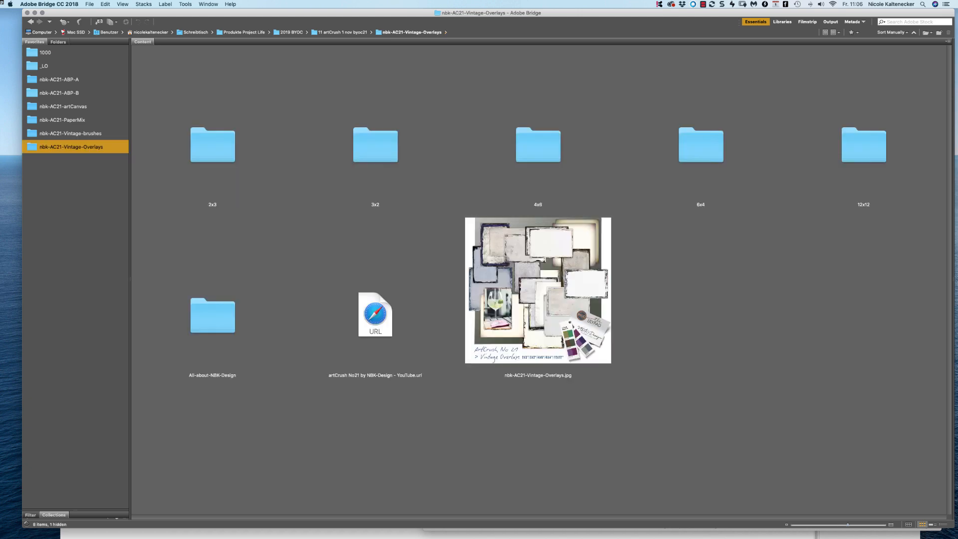
left_click(539, 145)
double_click(538, 145)
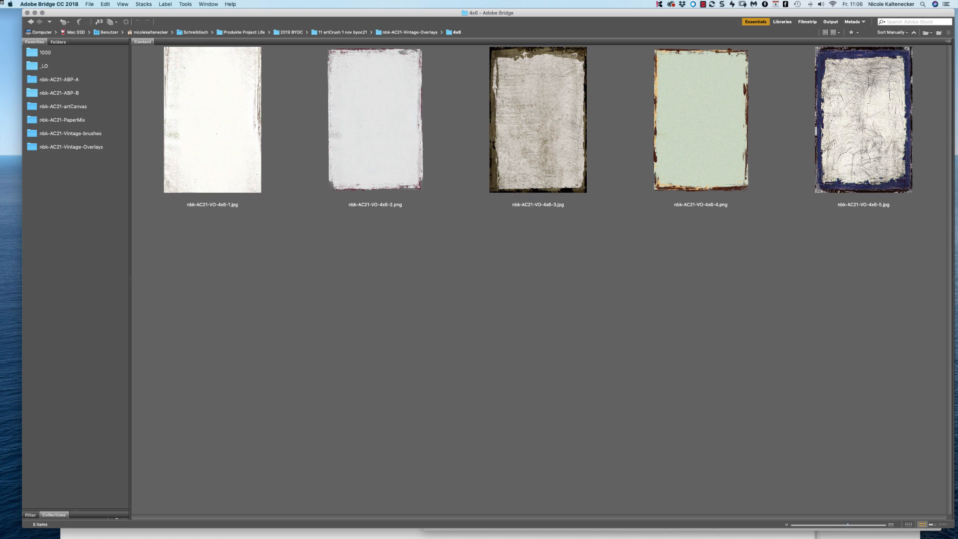
left_click(212, 120)
double_click(212, 120)
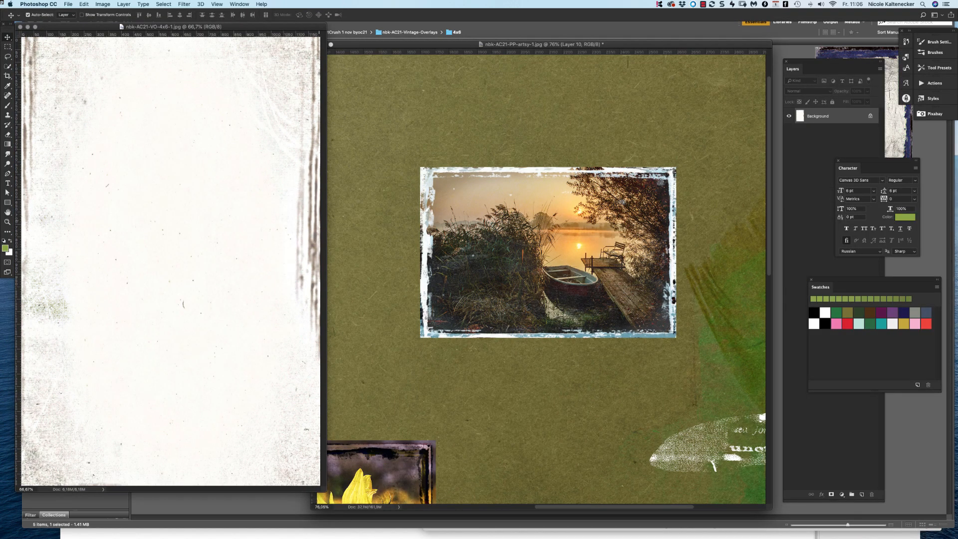
Copy the white 4x6 overlay into the artsy paper document and place it in the empty area beside the lake photo
left_click_drag(315, 272, 697, 276)
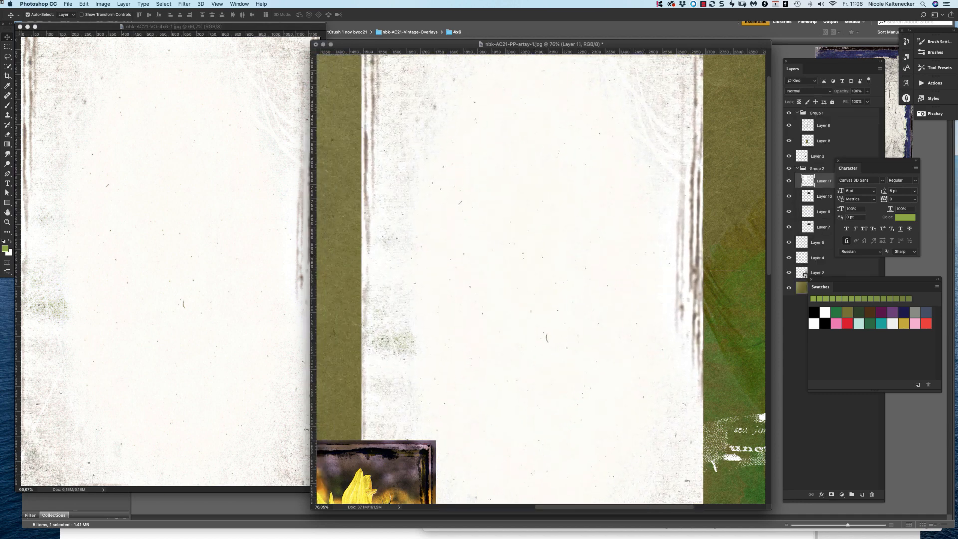
key("super+minus")
key("super+minus")
left_click_drag(489, 248, 265, 257)
Select both layers of the framed sunflower photo and link them
left_click(345, 351)
left_click_drag(397, 305, 335, 374)
left_click_drag(366, 386, 454, 357)
left_click(812, 494)
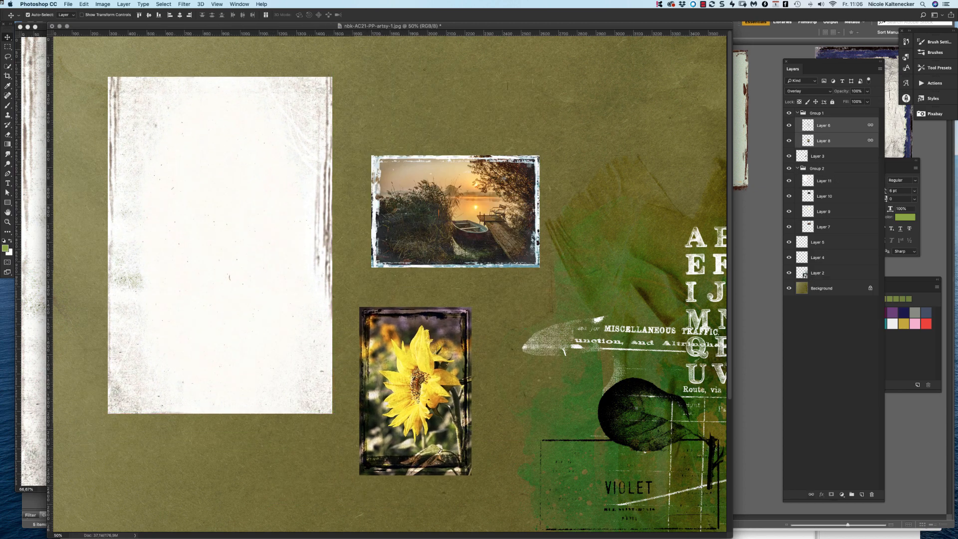
Move the lake and sunflower photos aside so they overlap, and shift the white 4x6 overlay toward the page center
left_click_drag(461, 201, 590, 244)
left_click_drag(442, 340, 511, 125)
left_click_drag(308, 210, 345, 248)
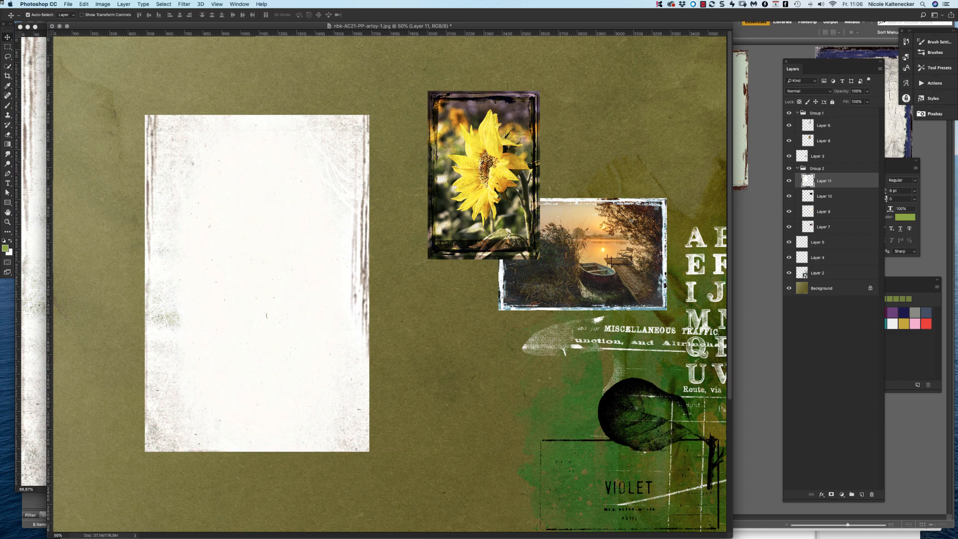
Download the teal succulent rosettes photo from the Pixabay extension and open it as a new file
left_click_drag(899, 160, 937, 152)
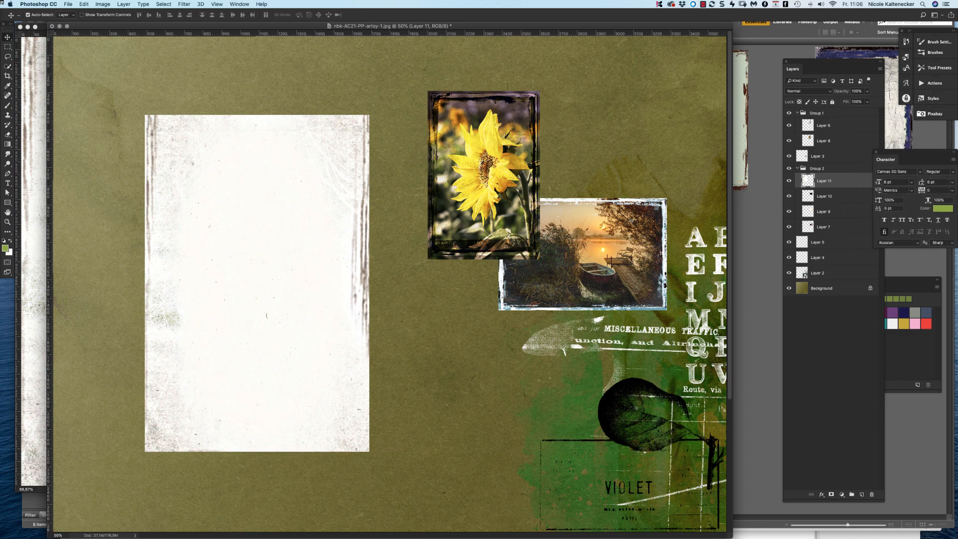
left_click(939, 114)
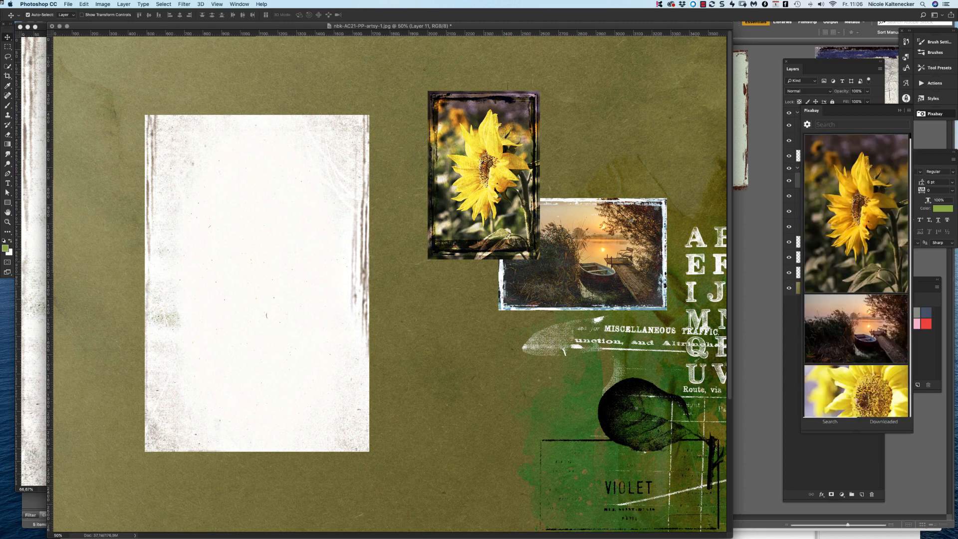
scroll(858, 274, "down", 8)
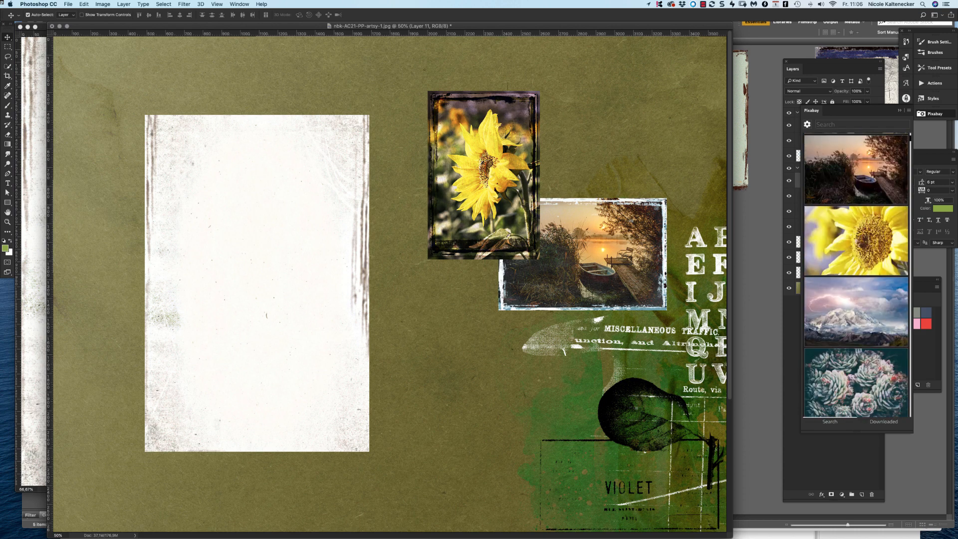
left_click(857, 290)
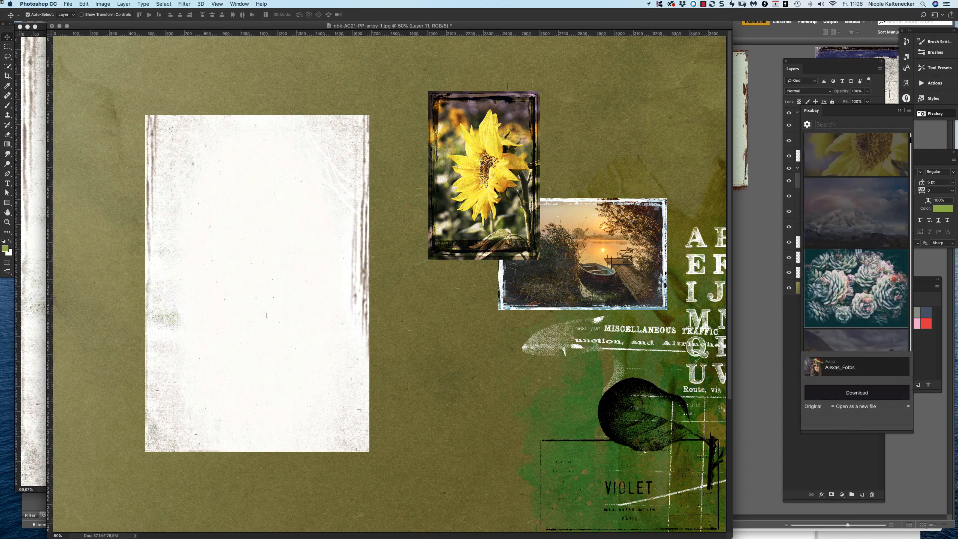
left_click(857, 393)
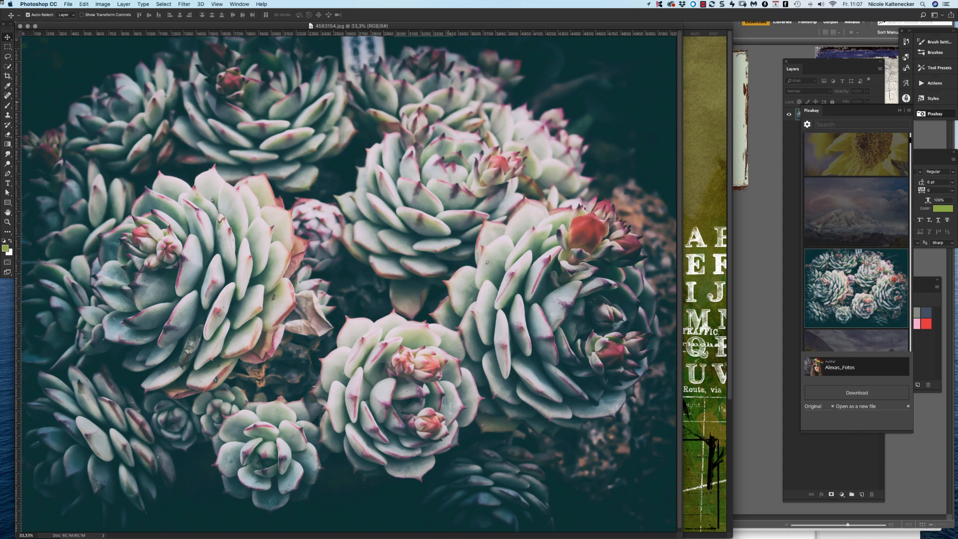
Move the succulent photo window aside and rotate the white 4x6 overlay document 90° clockwise
key("super+minus")
key("super+minus")
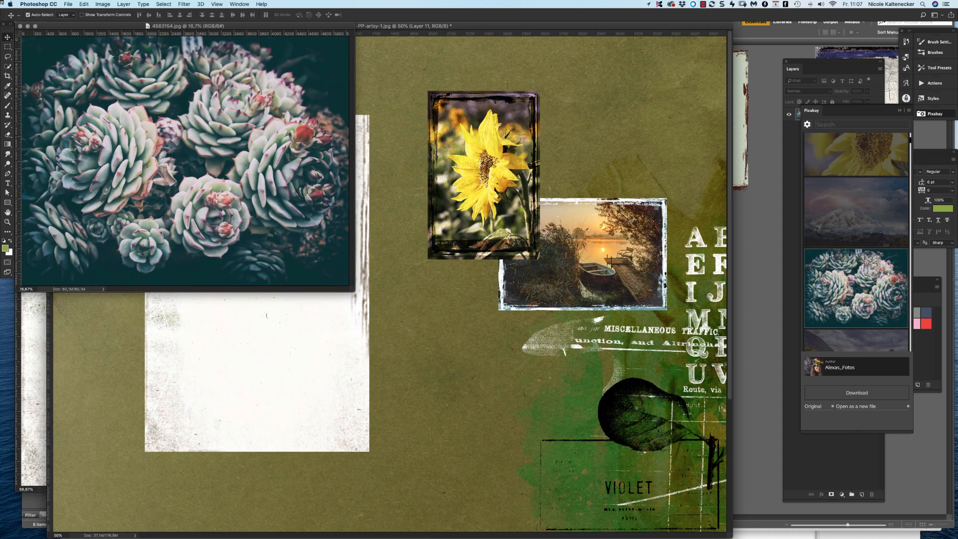
left_click_drag(140, 26, 446, 125)
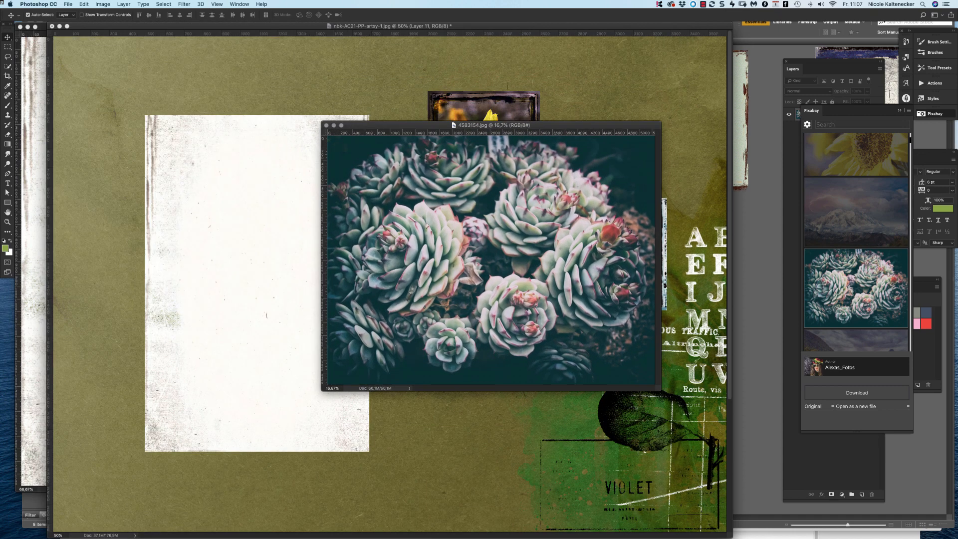
left_click(35, 172)
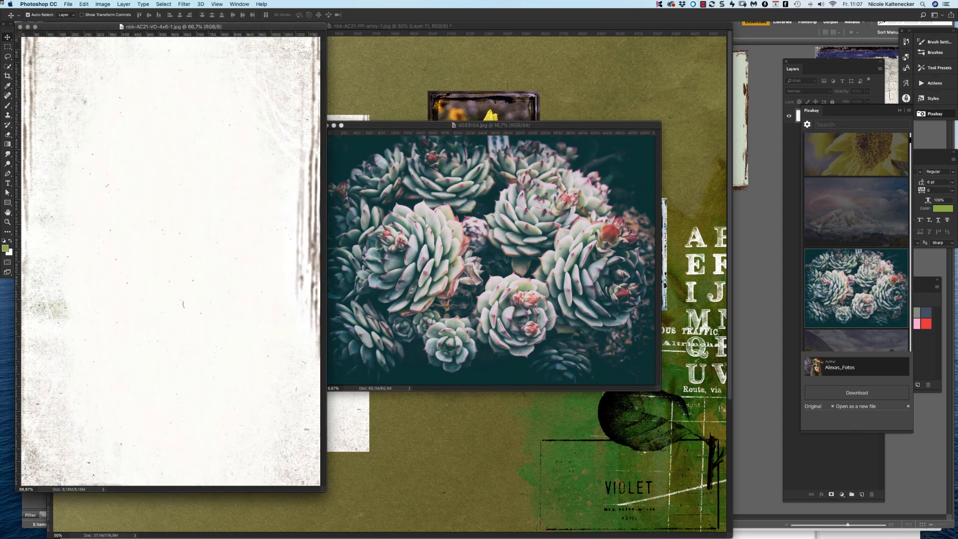
left_click(103, 4)
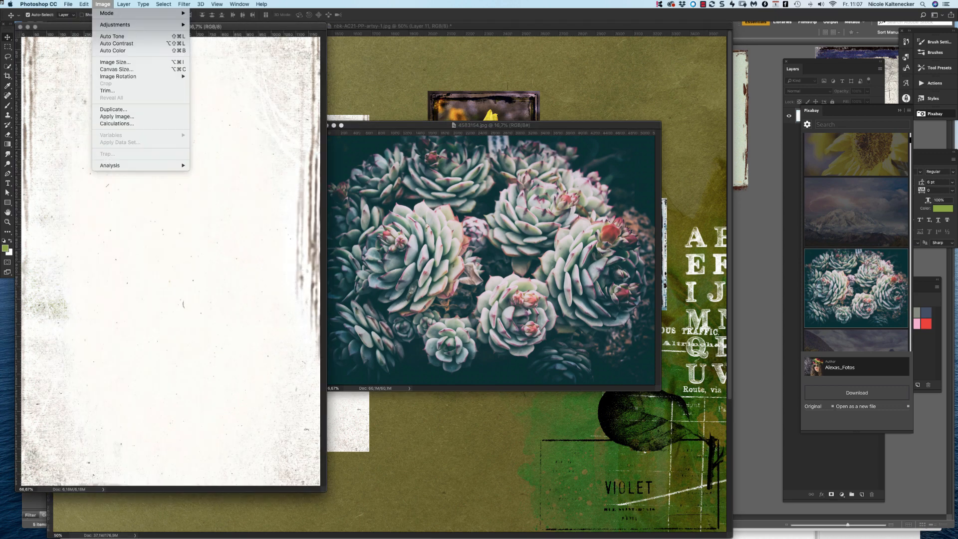
mouse_move(118, 76)
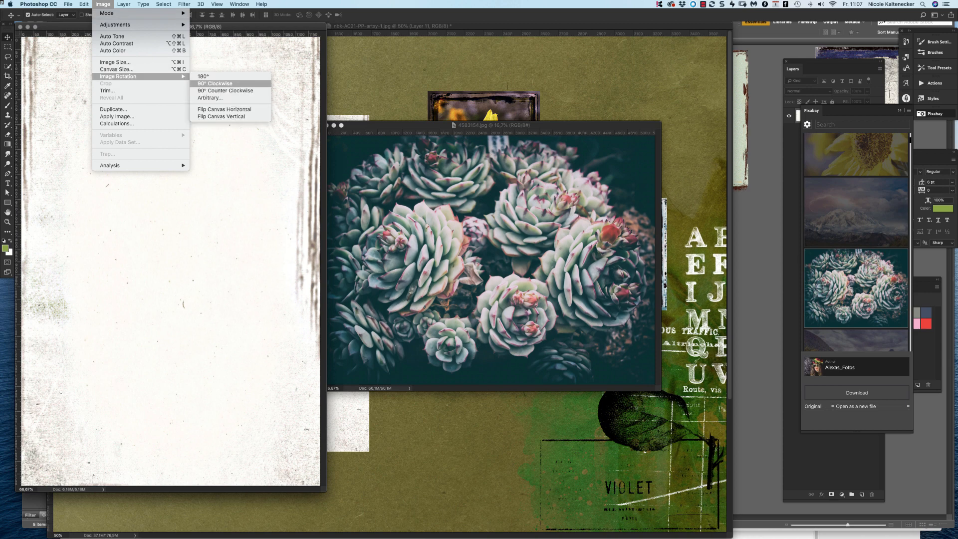
left_click(214, 84)
left_click_drag(326, 492, 547, 419)
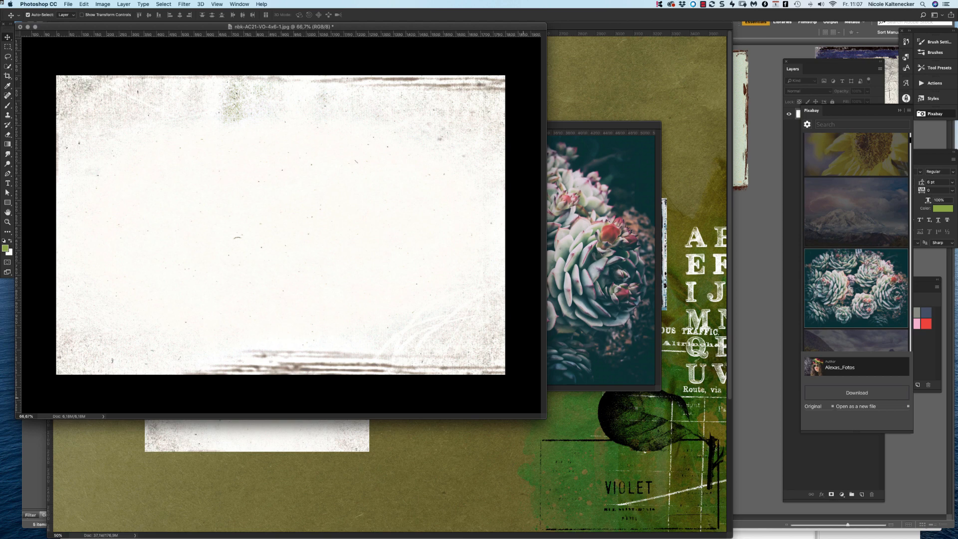
key("super+minus")
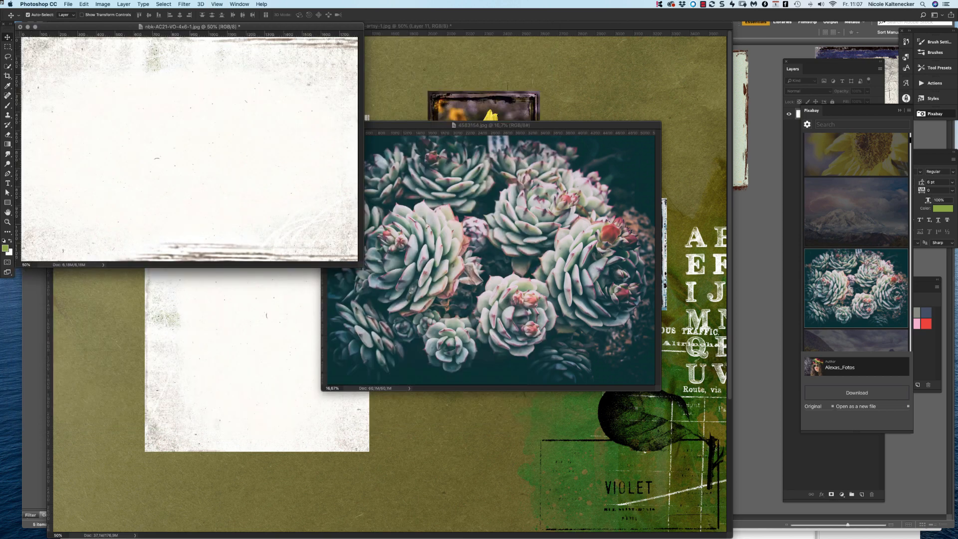
Resize the succulent photo proportionally to a height of 6 inches at 300 pixels/inch
key("ctrl+Tab")
key("super+alt+i")
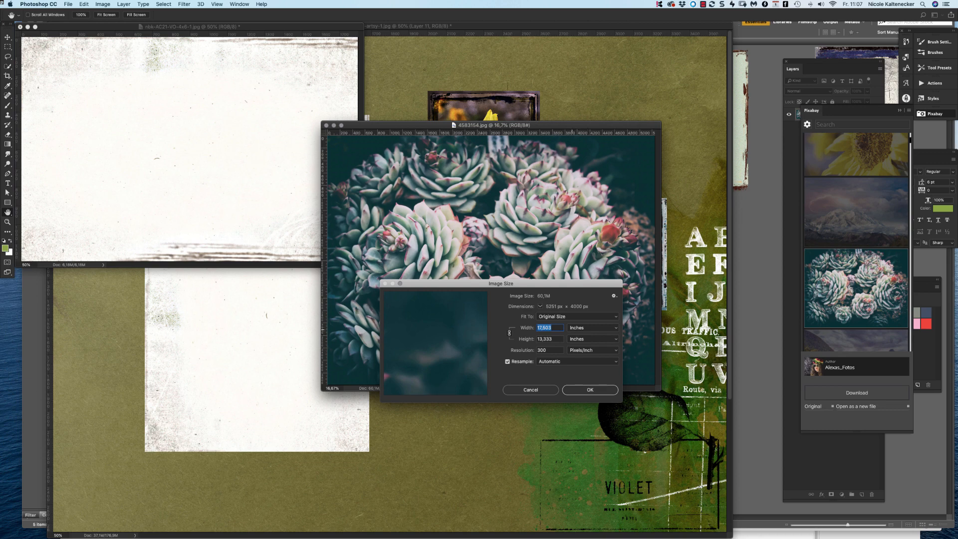
type("4")
key("Tab")
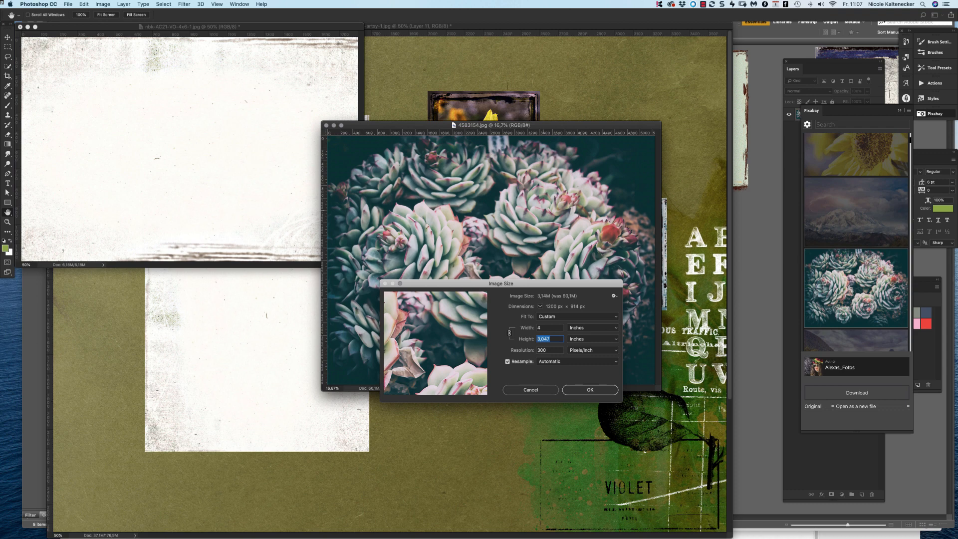
type("66")
key("Tab")
key("shift+Tab")
type("6")
key("Tab")
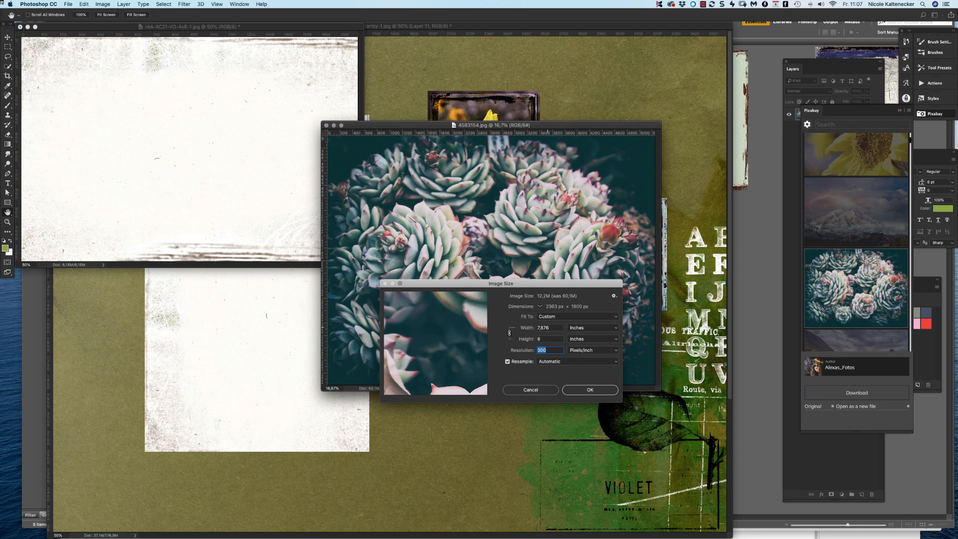
key("Return")
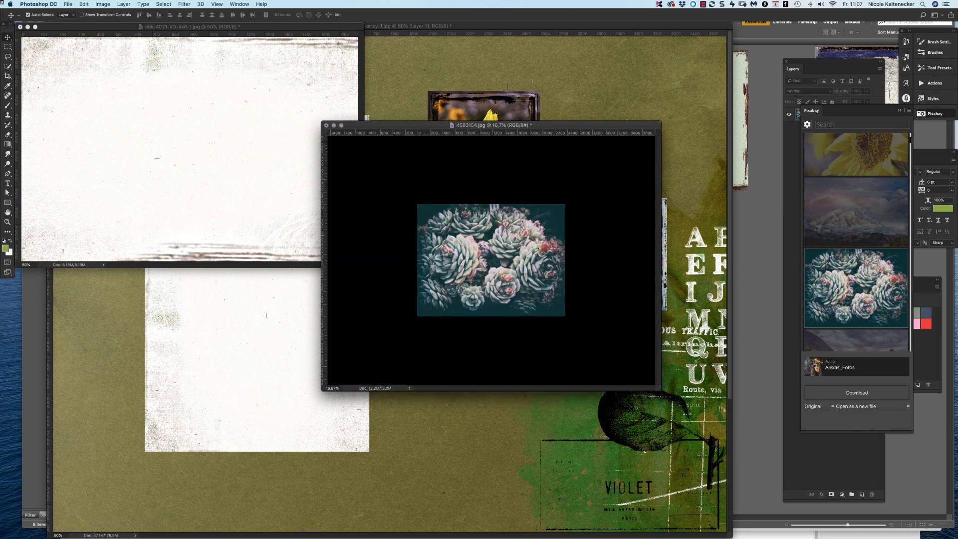
Crop the succulent photo's canvas to 4 inches wide, keeping the centered anchor
key("alt+super+c")
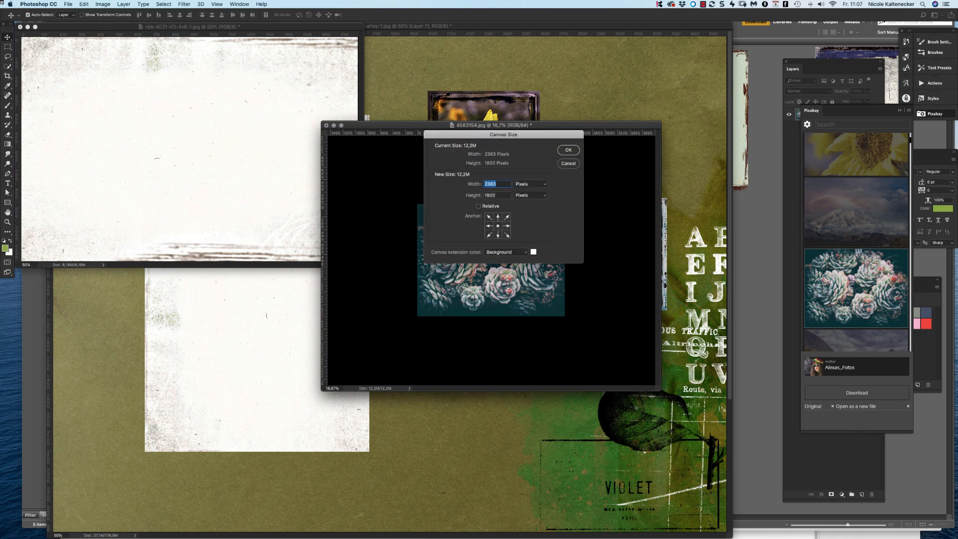
left_click_drag(504, 135, 489, 362)
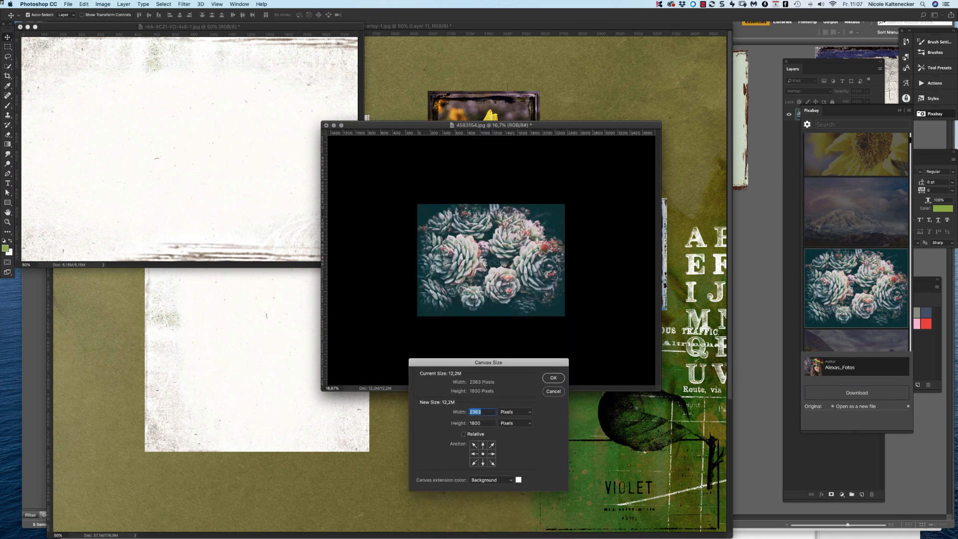
left_click(519, 412)
left_click(509, 417)
type("4")
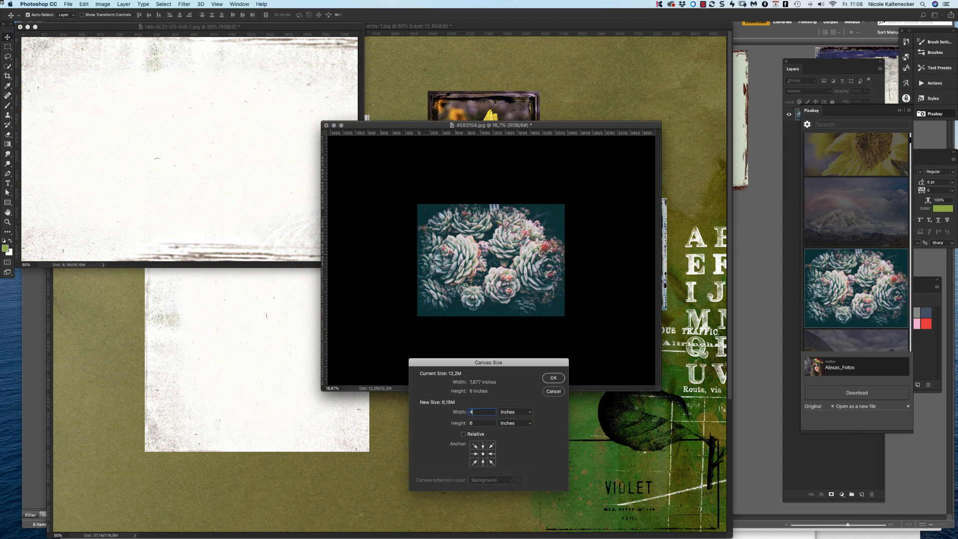
key("Return")
key("Return")
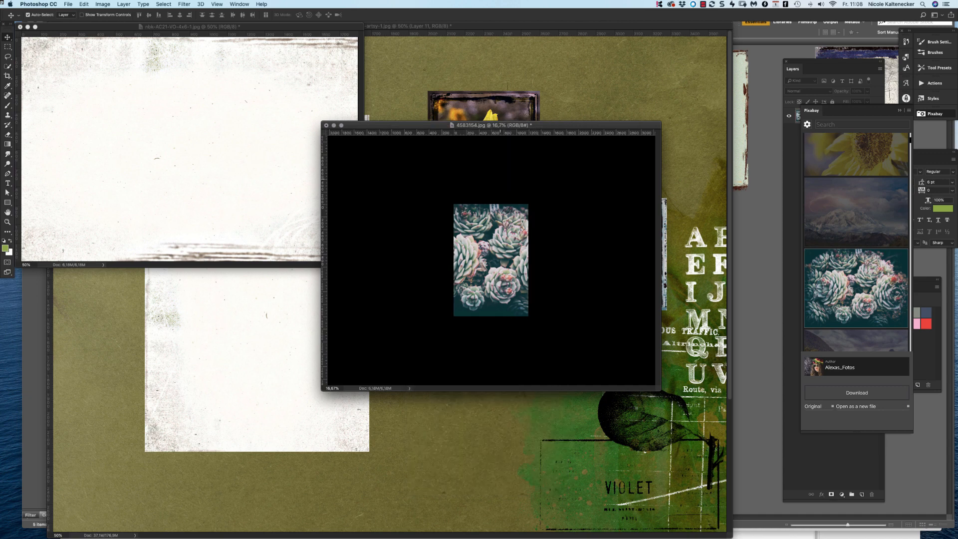
Copy the whole succulent photo into the artsy paper document and place it partly offset over the white overlay
key("super+plus")
key("super+a")
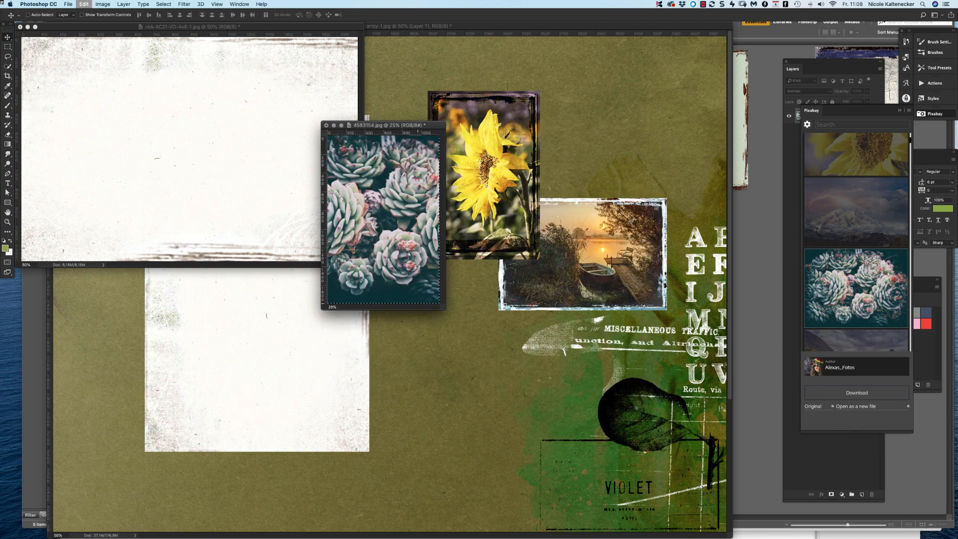
key("super+grave")
key("super+v")
left_click_drag(419, 313, 288, 315)
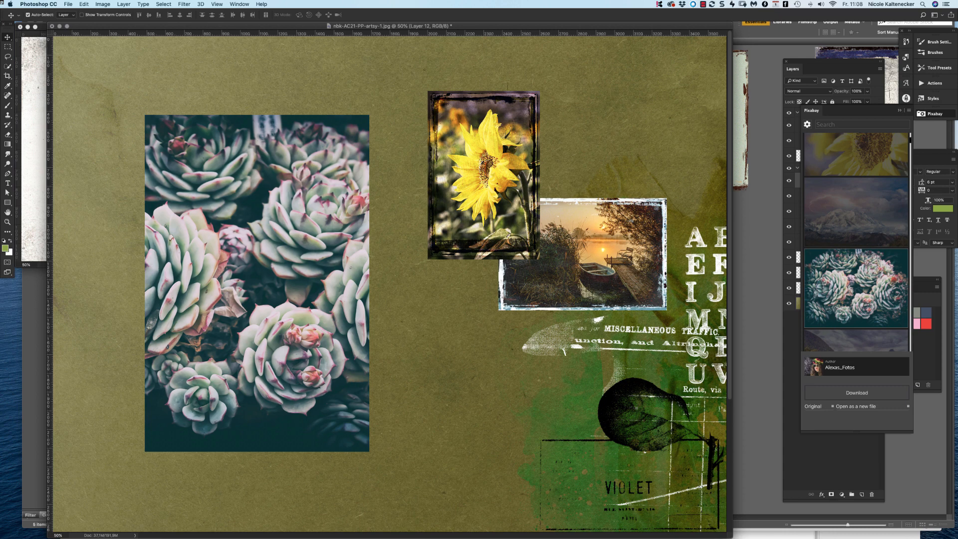
left_click(831, 460)
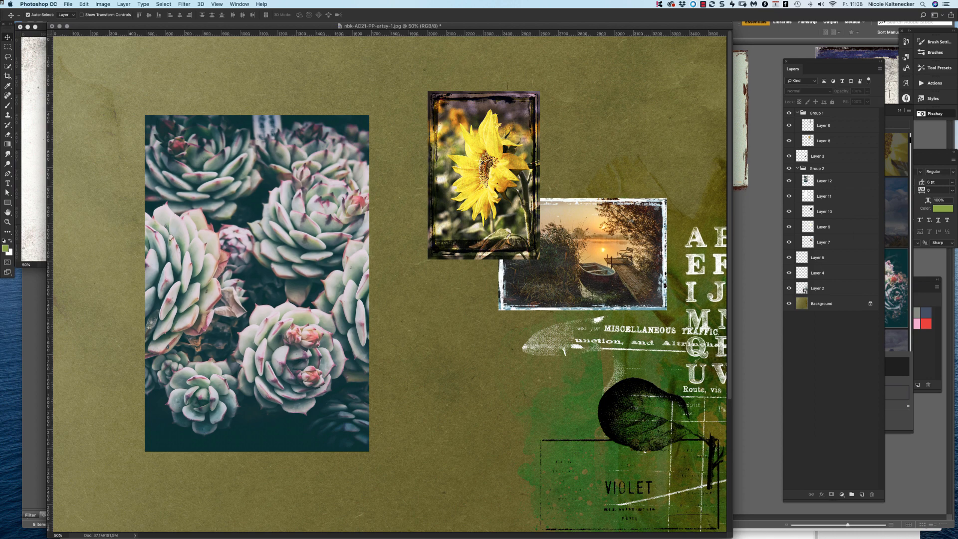
left_click_drag(307, 234, 353, 268)
Group the succulent photo and white overlay layers, move the group to the top of the layer stack, and collapse the other groups
left_click_drag(289, 90, 337, 258)
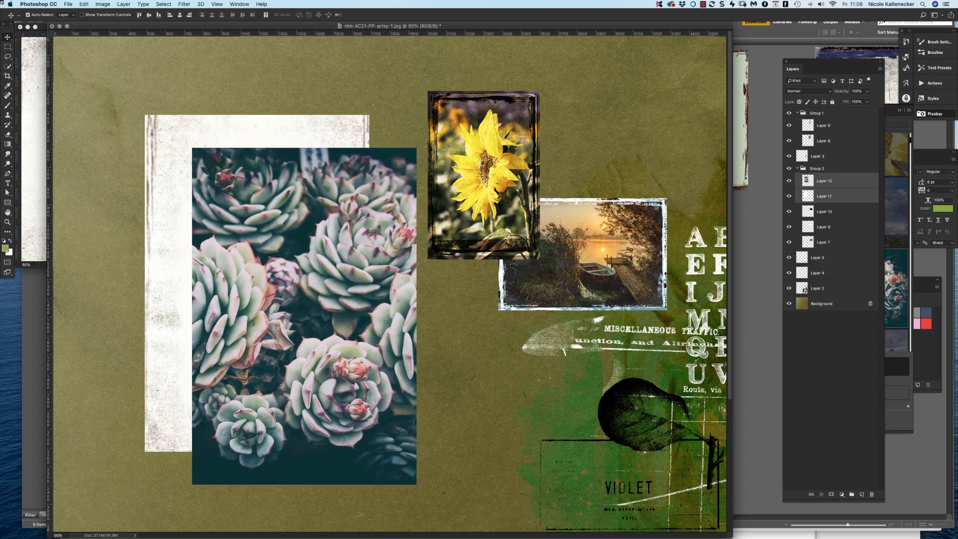
key("super+g")
left_click_drag(824, 178, 817, 114)
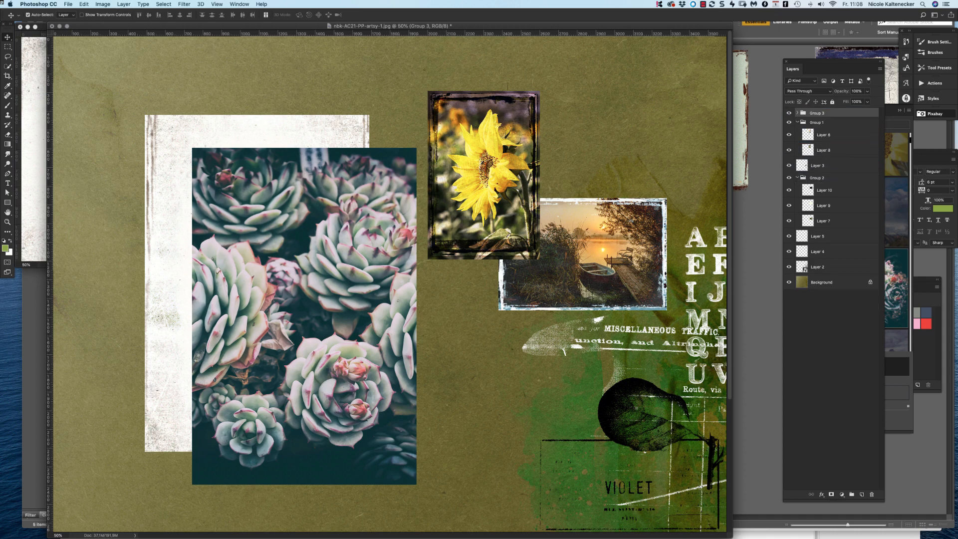
left_click(797, 123)
left_click(798, 146)
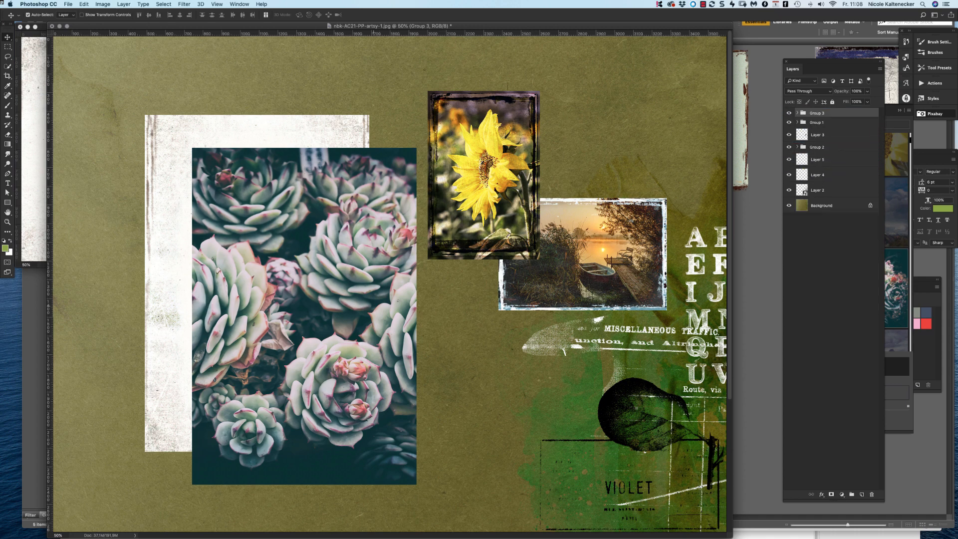
Align the succulent photo and white overlay on their vertical and horizontal centers, and shift the aligned pair slightly on the page
left_click_drag(362, 100, 291, 202)
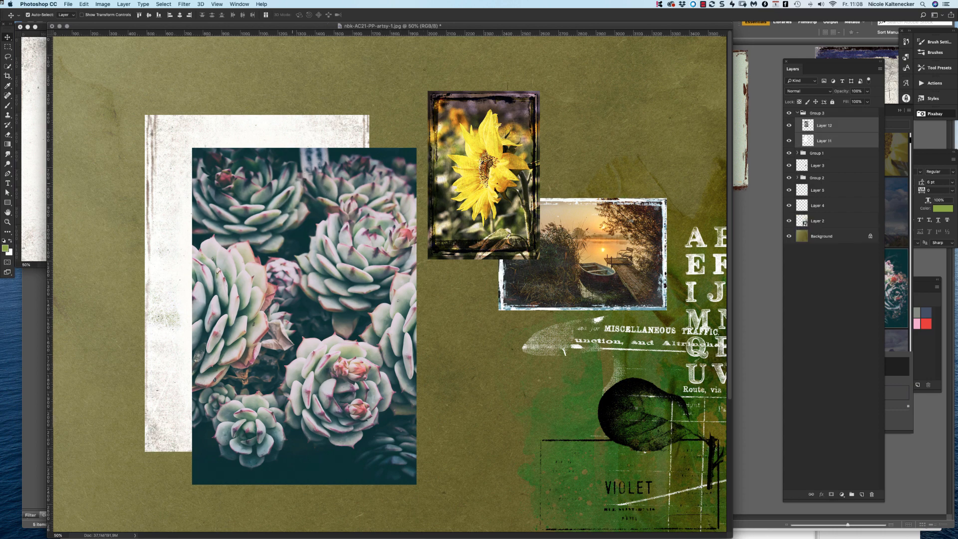
left_click(294, 94)
left_click_drag(251, 275, 250, 263)
left_click_drag(255, 90, 166, 229)
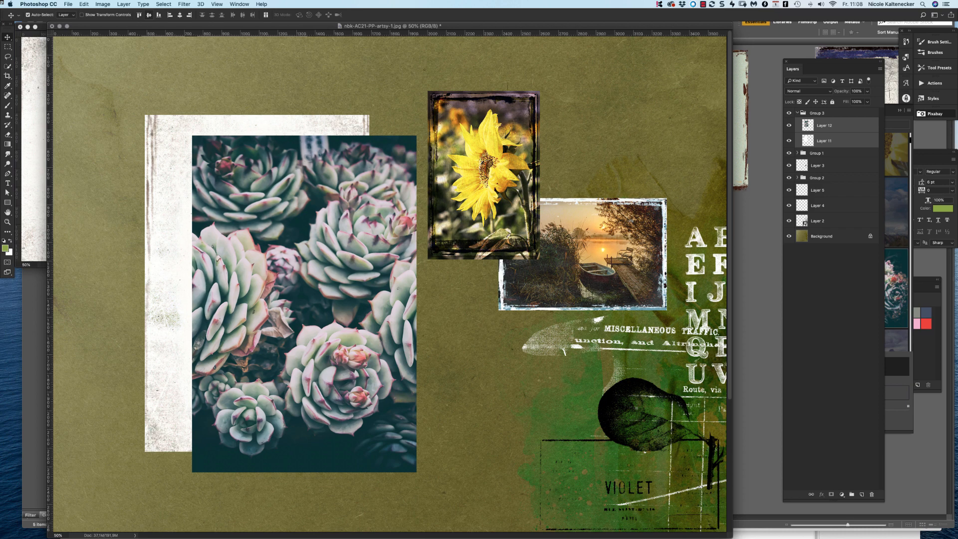
left_click(149, 14)
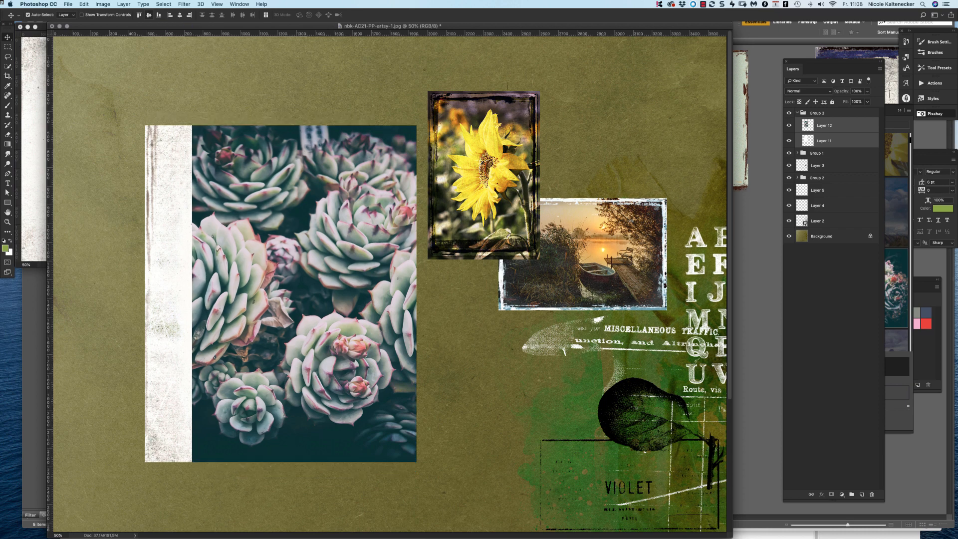
left_click(180, 15)
mouse_move(328, 248)
left_mouse_down()
mouse_move(313, 232)
mouse_move(312, 248)
left_mouse_up()
Place the white overlay layer above the succulent photo layer and make the overlay the active layer
left_click(831, 126)
left_click_drag(831, 127, 831, 146)
left_click(828, 125)
Try the Lighten, Overlay and Soft Light blend modes on the white overlay layer
left_click(808, 91)
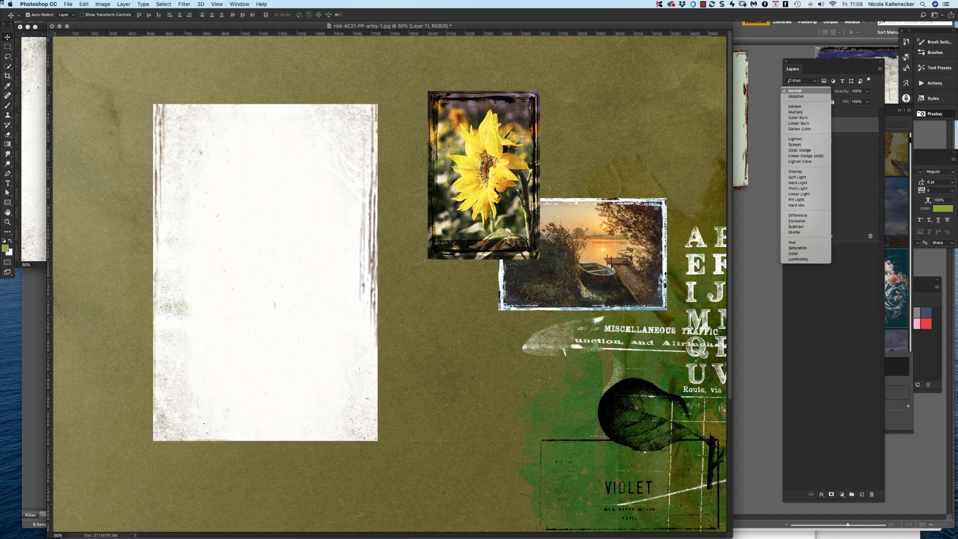
left_click(796, 139)
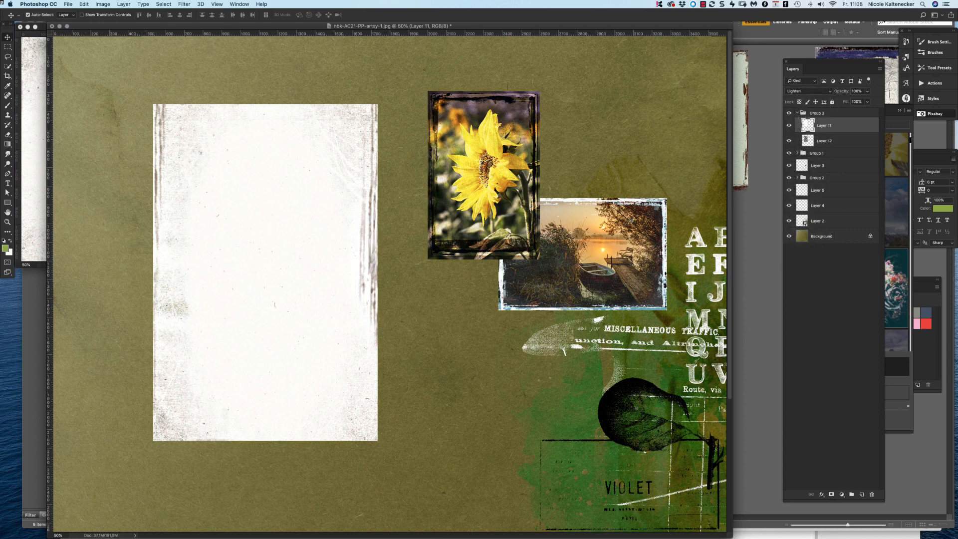
left_click(808, 91)
left_click(797, 123)
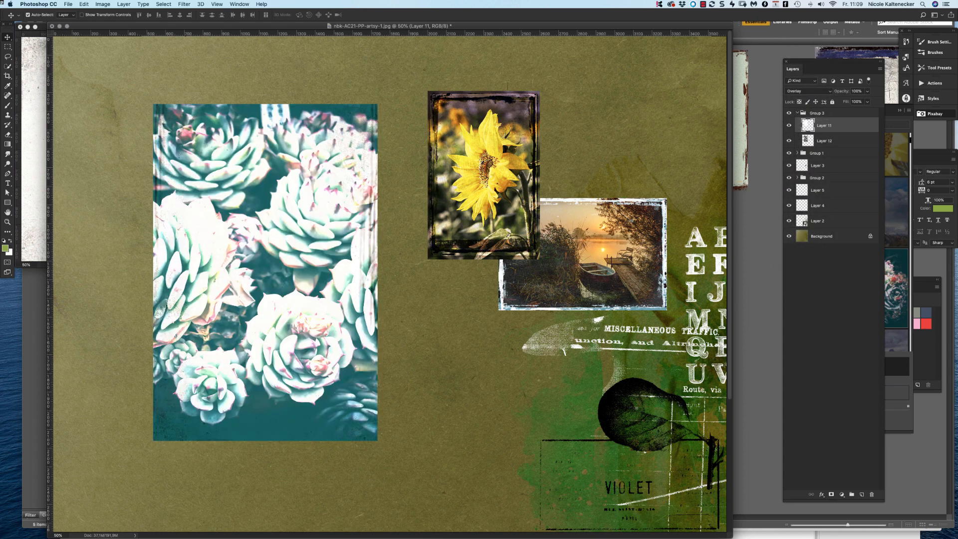
left_click(809, 91)
left_click(797, 98)
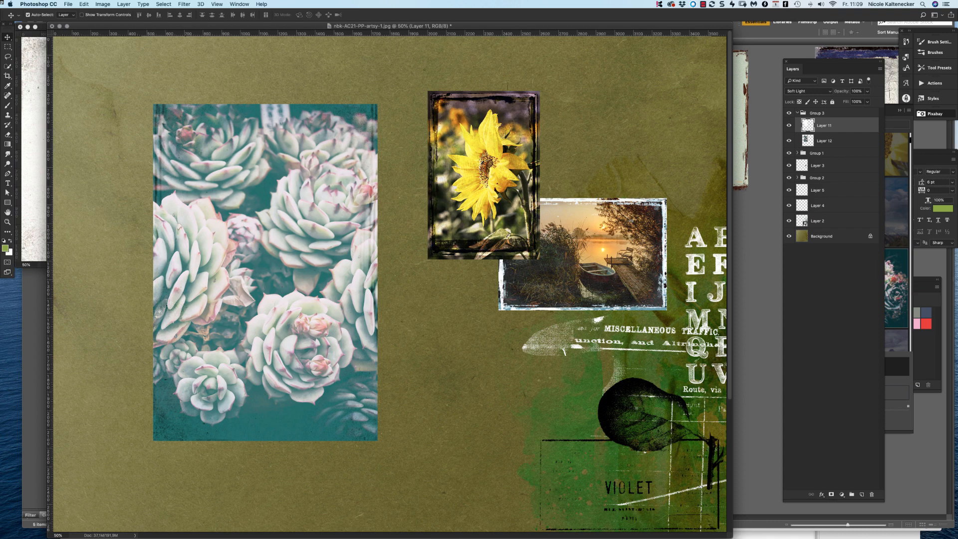
Compare the succulent photo with and without the overlay, and inspect the grunge texture near its lower corner up close
left_click(789, 126)
left_click(789, 125)
left_click(789, 125)
left_click(790, 126)
left_click_drag(149, 426, 234, 427)
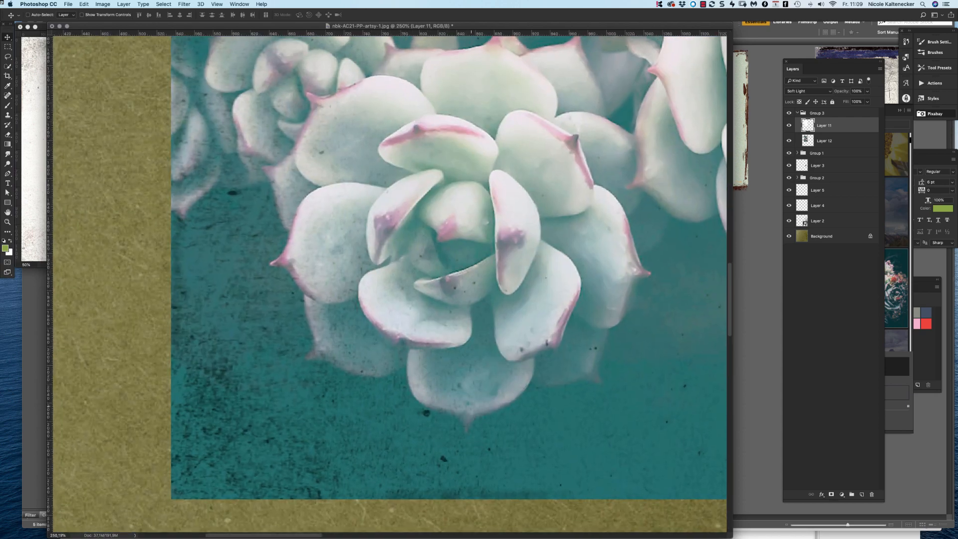
key("super+minus")
key("super+minus")
key("super+minus")
key("super+minus")
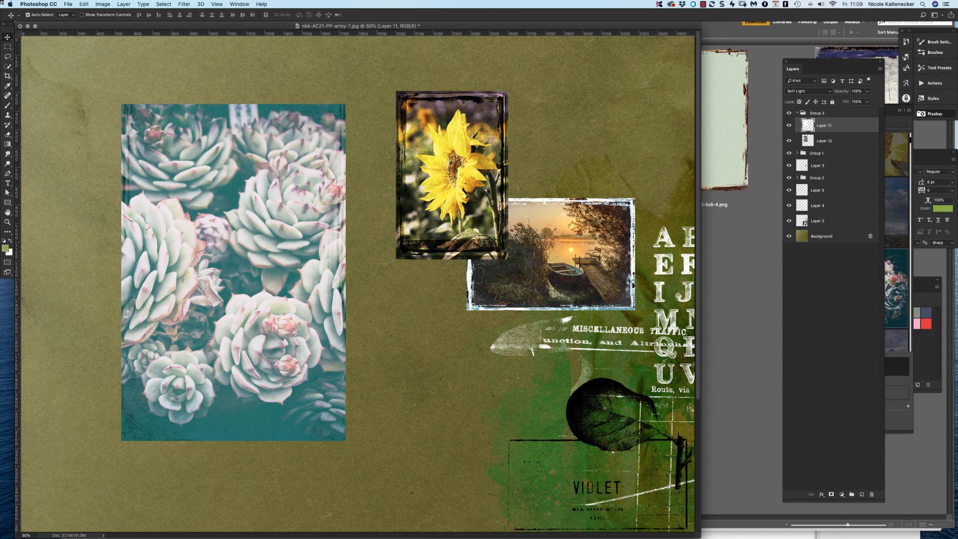
Try the Color Dodge and Color Burn blend modes on the white overlay layer
left_click(809, 90)
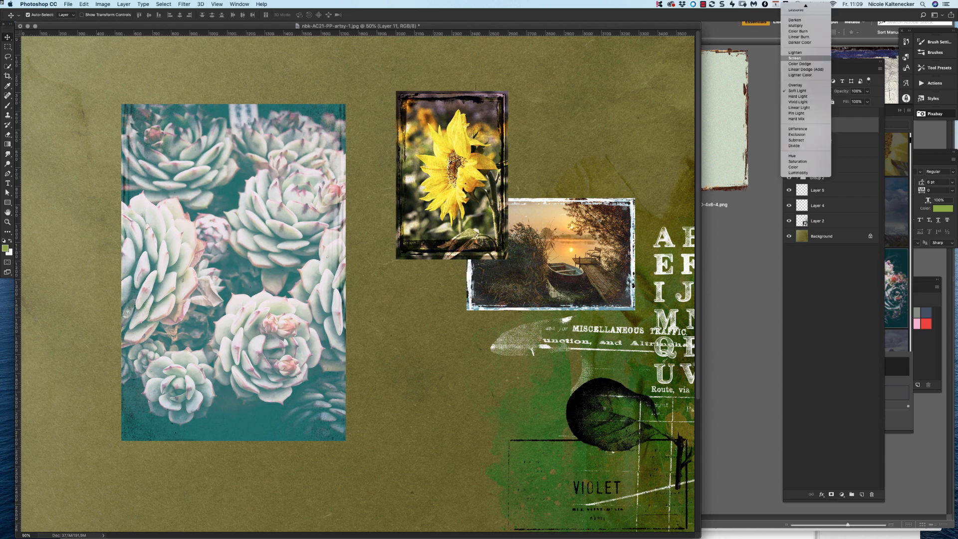
left_click(803, 57)
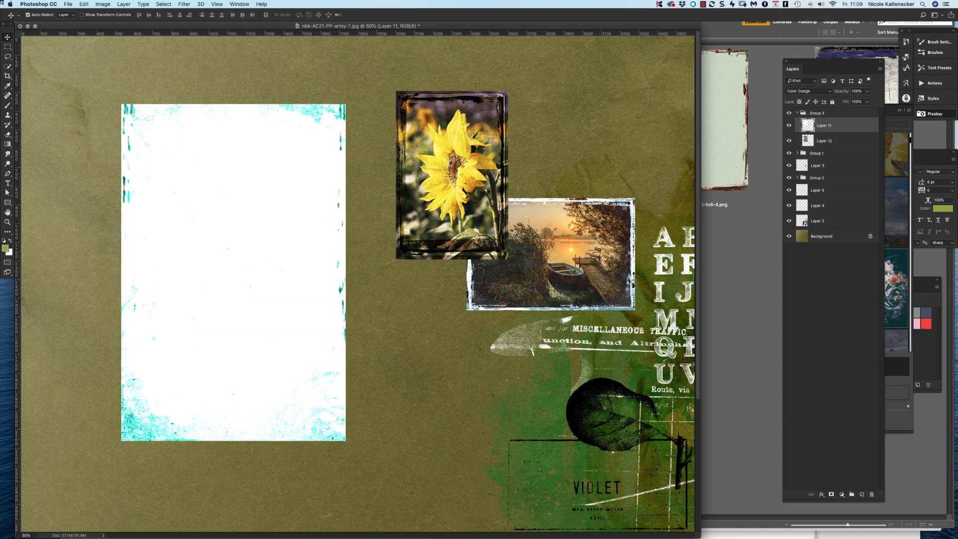
left_click(808, 91)
left_click(804, 64)
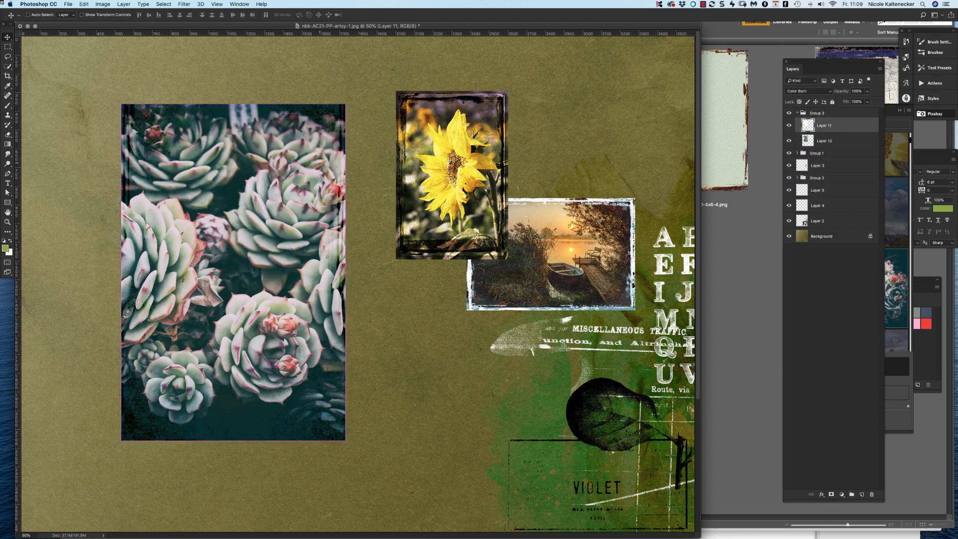
key("super+plus")
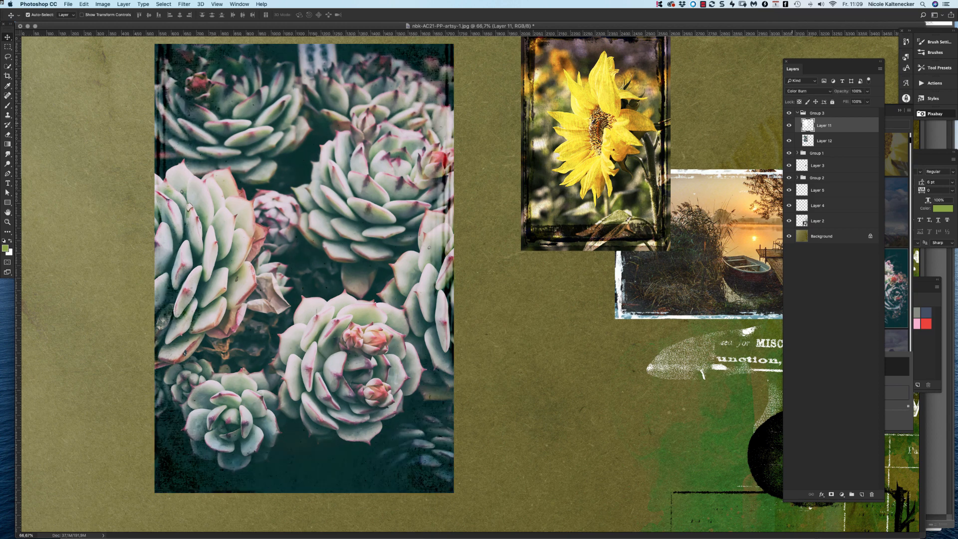
Try the Multiply and Linear Burn blend modes on the white overlay layer
left_click(809, 91)
left_click(805, 84)
left_click(809, 90)
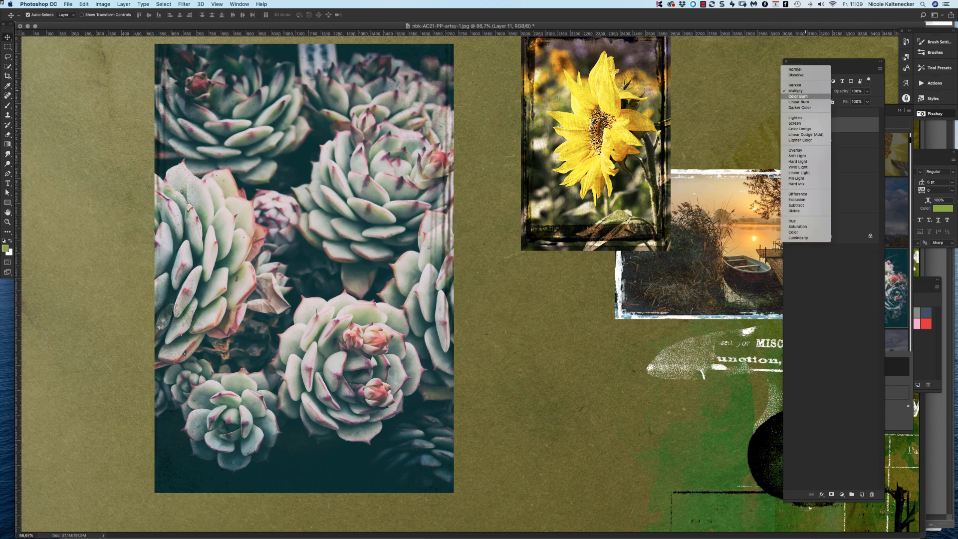
left_click(805, 103)
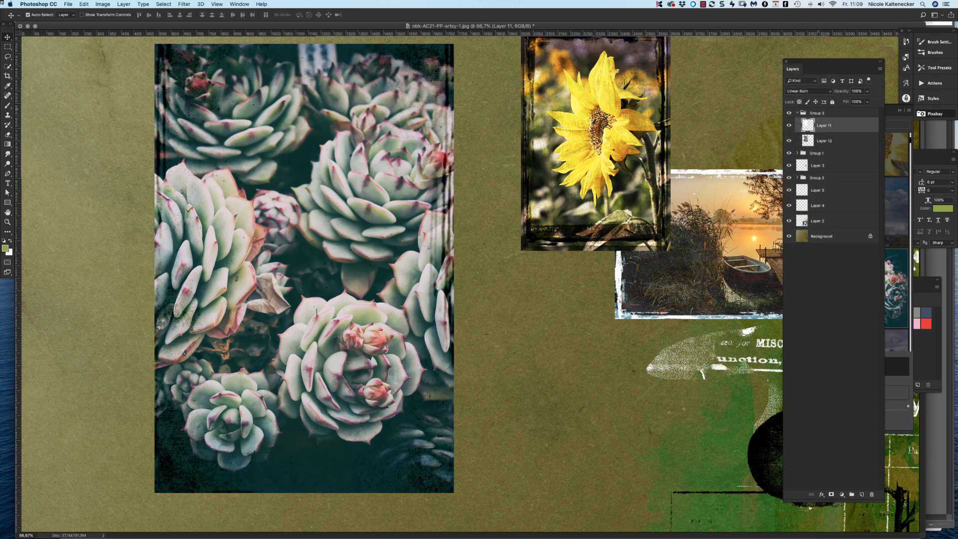
Try the Vivid Light, Pin Light and Hard Mix blend modes on the white overlay layer
left_click(809, 91)
left_click(804, 150)
left_click(808, 91)
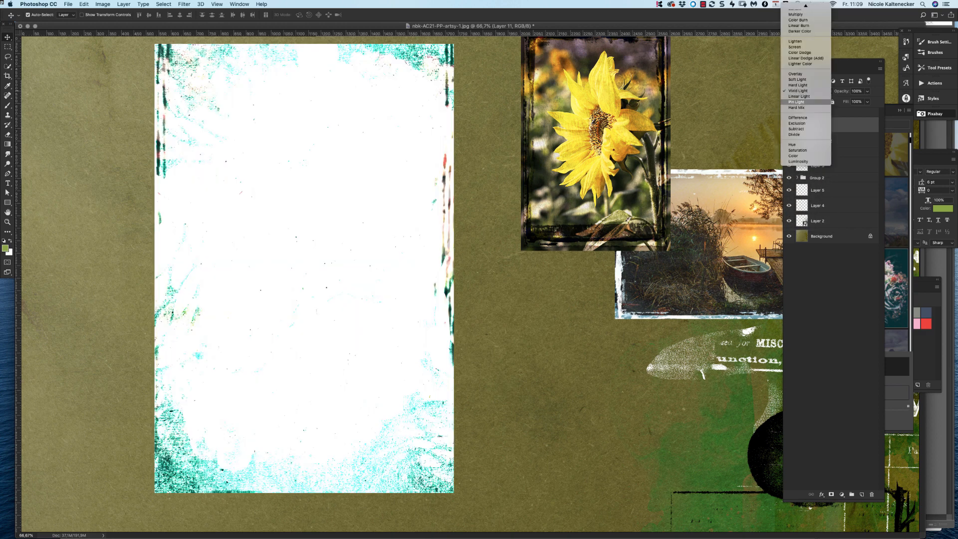
left_click(805, 98)
left_click(808, 91)
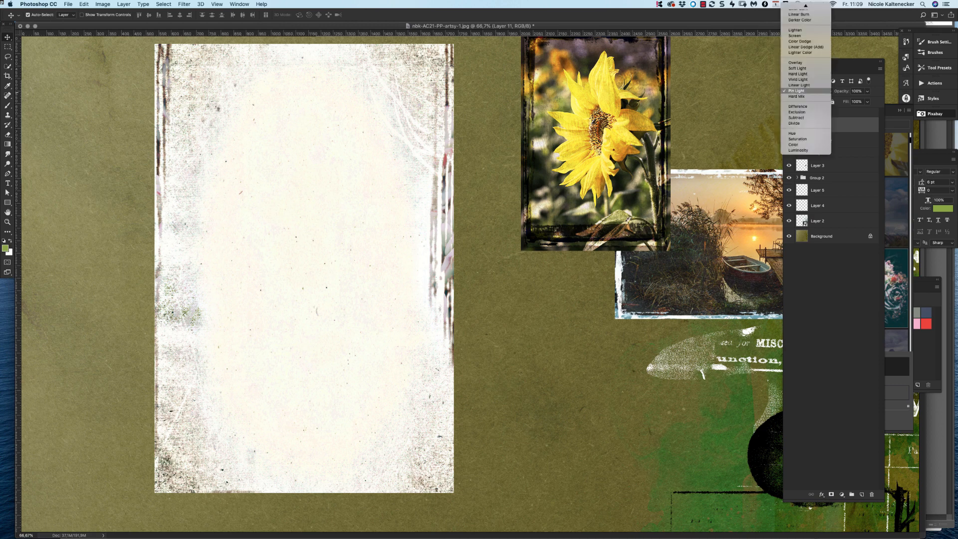
left_click(799, 91)
left_click(809, 91)
left_click(796, 96)
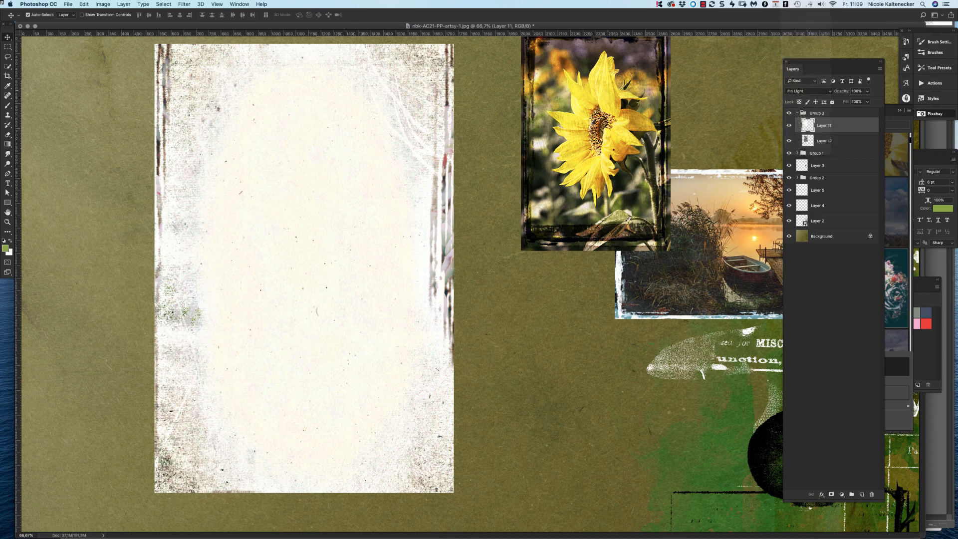
Try the Difference and Exclusion blend modes on the white overlay layer
left_click(809, 91)
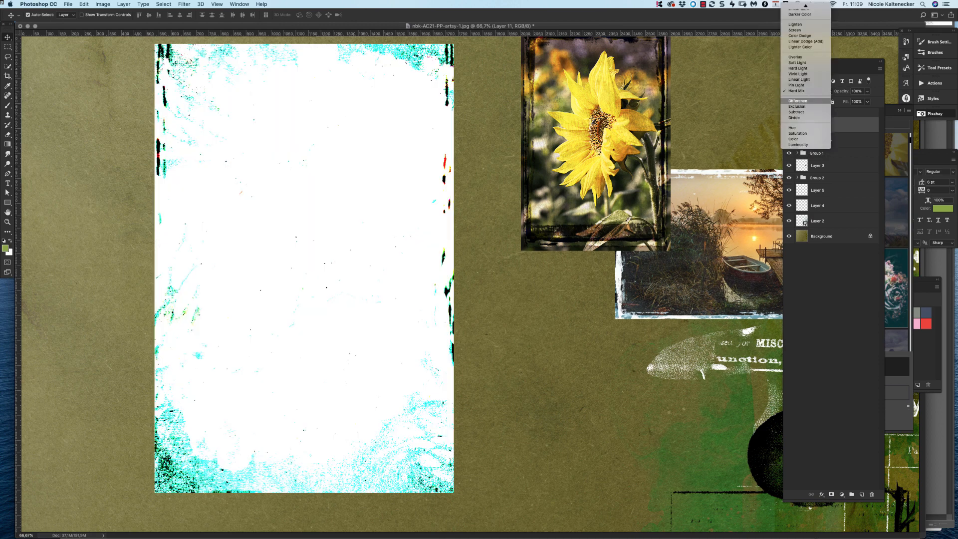
left_click(799, 100)
left_click(809, 91)
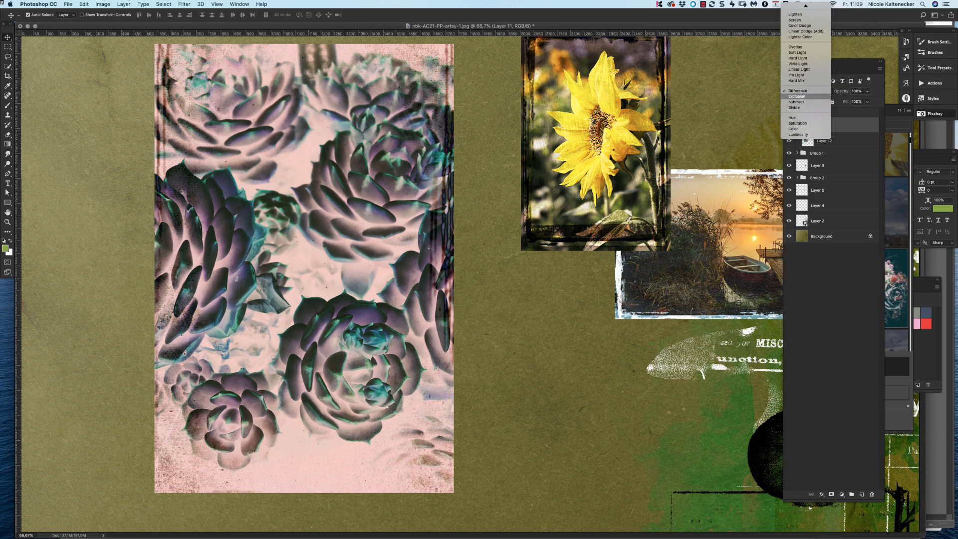
left_click(797, 96)
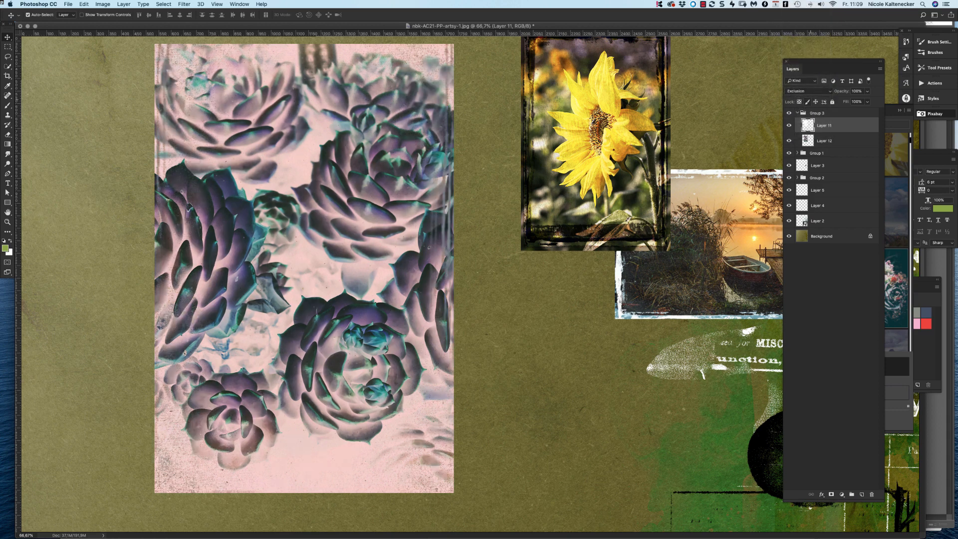
Set the white overlay layer's blend mode back to Color Burn
left_click(809, 91)
left_click(859, 120)
key("super")
left_click(809, 91)
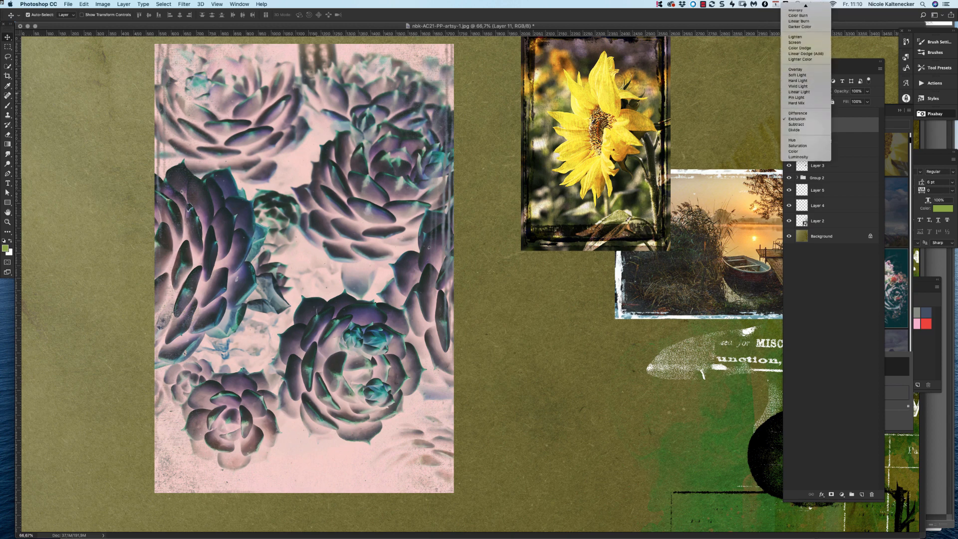
left_click(798, 26)
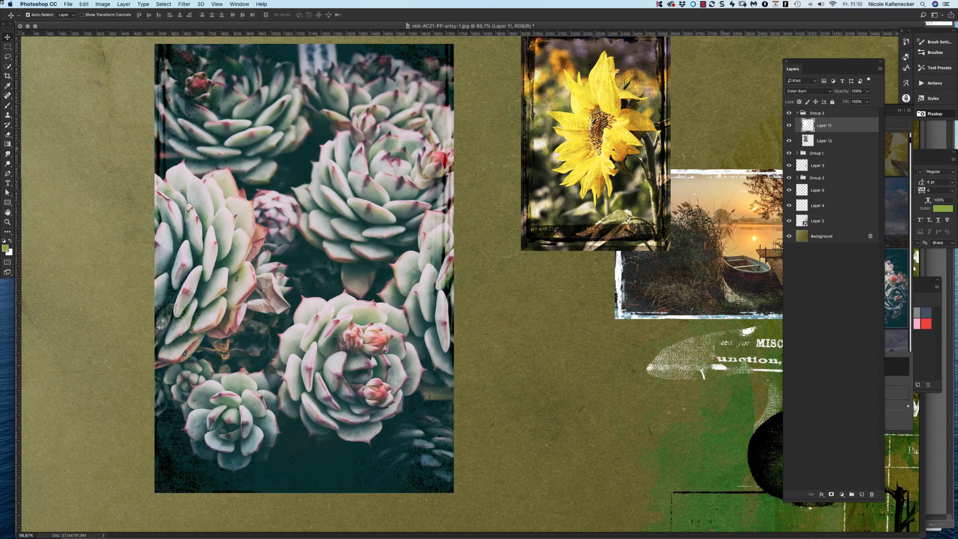
Link the white overlay layer with the succulent photo layer and move both together so they overlap the sunflower photo
left_click(810, 140, "shift")
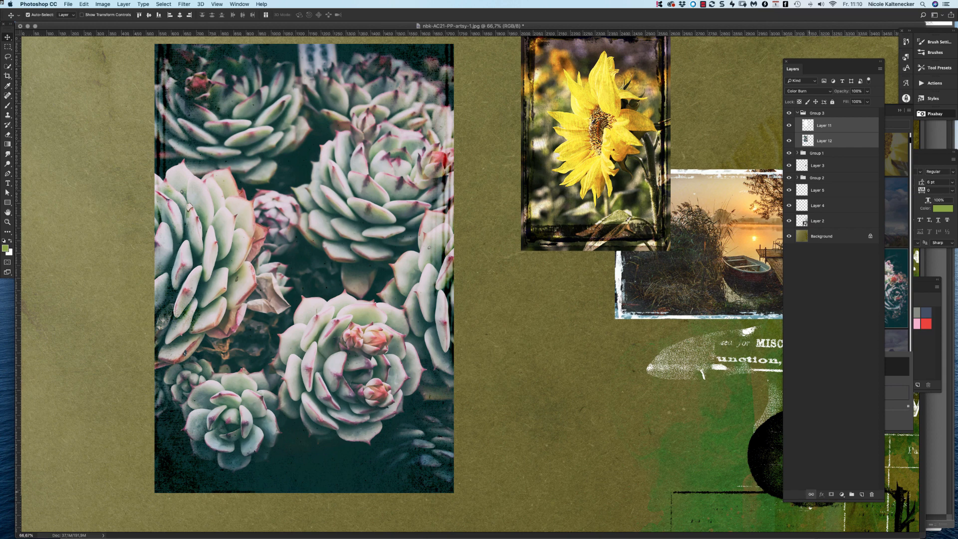
key("super+minus")
left_click_drag(297, 272, 404, 304)
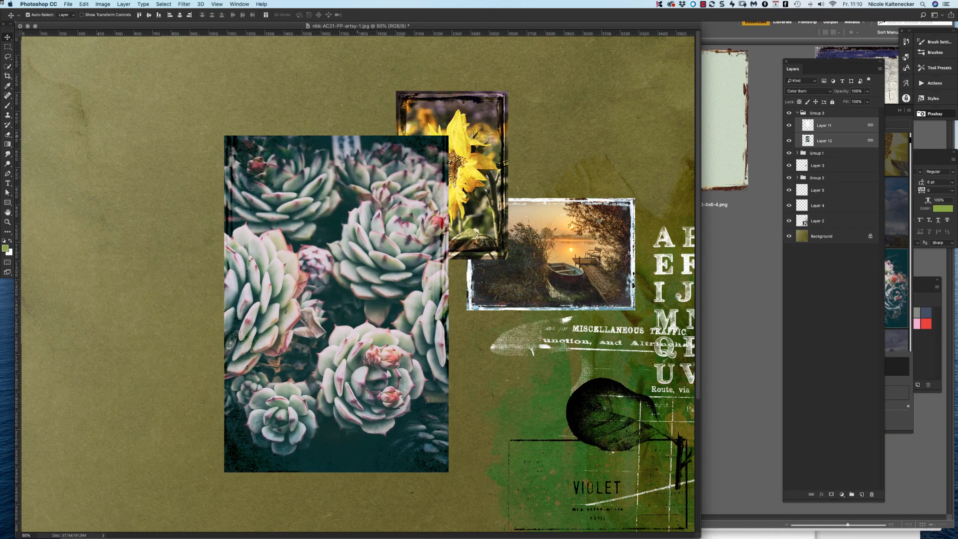
Switch to Adobe Bridge, open nbk-AC21-VO-4x6-5.jpg in Photoshop and place the blue-framed overlay over the succulent photo in the layout
key("super+minus")
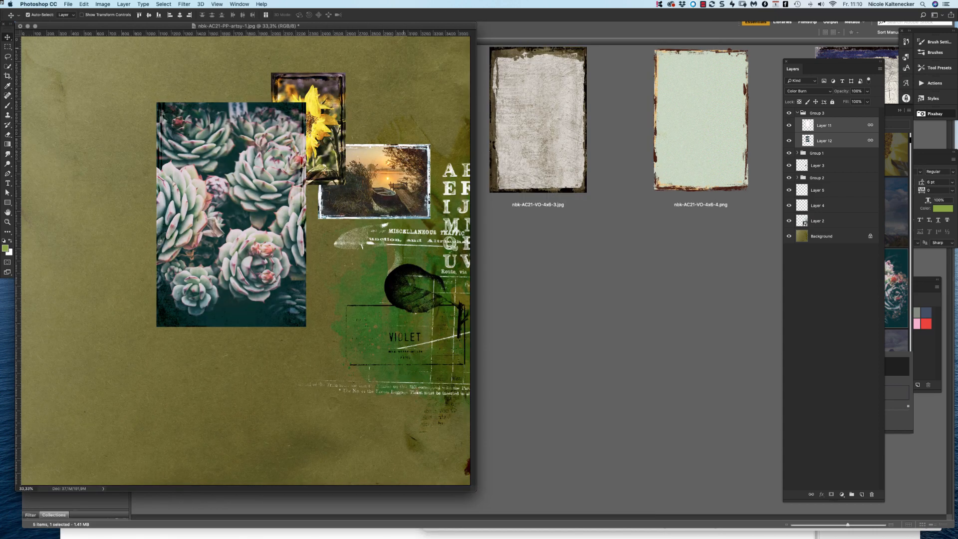
left_click(559, 280)
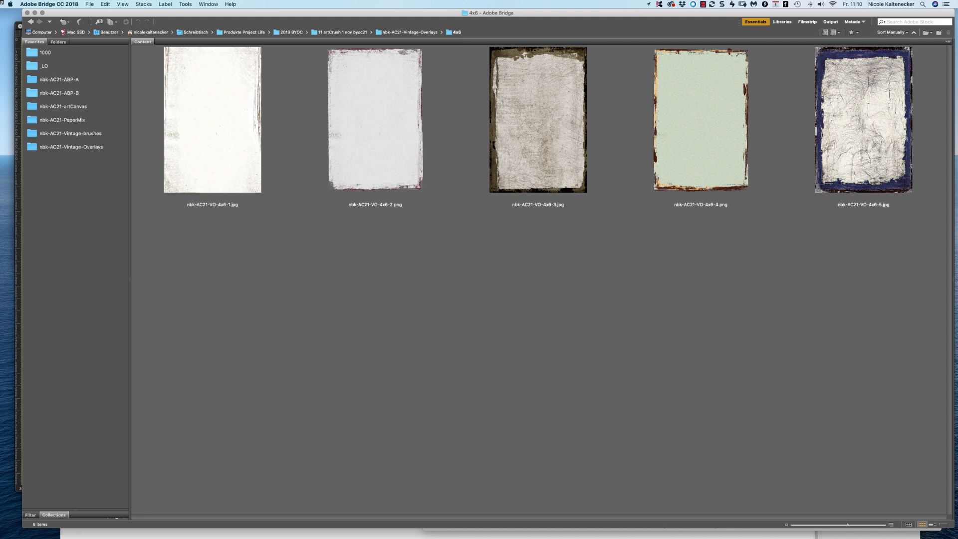
left_click(864, 119)
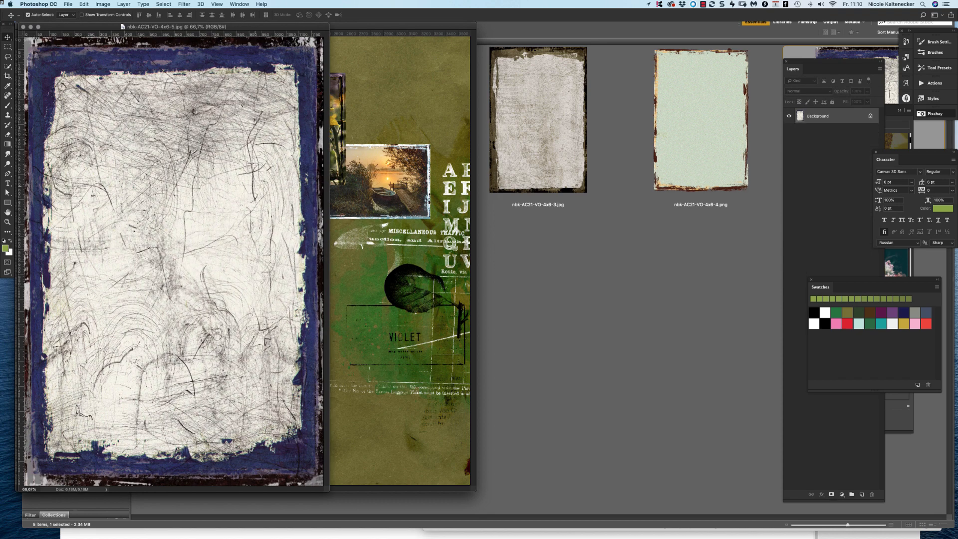
mouse_move(254, 179)
left_mouse_down()
mouse_move(335, 142)
mouse_move(273, 175)
left_mouse_up()
Try the Color Burn and Linear Burn blend modes on the blue-framed overlay layer
left_click(808, 91)
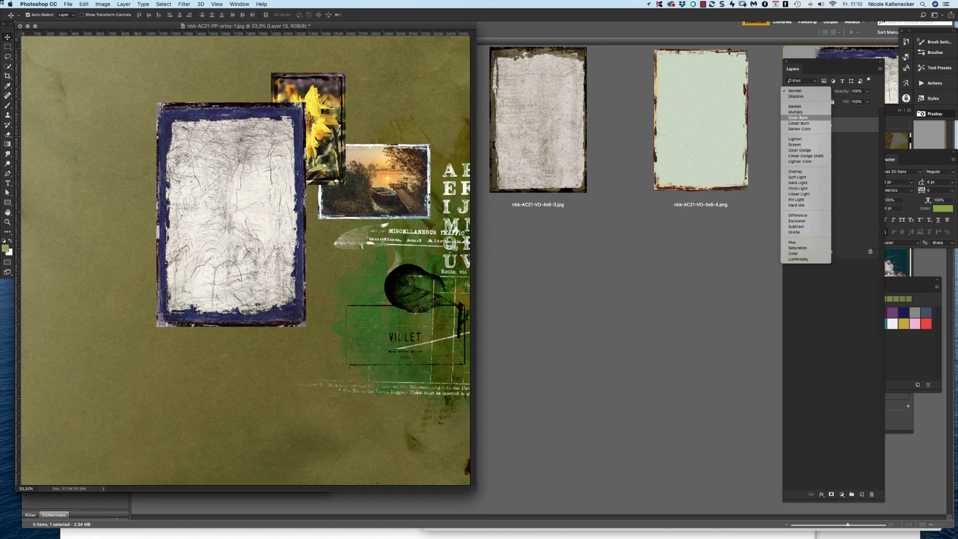
left_click(808, 118)
left_click(809, 91)
left_click(809, 97)
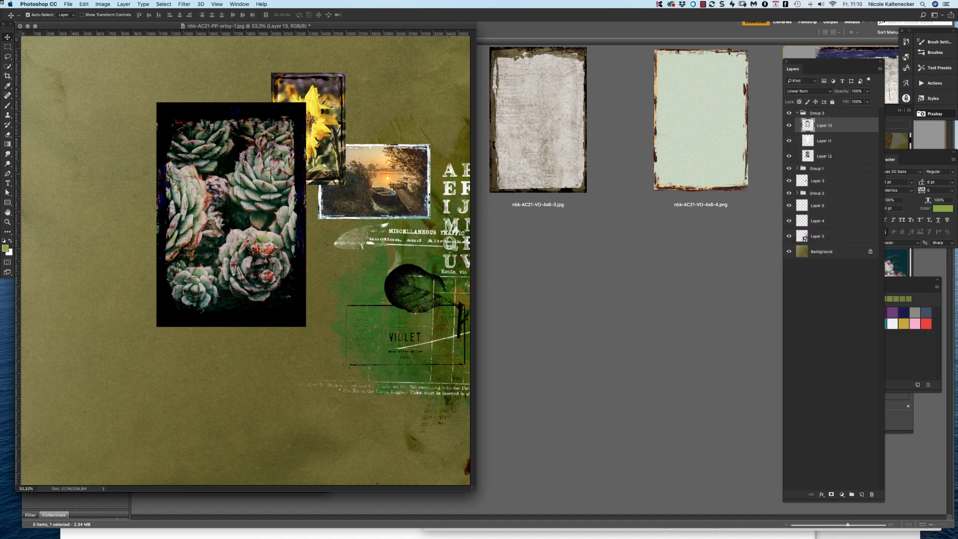
Inspect the blended succulent photo up close, and try the blue-framed overlay with inverted colours before restoring them
key("super+plus")
key("super+plus")
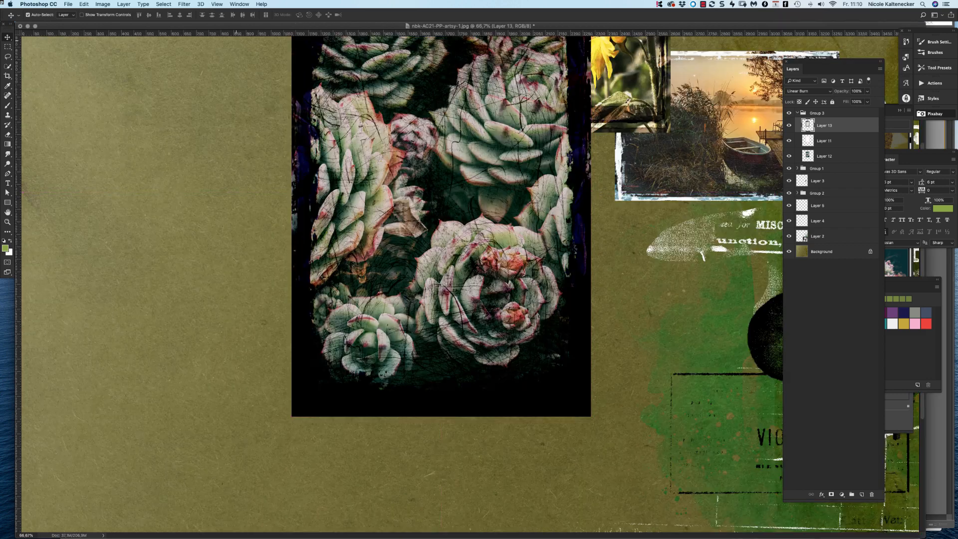
scroll(470, 279, "up", 3)
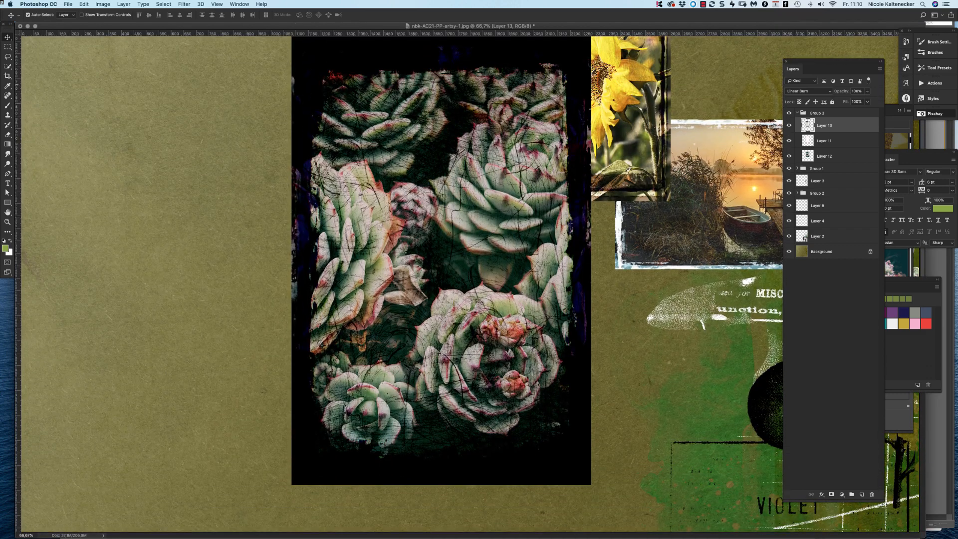
key("super+i")
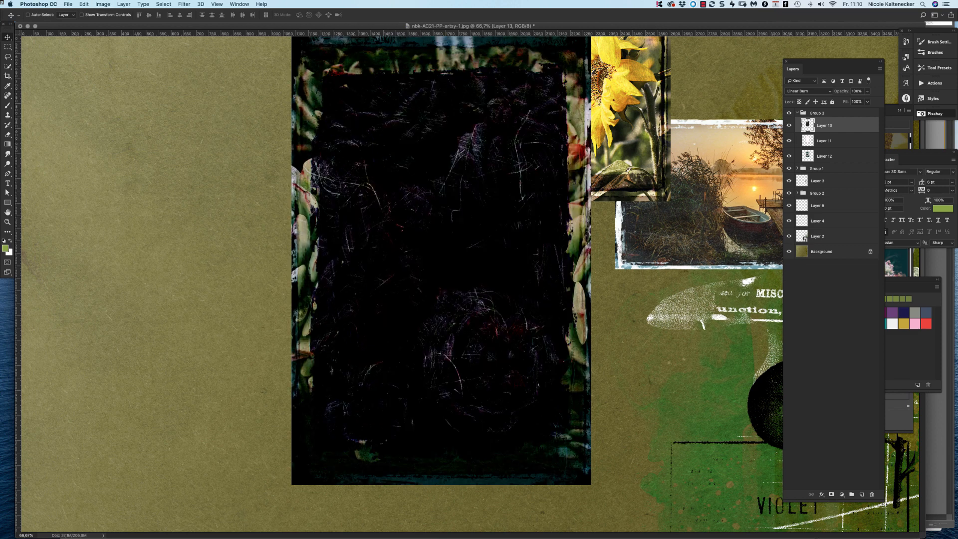
key("super+i")
Set the blue-framed overlay layer's blend mode to Overlay and view the whole page
left_click(809, 91)
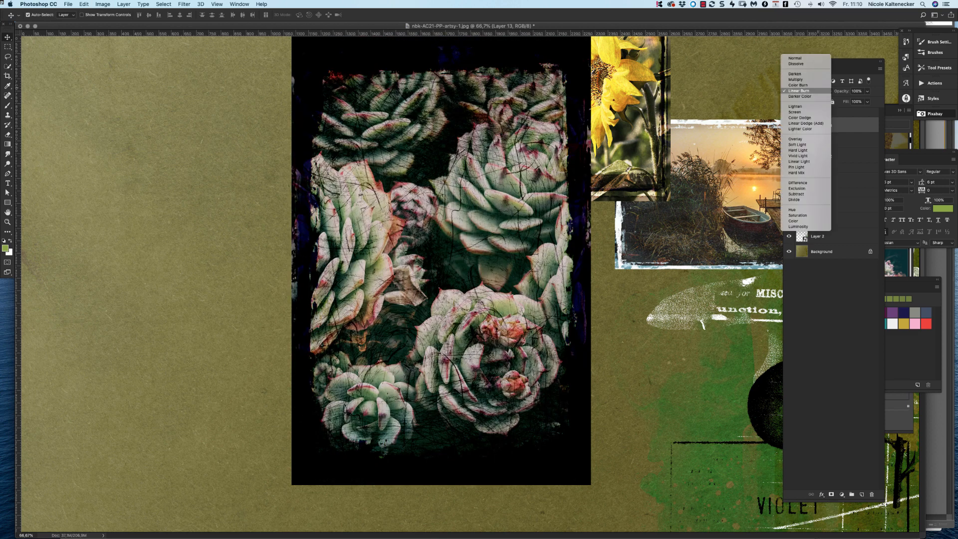
left_click(809, 139)
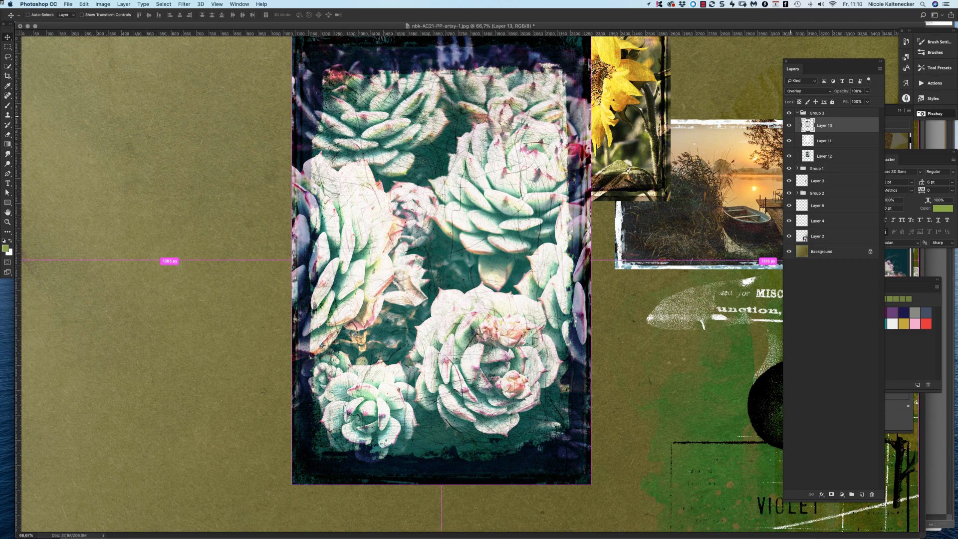
key("super+minus")
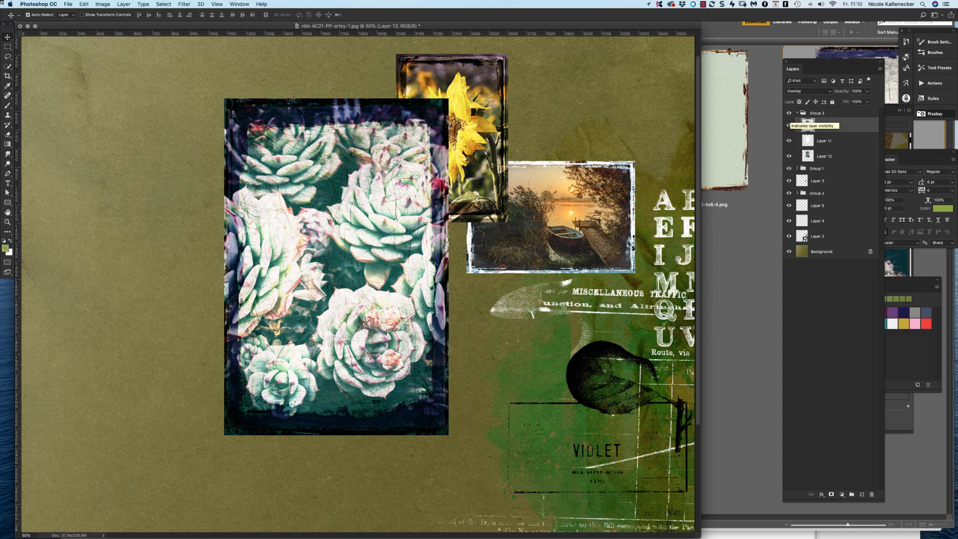
key("super+0")
Switch to Adobe Bridge and look through the 6x4 folder of the vintage overlays
left_click(653, 404)
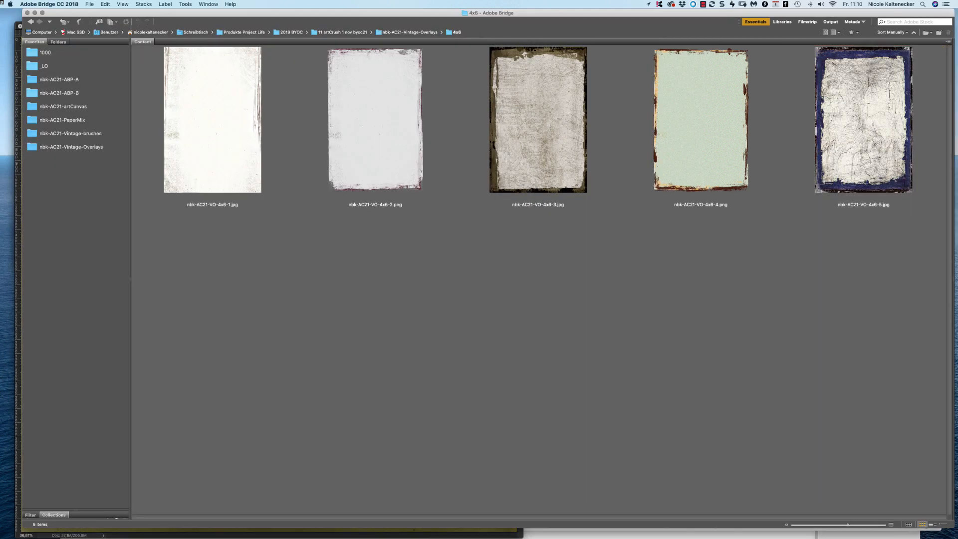
key("super+Up")
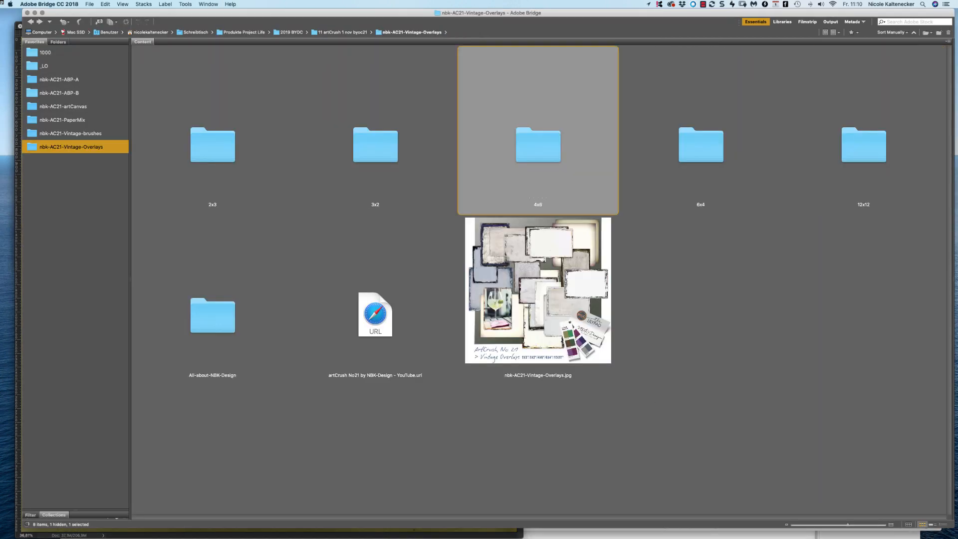
key("Right")
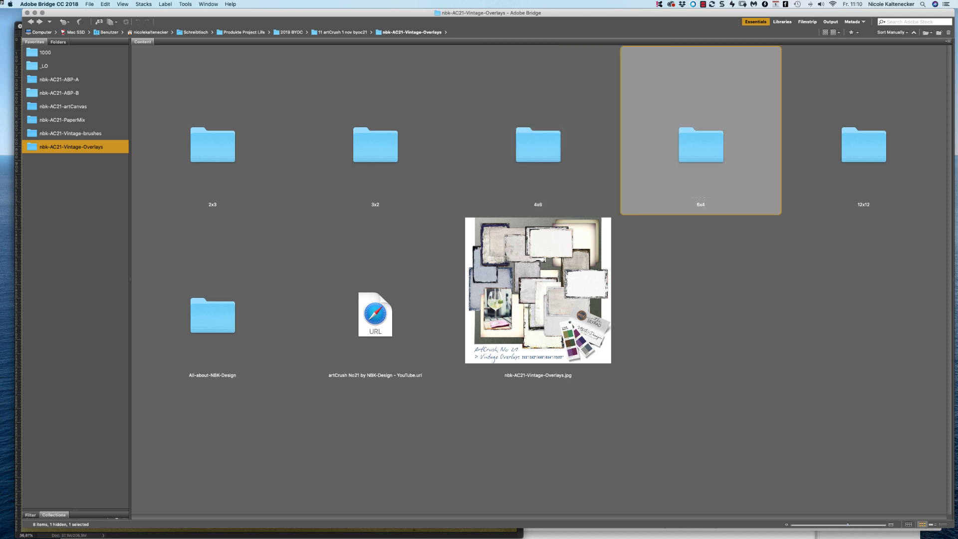
key("super+Down")
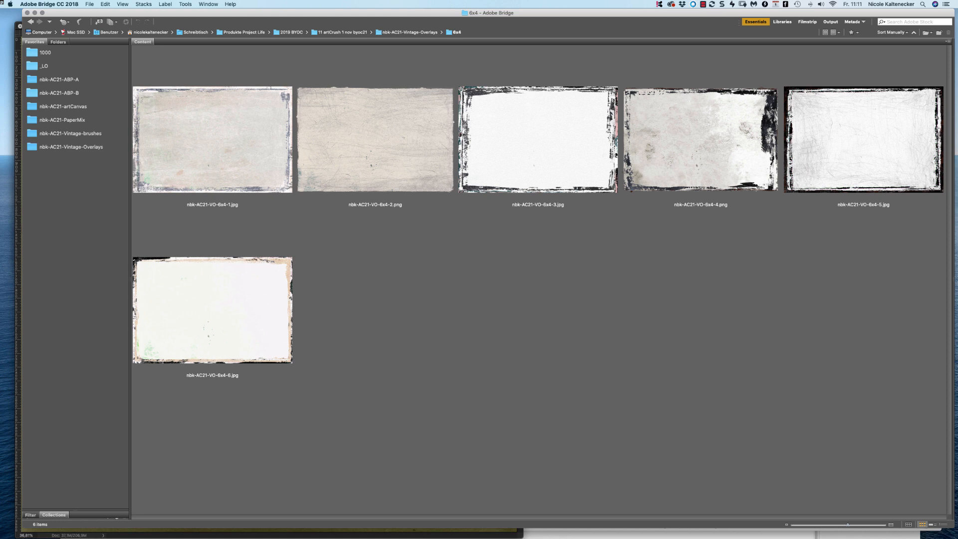
key("super+Up")
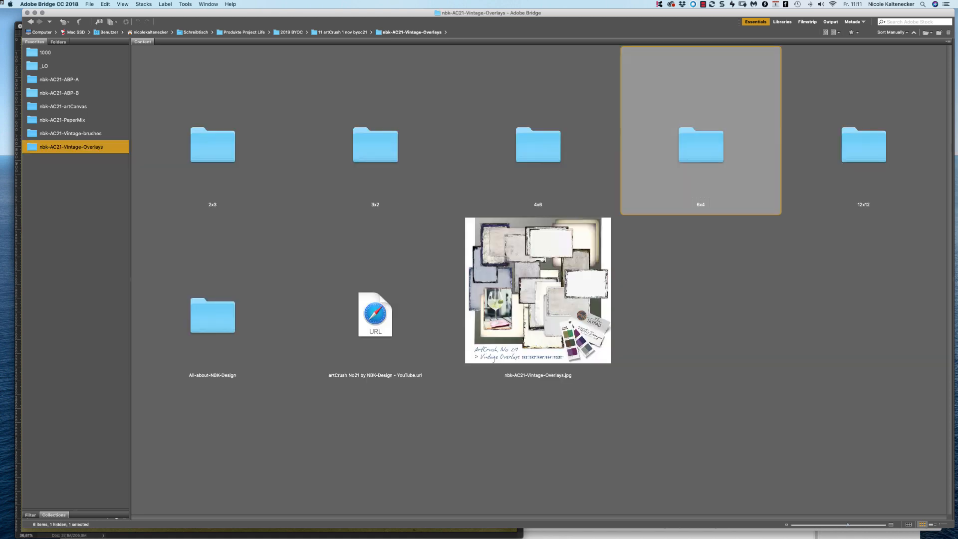
Bring nbk-AC21-VO-12x12-7.jpg from the 12x12 overlay folder into the Photoshop layout as a full-page layer on top
key("Right")
key("super+Down")
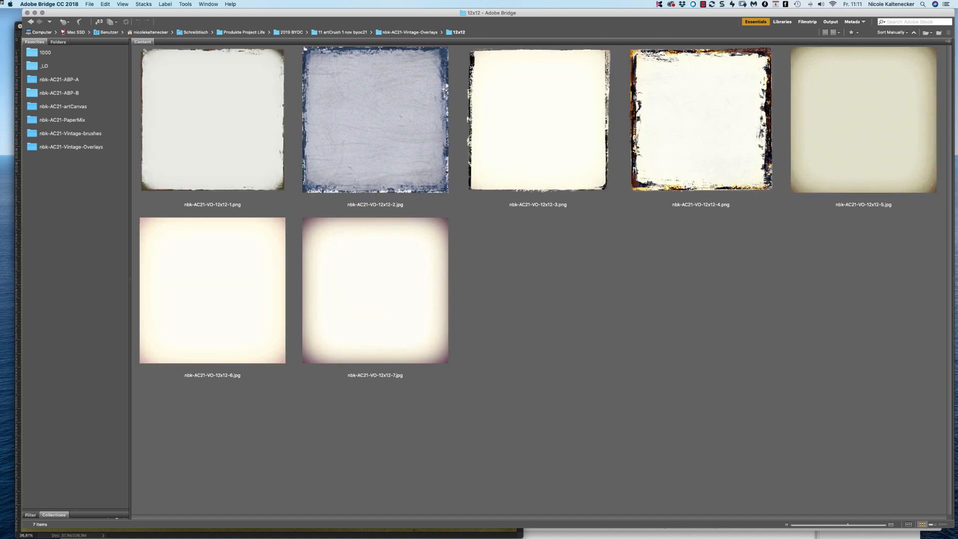
left_click(375, 290)
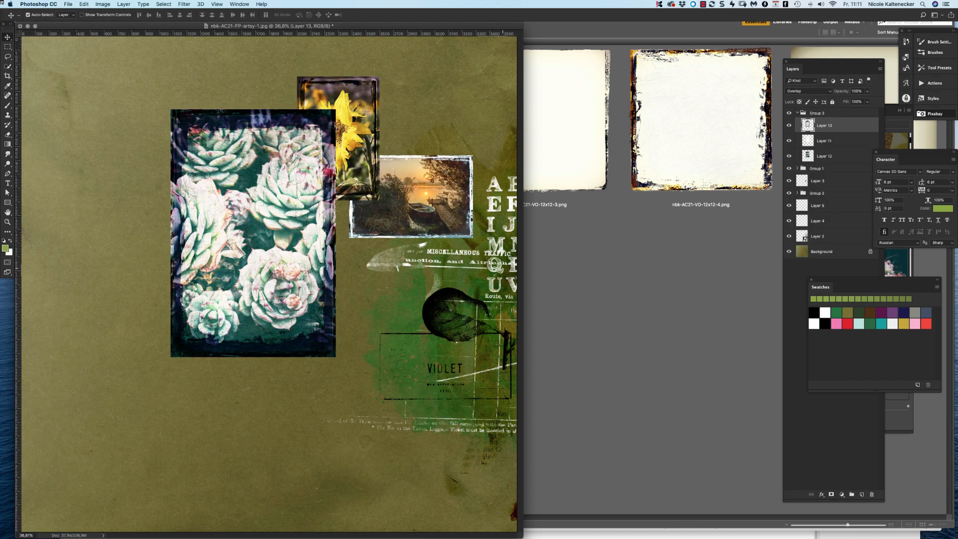
left_click(818, 114)
key("super+v")
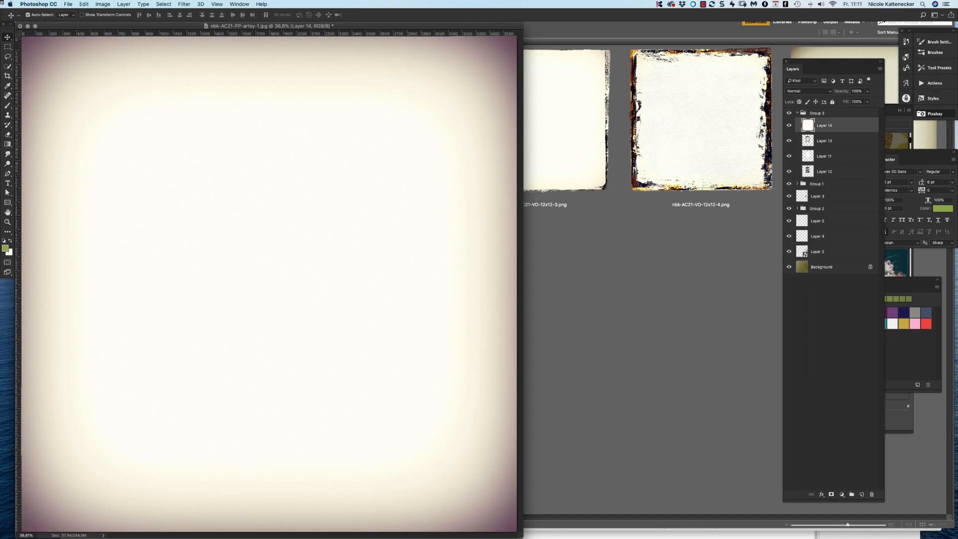
Blend the full-page vignette layer in Overlay mode and enlarge the document window to show the whole page
left_click(809, 91)
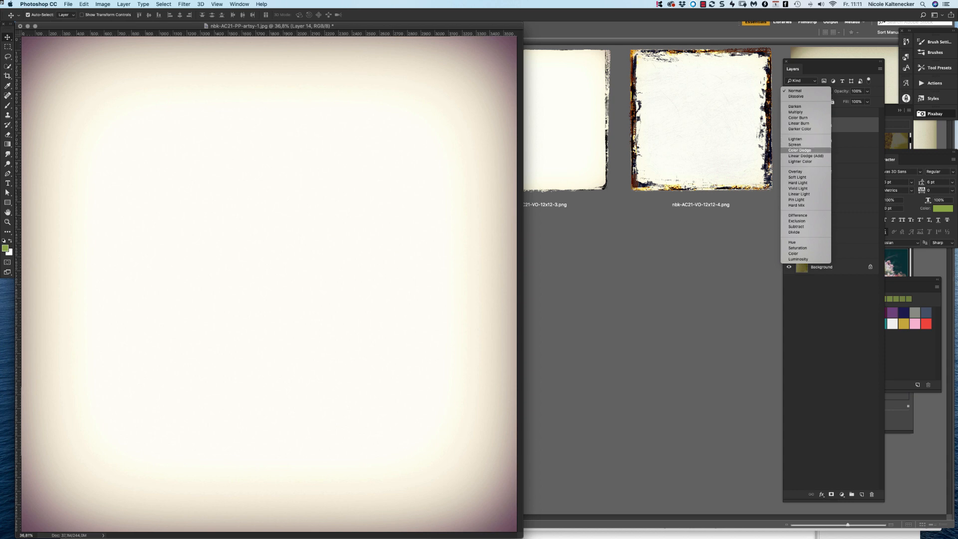
left_click(796, 172)
key("super+minus")
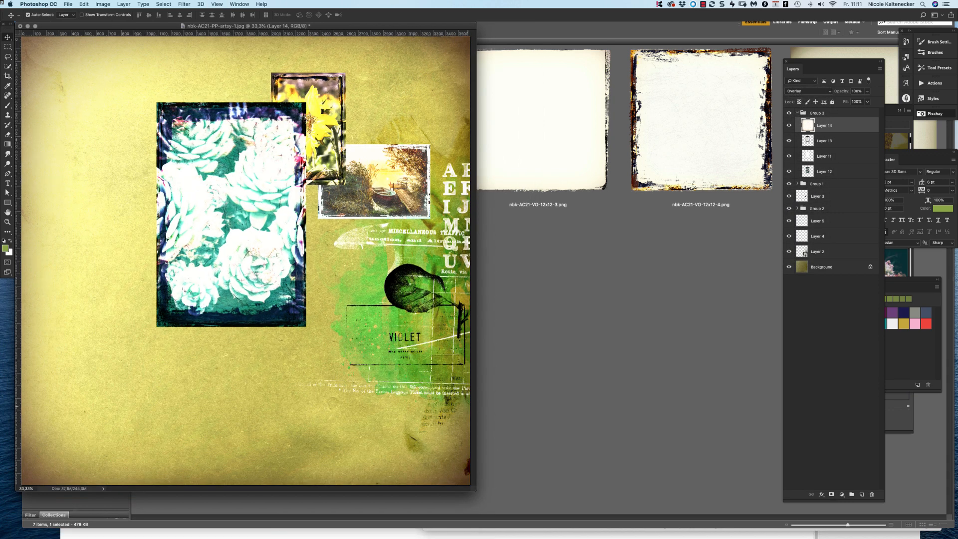
left_click_drag(476, 491, 723, 538)
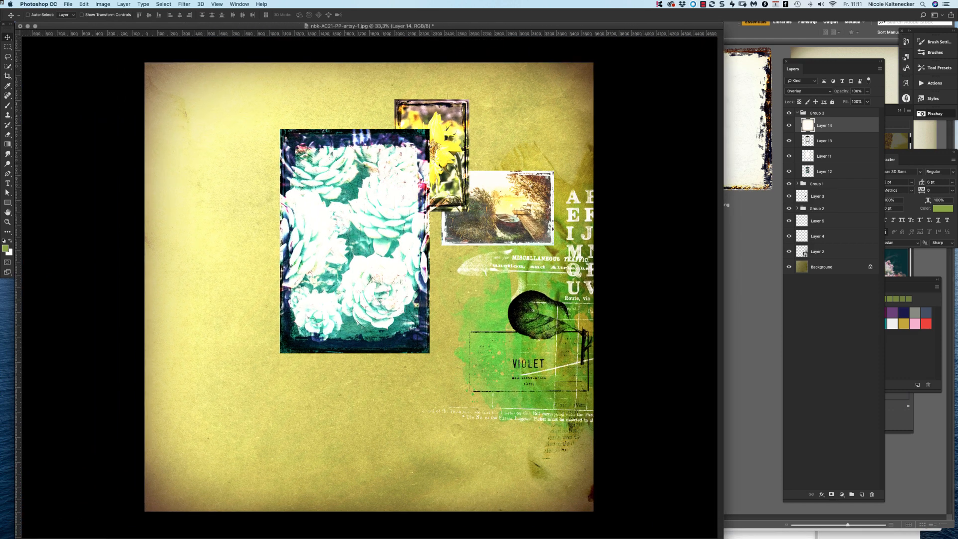
Move the vignette layer out of the succulent group to the top of the stack, and compare the page with and without it
key("super+bracketright")
key("super+comma")
key("super+comma")
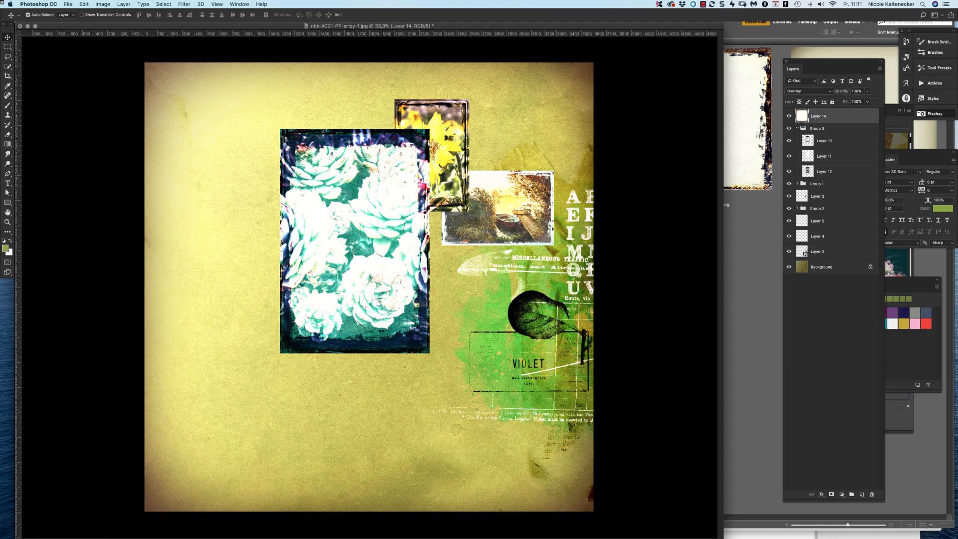
Try the full-page vignette layer in Screen, Multiply and Color Burn modes, and set it to Linear Burn
left_click(809, 91)
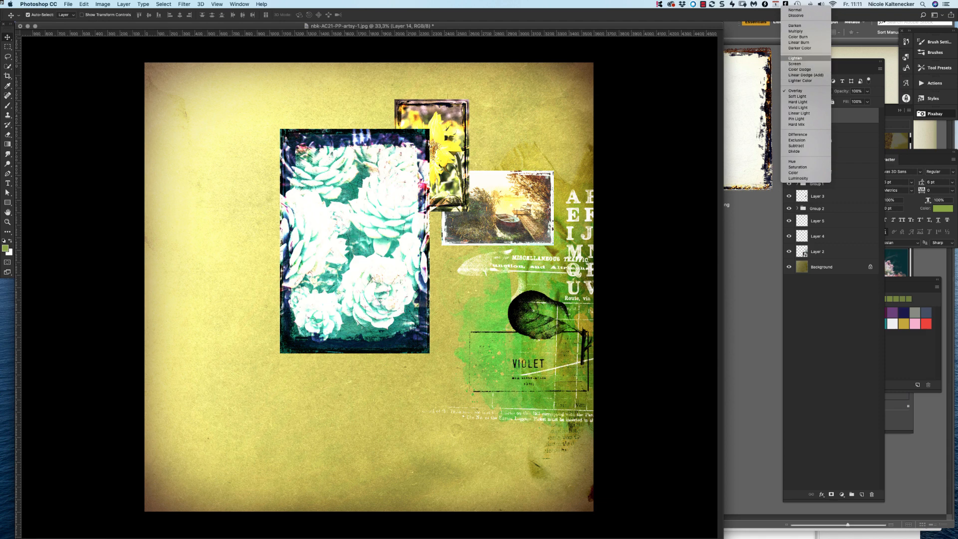
left_click(797, 64)
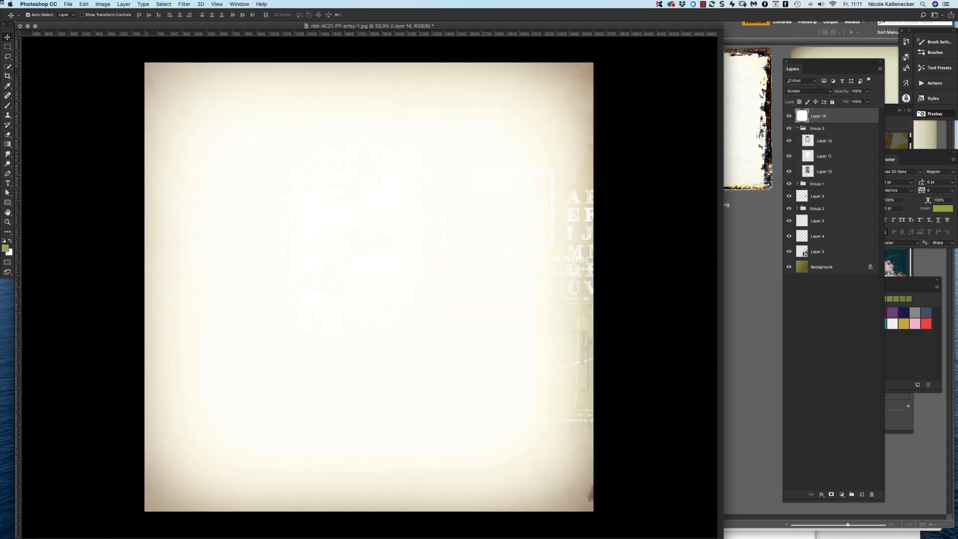
left_click(809, 91)
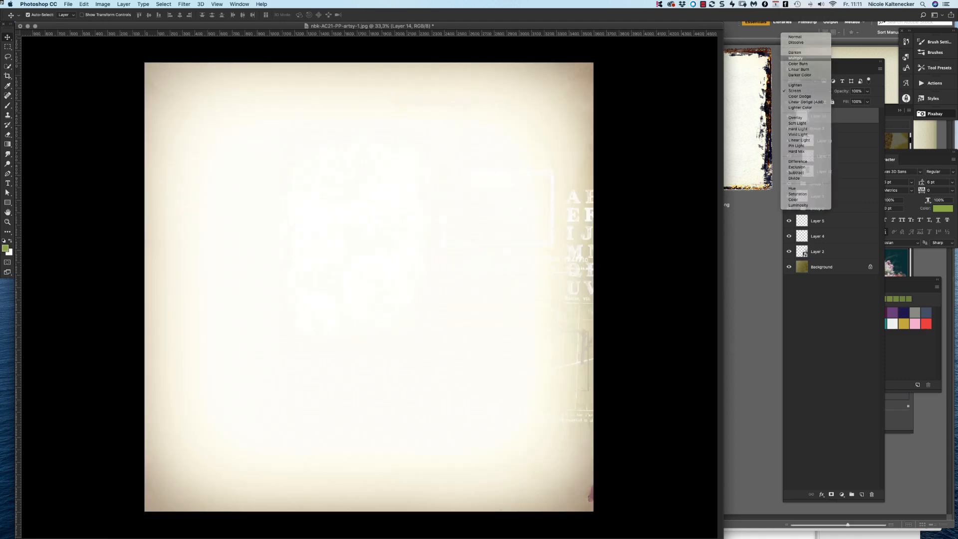
left_click(796, 58)
left_click(809, 91)
left_click(804, 97)
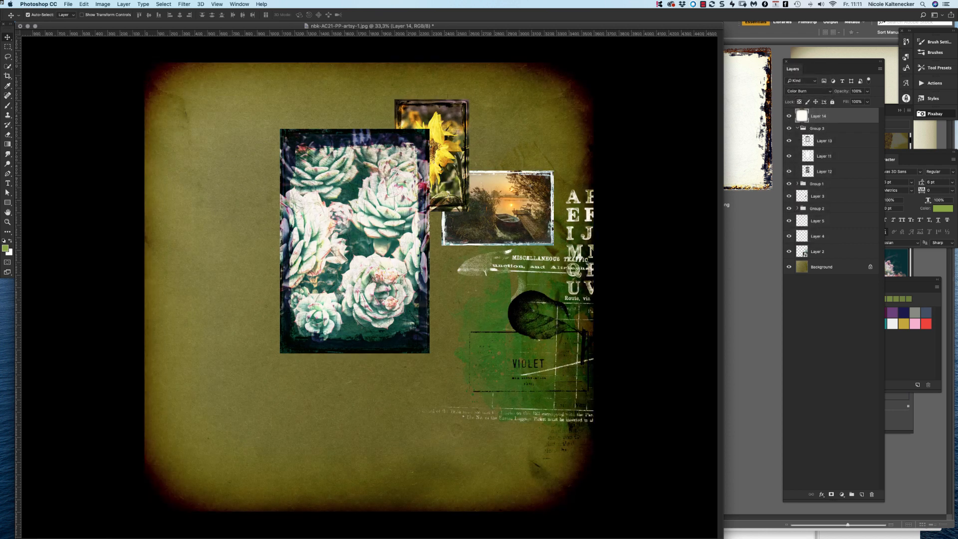
left_click(809, 91)
left_click(803, 97)
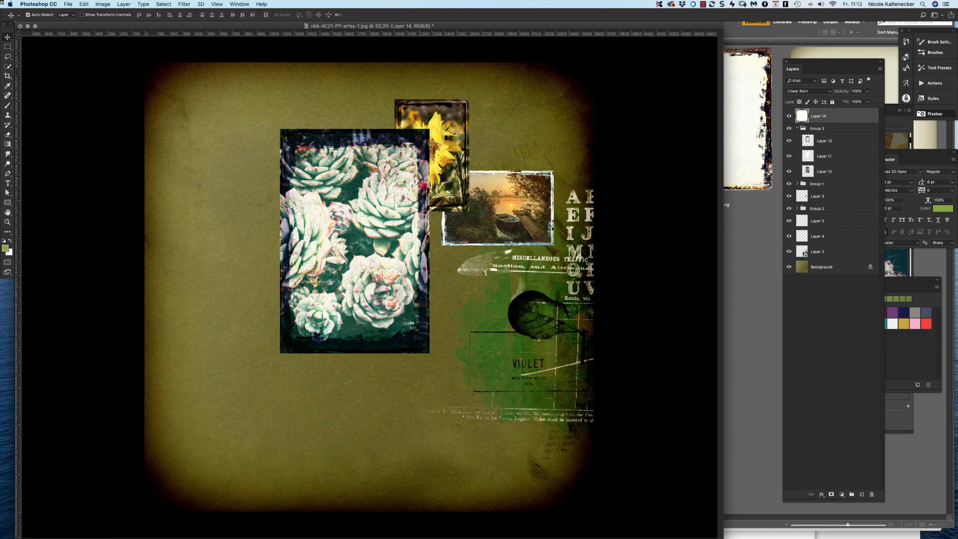
Add a Hue/Saturation adjustment layer above the full-page vignette layer
right_click(825, 116)
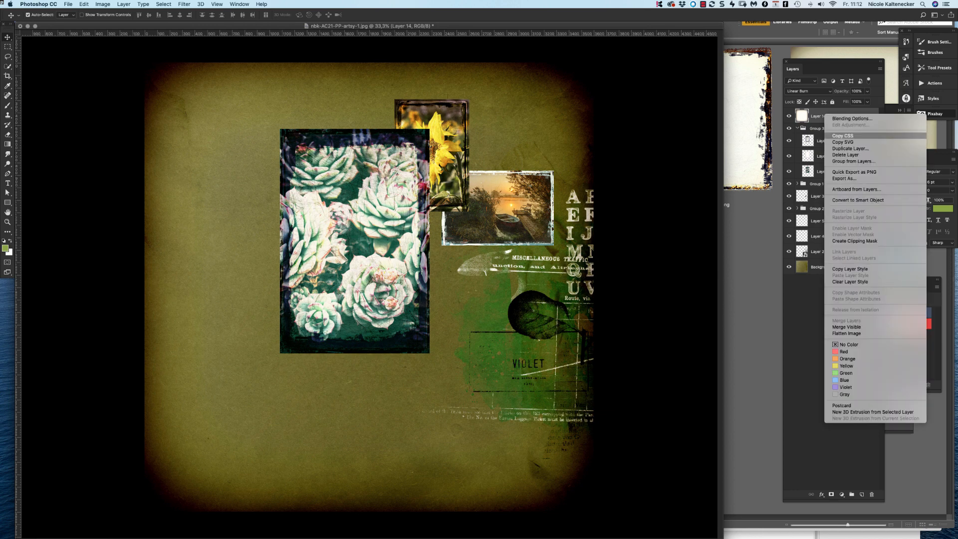
key("Escape")
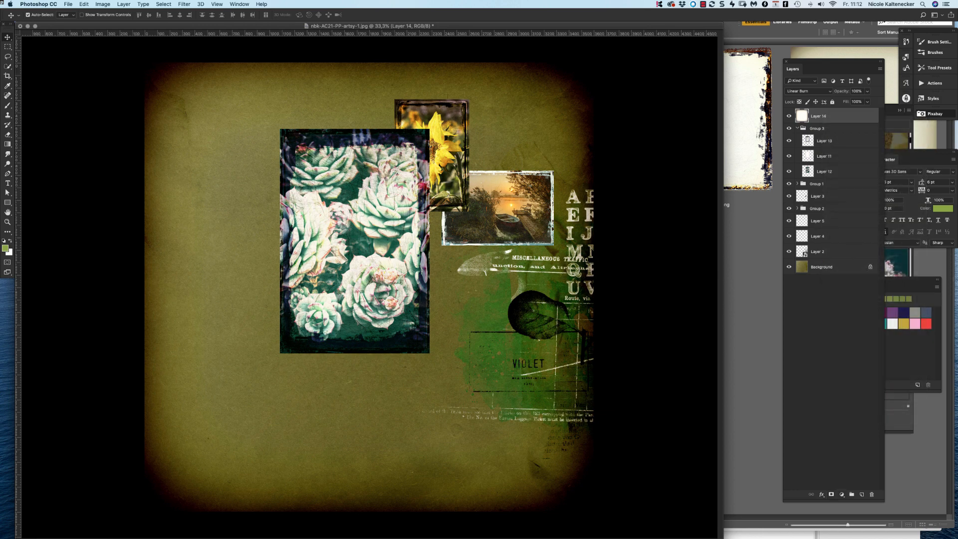
left_click(842, 494)
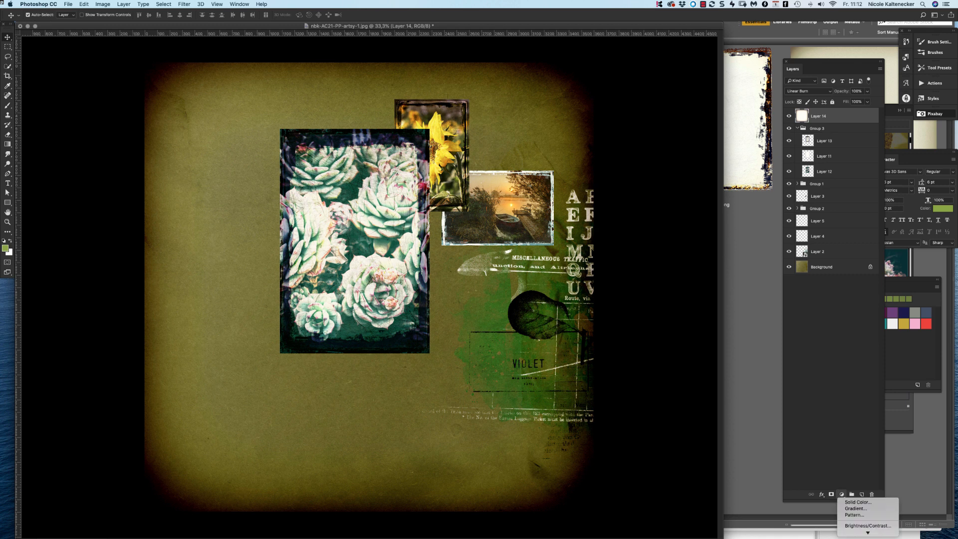
left_click(841, 494)
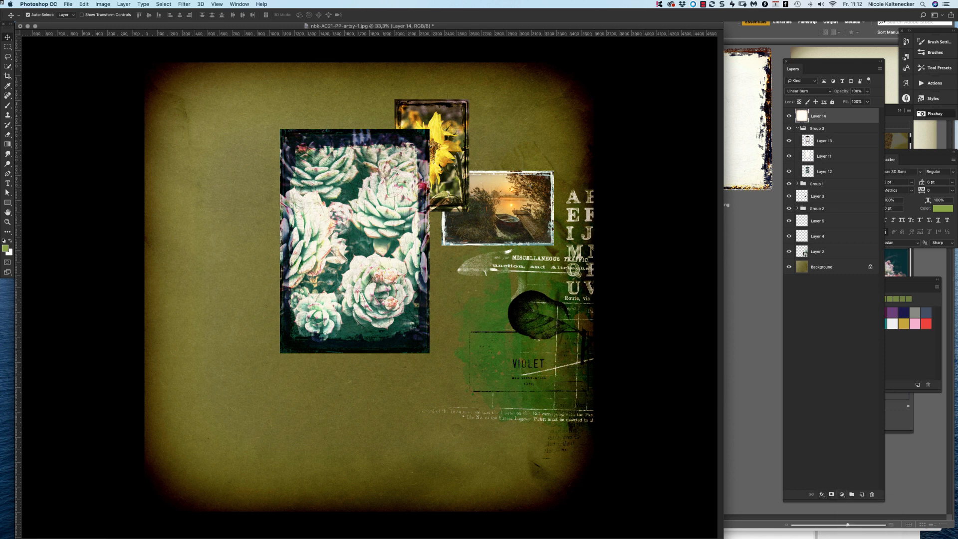
left_click(842, 495)
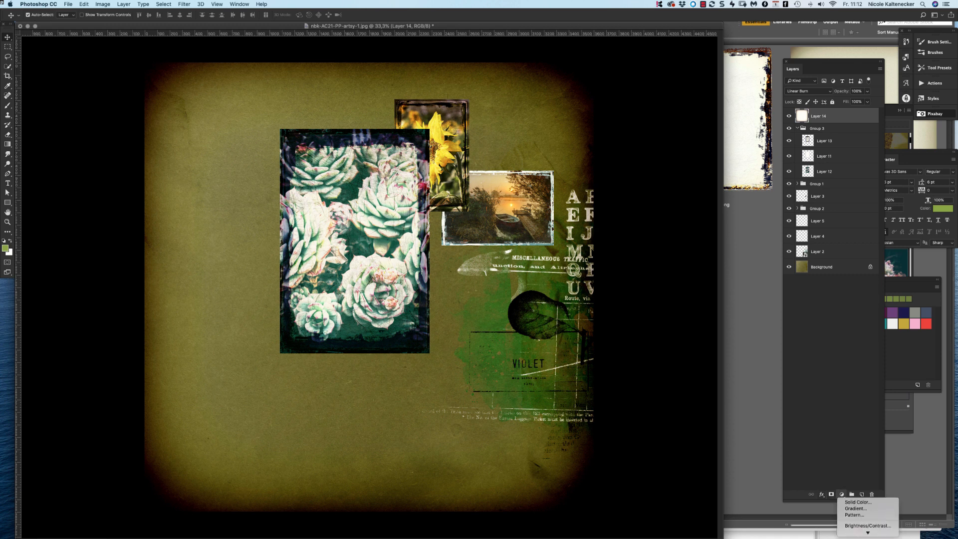
mouse_move(864, 533)
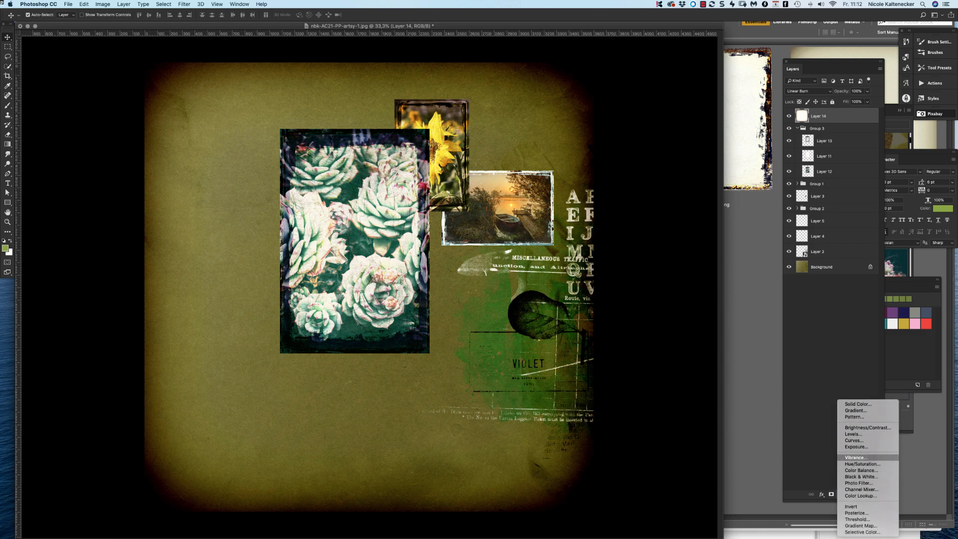
left_click(862, 464)
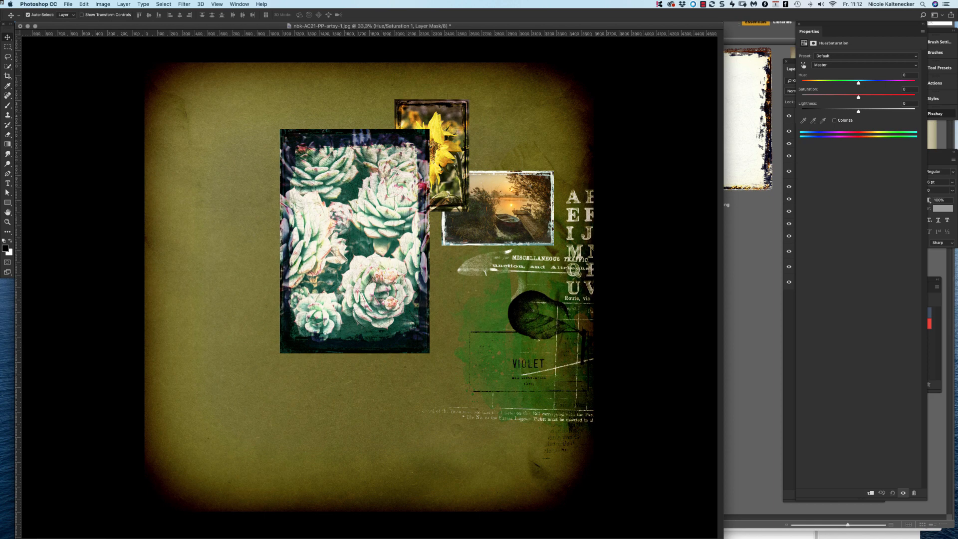
Shift the adjustment's hue toward green and reduce its saturation to -100
left_click_drag(859, 83, 802, 97)
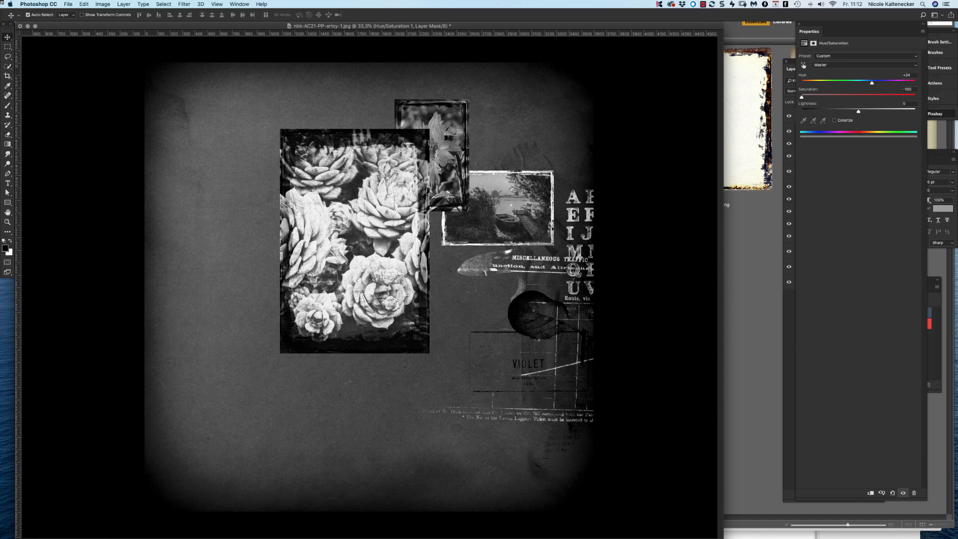
left_click_drag(802, 97, 857, 98)
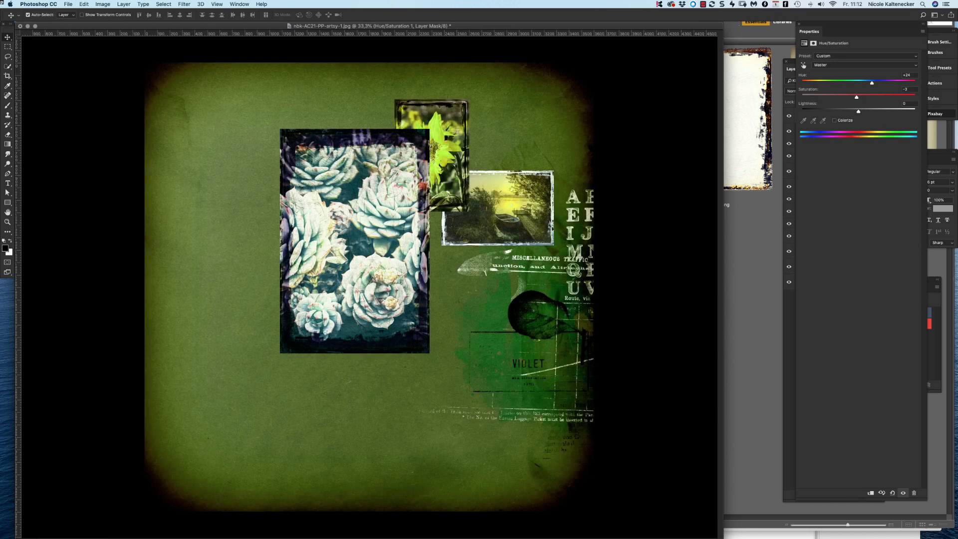
left_click_drag(857, 97, 801, 98)
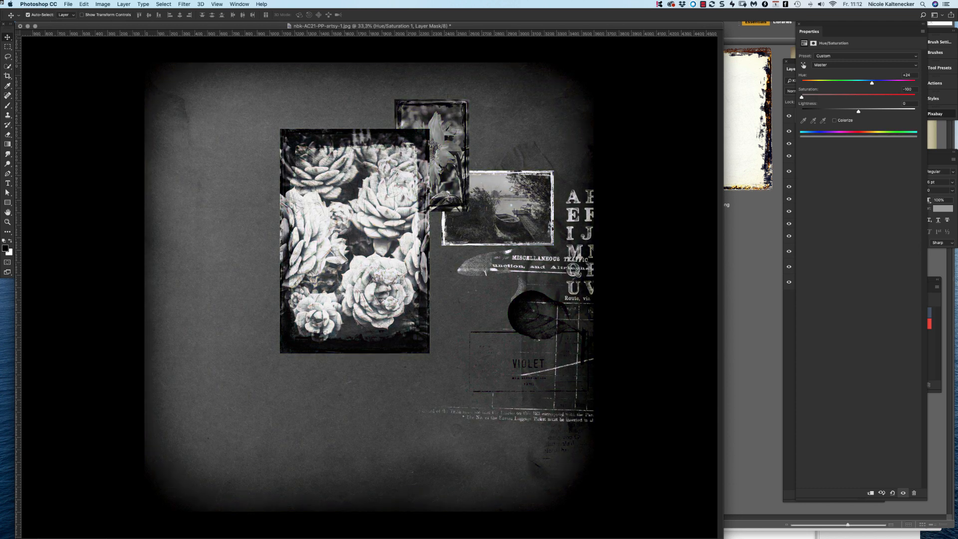
Blend the Hue/Saturation adjustment layer in Multiply mode and raise its lightness to about +96
left_click(789, 339)
left_click(843, 116)
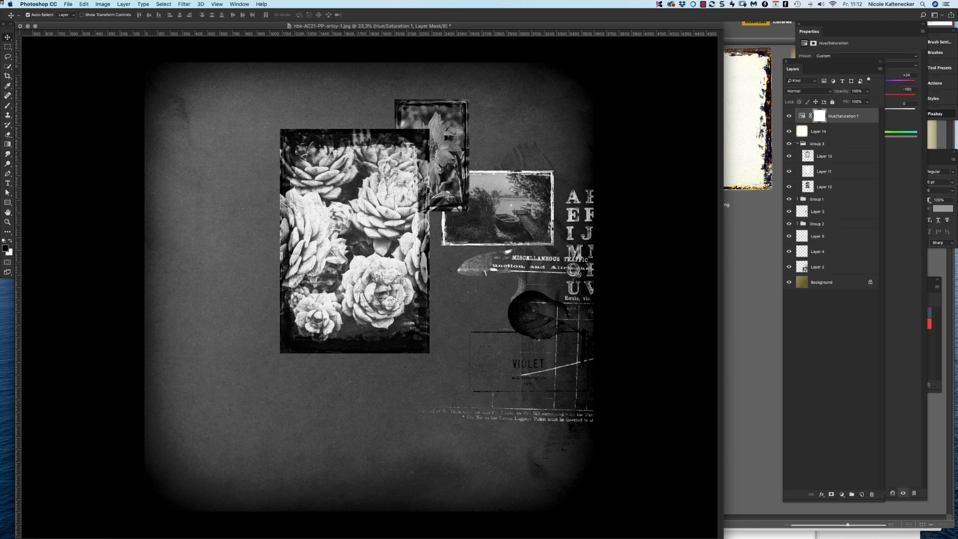
left_click_drag(834, 62, 737, 72)
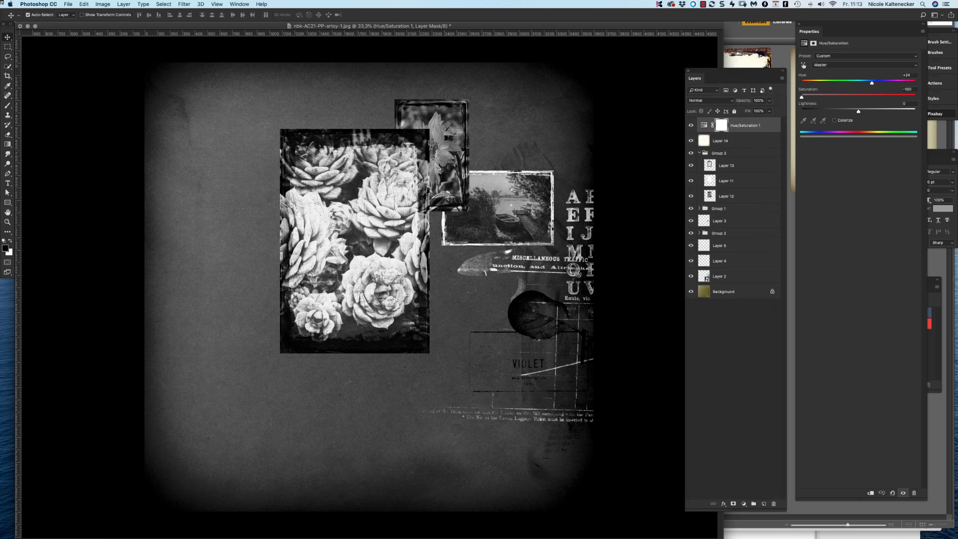
left_click(711, 100)
left_click(699, 121)
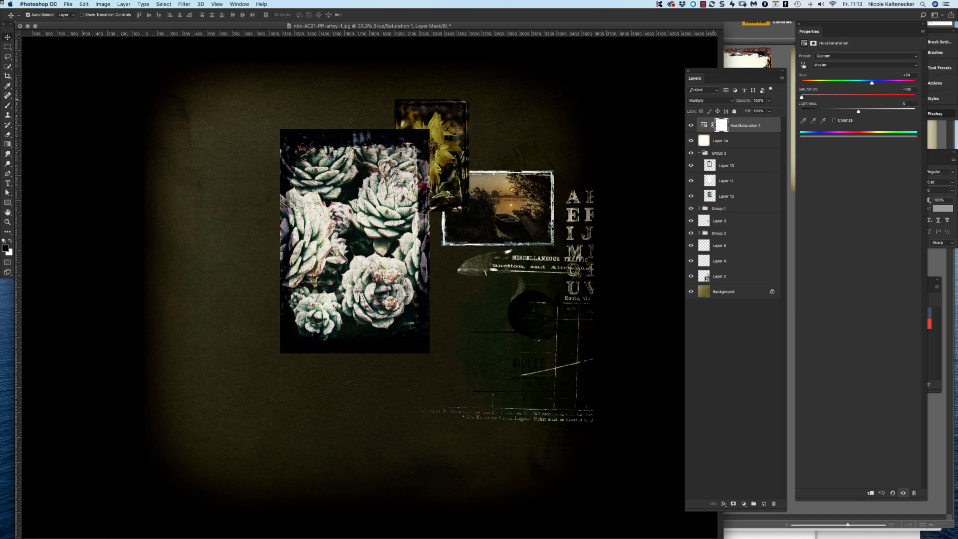
left_click_drag(859, 111, 904, 112)
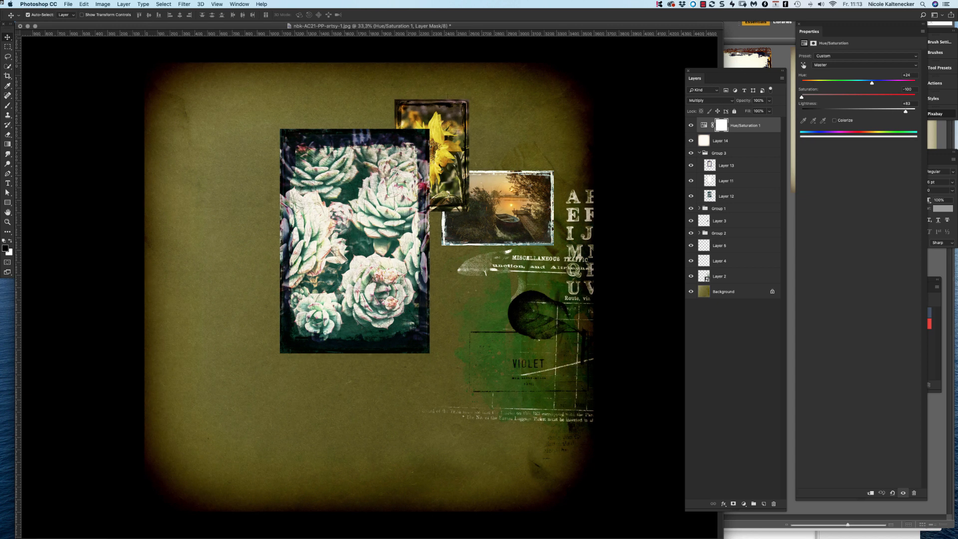
left_click_drag(907, 112, 912, 112)
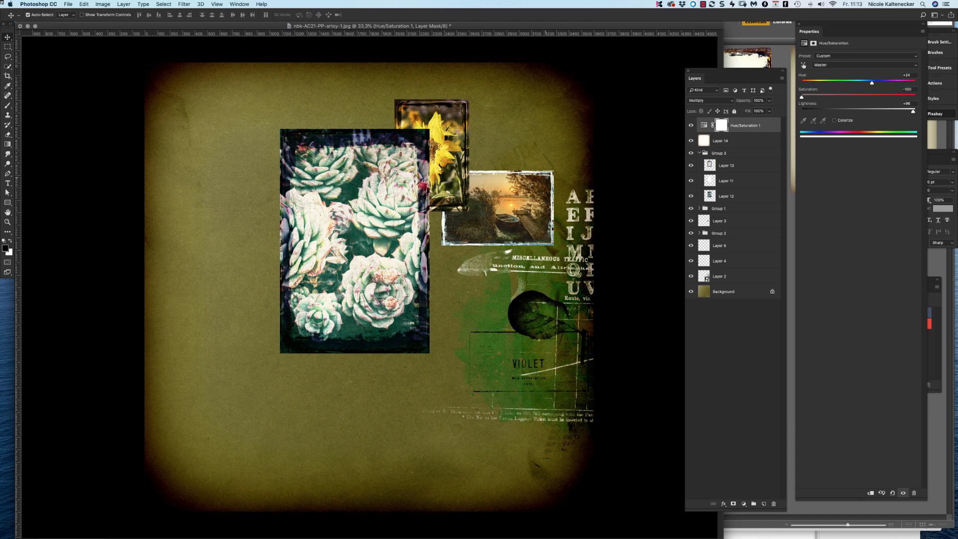
Compare the page with and without the Hue/Saturation adjustment by toggling its visibility repeatedly
left_click(729, 141)
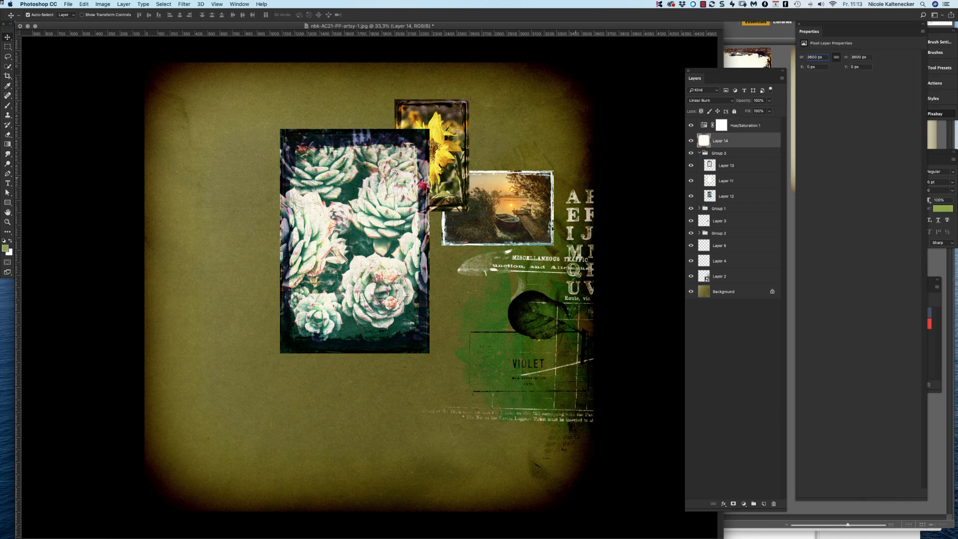
left_click(746, 125)
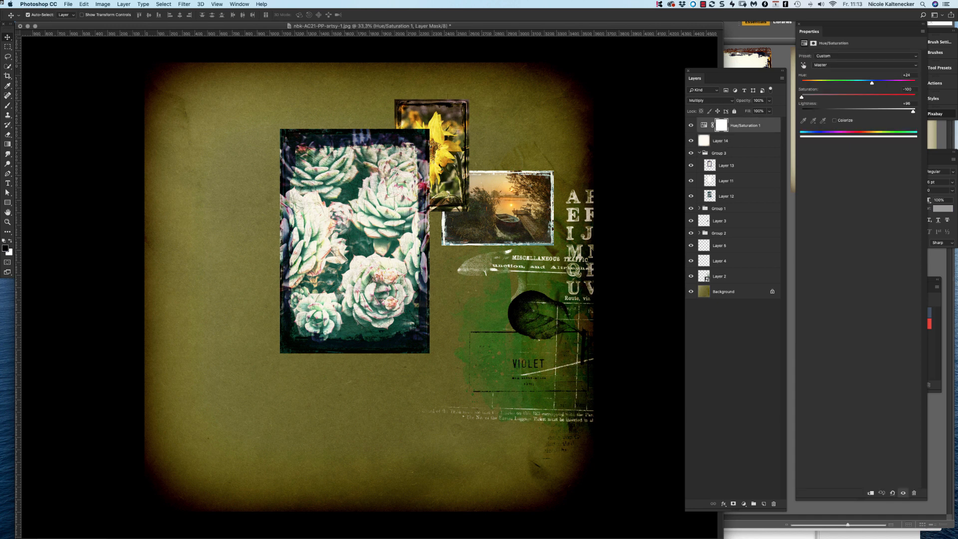
left_click(903, 493)
left_click(904, 493)
left_click(904, 492)
left_click(904, 493)
left_click(903, 492)
left_click(903, 493)
left_click(904, 492)
Shift the adjustment's hue strongly toward bluish green, raise its saturation to +100 and lower its lightness to about -9
left_click_drag(841, 97, 843, 97)
mouse_move(914, 111)
left_mouse_down()
mouse_move(833, 111)
mouse_move(882, 111)
mouse_move(842, 111)
mouse_move(916, 97)
left_mouse_up()
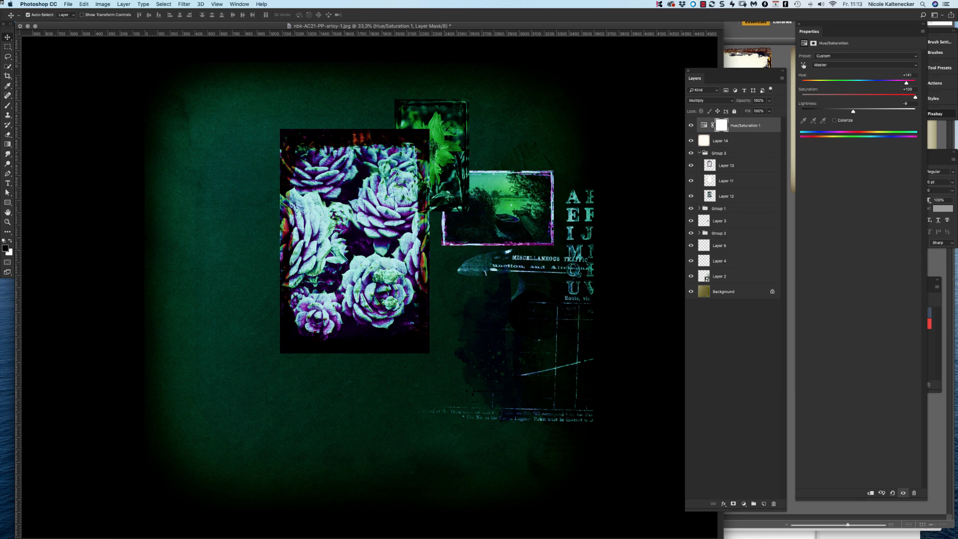
Switch to Adobe Bridge and point out the vignette overlays 5, 6 and 7 in the 12x12 folder
key("super+minus")
left_click(529, 310)
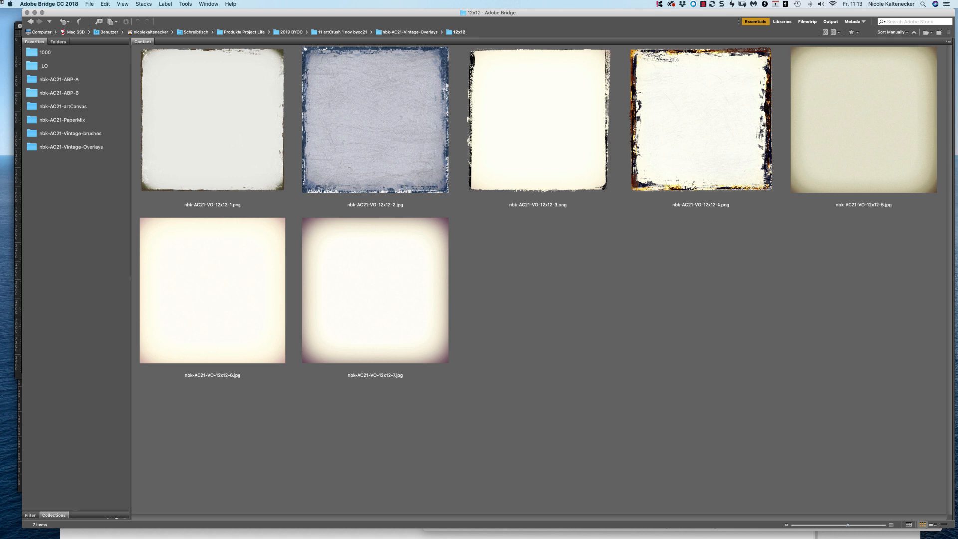
left_click_drag(386, 438, 227, 304)
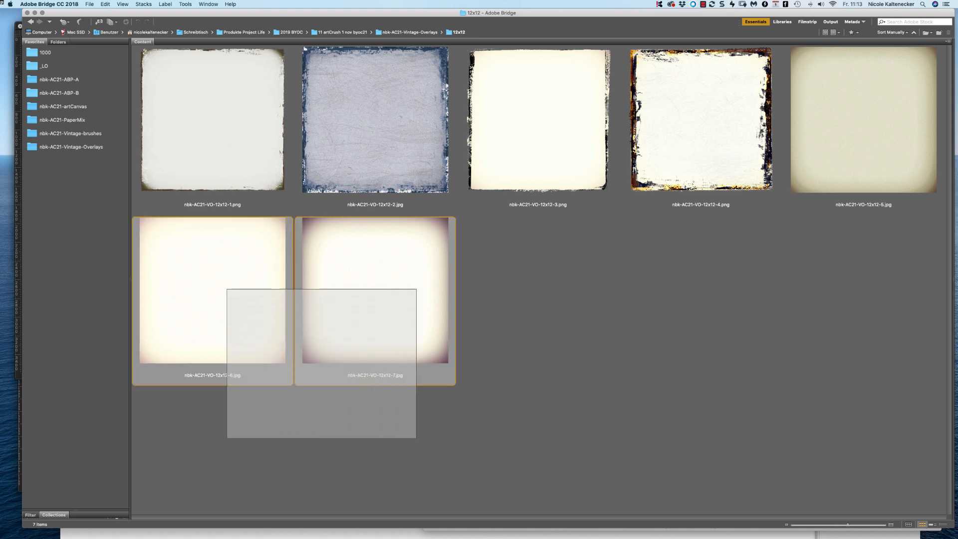
left_click(863, 130, "super")
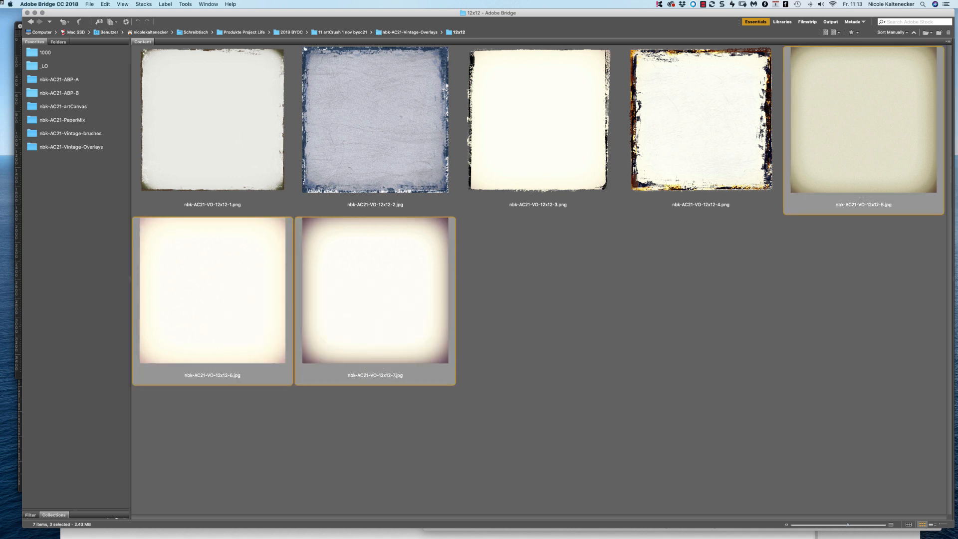
left_click(663, 305)
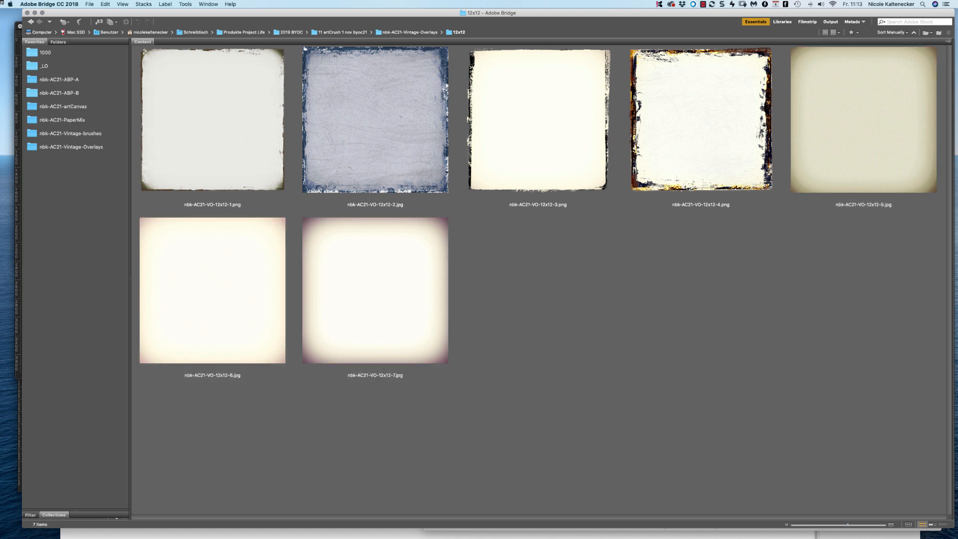
Preview the 12x12 overlays full screen, starting with nbk-AC21-VO-12x12-1.png and continuing through the third overlay
left_click(213, 121)
key("space")
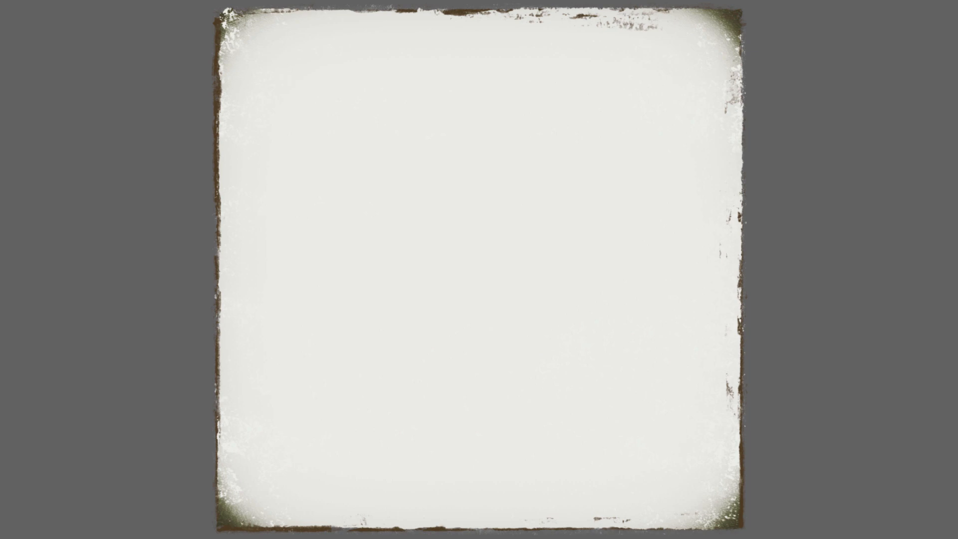
key("Right")
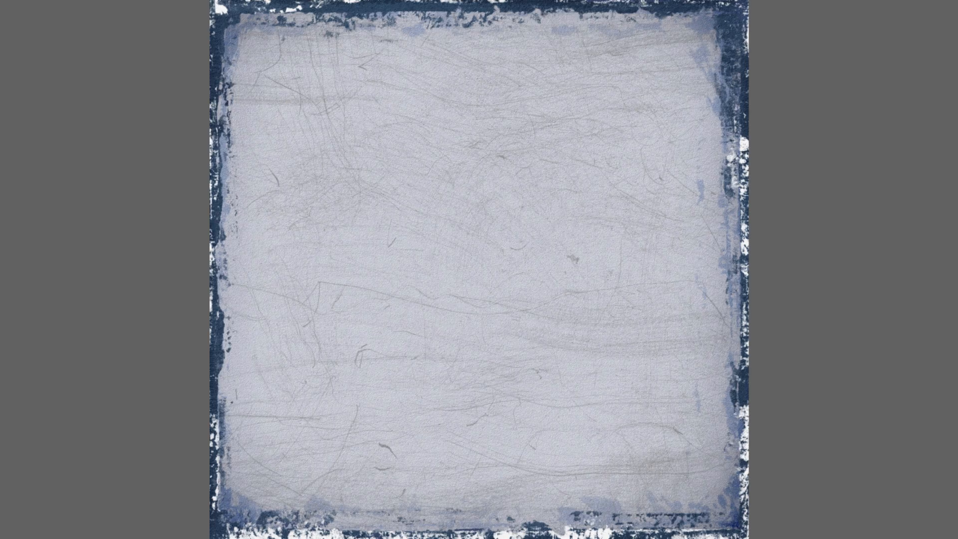
key("Right")
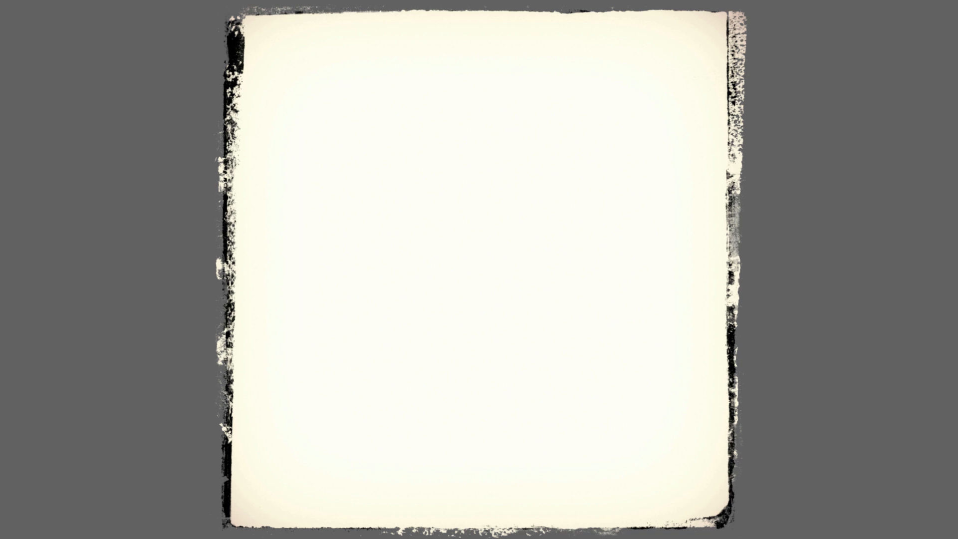